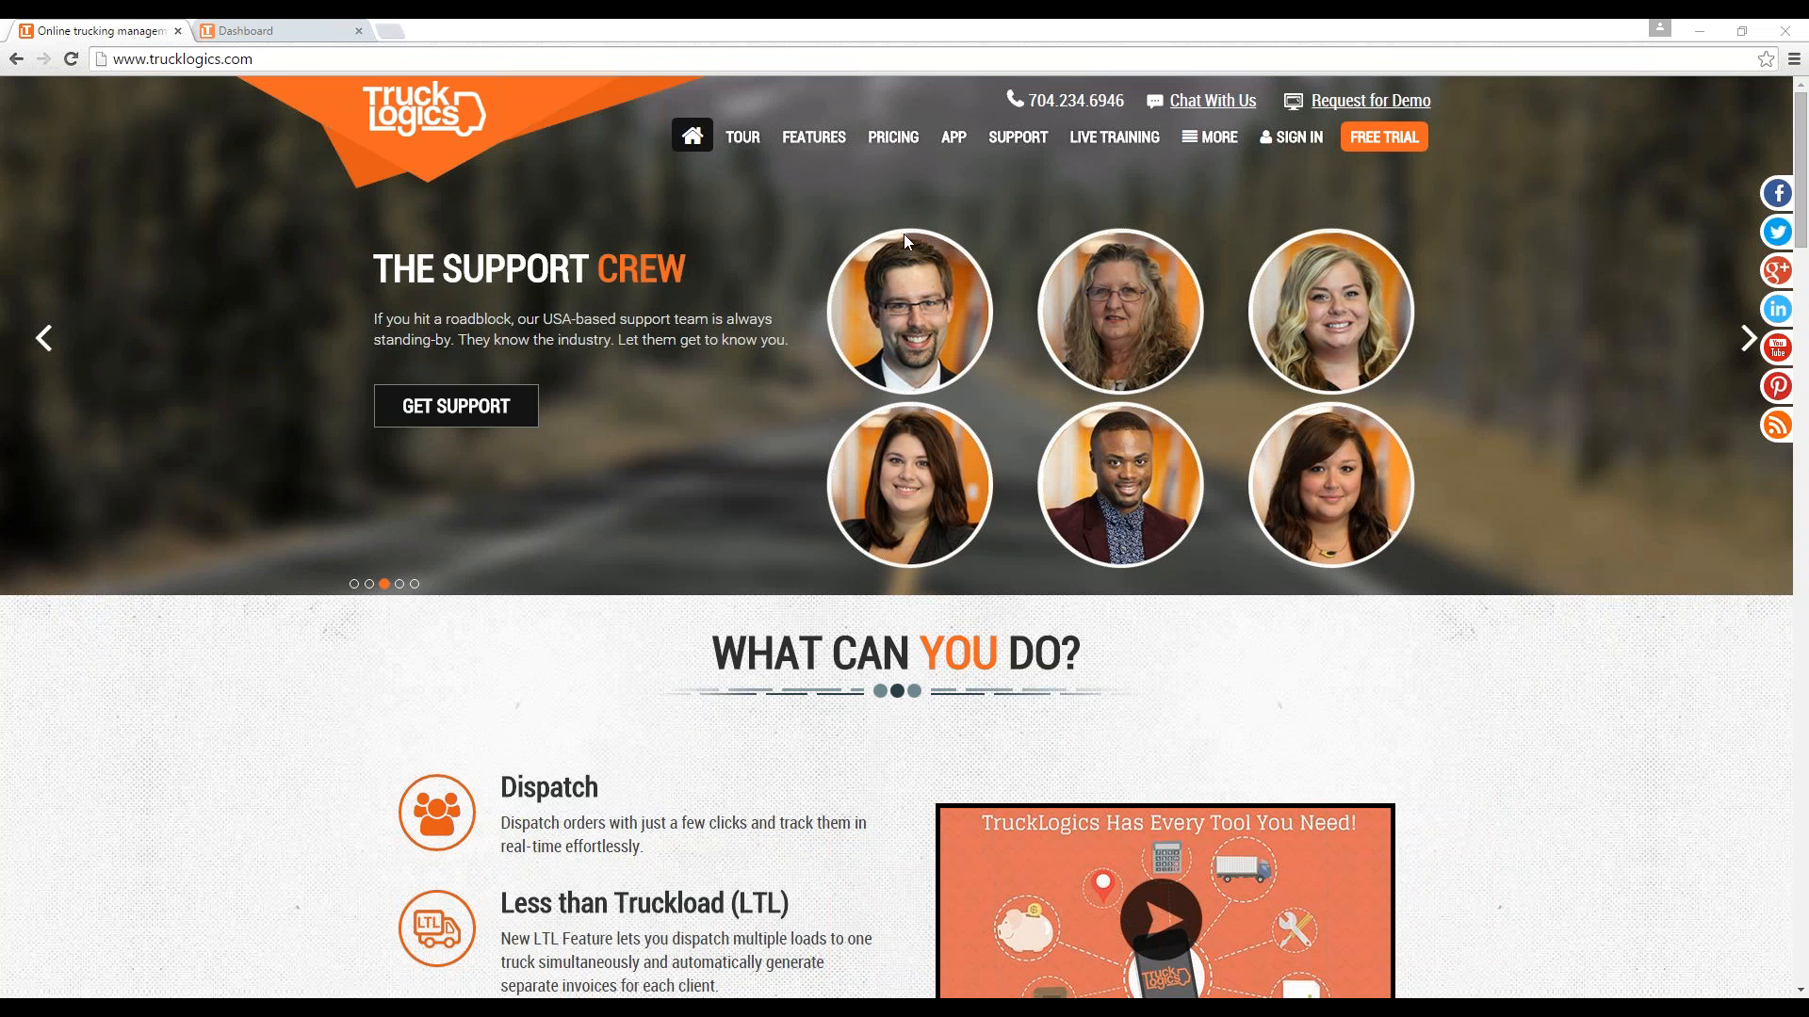
Look over the quick tour page and open the TruckLogics features overview.
left_click(736, 141)
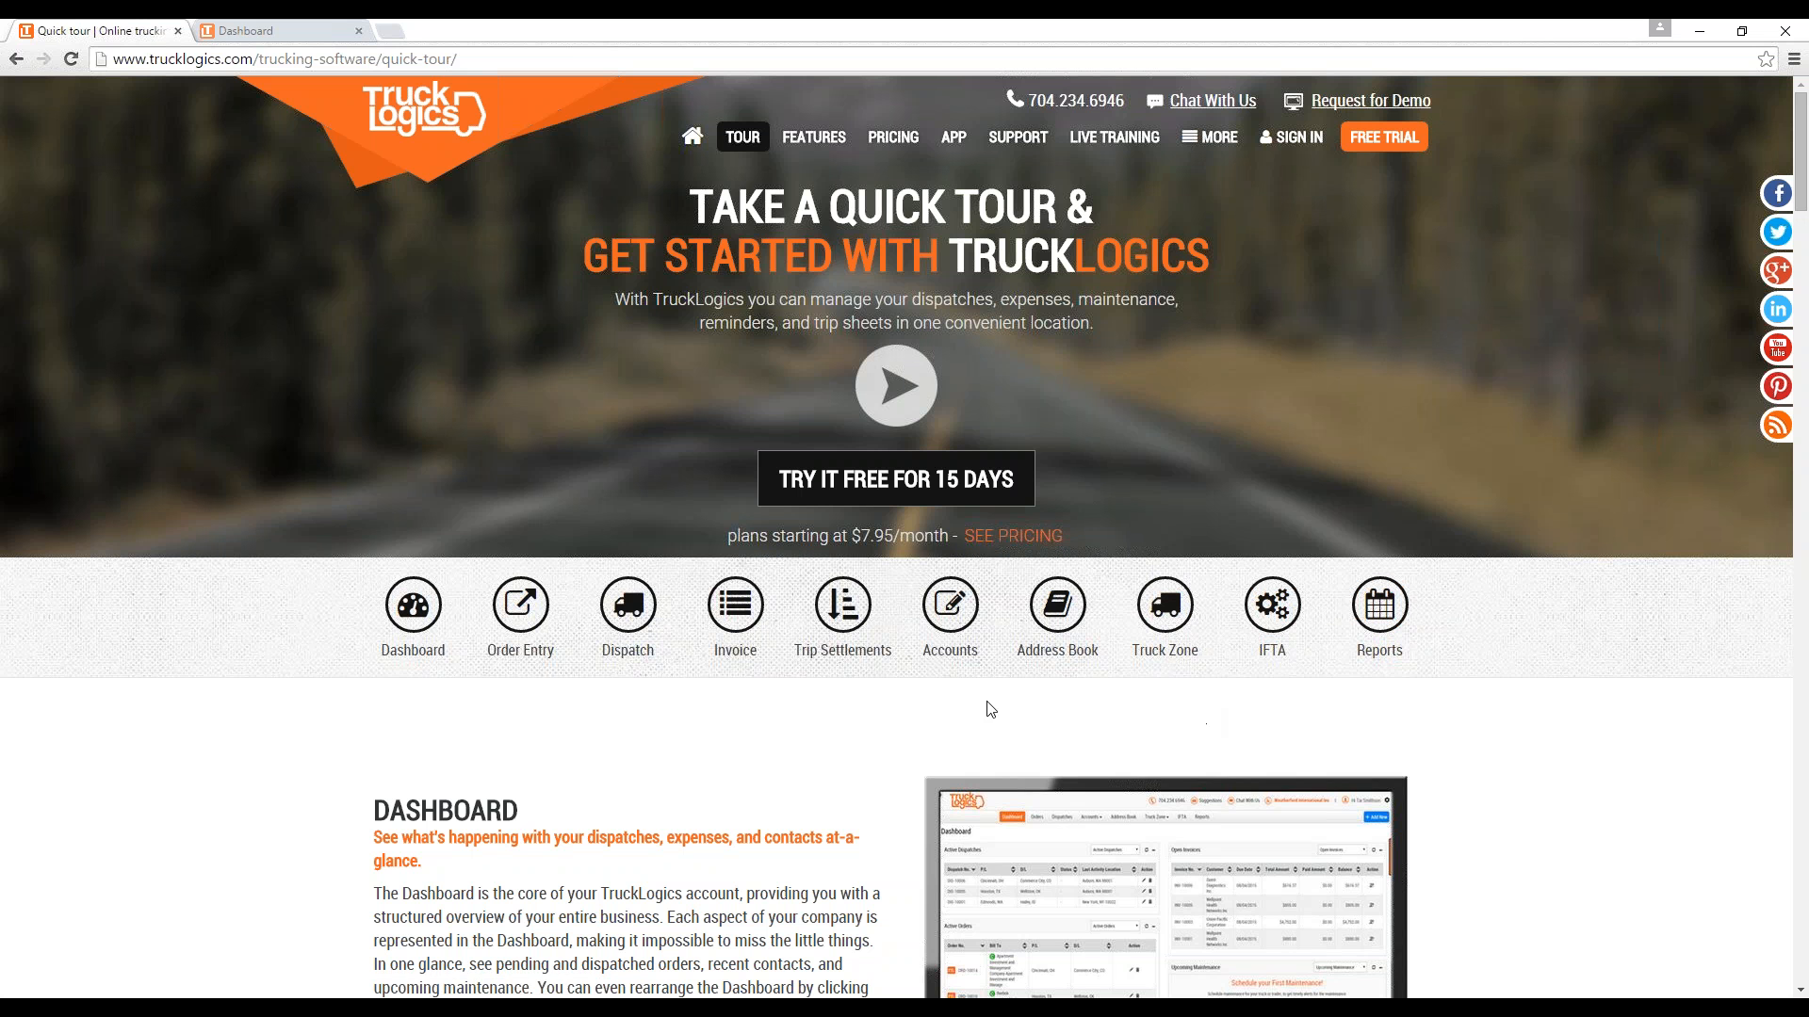
scroll(895, 721, "down", 3)
scroll(895, 721, "up", 3)
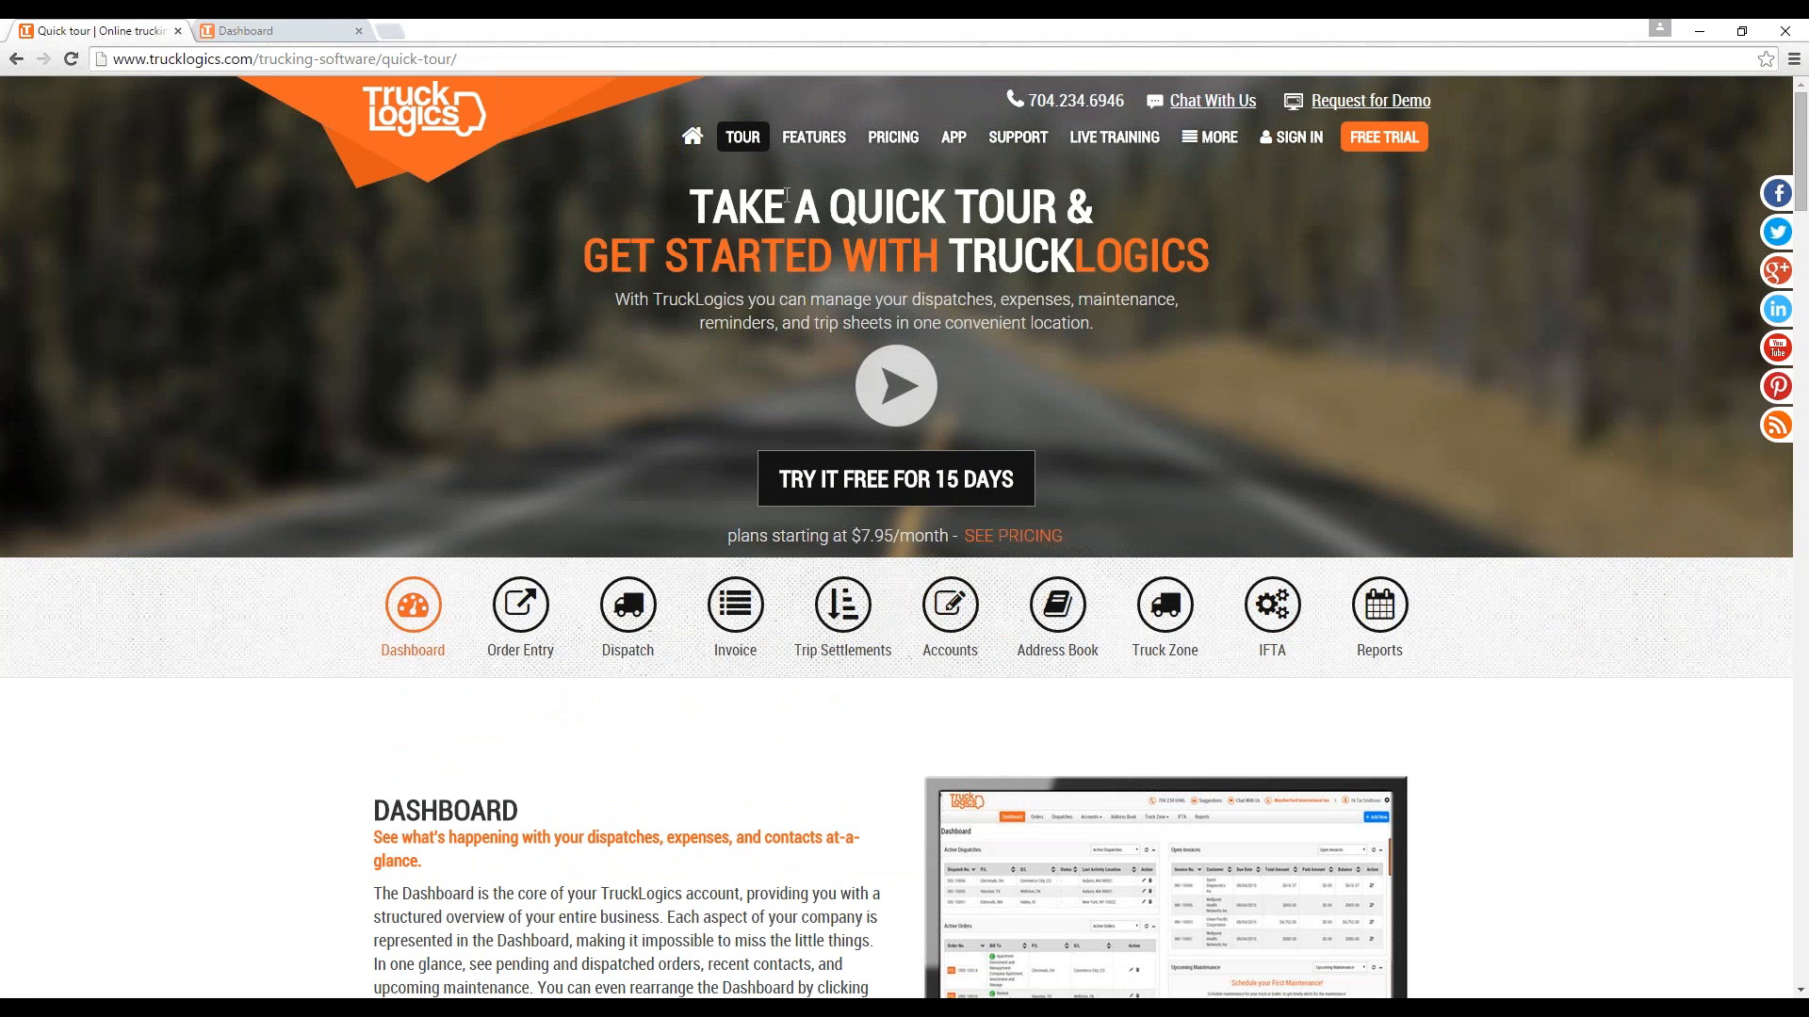
left_click(838, 141)
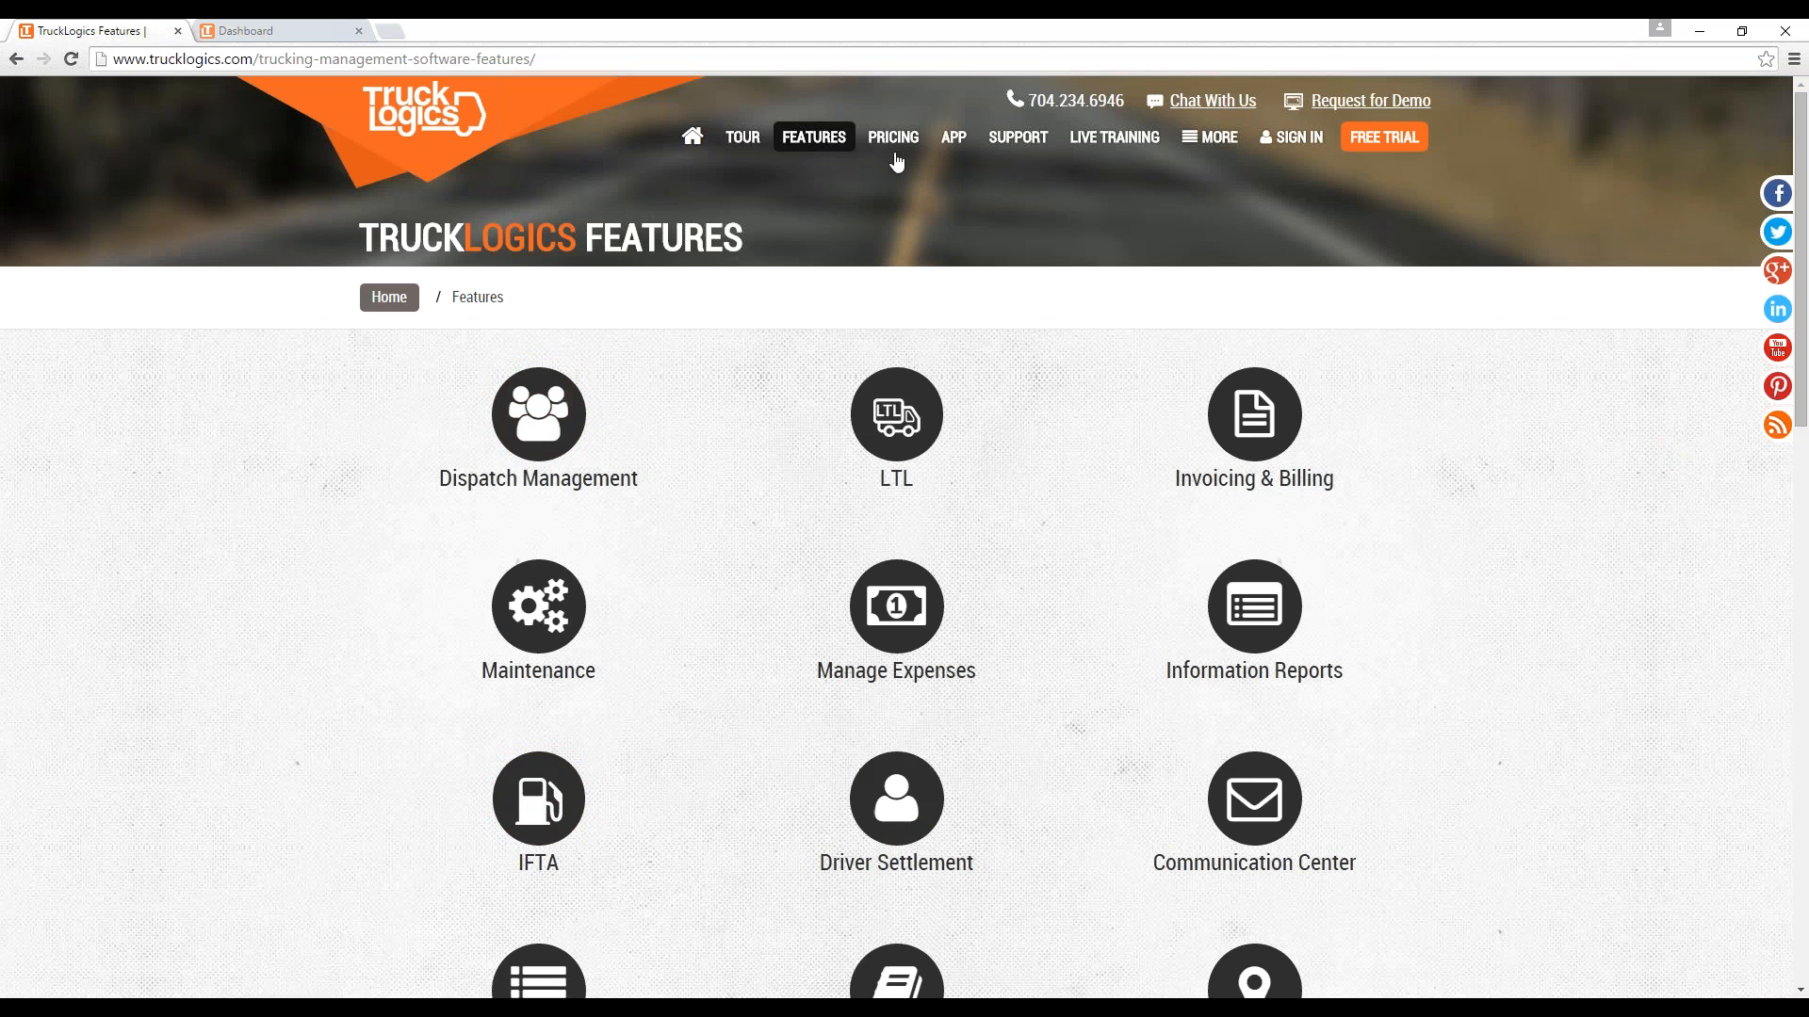
Go to the mobile app page and play the Driver App video.
left_click(961, 145)
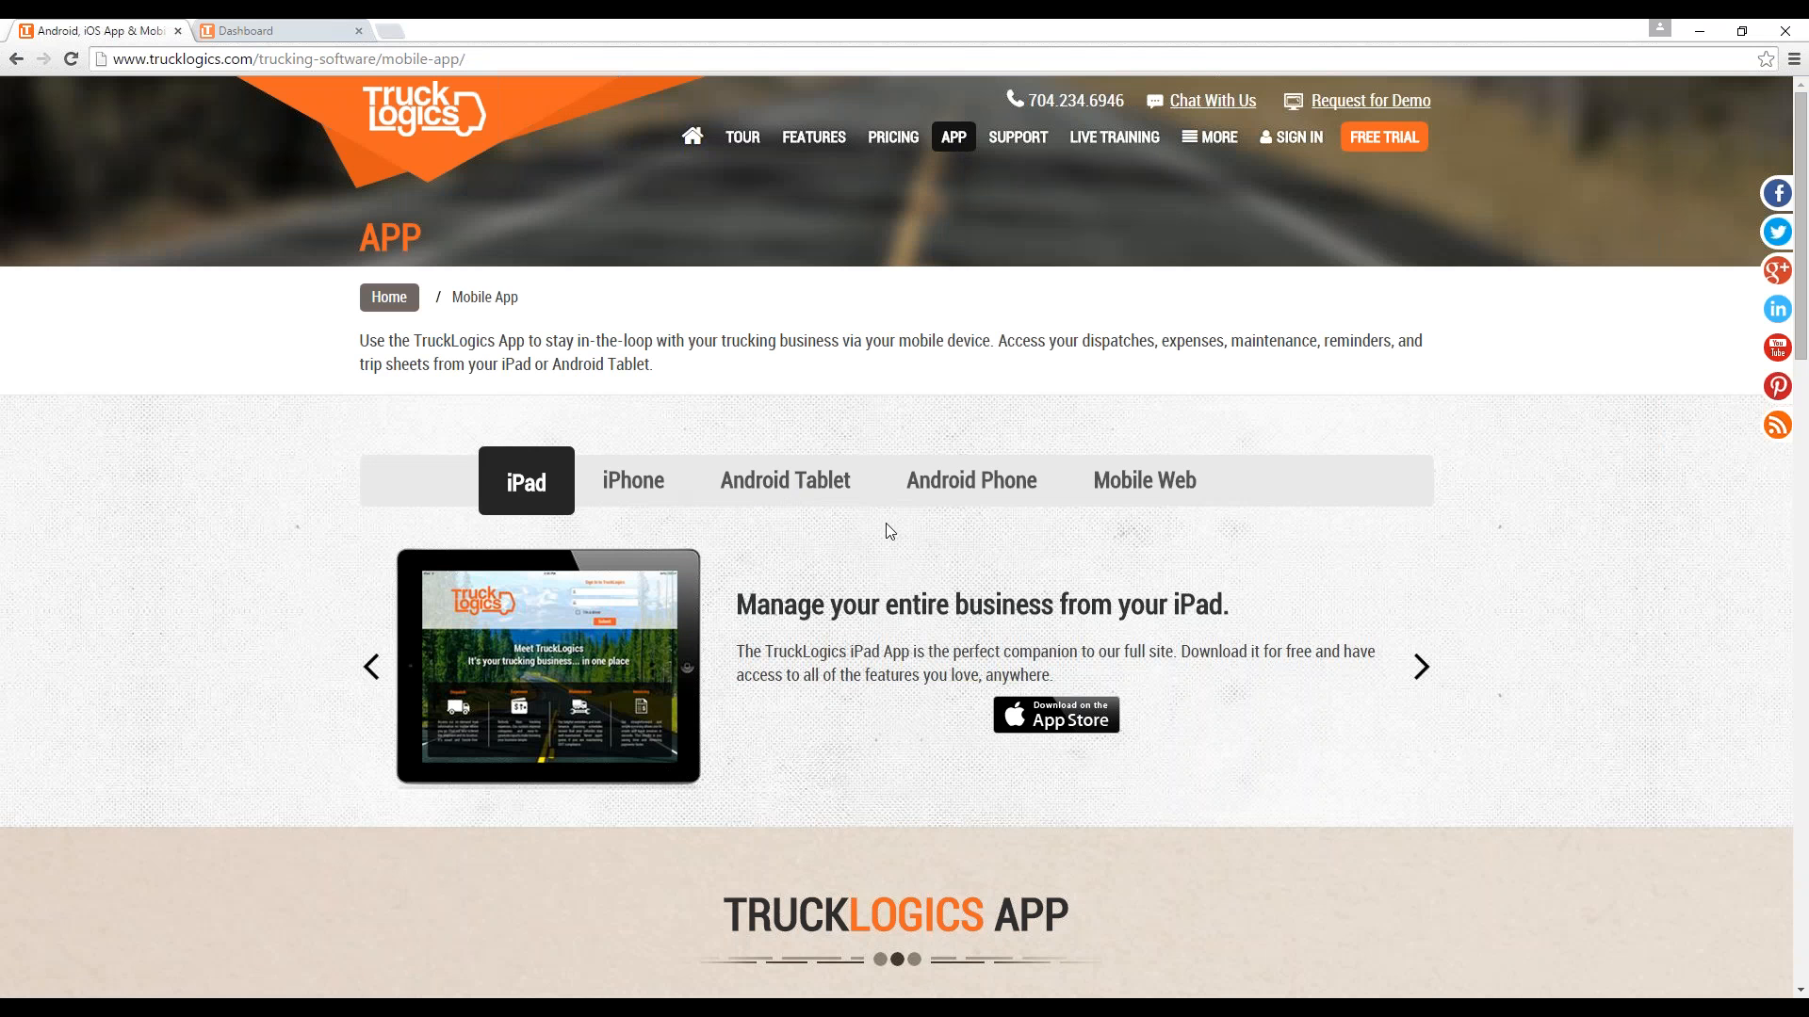
scroll(886, 530, "down", 15)
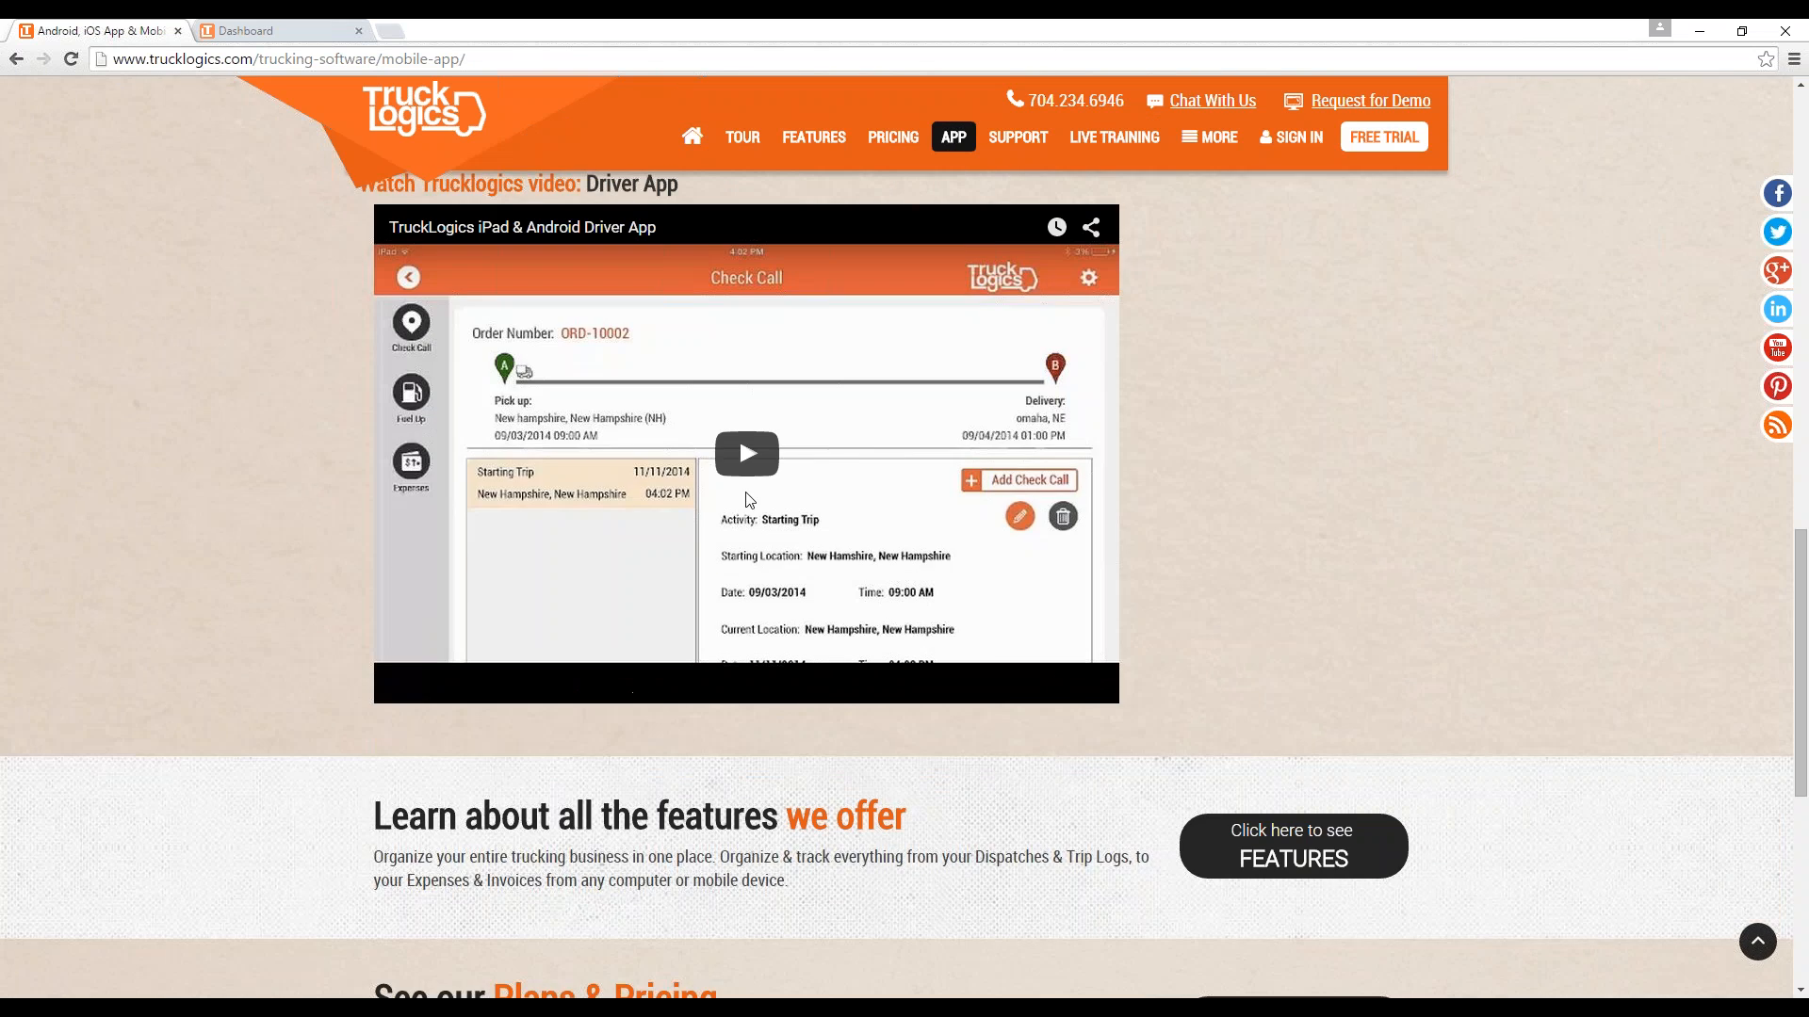
scroll(749, 499, "up", 1)
left_click(749, 499)
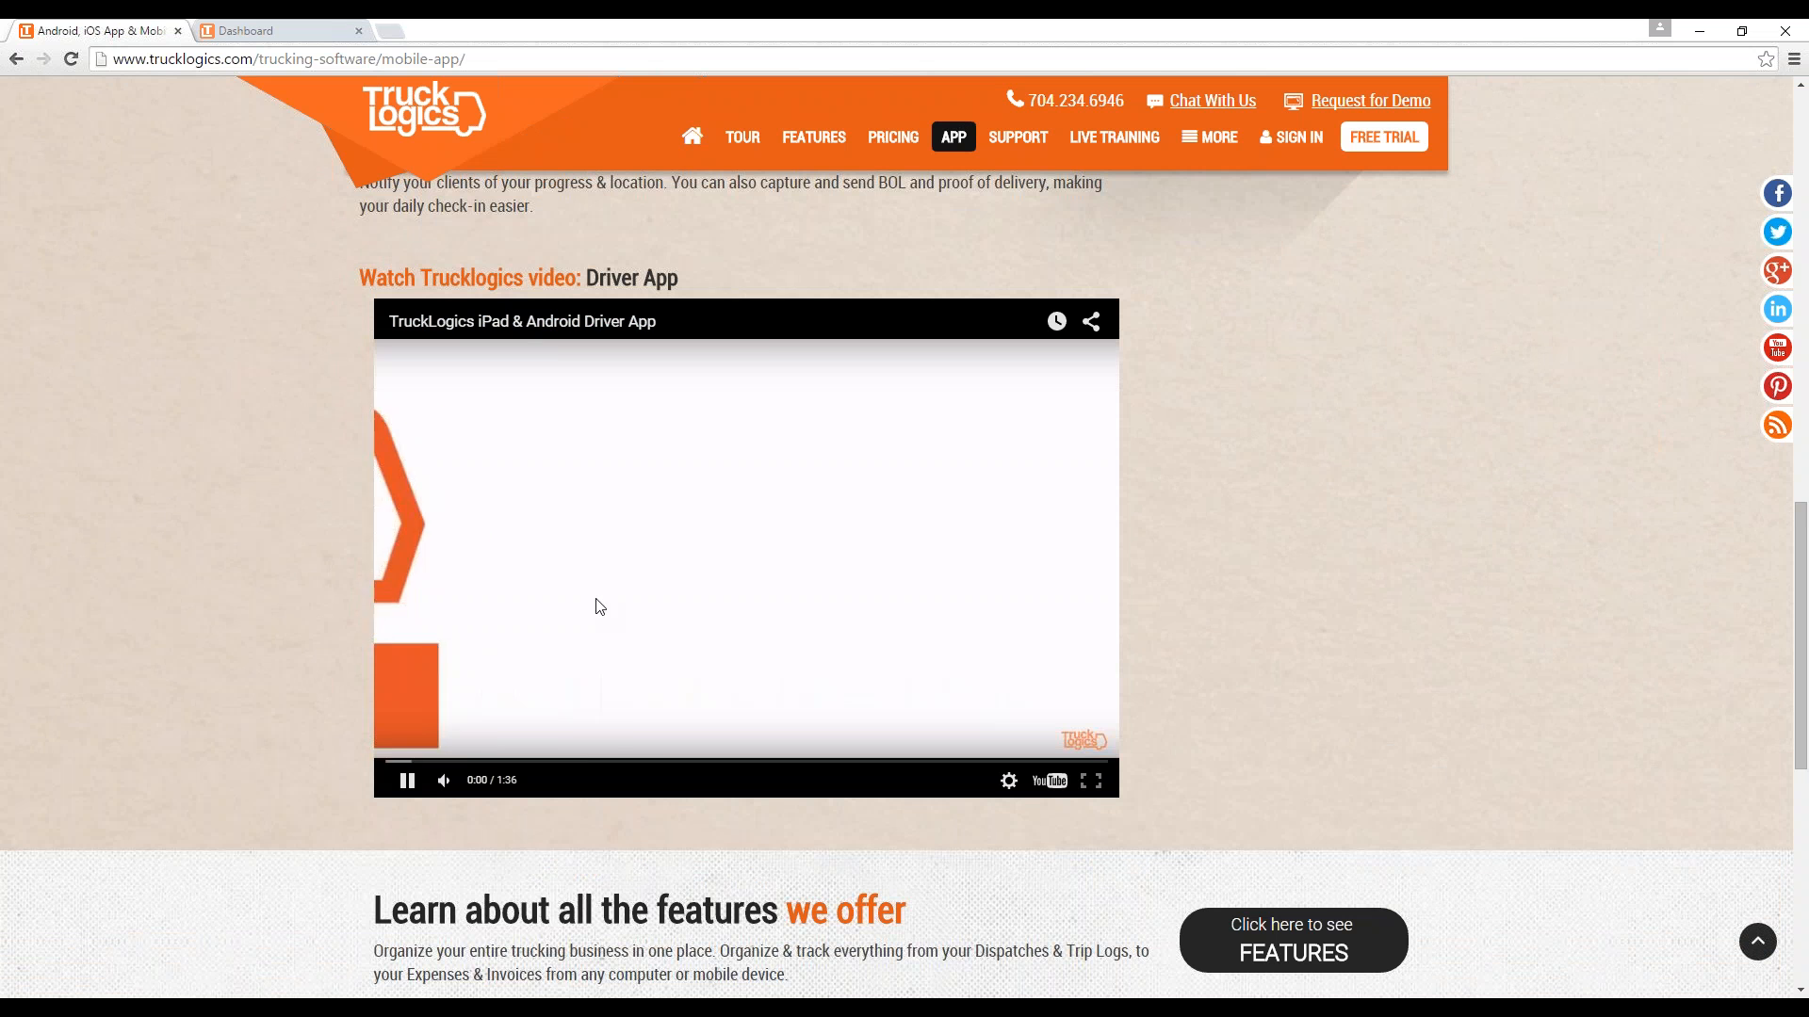
Skip ahead in the Driver App video, watch the driver credentials and dispatch parts, and pause it at 0:51.
mouse_move(458, 783)
left_click_drag(481, 782, 473, 783)
left_click(550, 762)
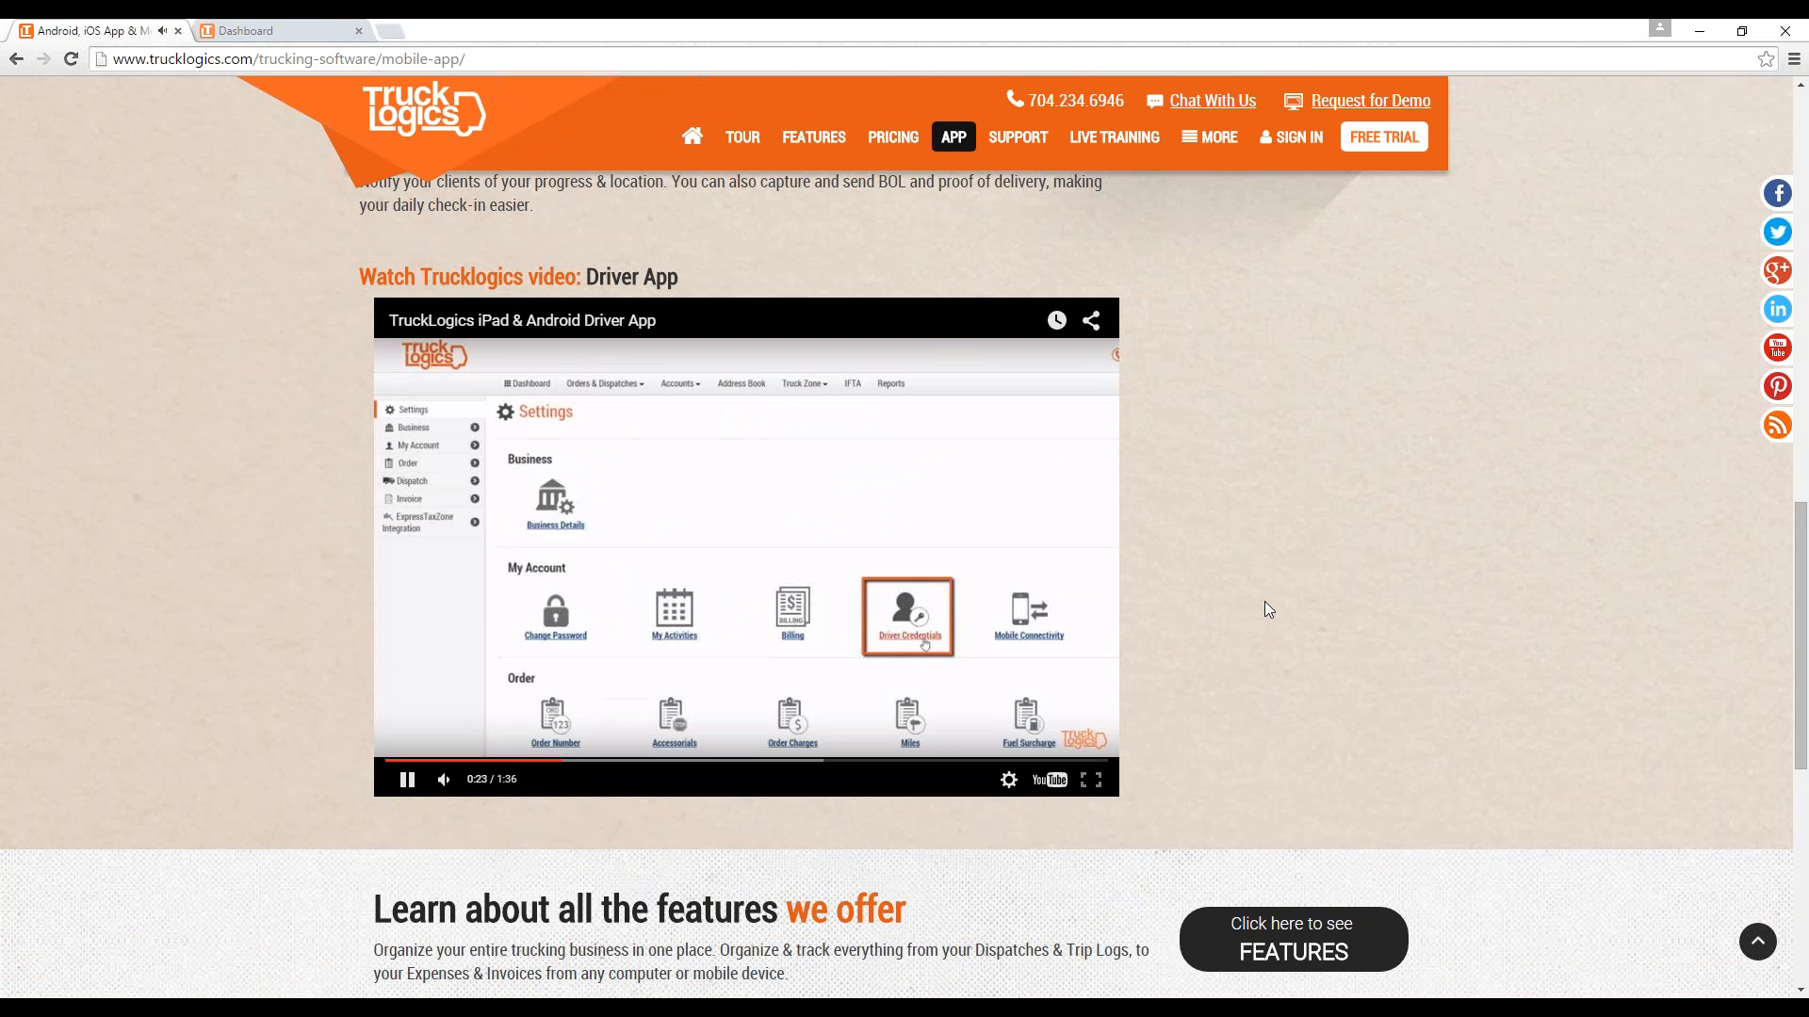
scroll(1264, 602, "down", 1)
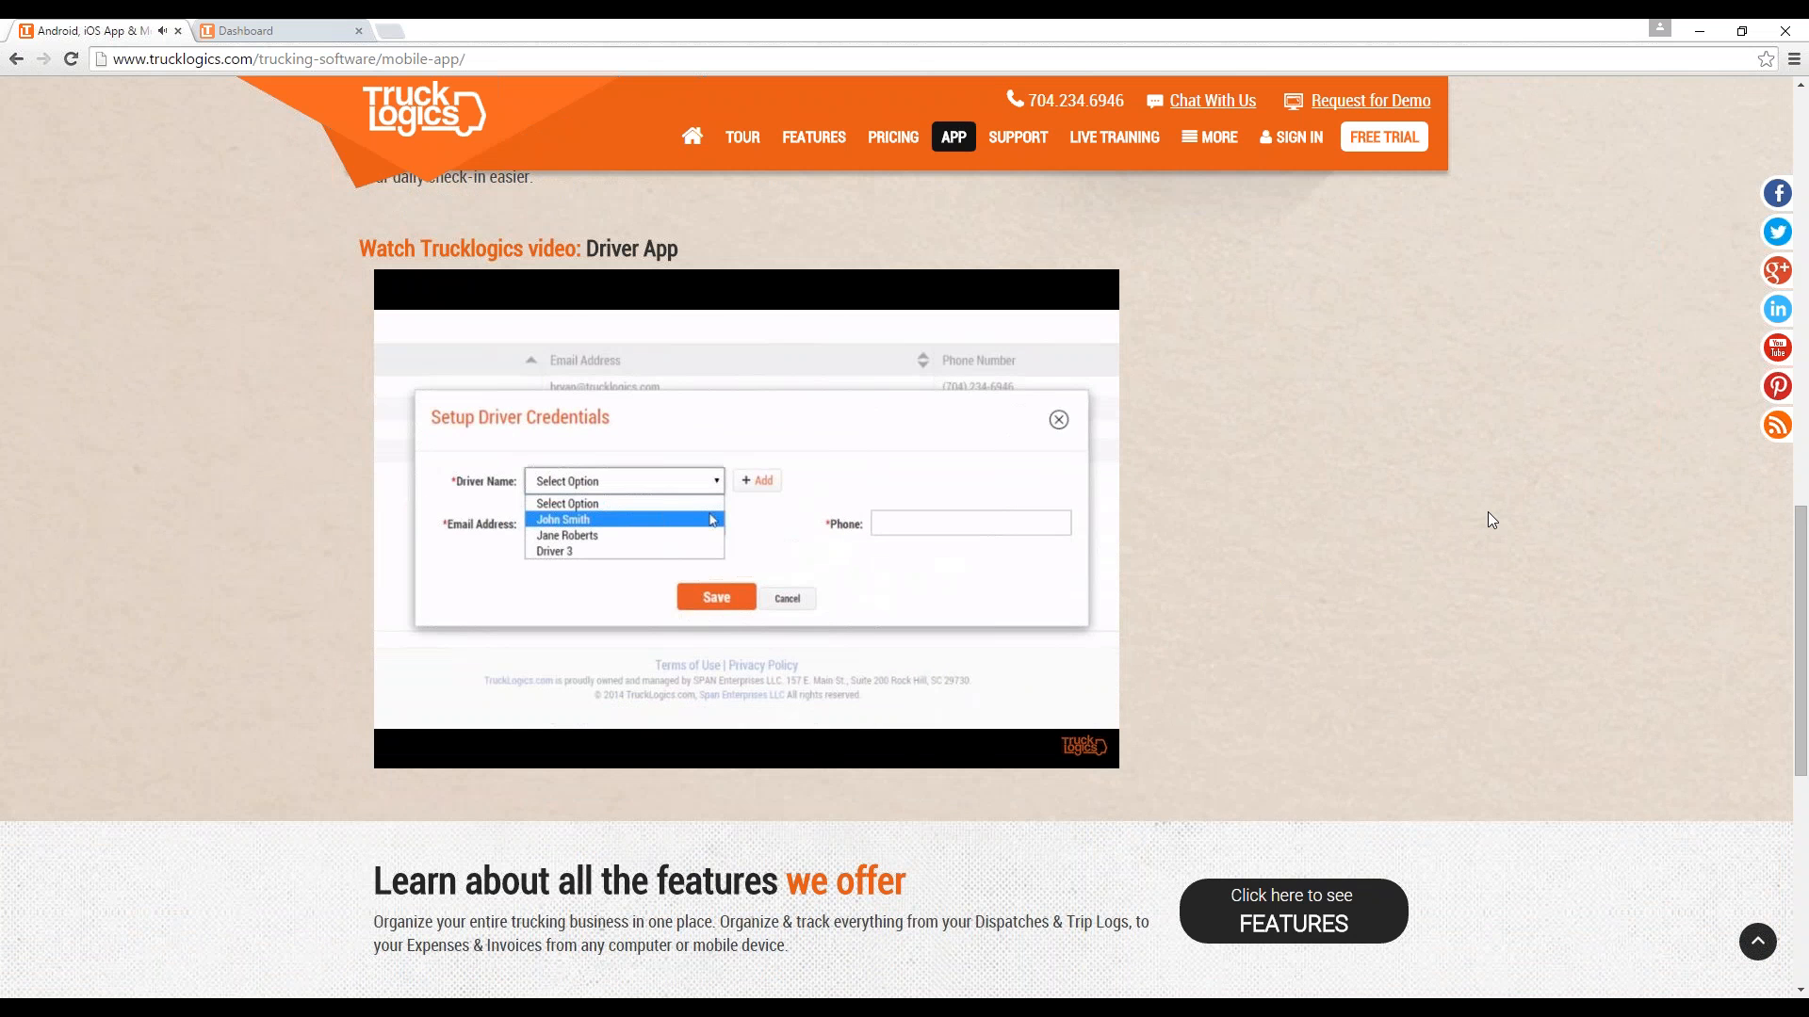
scroll(1488, 512, "up", 1)
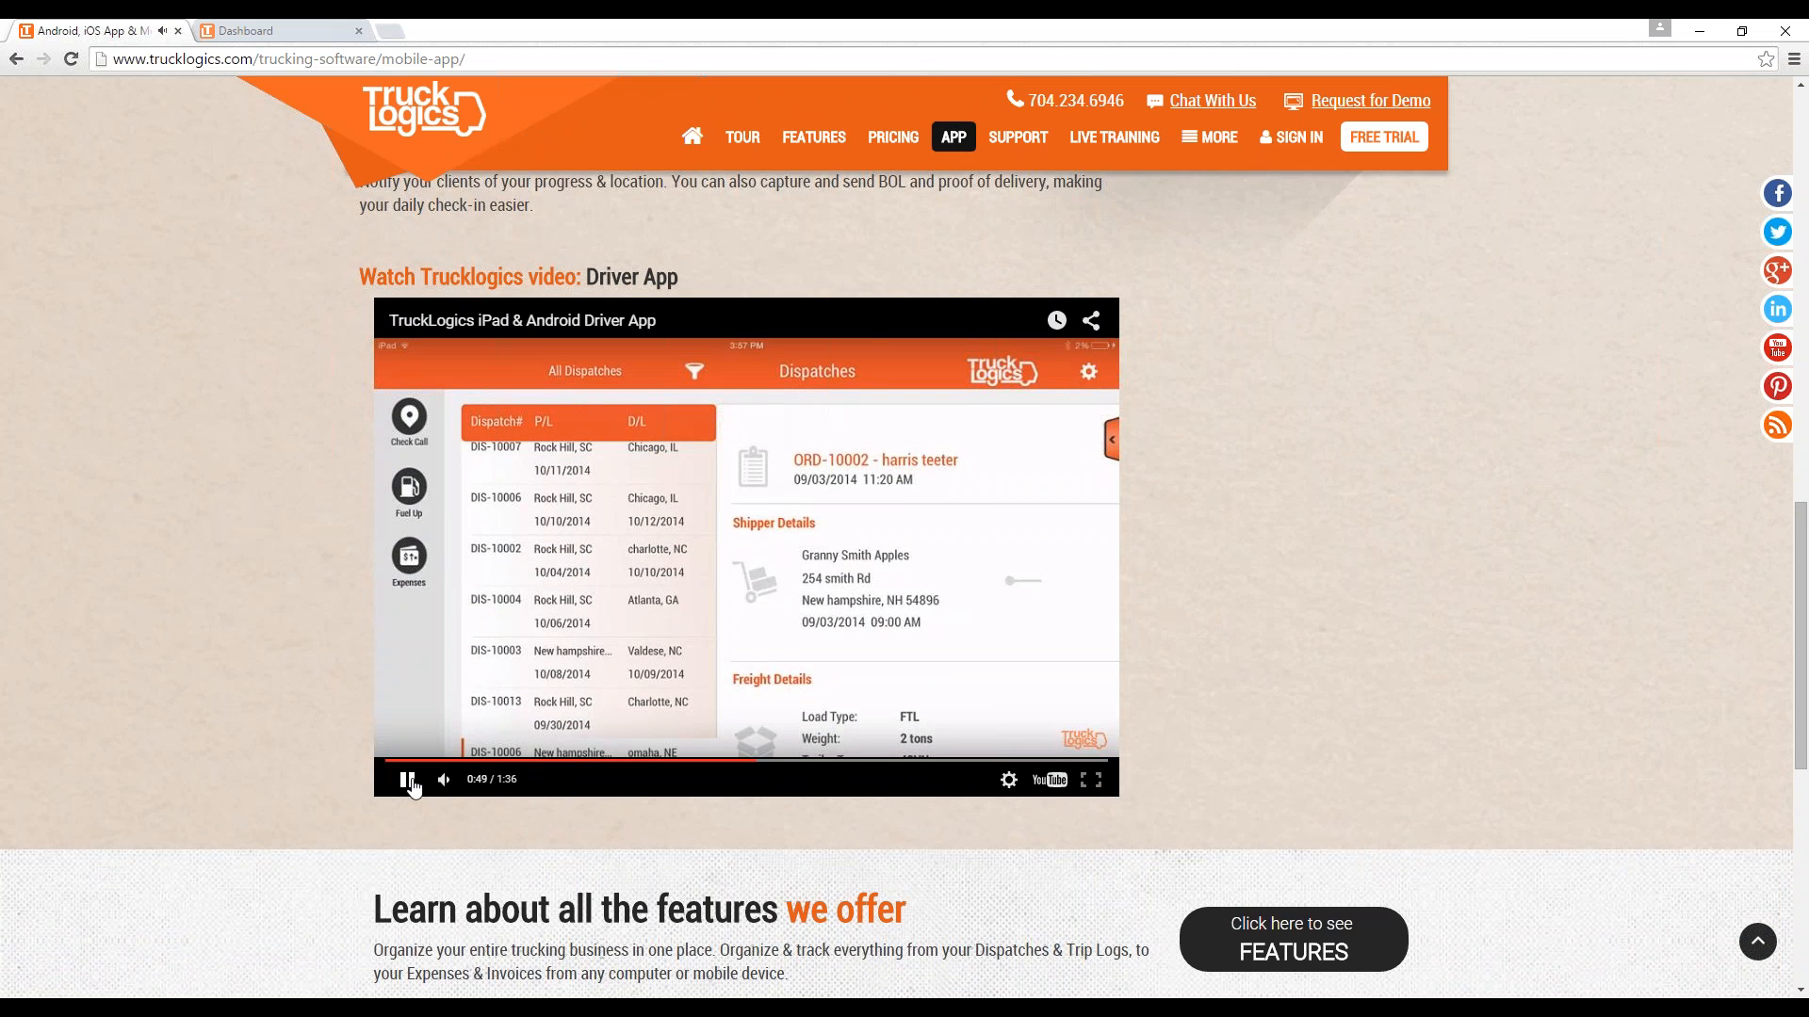
scroll(408, 776, "down", 1)
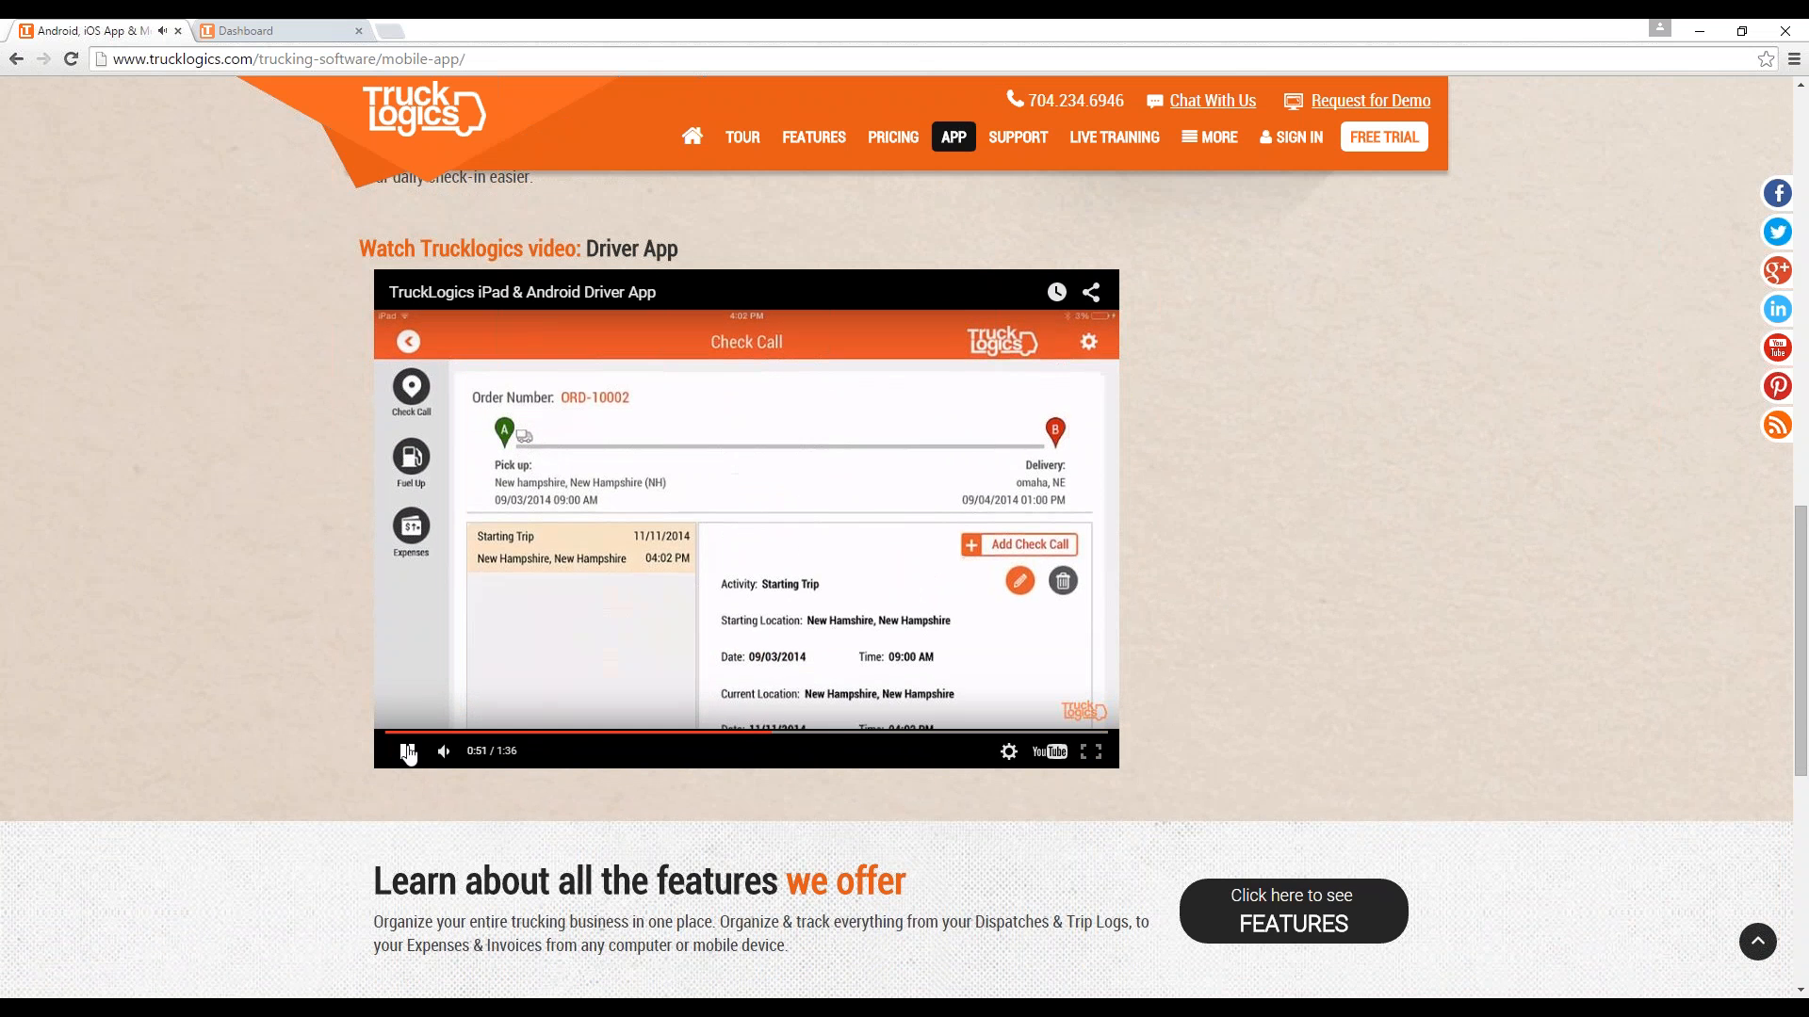
left_click(408, 751)
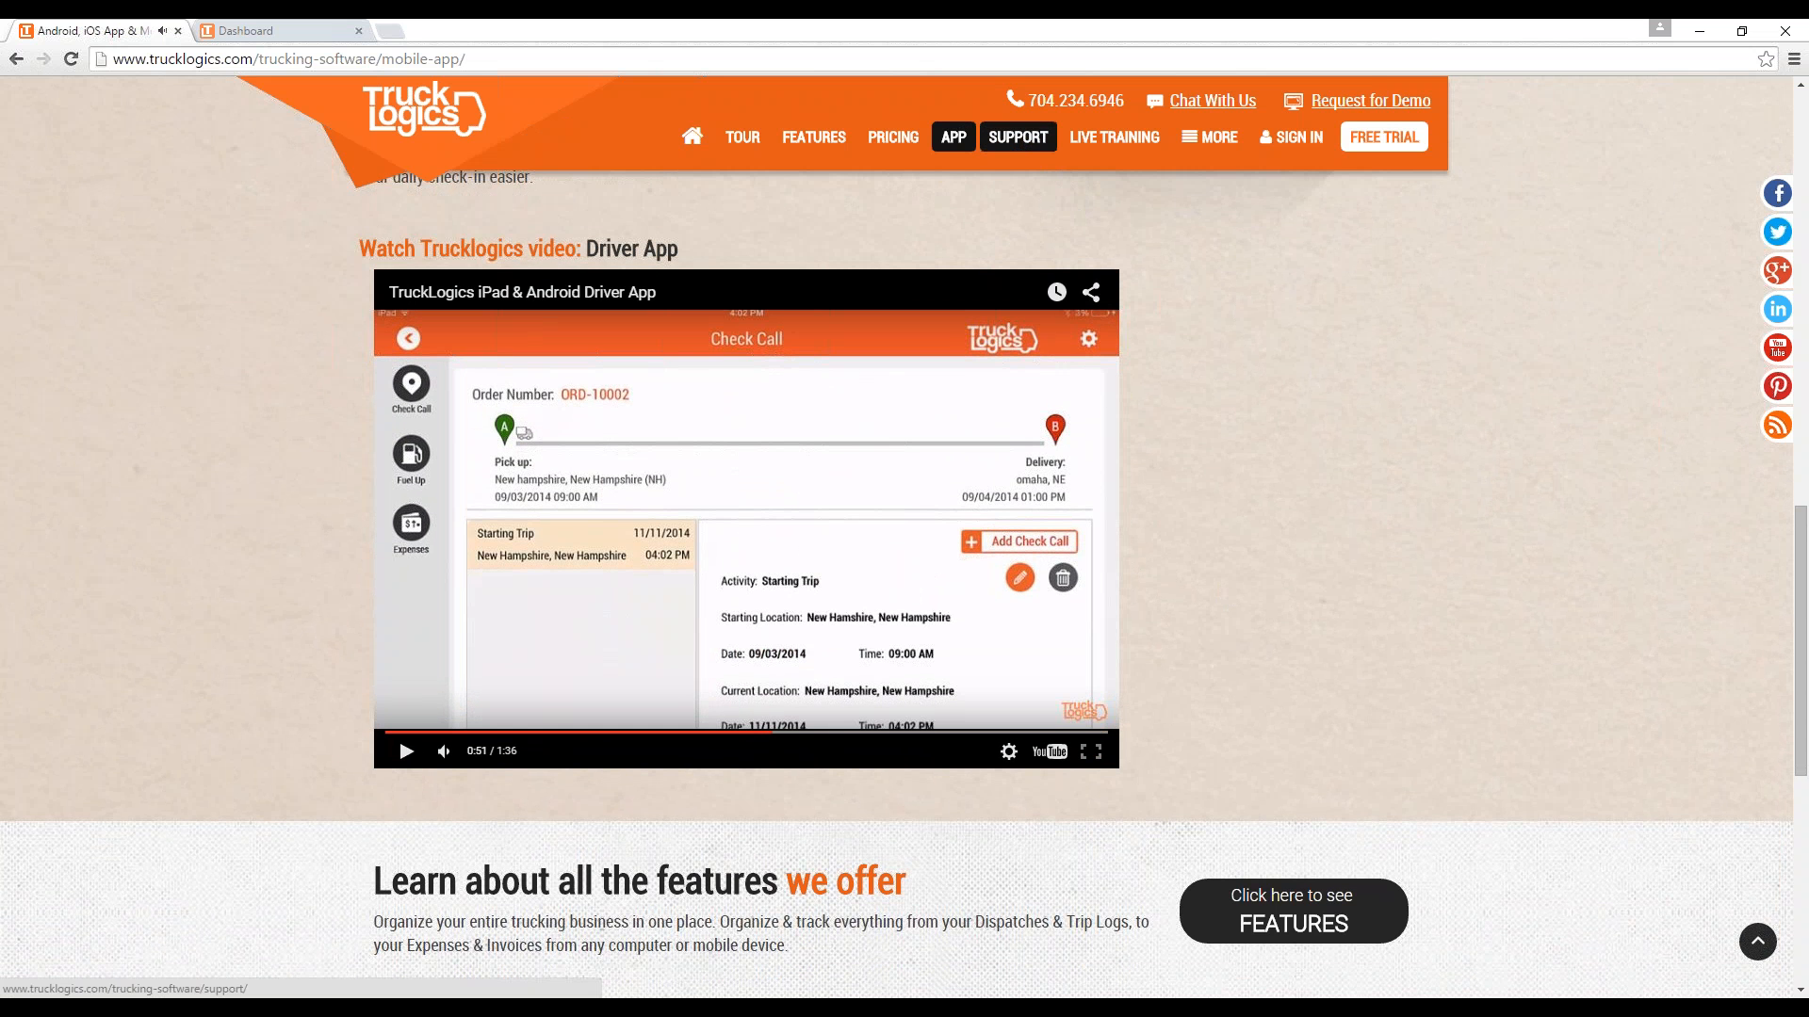
Go to the support page and review the phone, email, chat and social media contact options.
left_click(1035, 156)
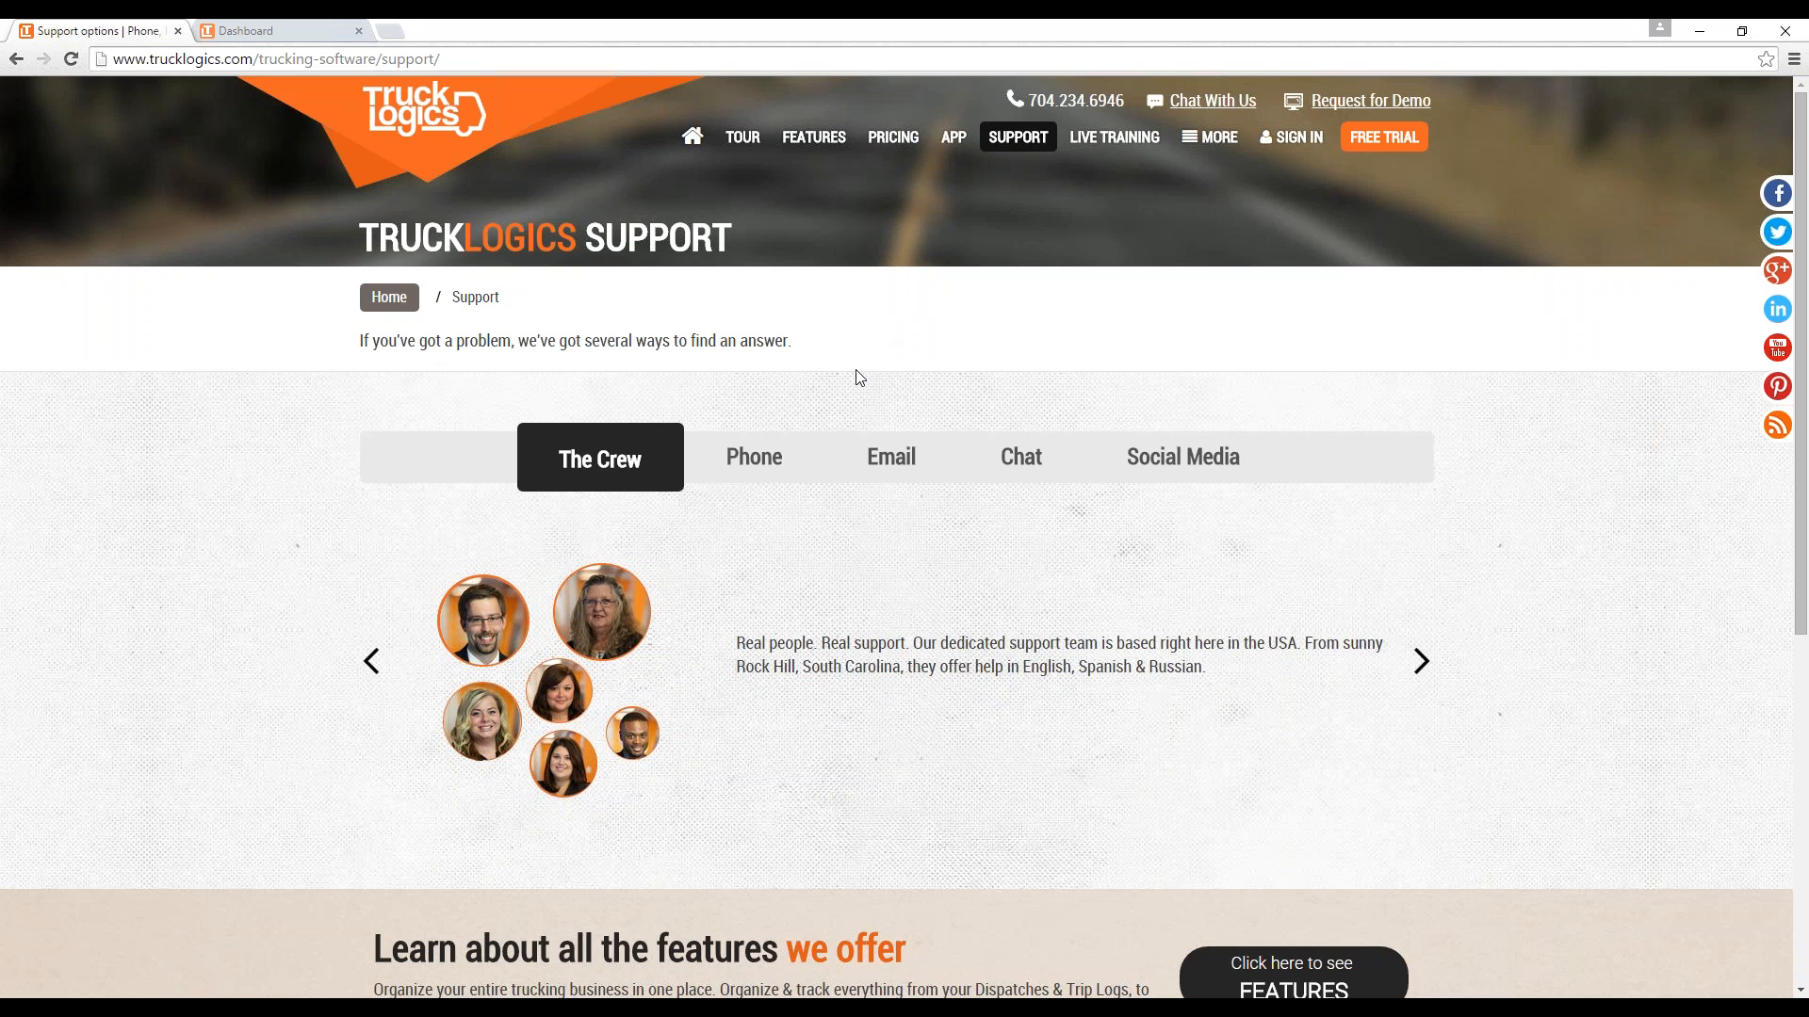
left_click(758, 458)
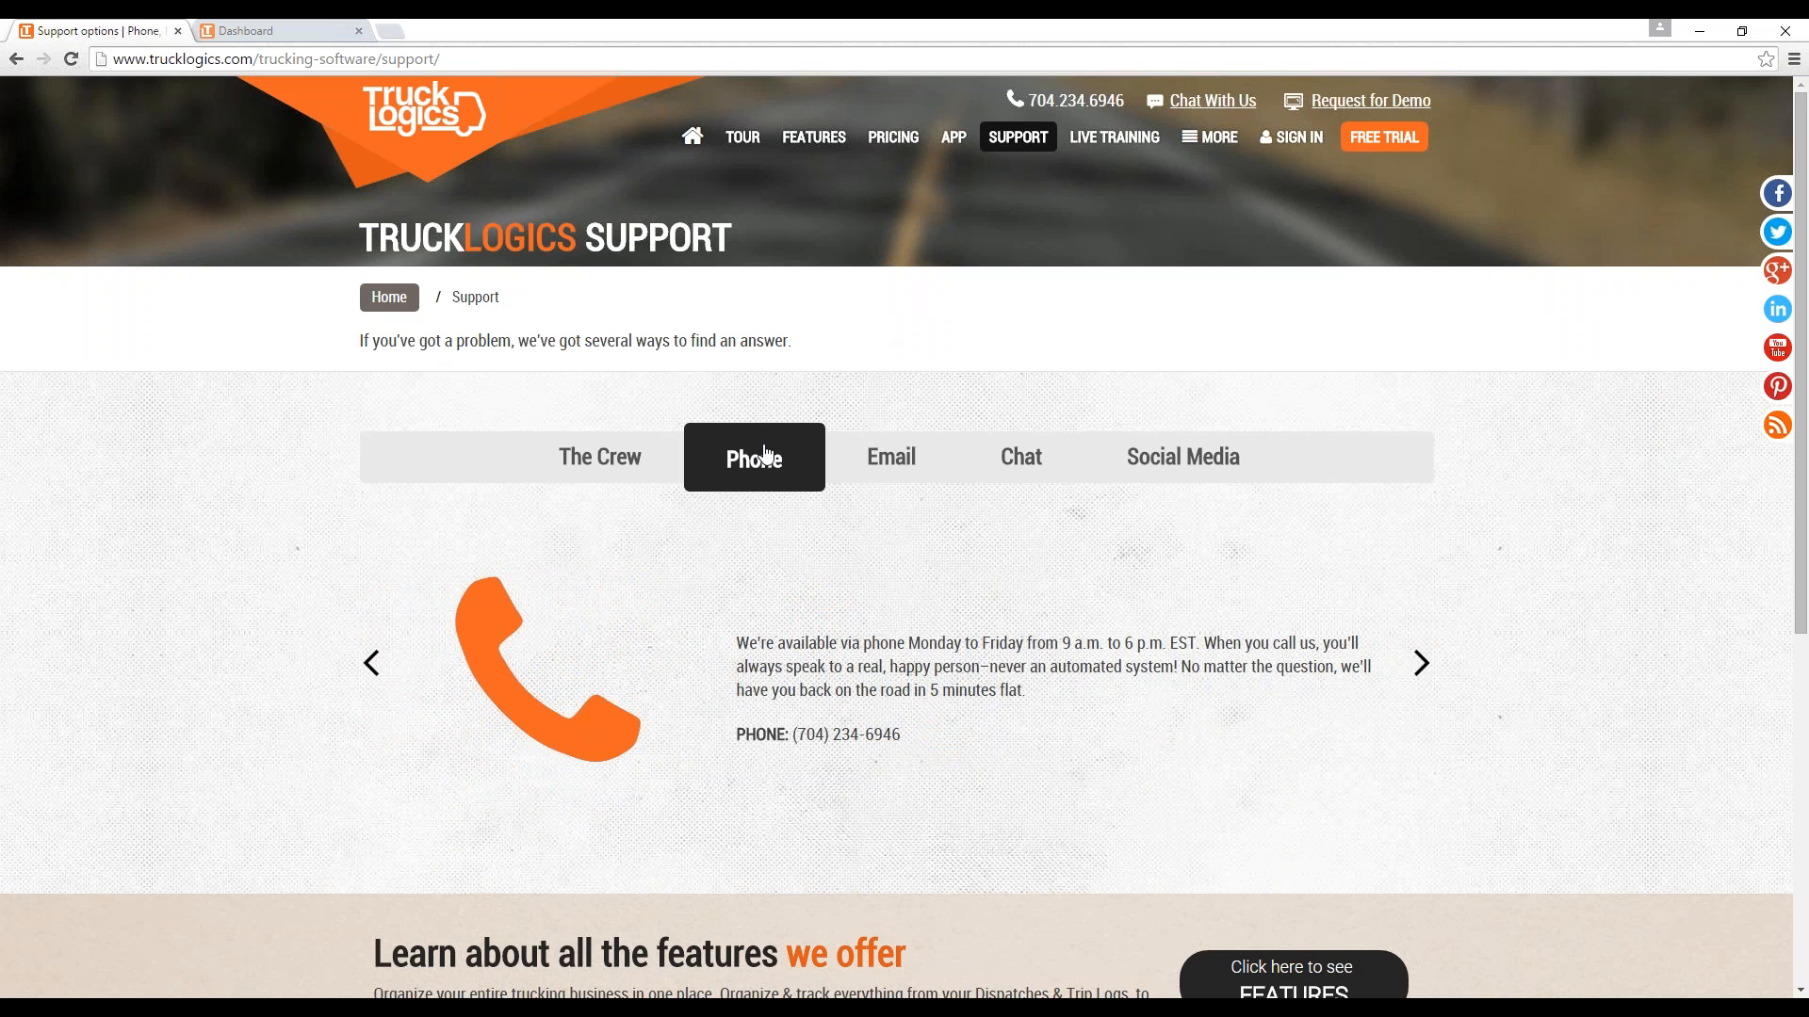
left_click(878, 461)
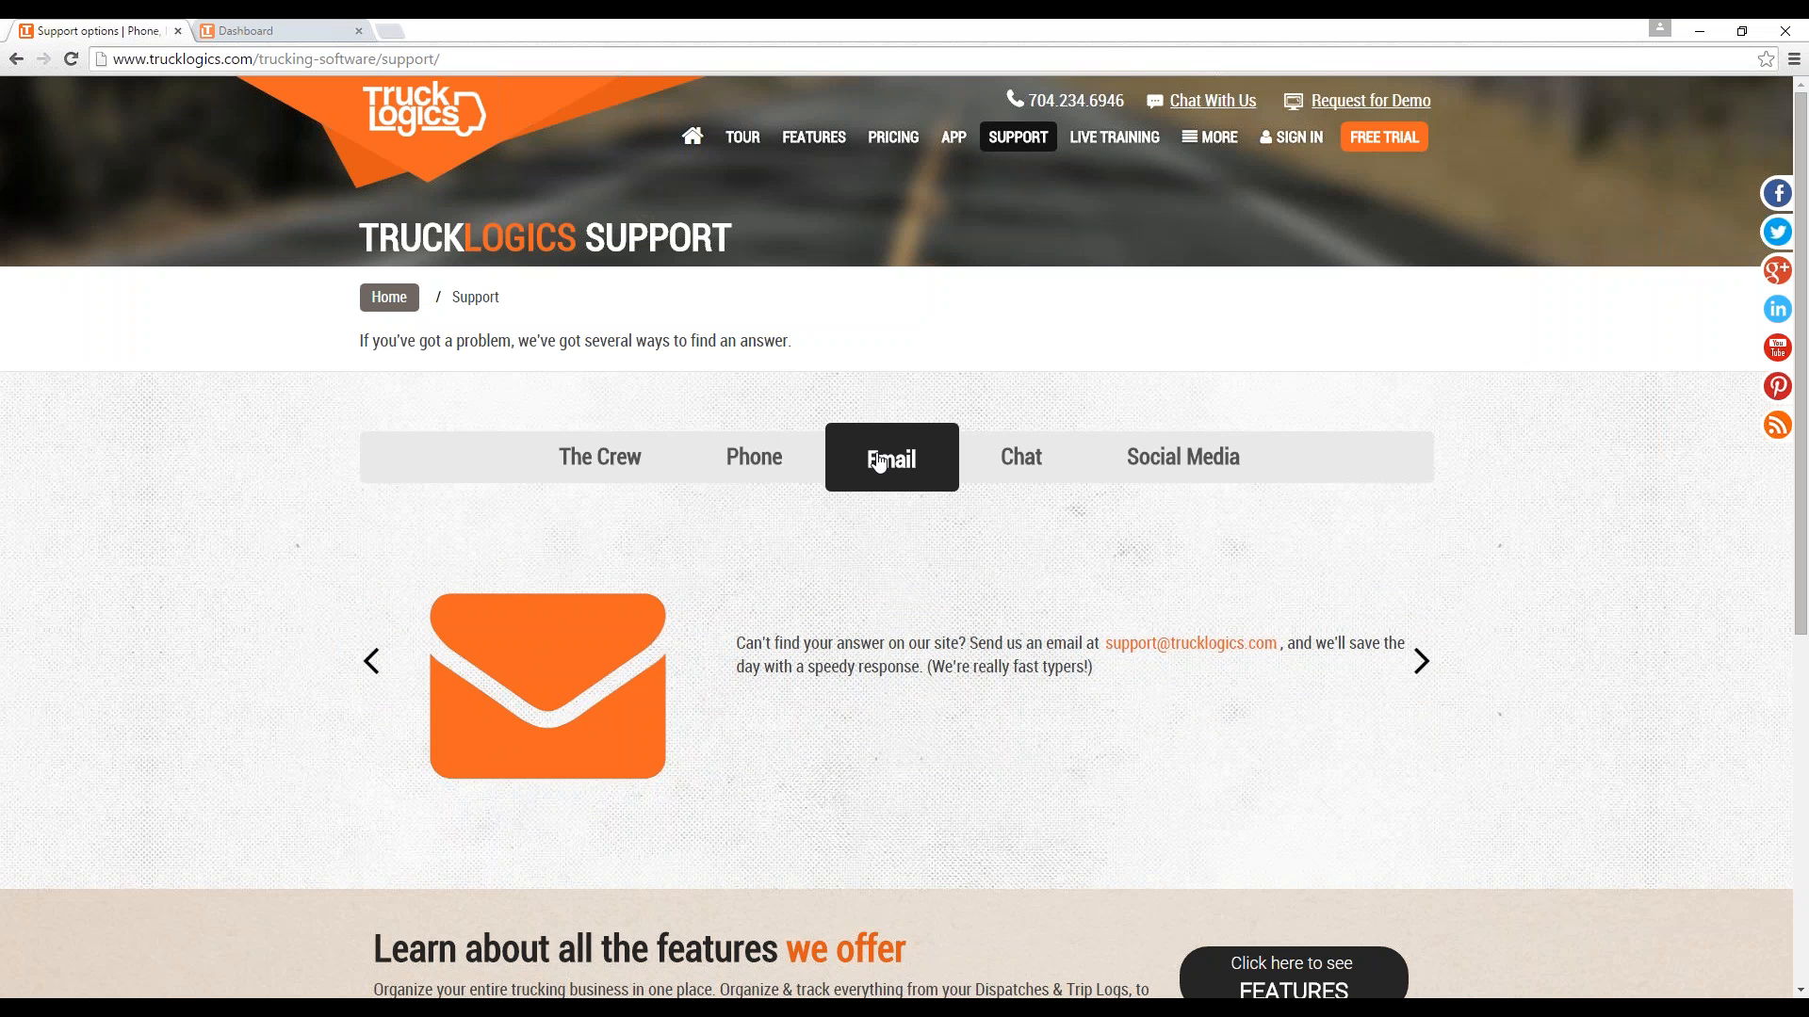
left_click(1019, 466)
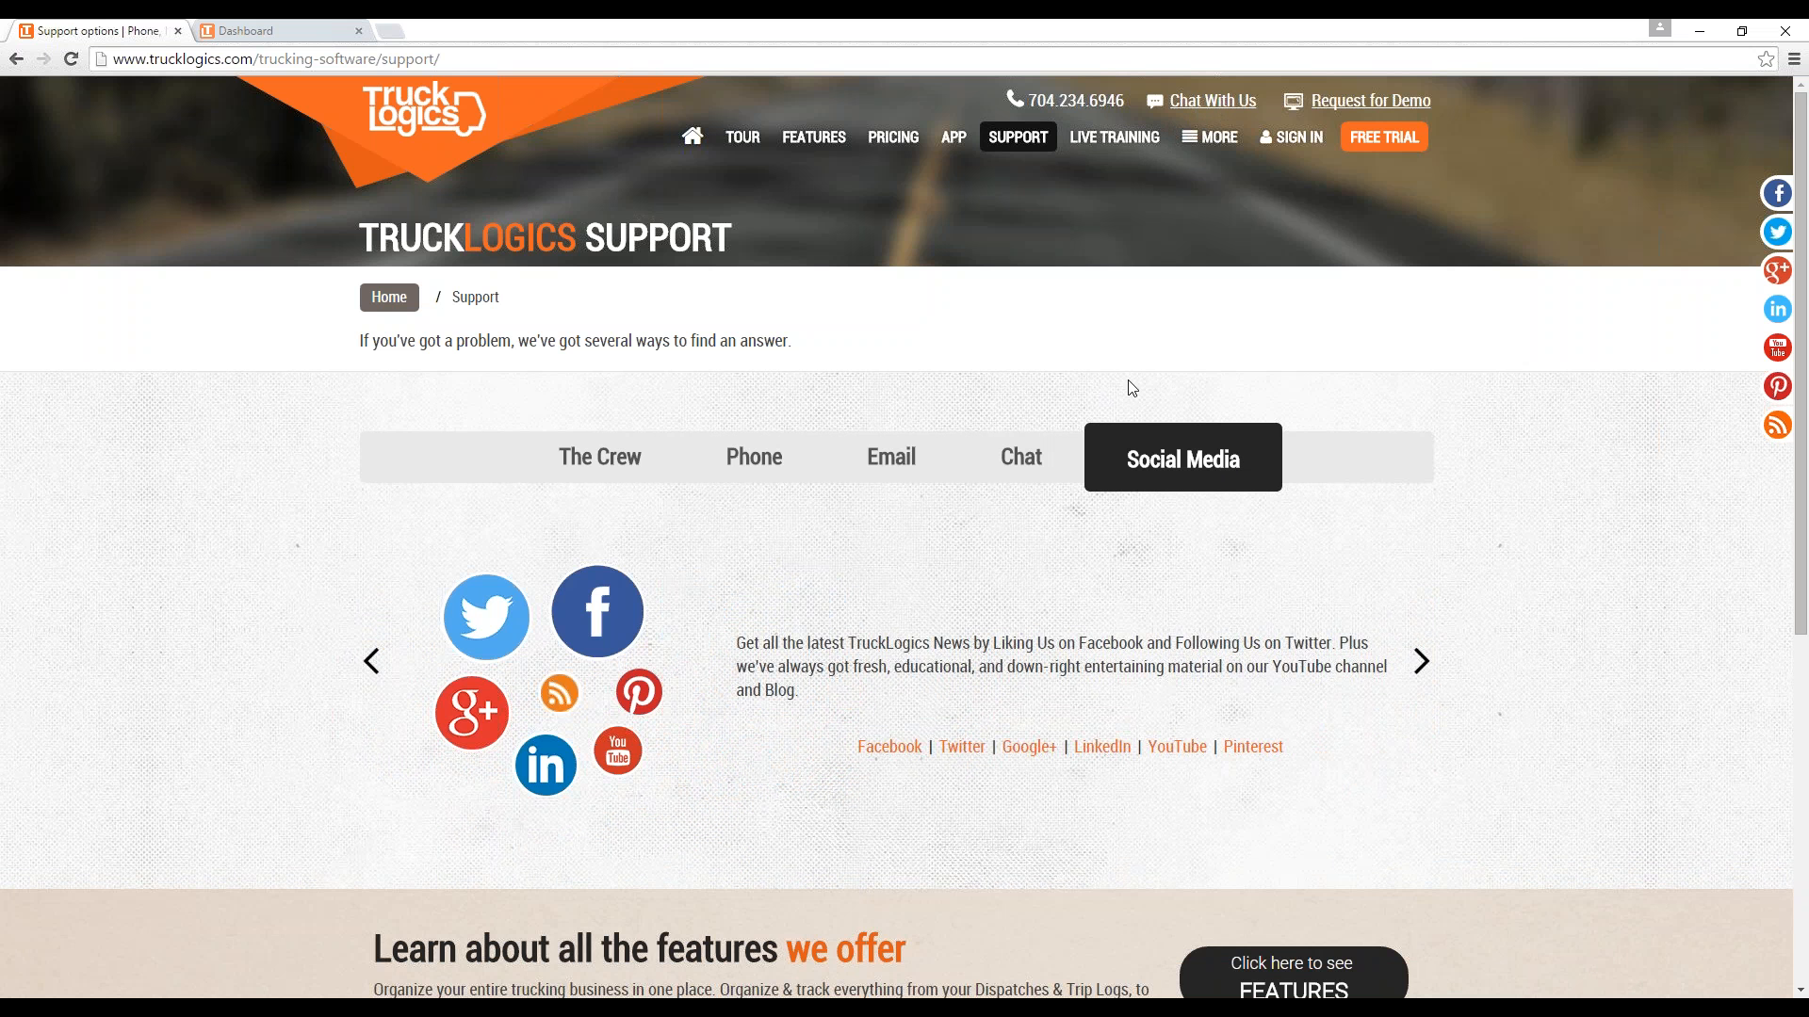
Go to the live training page and review the schedule of upcoming webinars.
left_click(1104, 141)
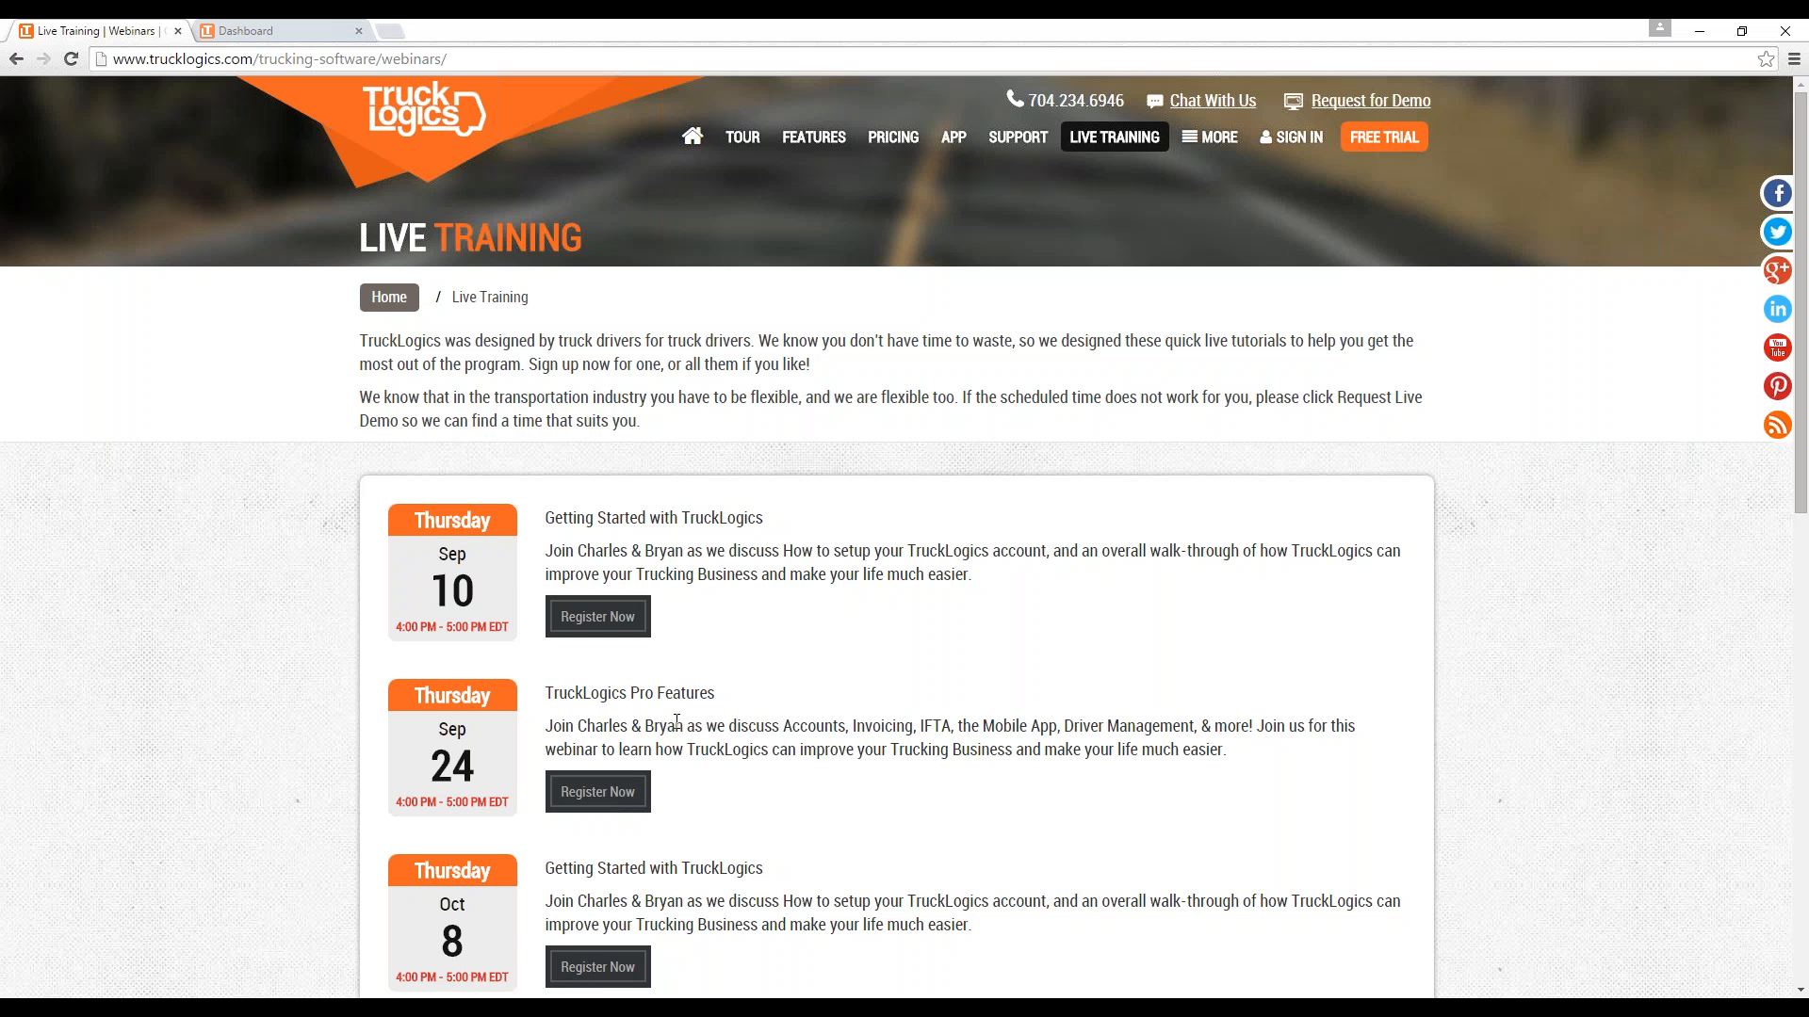
scroll(721, 715, "down", 1)
scroll(695, 698, "down", 2)
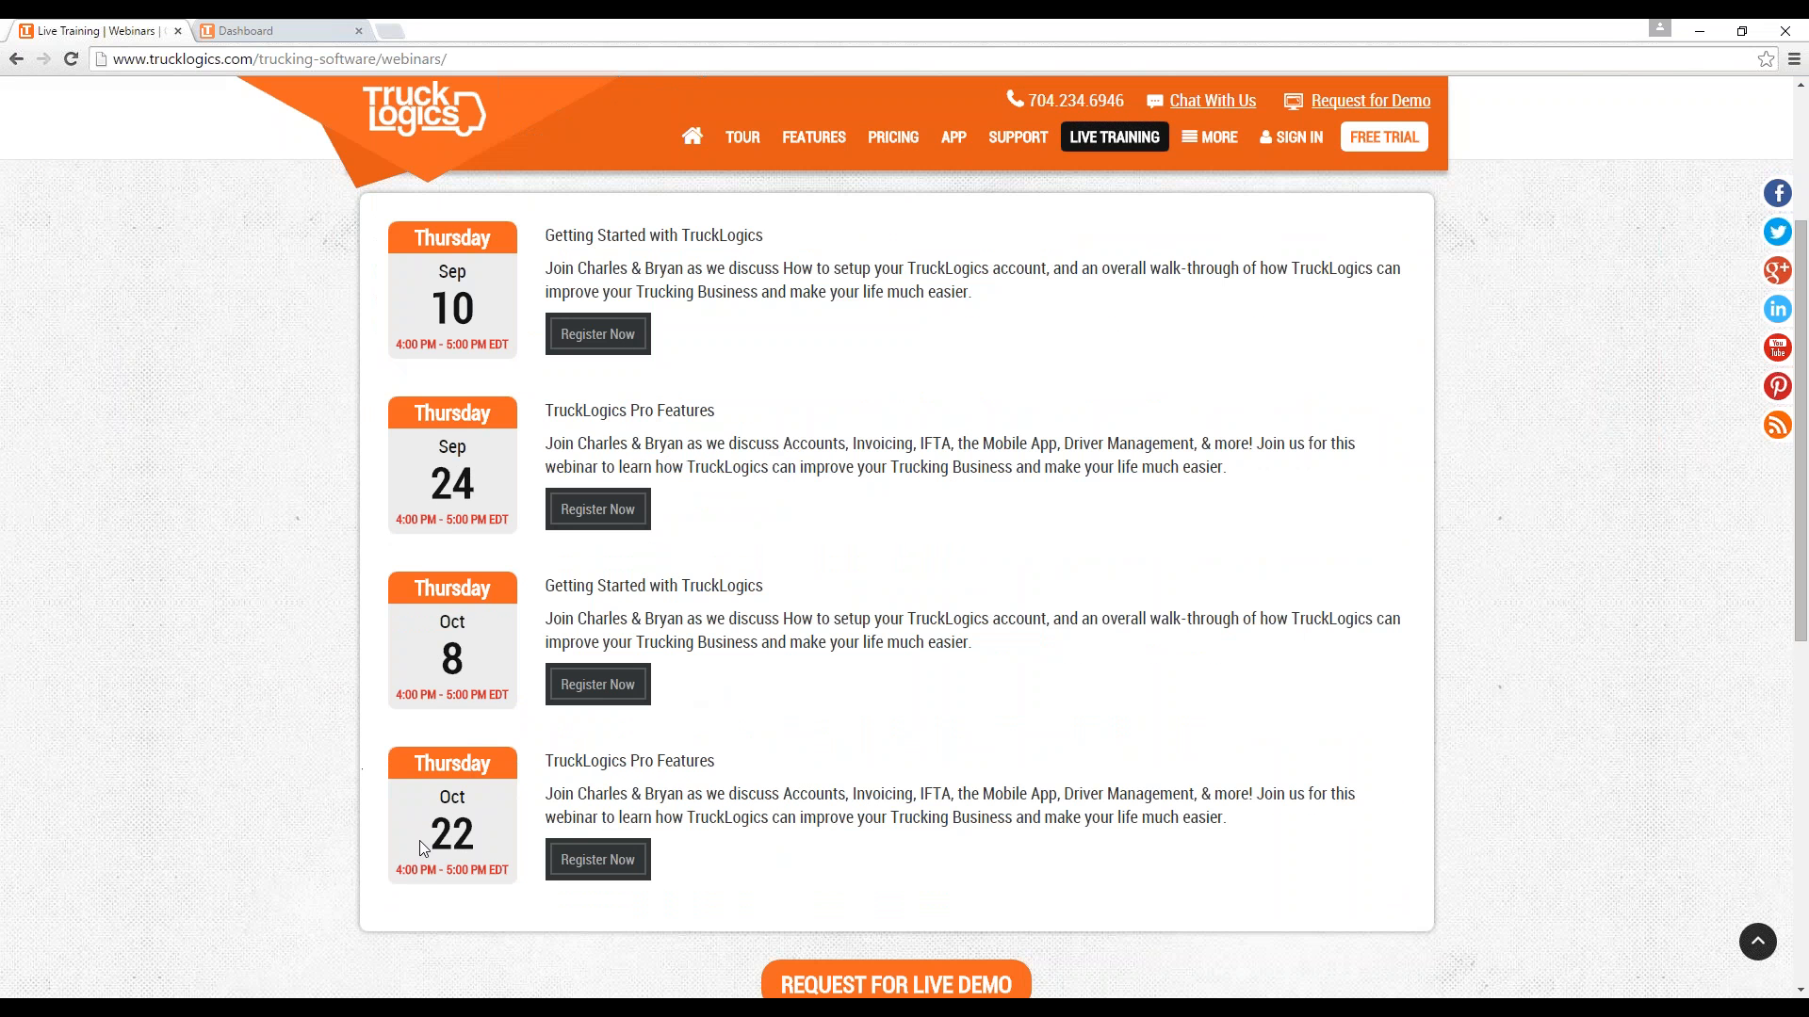
scroll(946, 542, "up", 3)
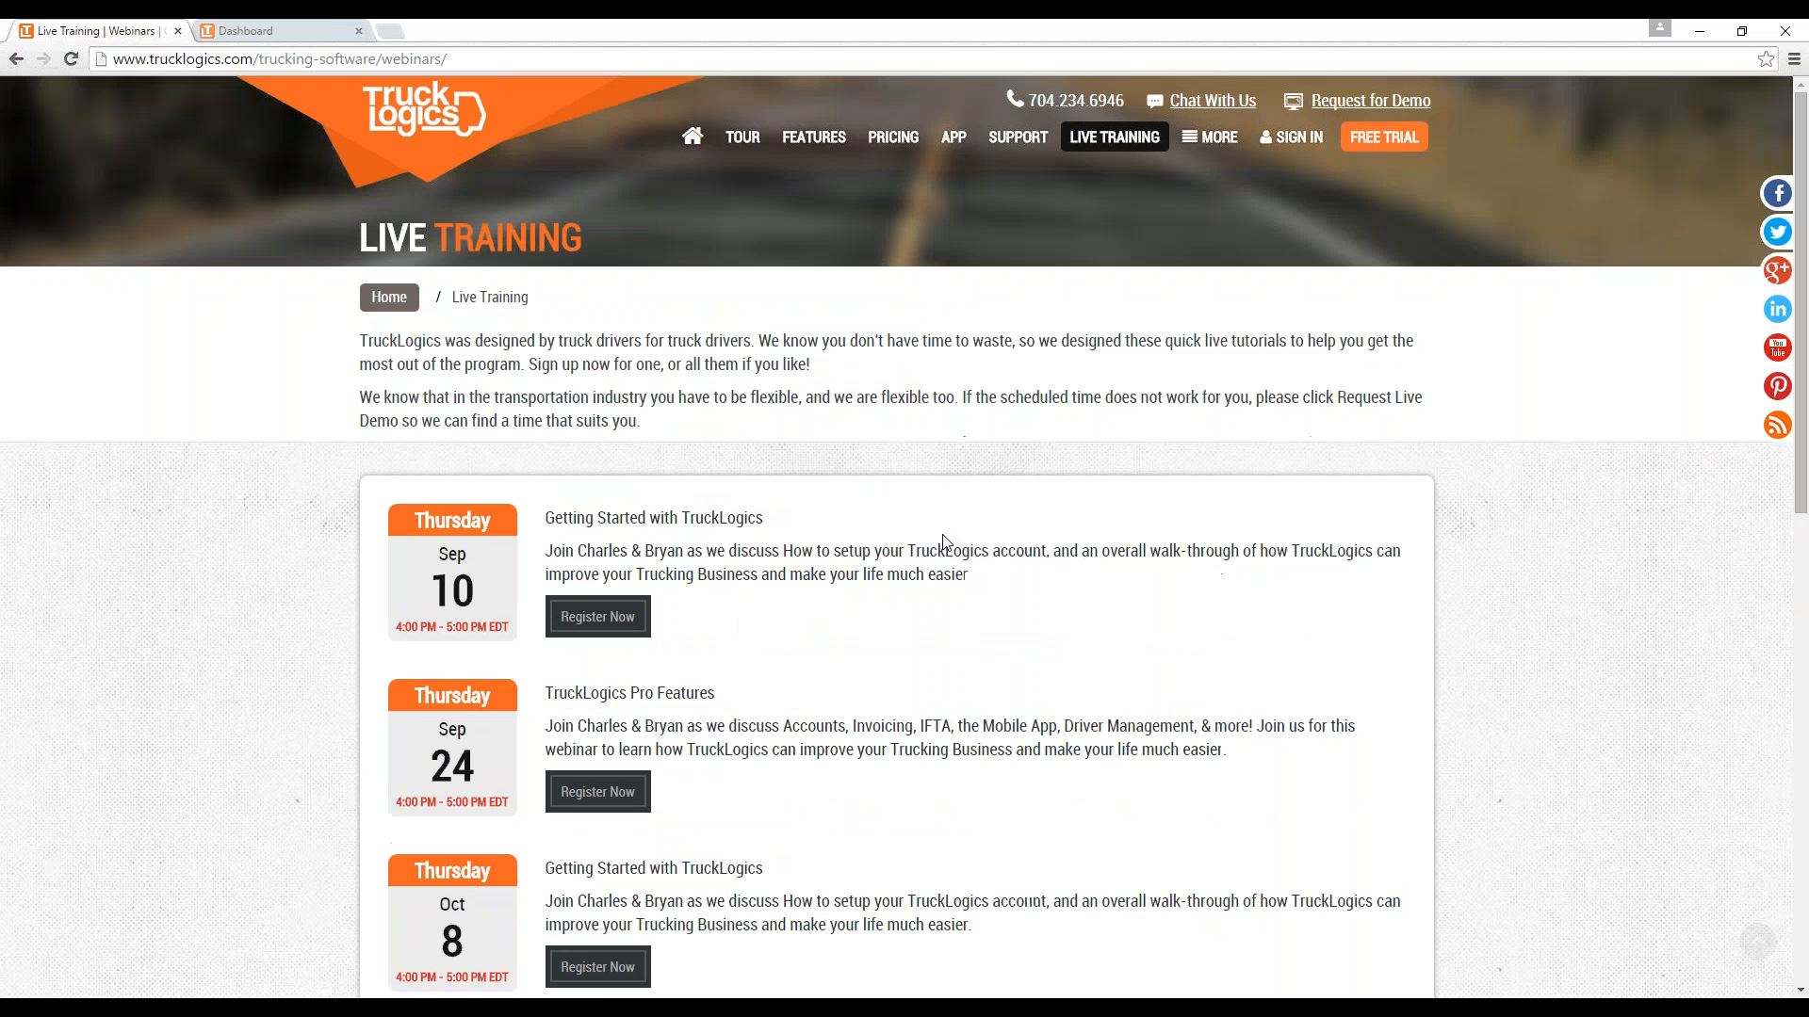
Open the podcasts page and browse the list of Trucking Nation episodes.
mouse_move(1213, 151)
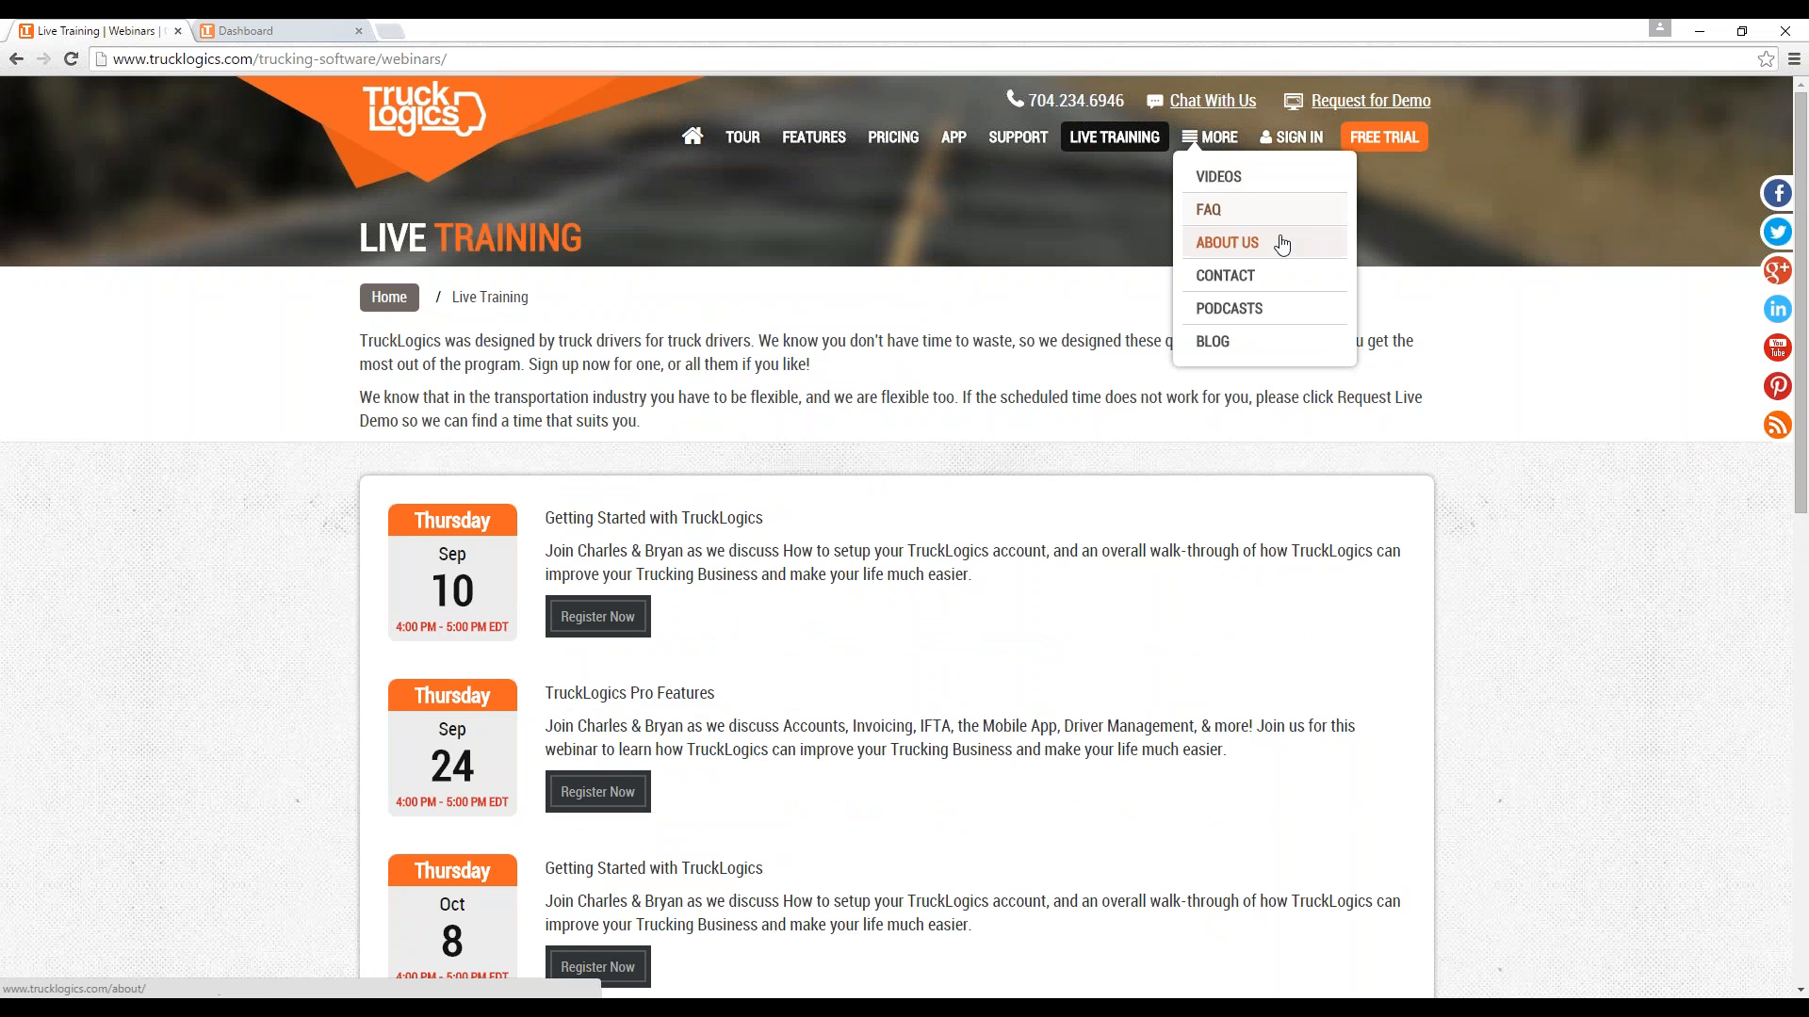
left_click(1264, 317)
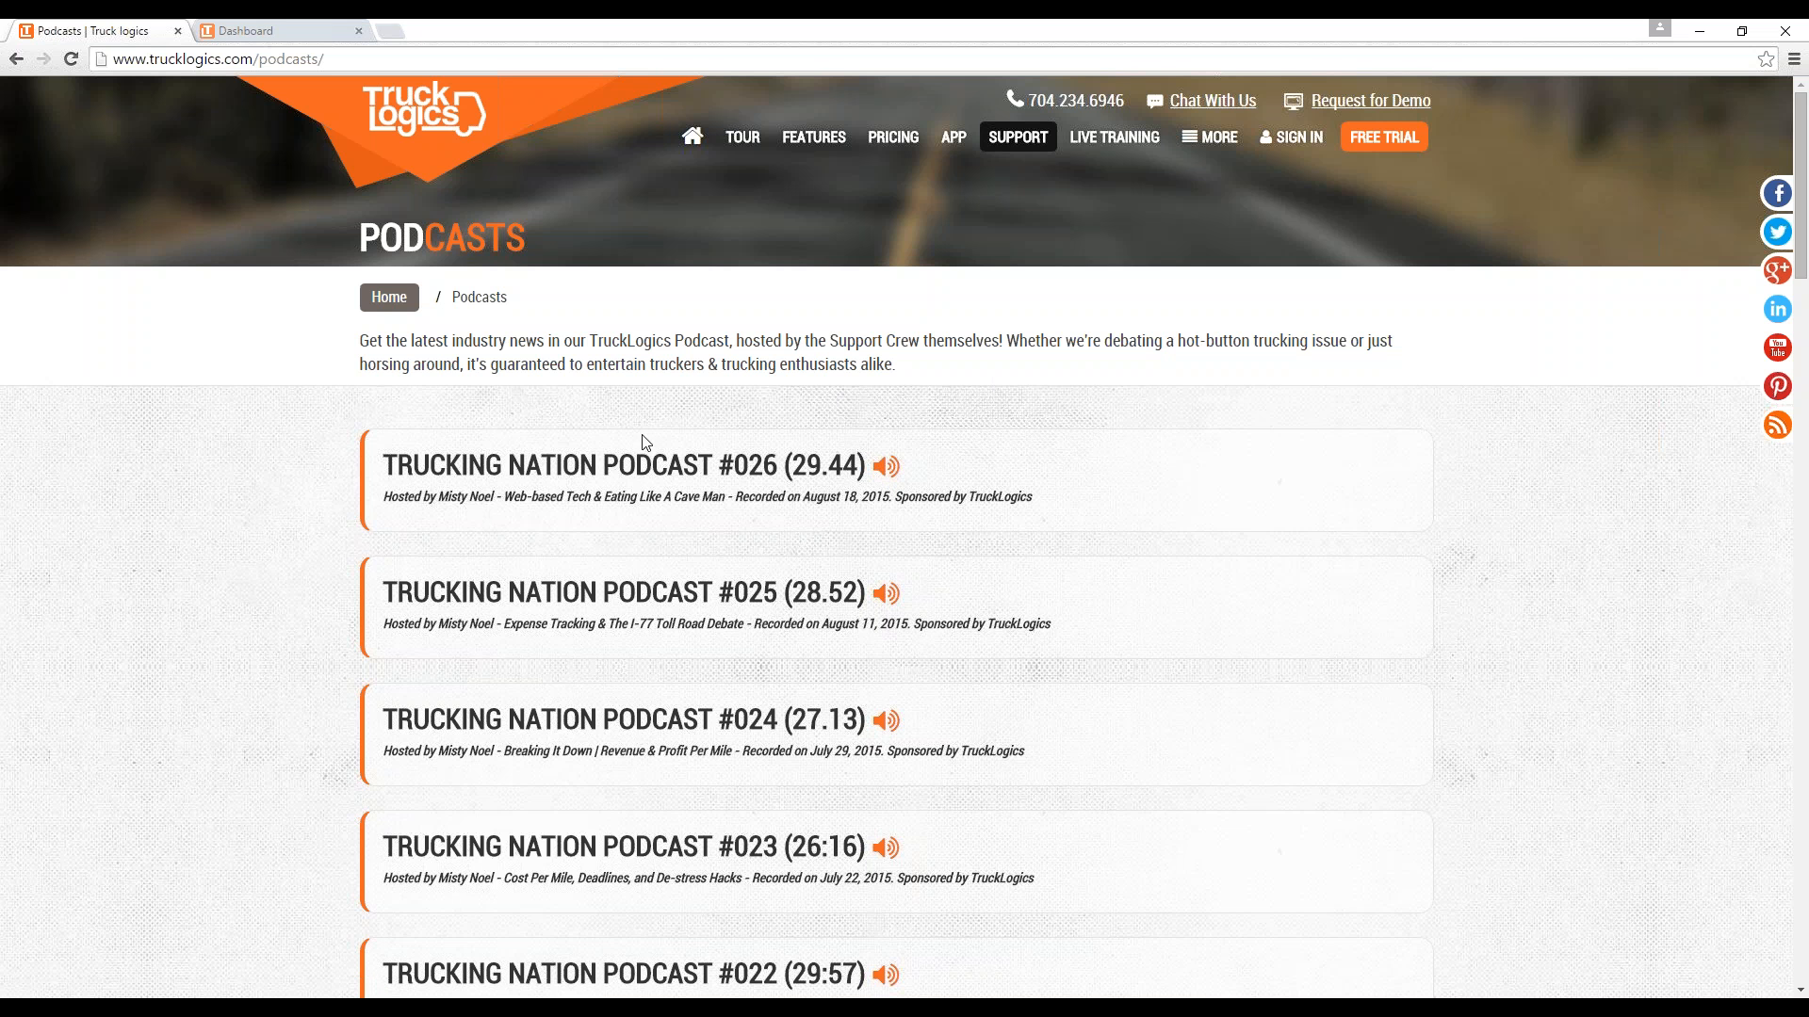
scroll(770, 437, "down", 5)
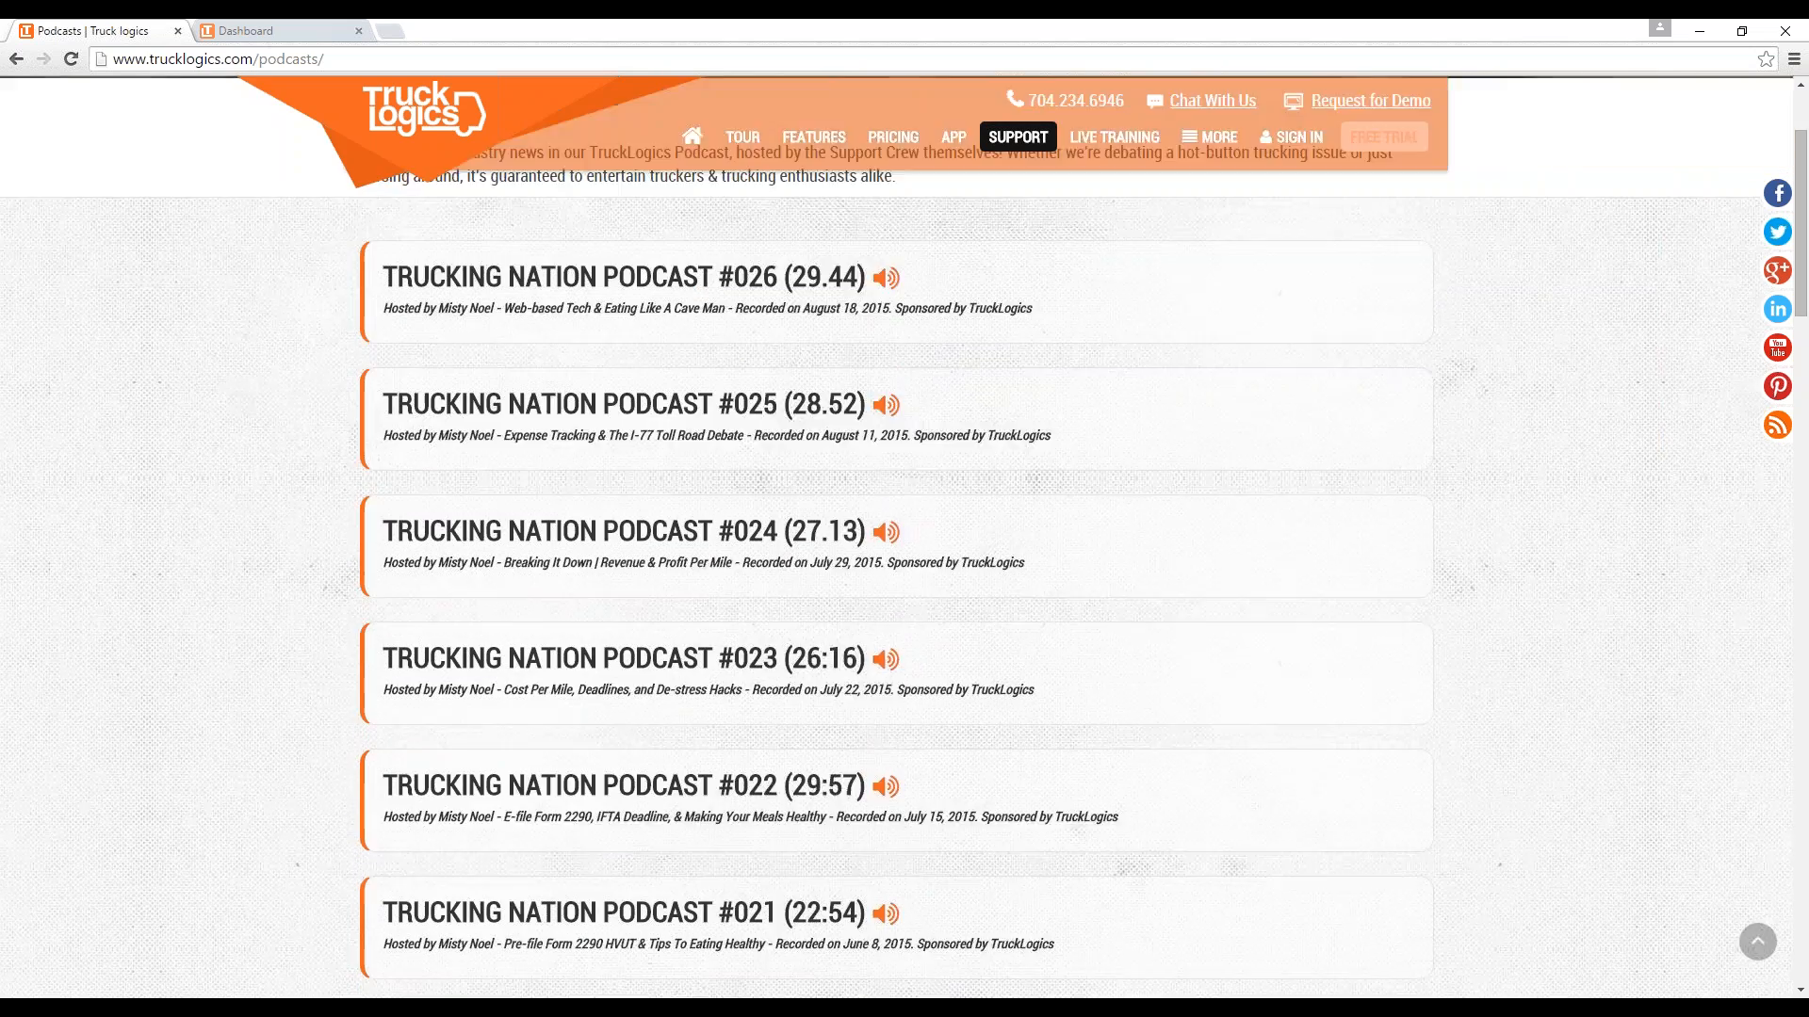
scroll(749, 437, "down", 2)
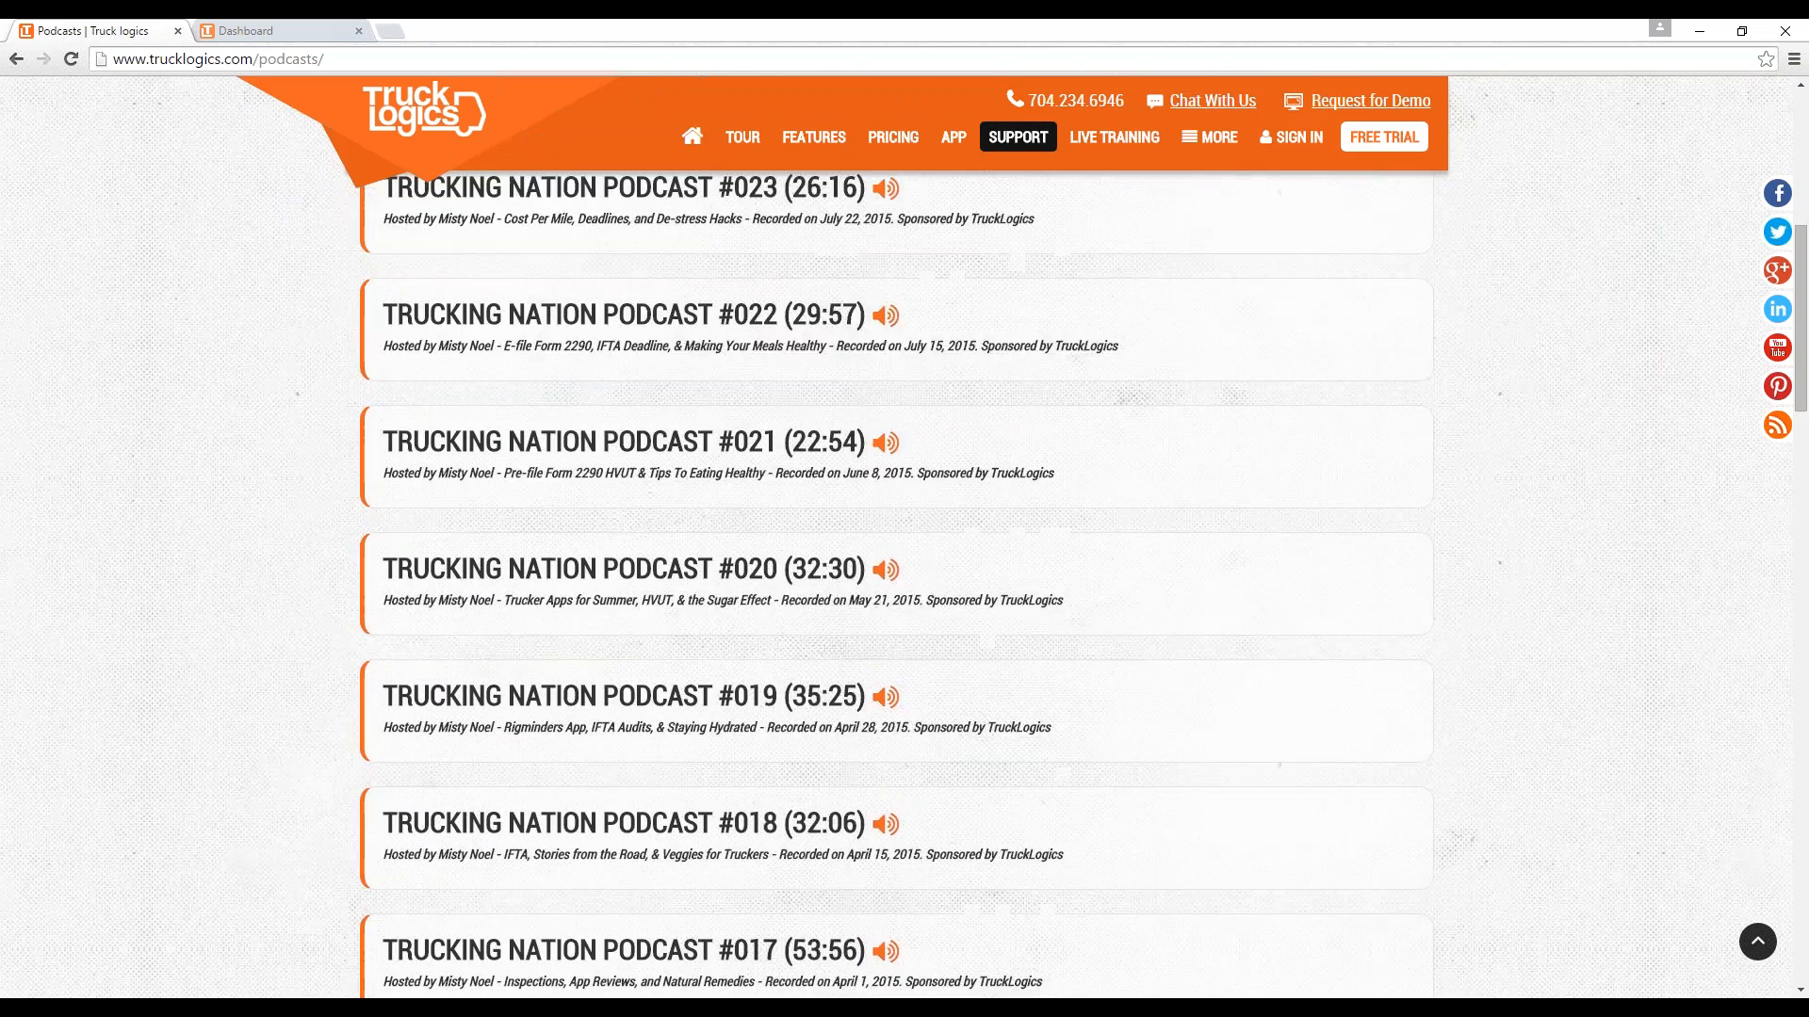
scroll(749, 437, "down", 1)
scroll(909, 363, "up", 8)
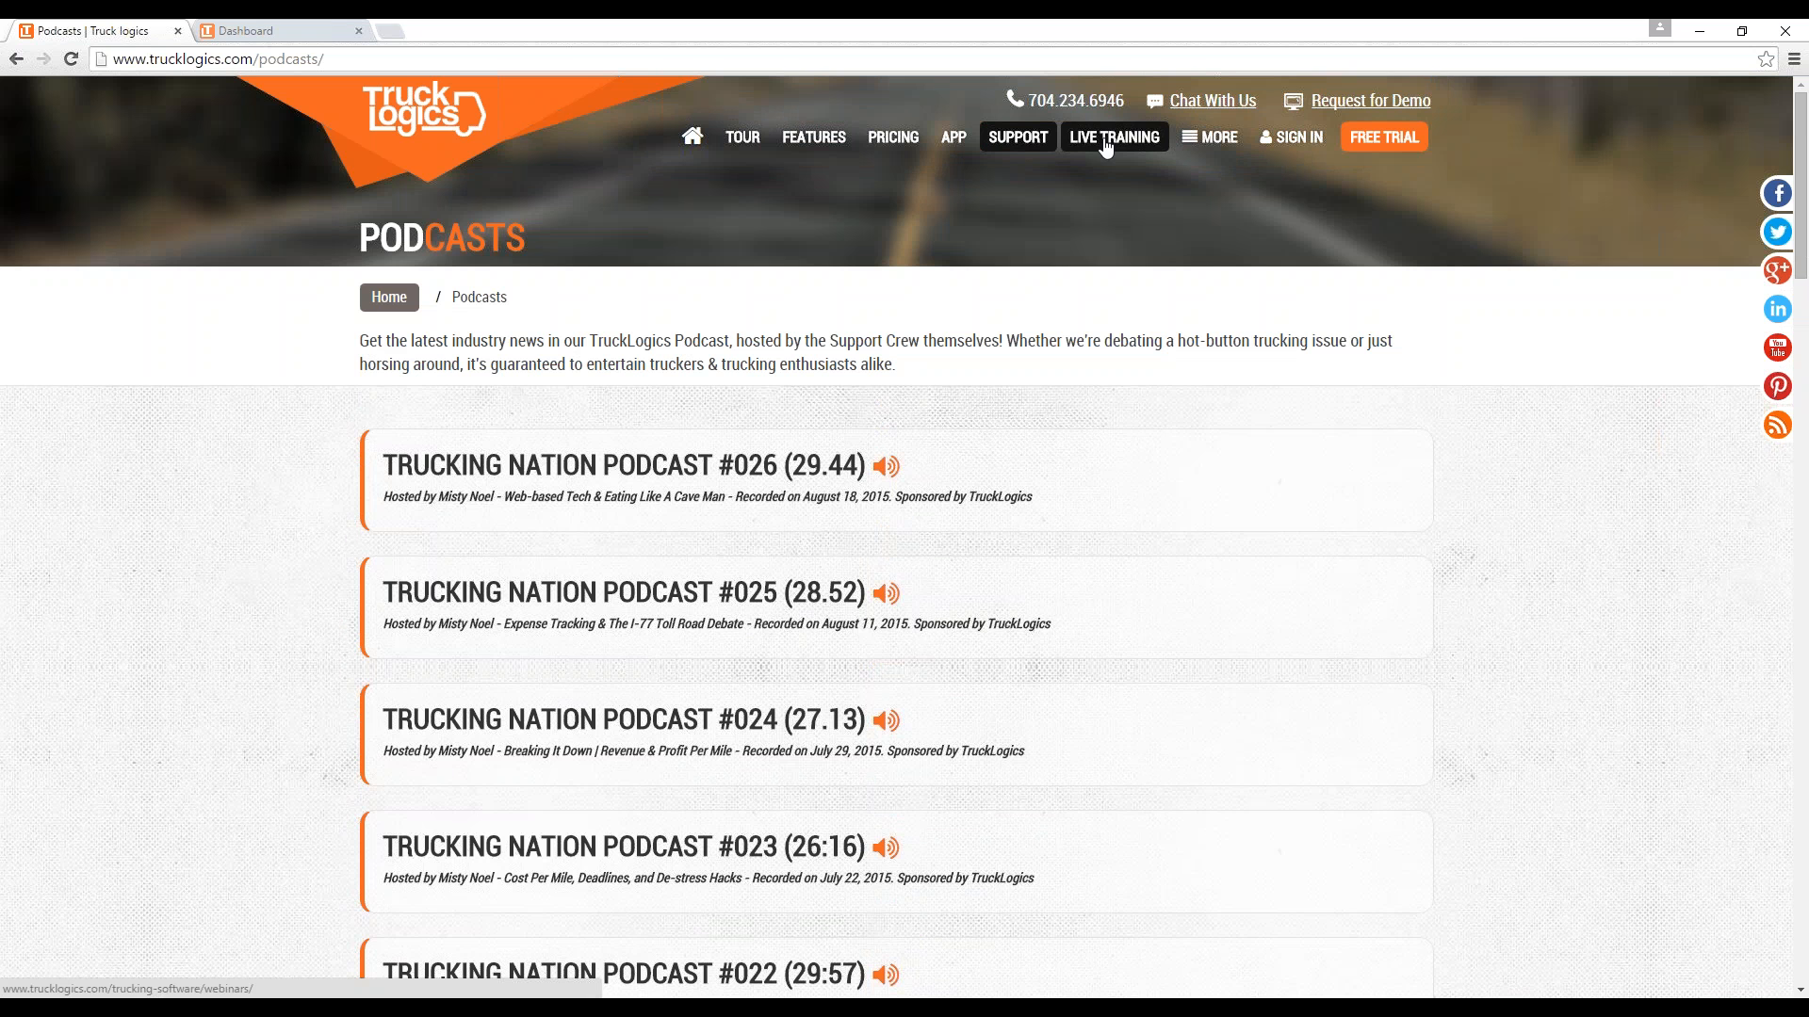
Open the TruckLogics blog and go from there to the account sign-in page.
left_click(1195, 143)
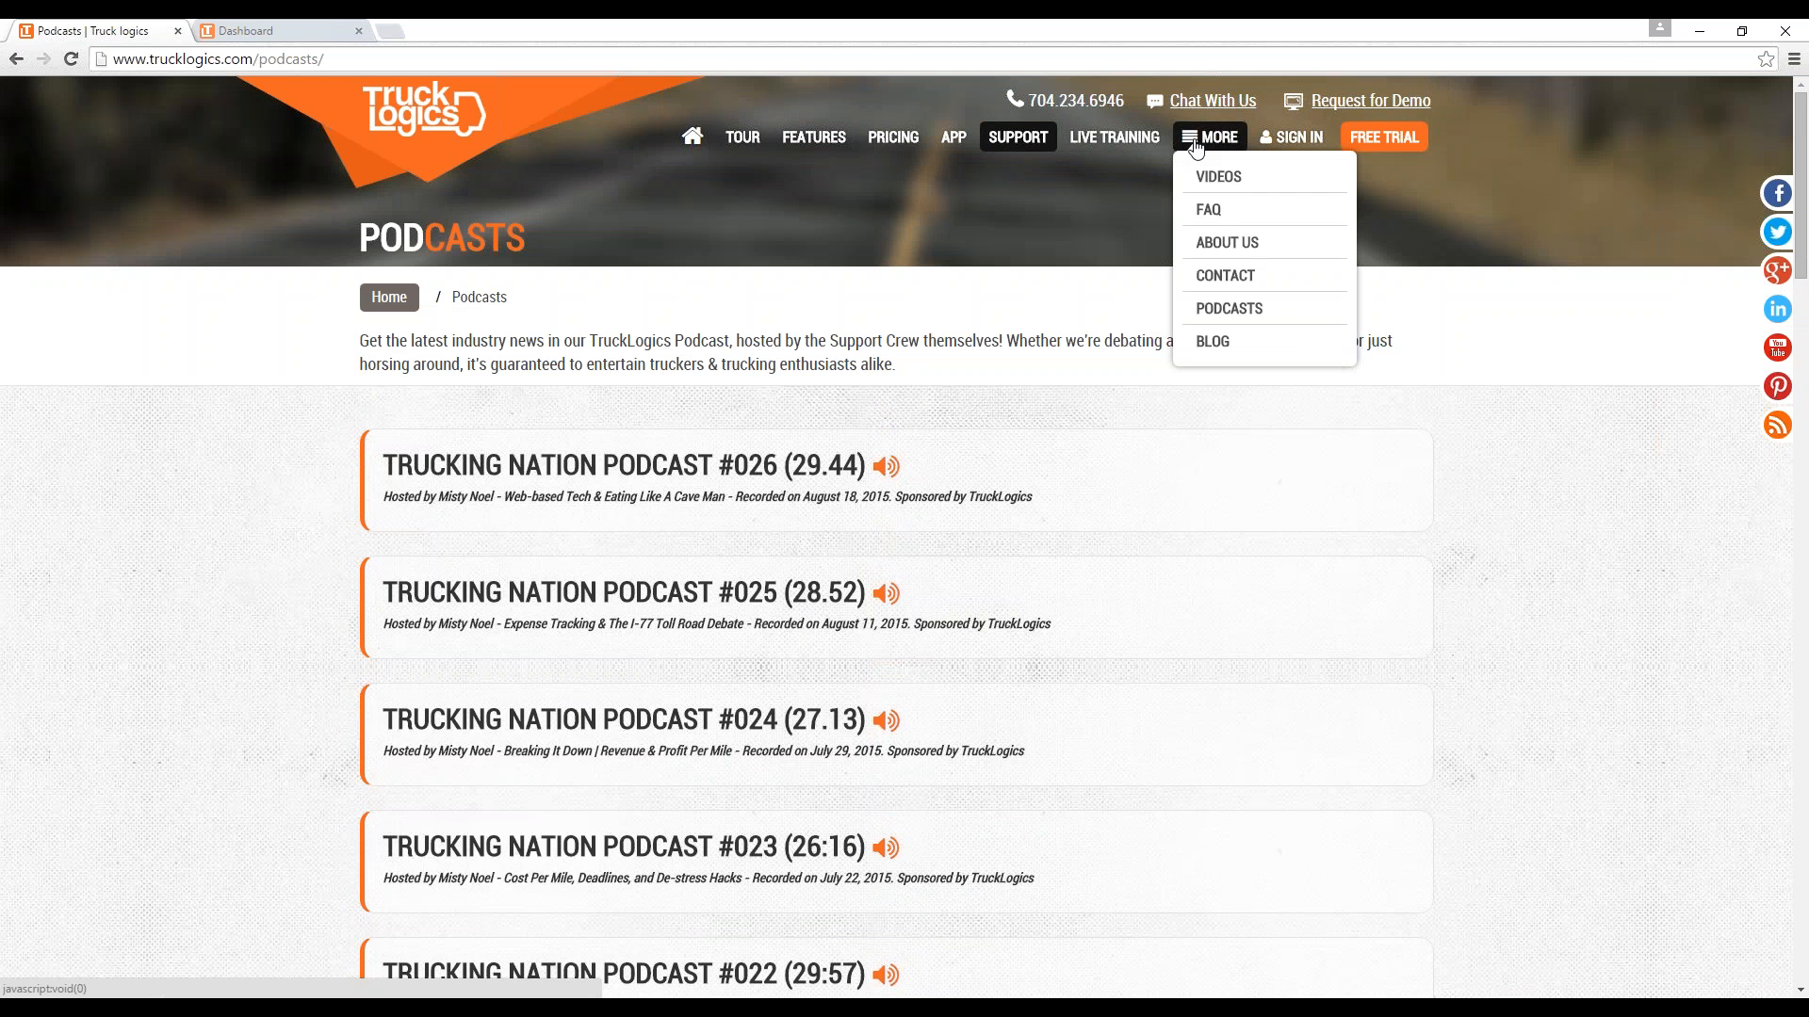
mouse_move(1198, 145)
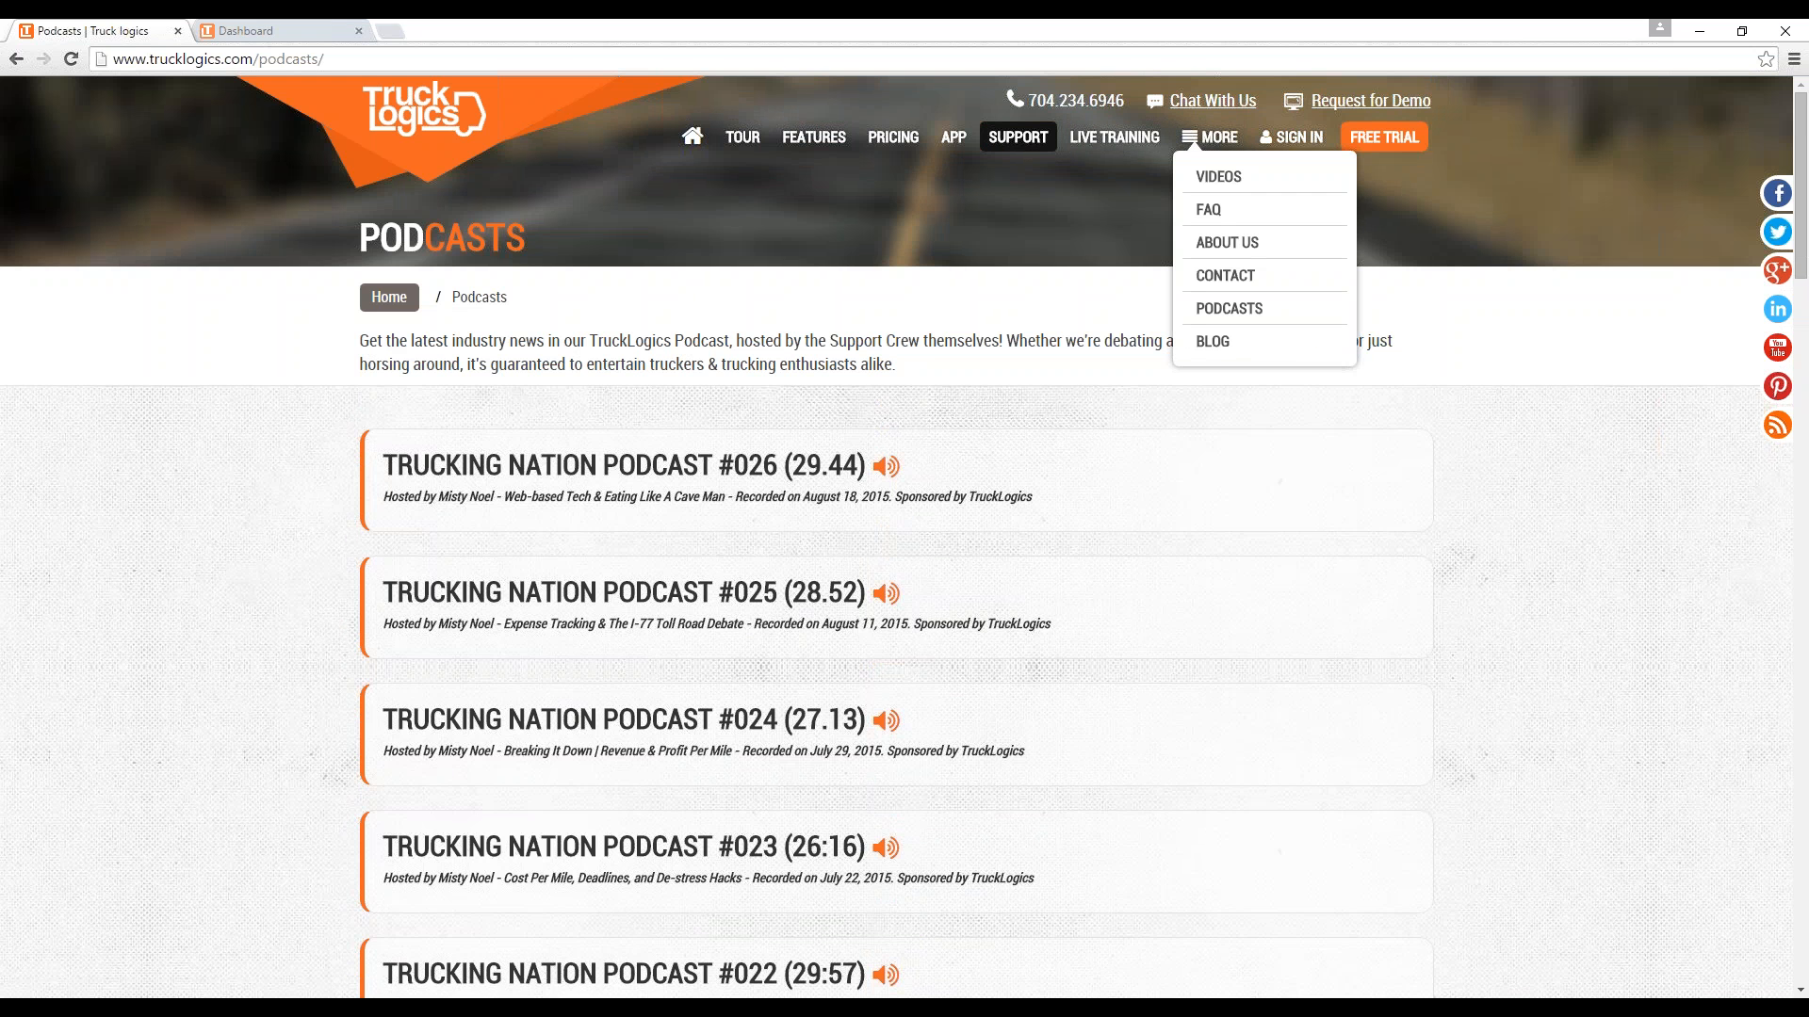
left_click(1215, 356)
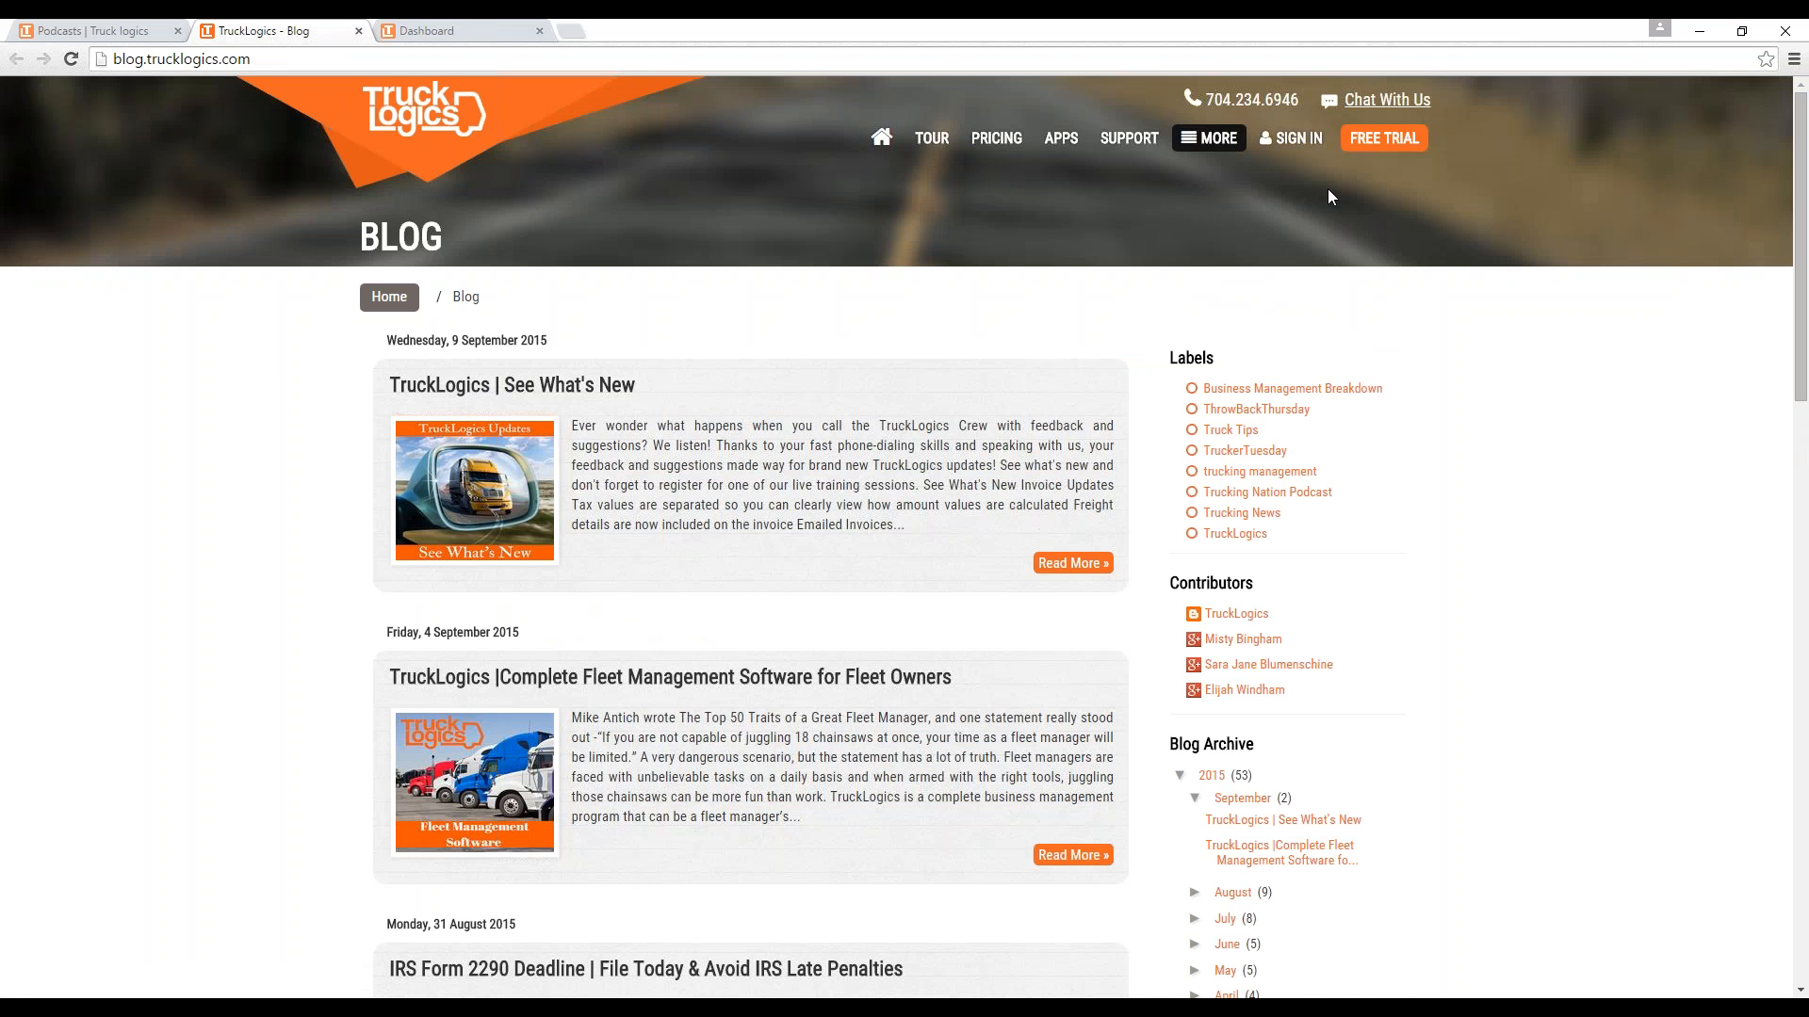
left_click(1394, 154)
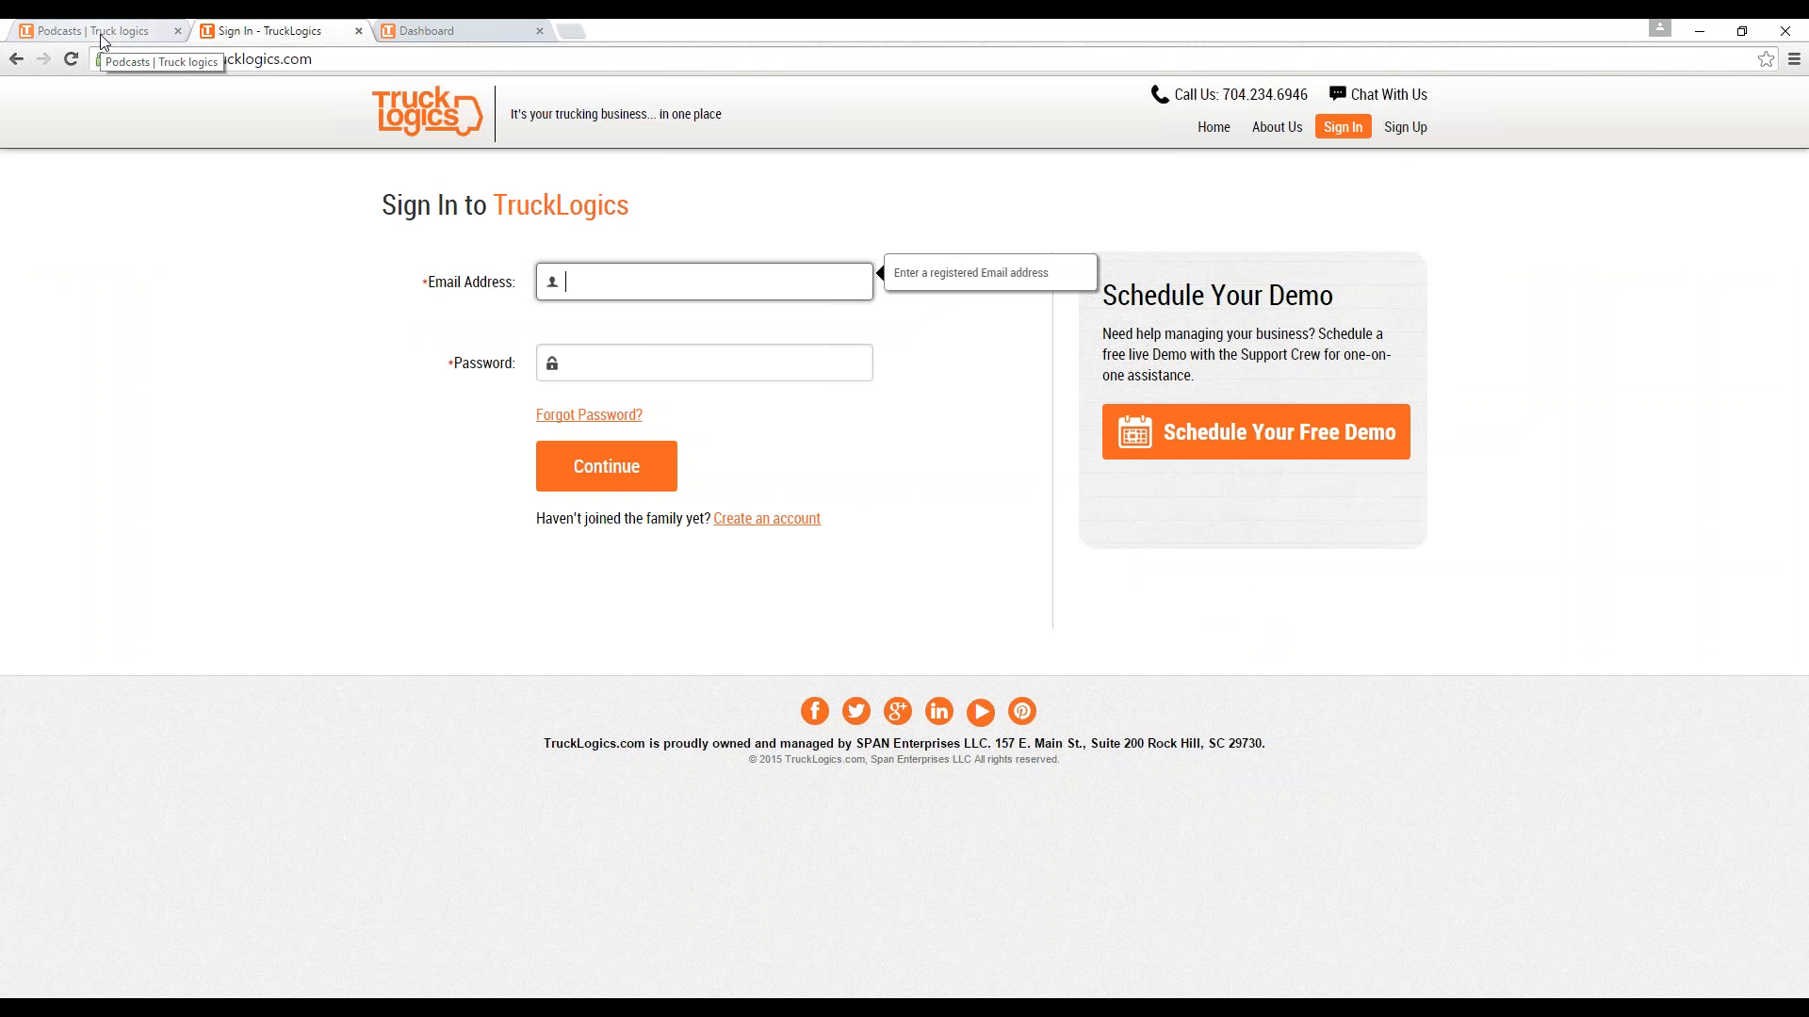
Switch to the signed-in account dashboard and check the filter choices for the Upcoming Maintenance list.
left_click(449, 34)
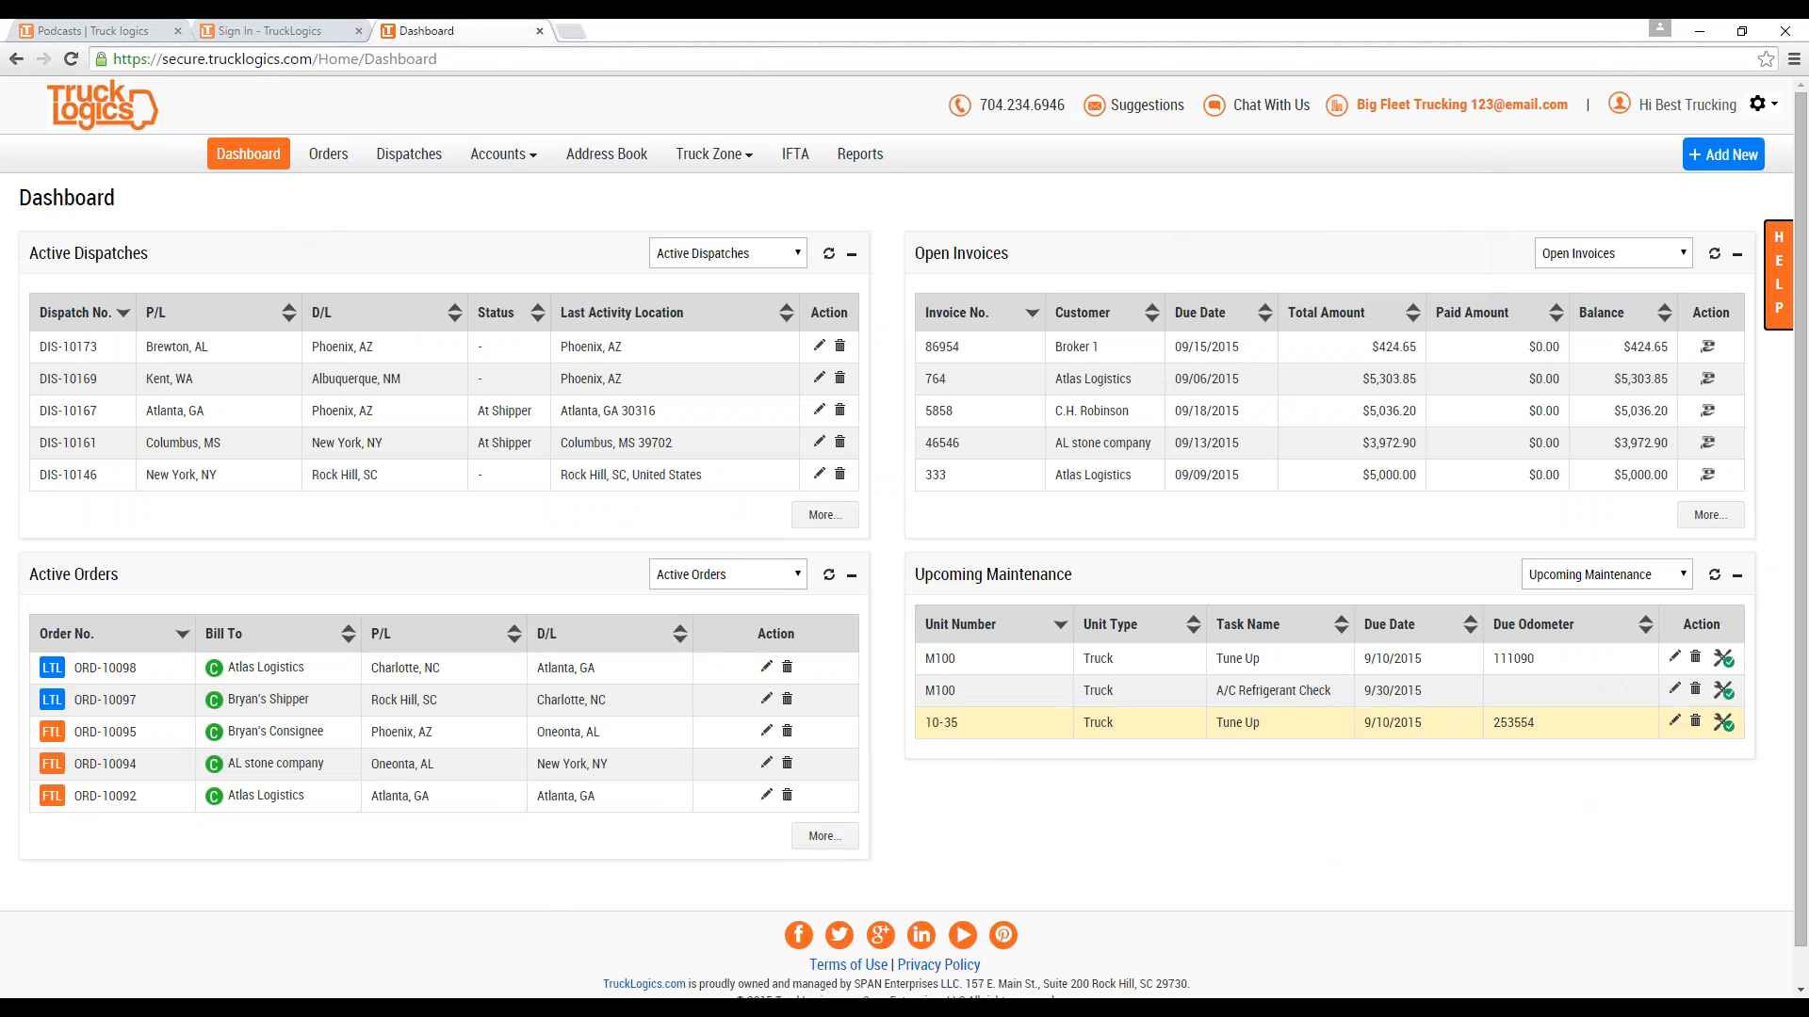
left_click(1599, 582)
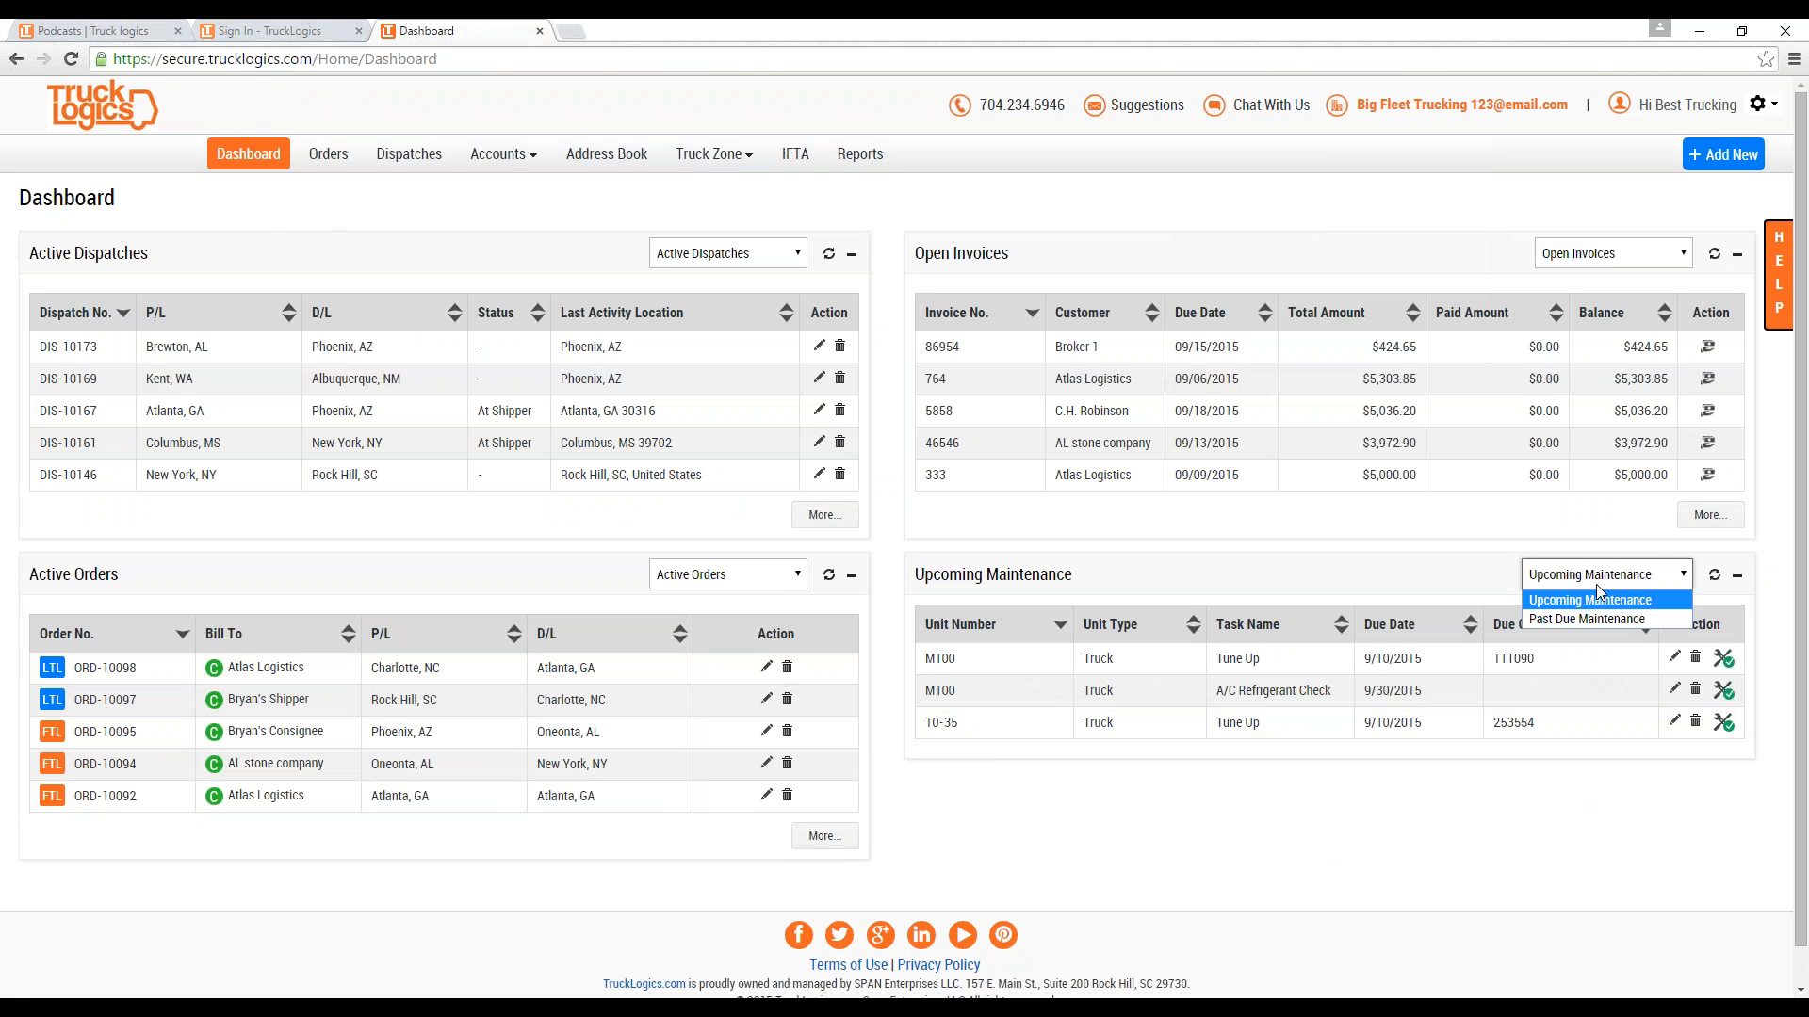
left_click(1597, 586)
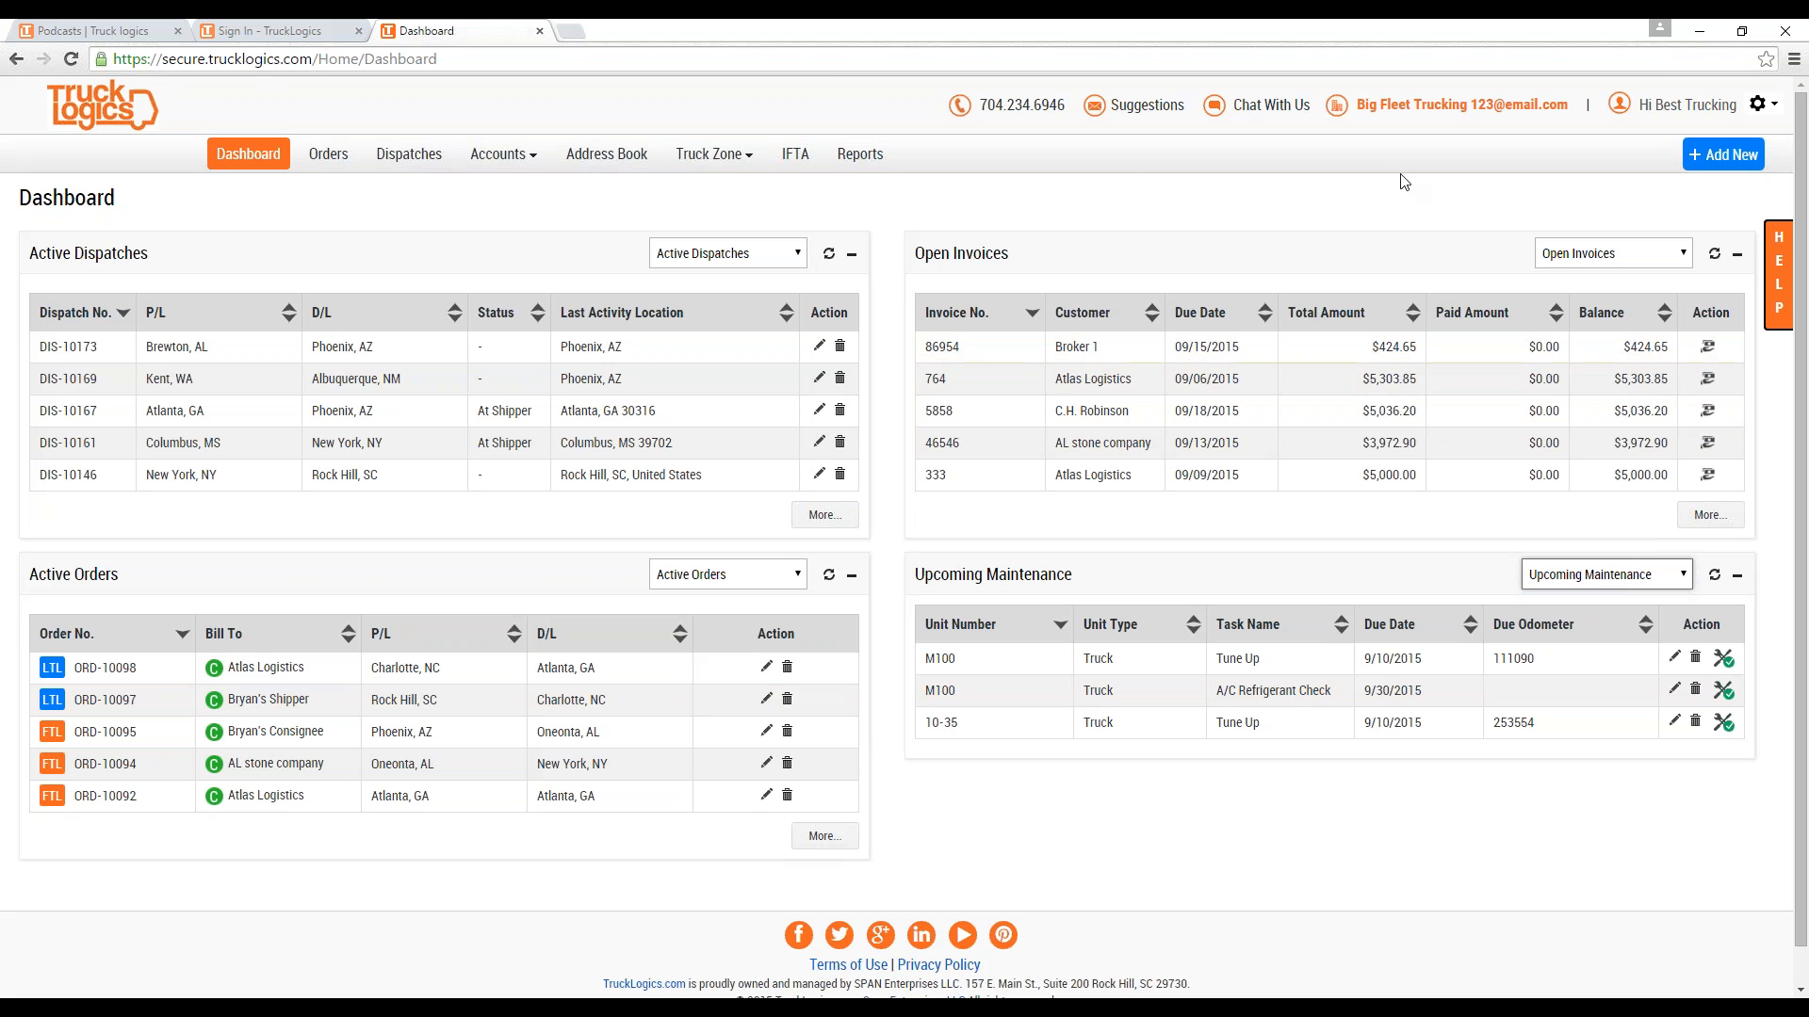
Go to the account settings and open the Business Details page.
left_click(1752, 109)
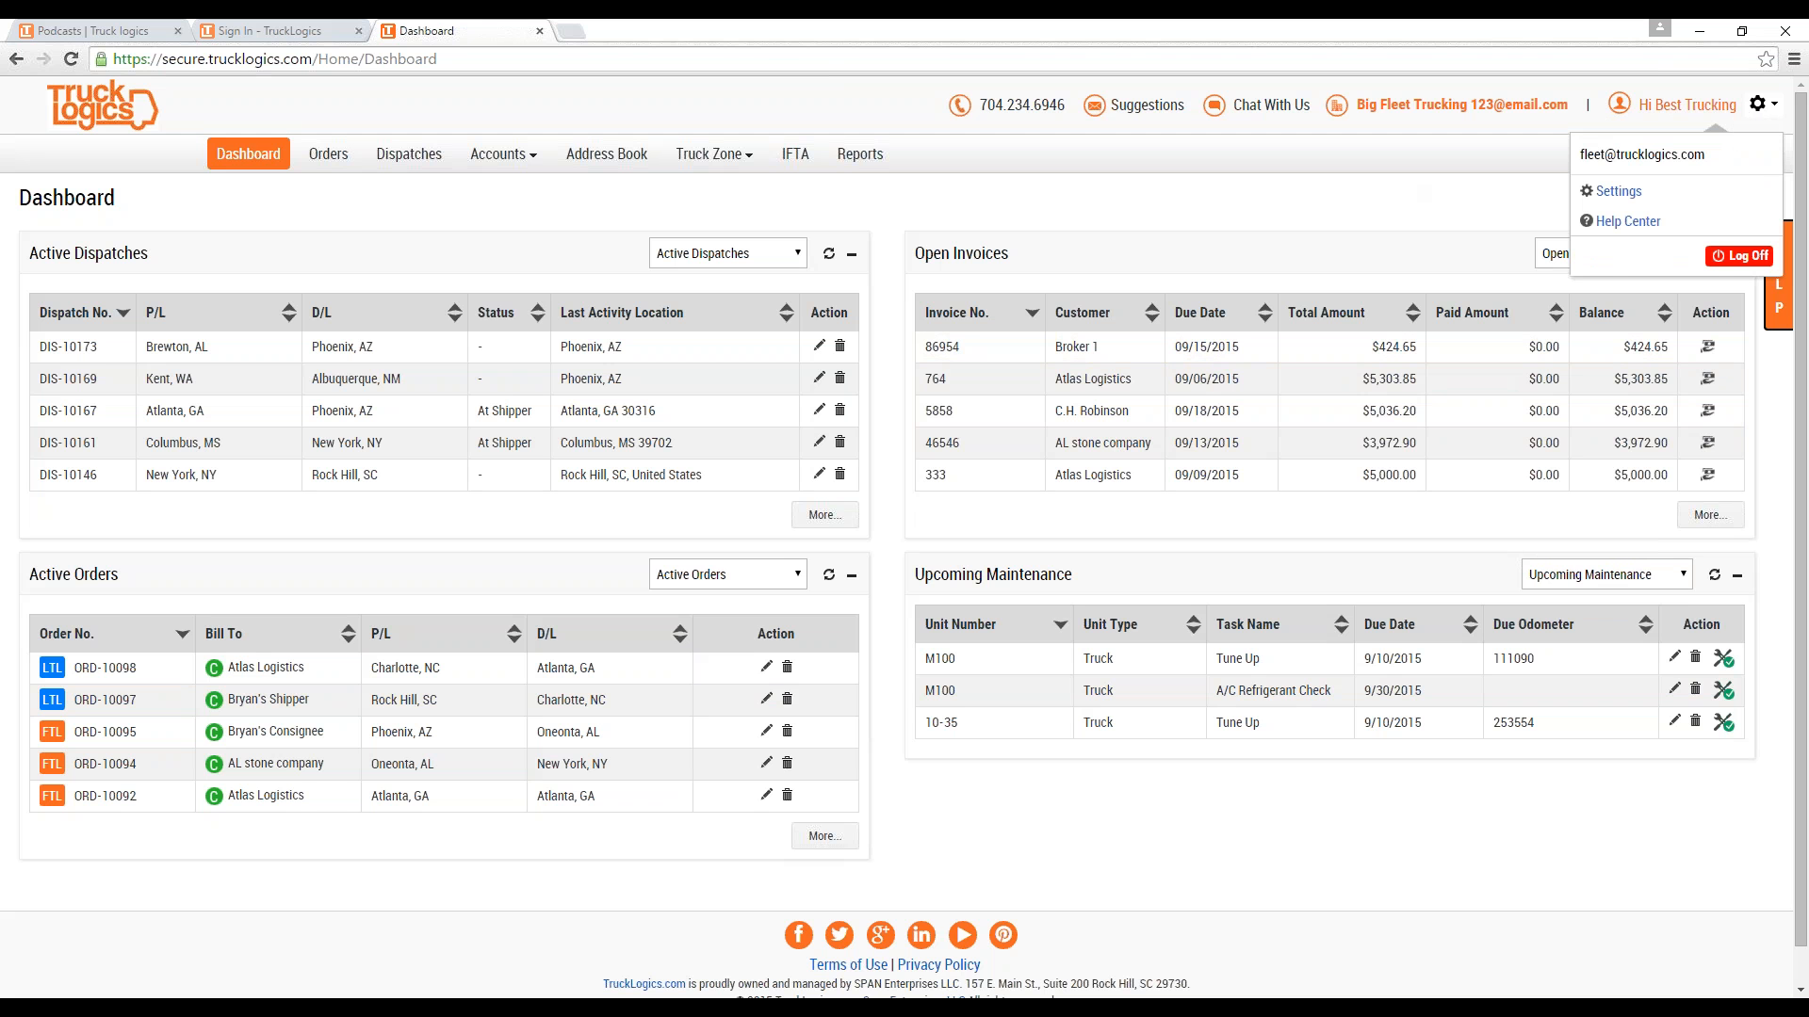
left_click(1613, 191)
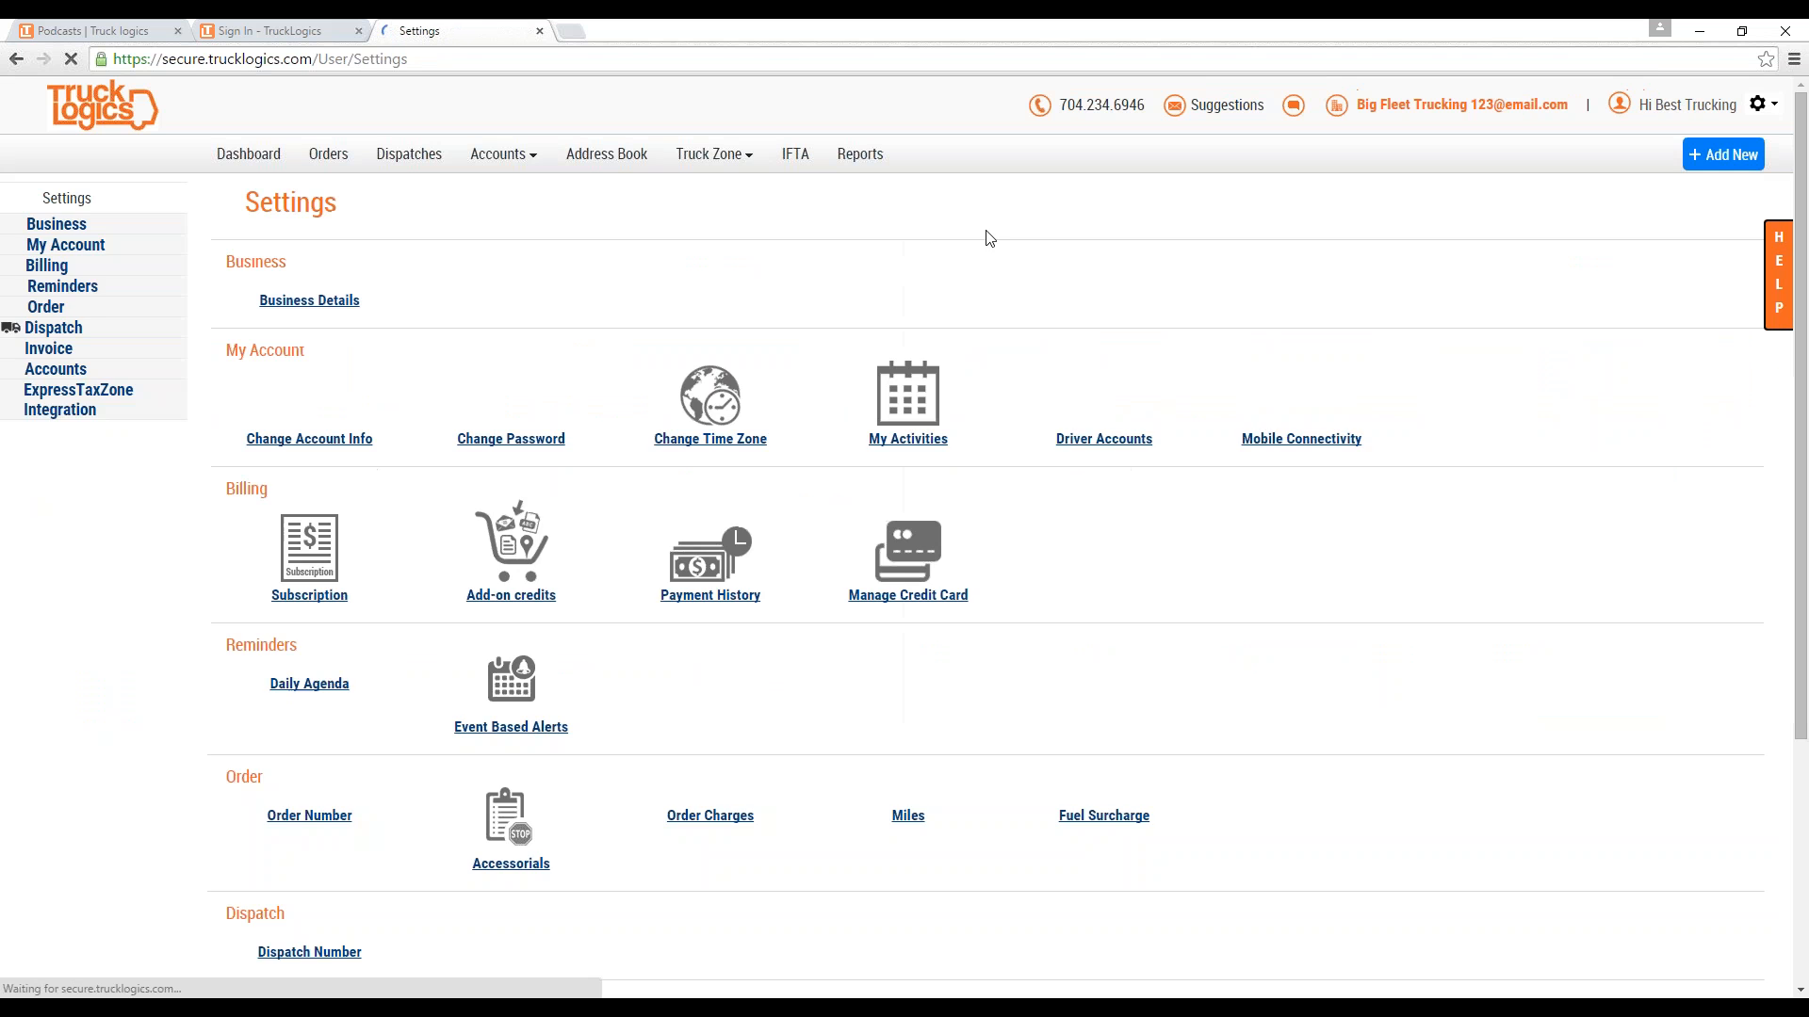
left_click(501, 153)
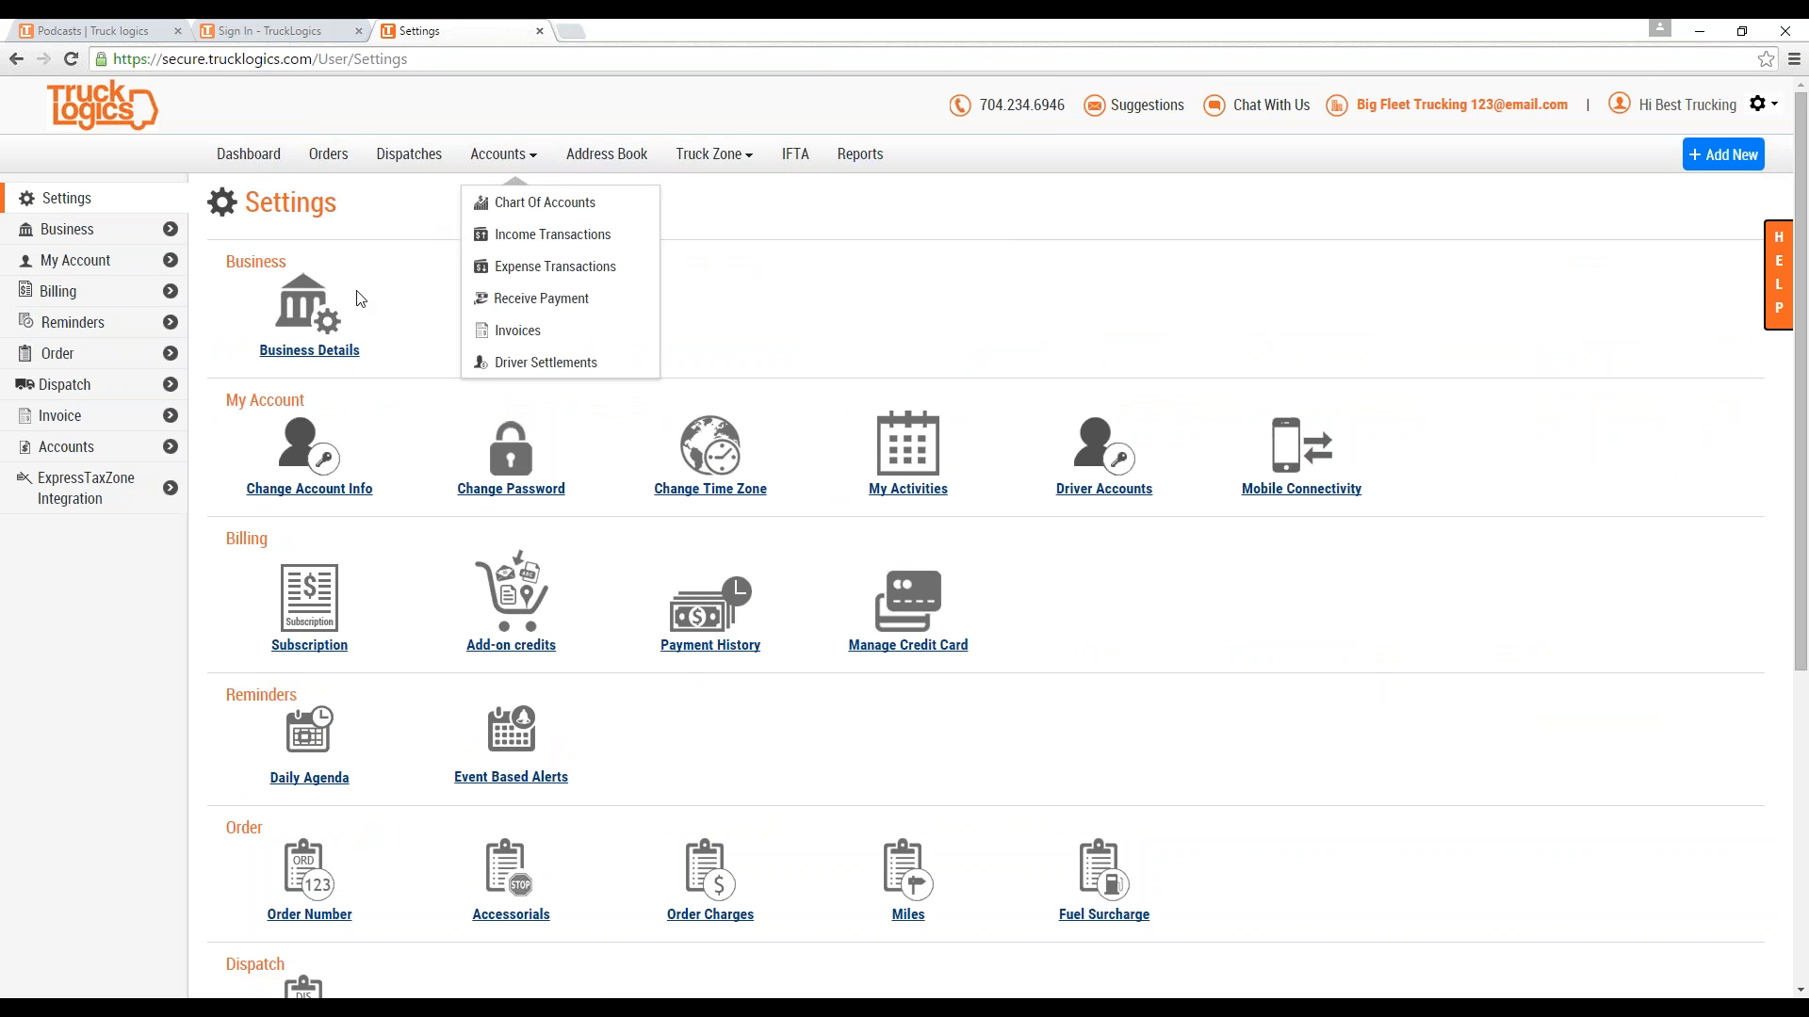
left_click(421, 365)
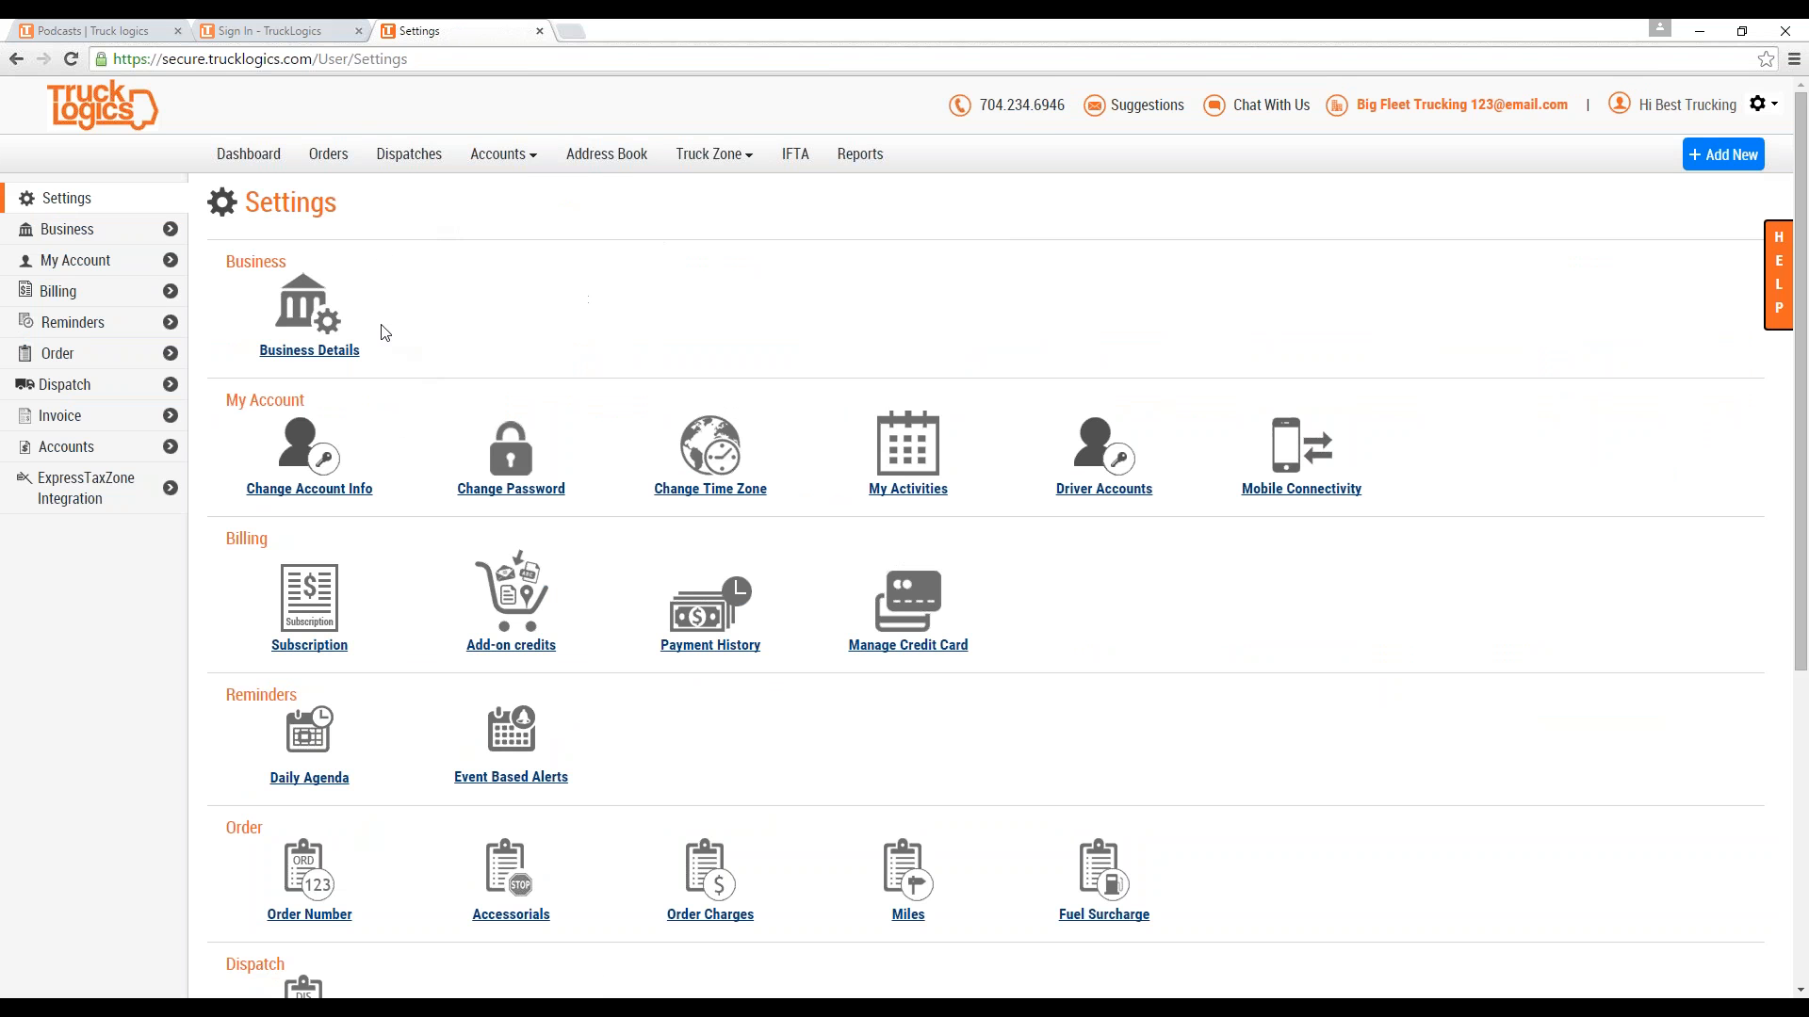
left_click(305, 366)
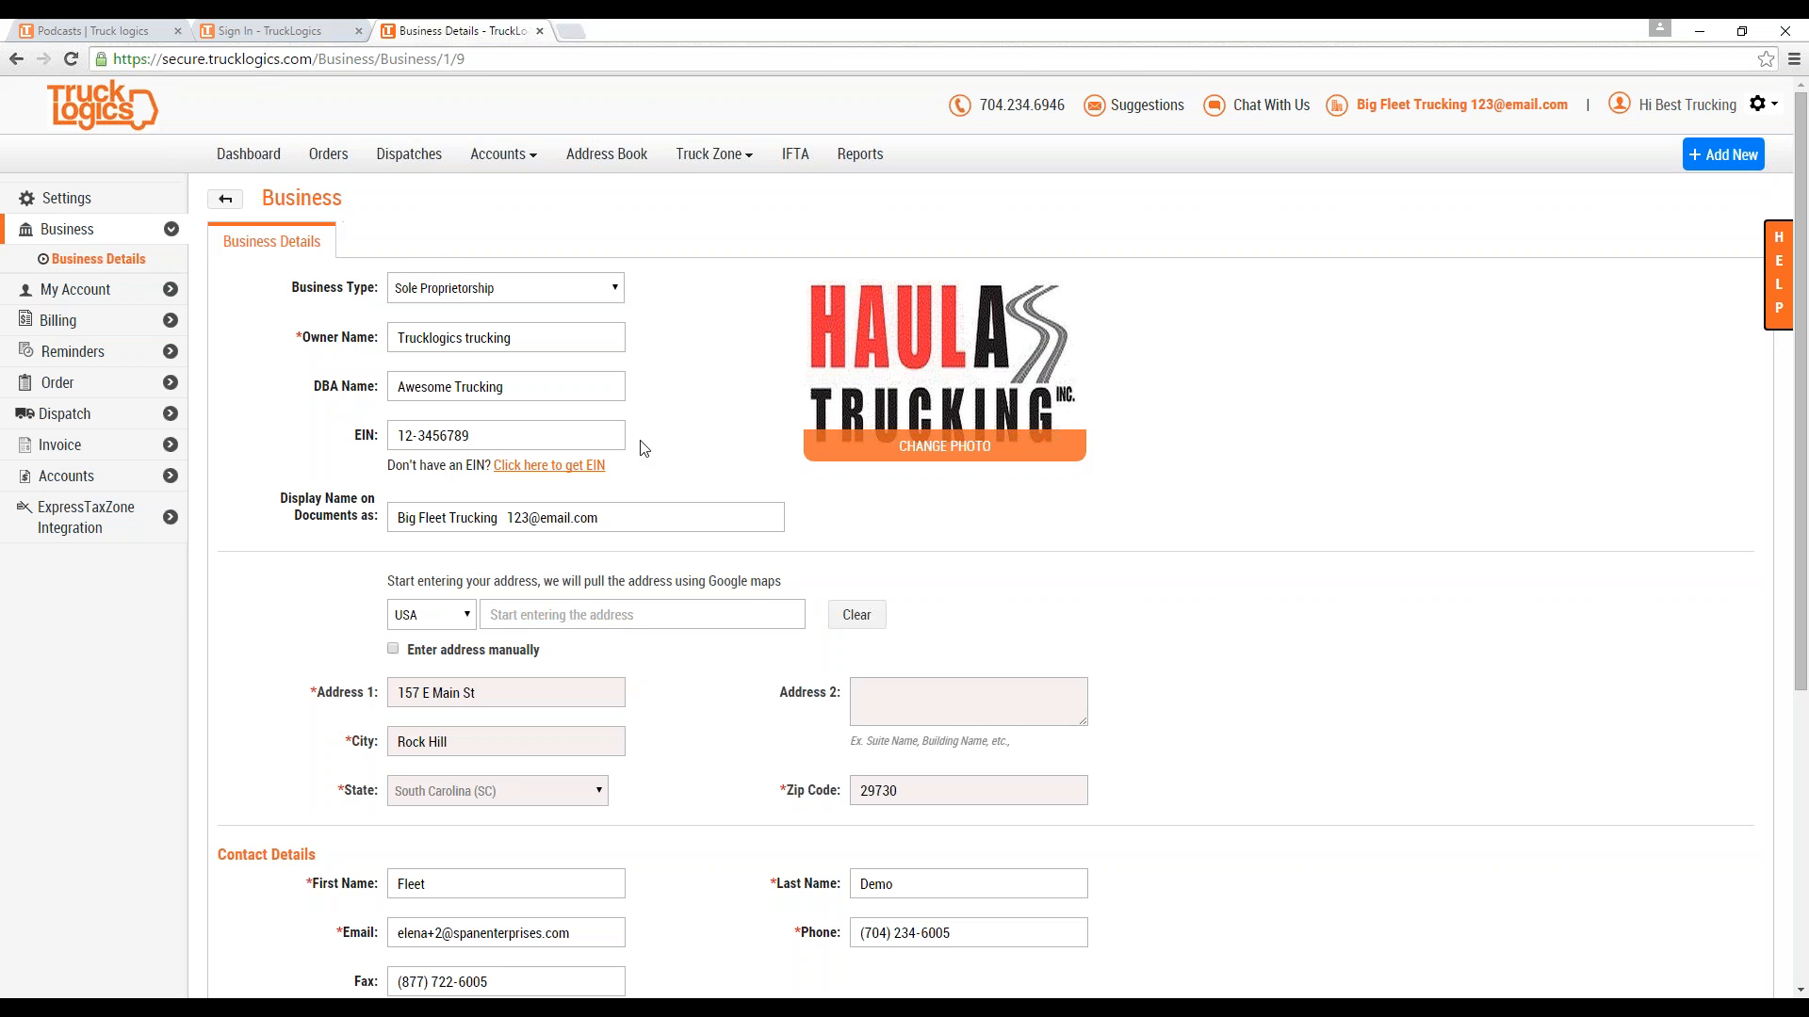
Review the address, contact and social networking sections of the business details, and return to the settings overview.
scroll(642, 449, "down", 1)
scroll(643, 448, "down", 2)
scroll(646, 452, "down", 2)
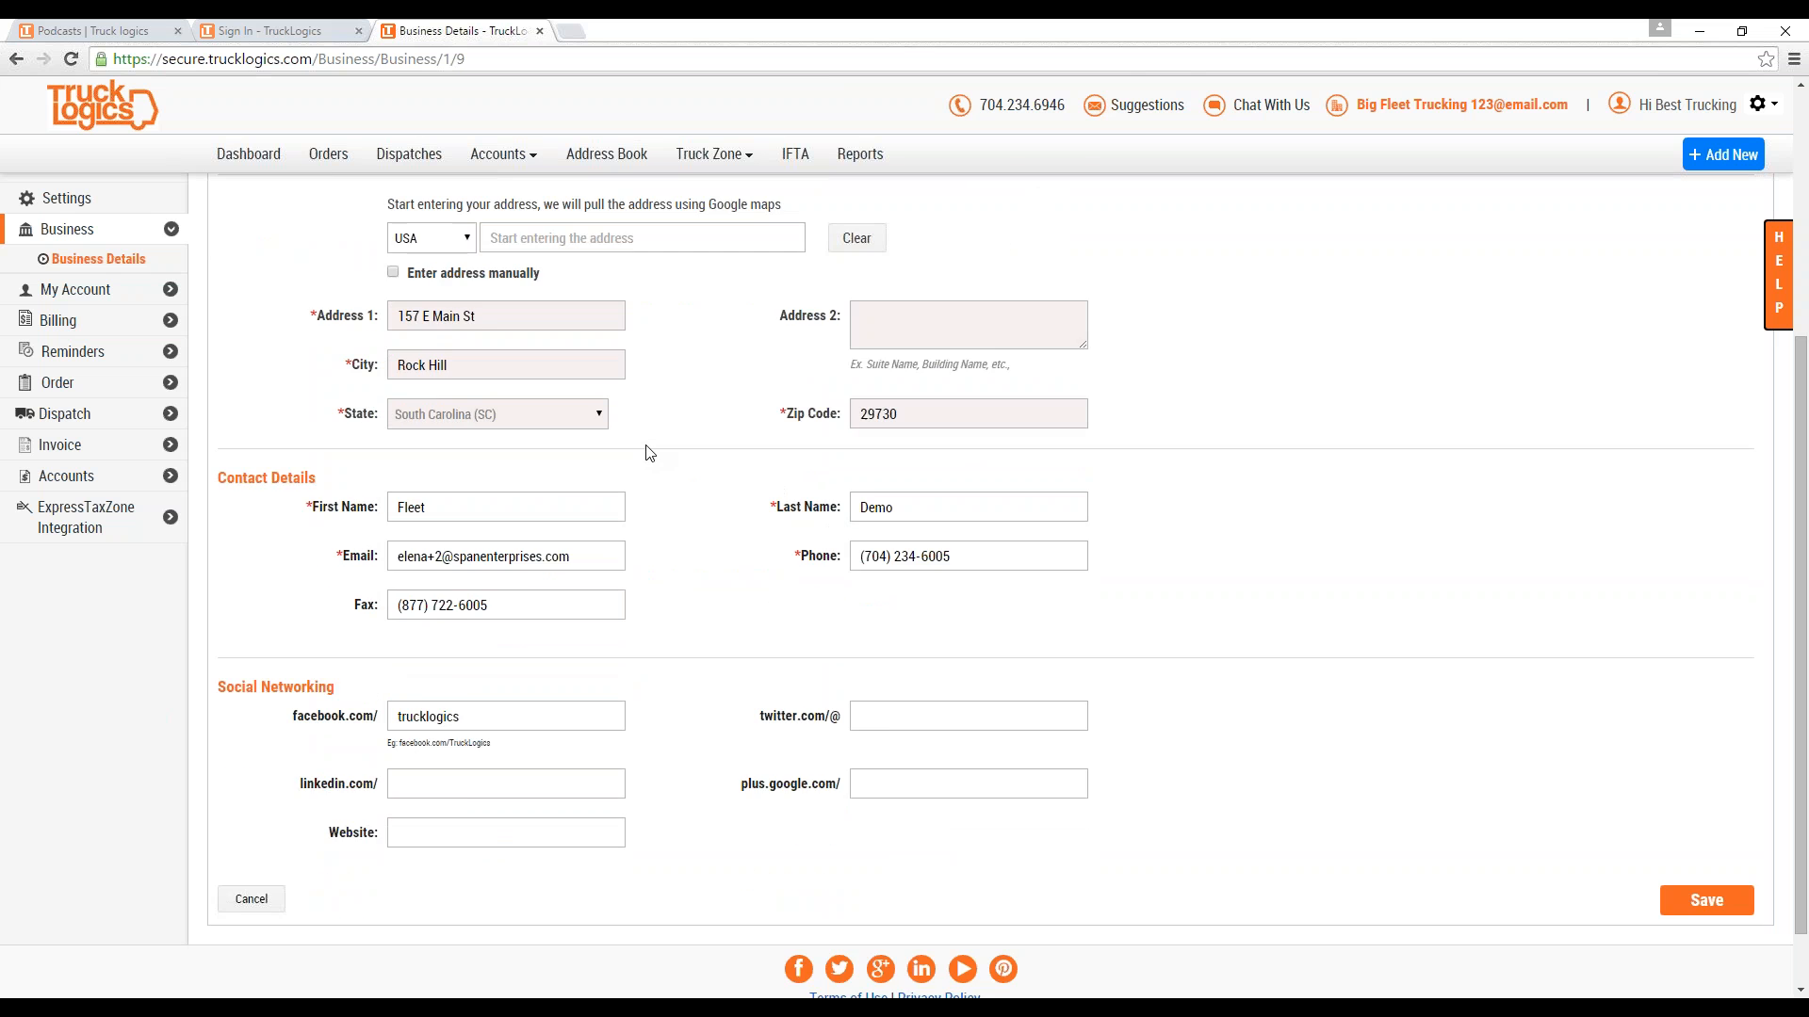
scroll(641, 500, "up", 5)
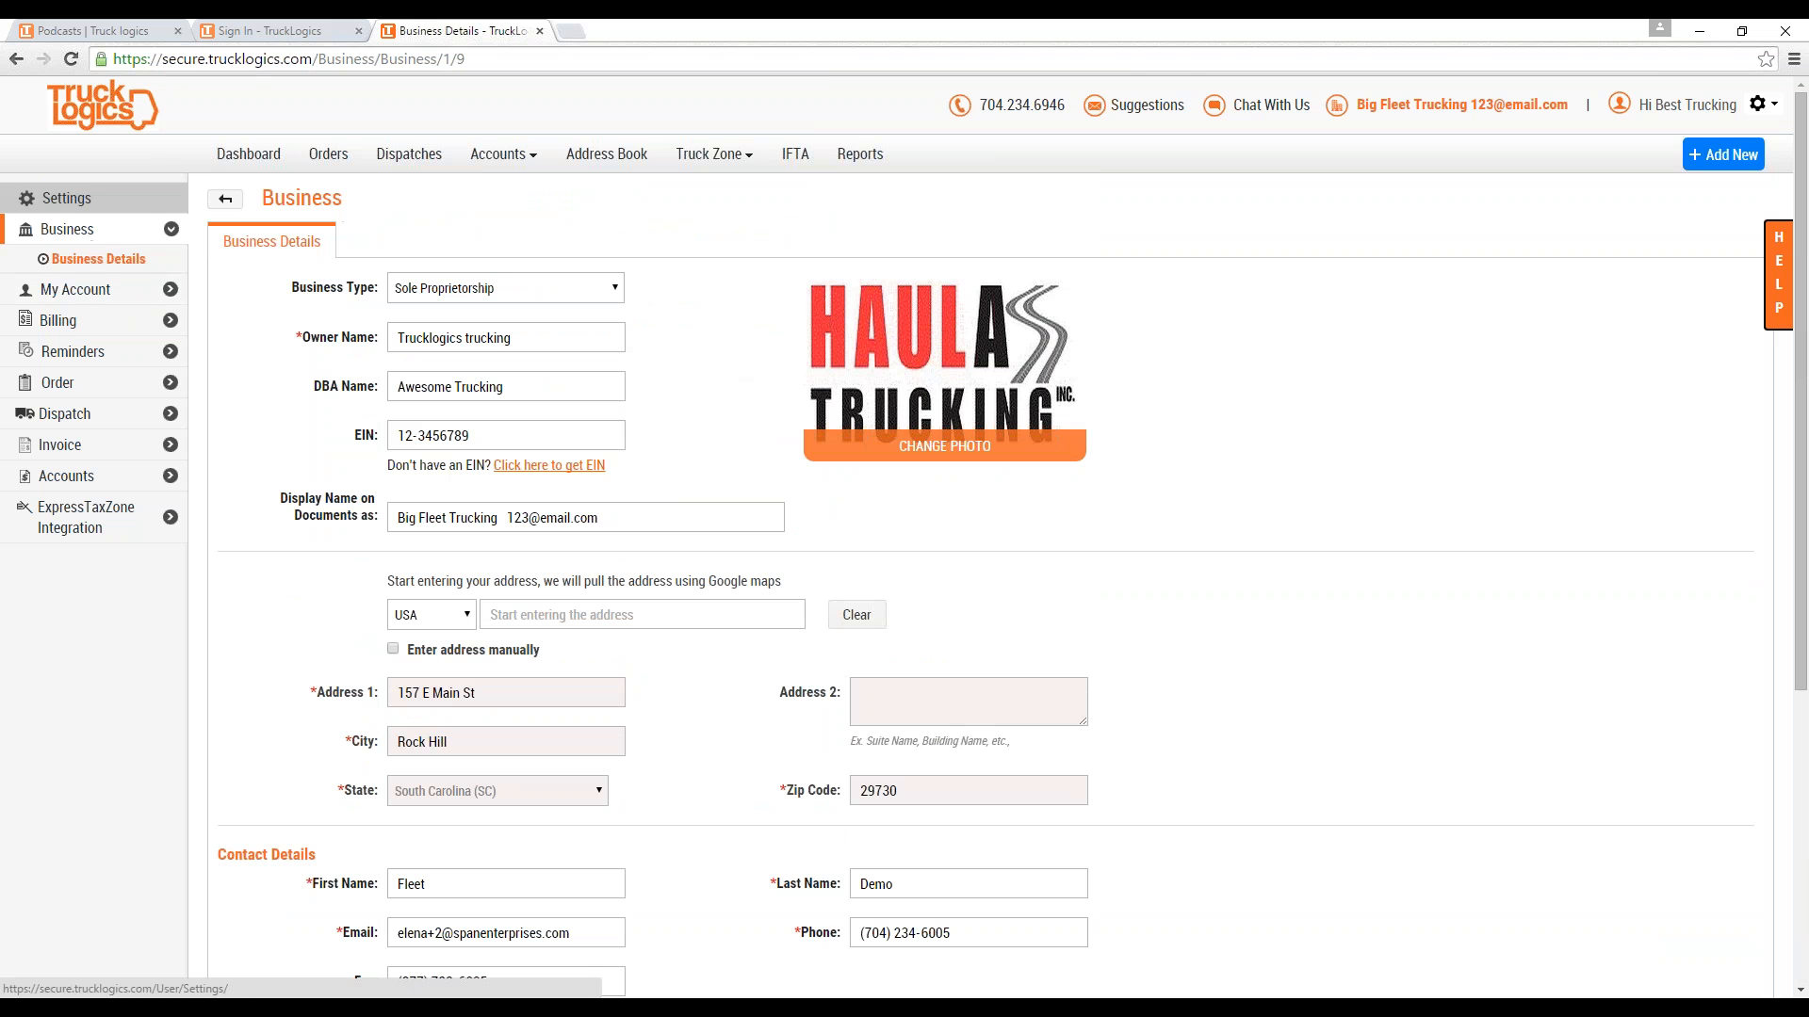
left_click(83, 199)
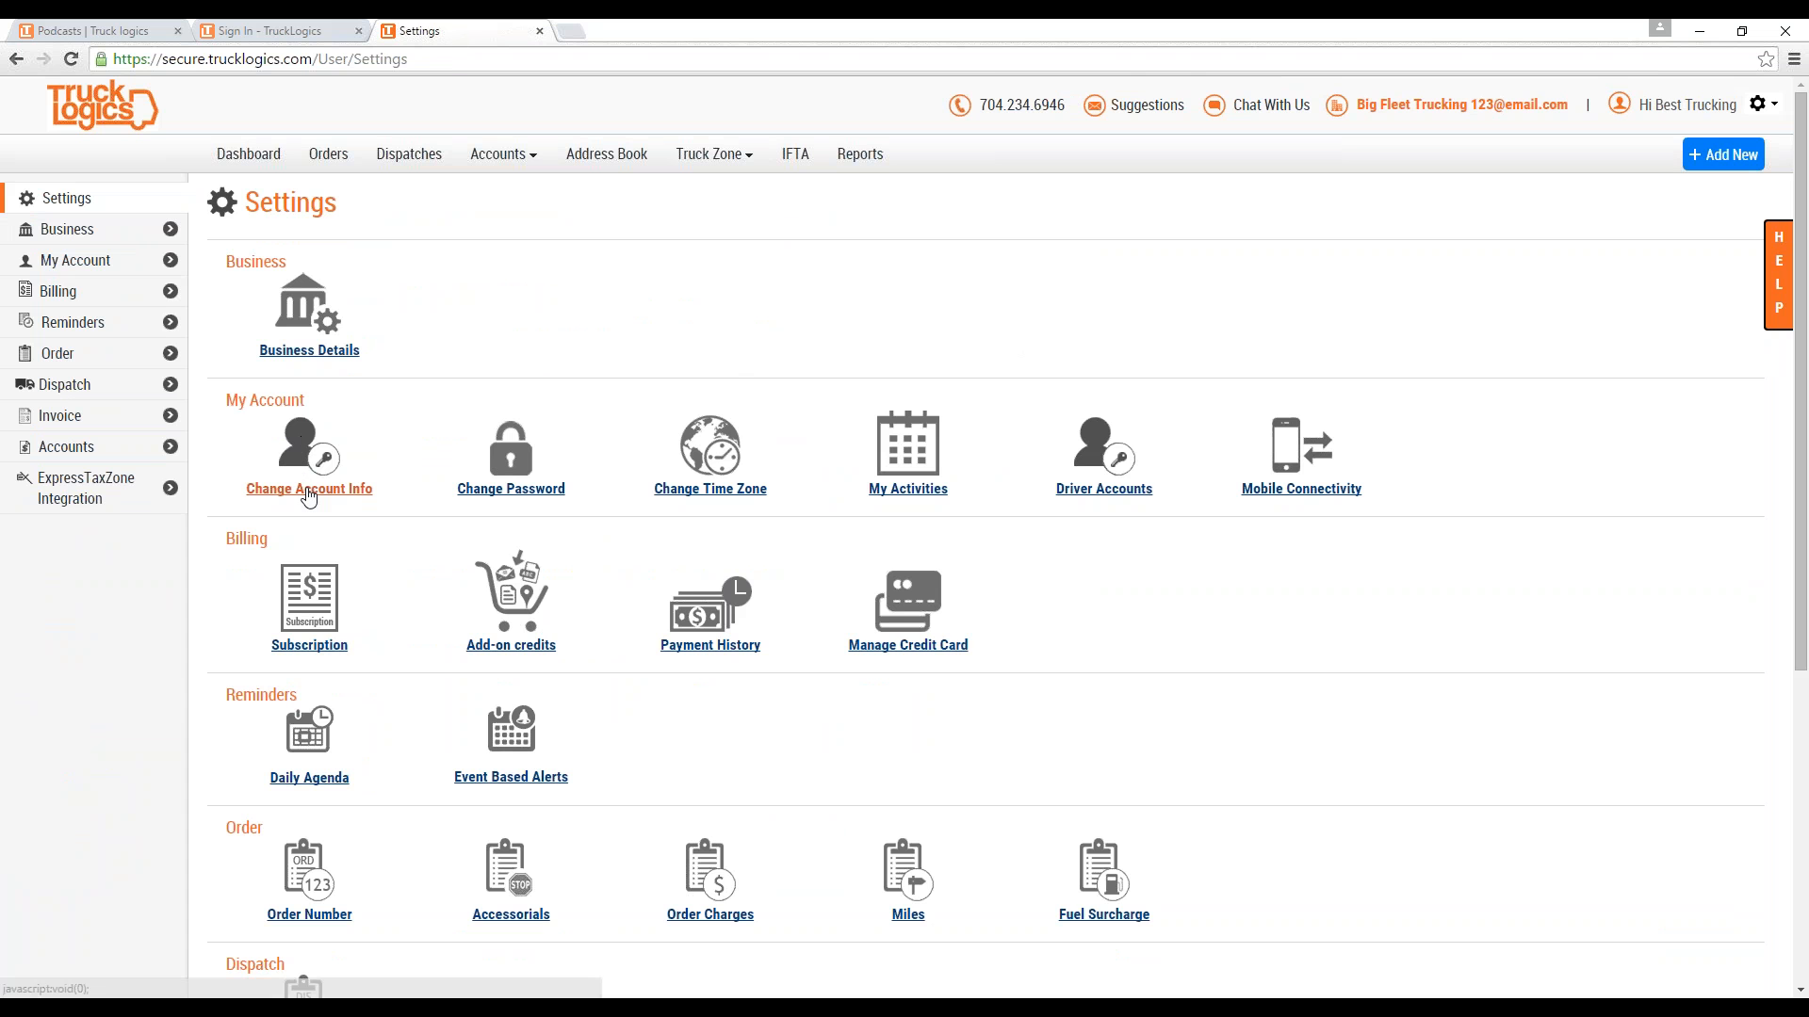
View the account info and password change forms, and check the available time zone choices.
left_click(309, 490)
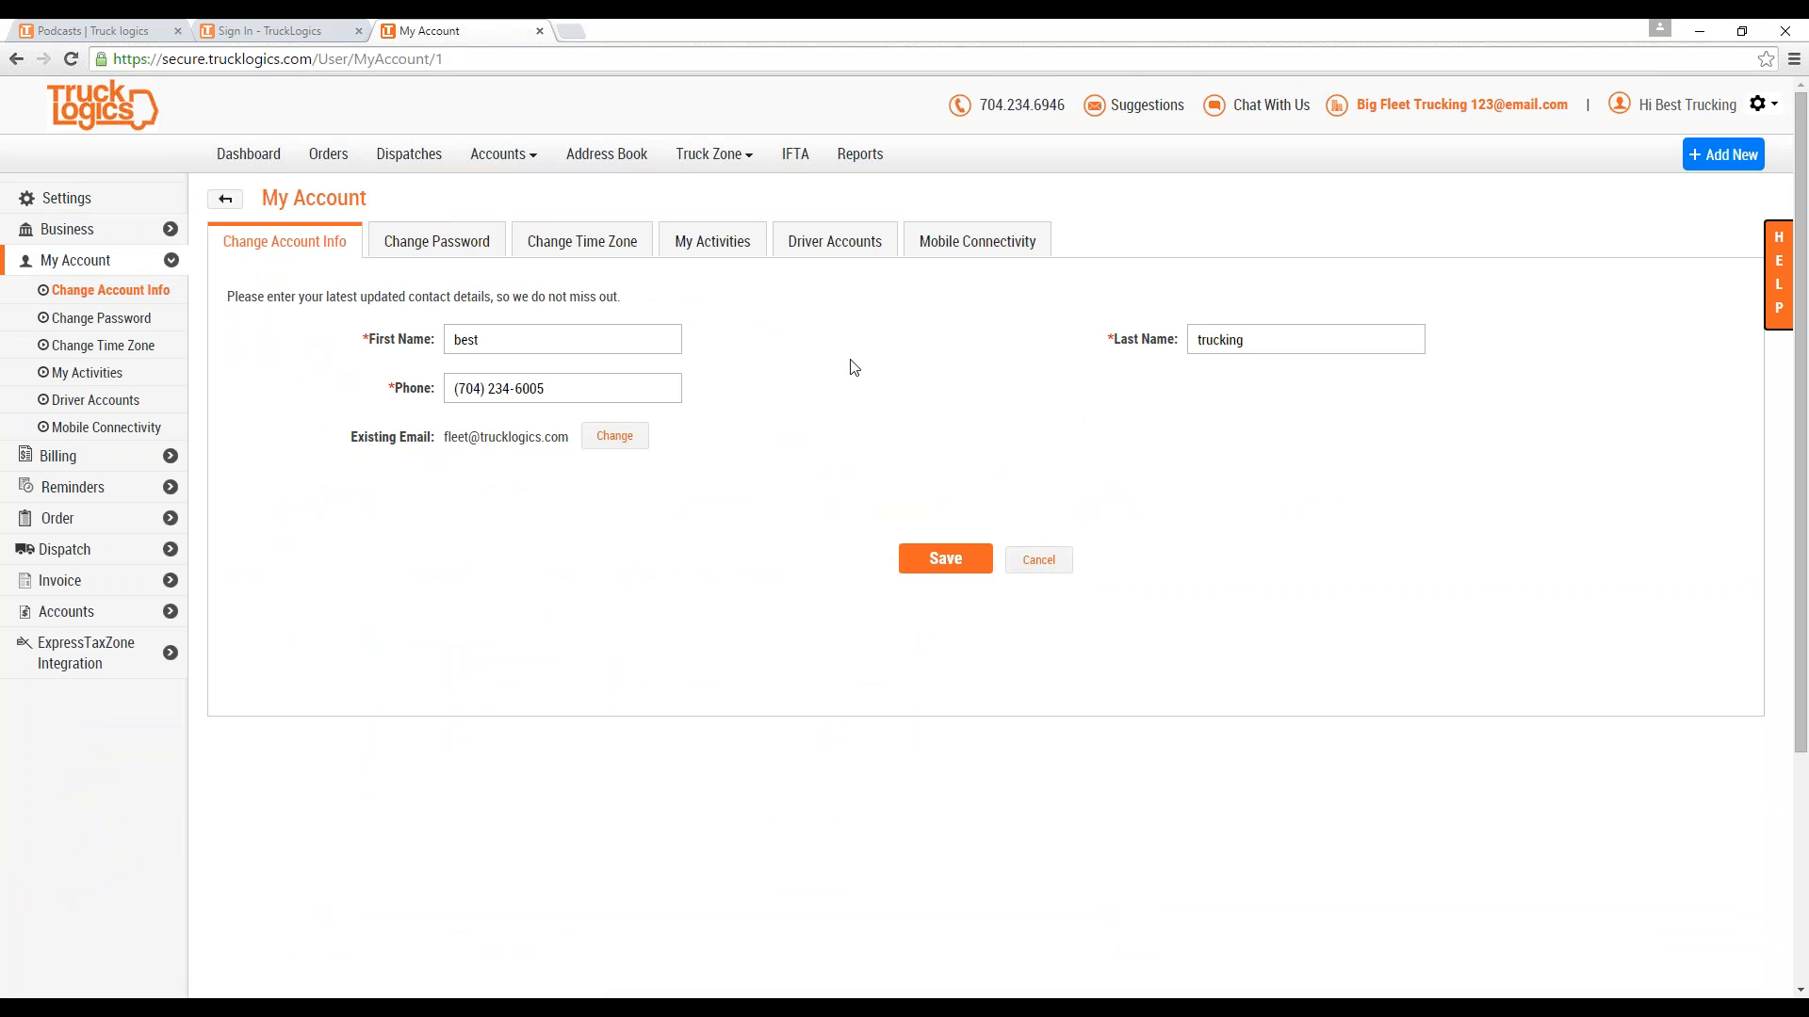
left_click(415, 247)
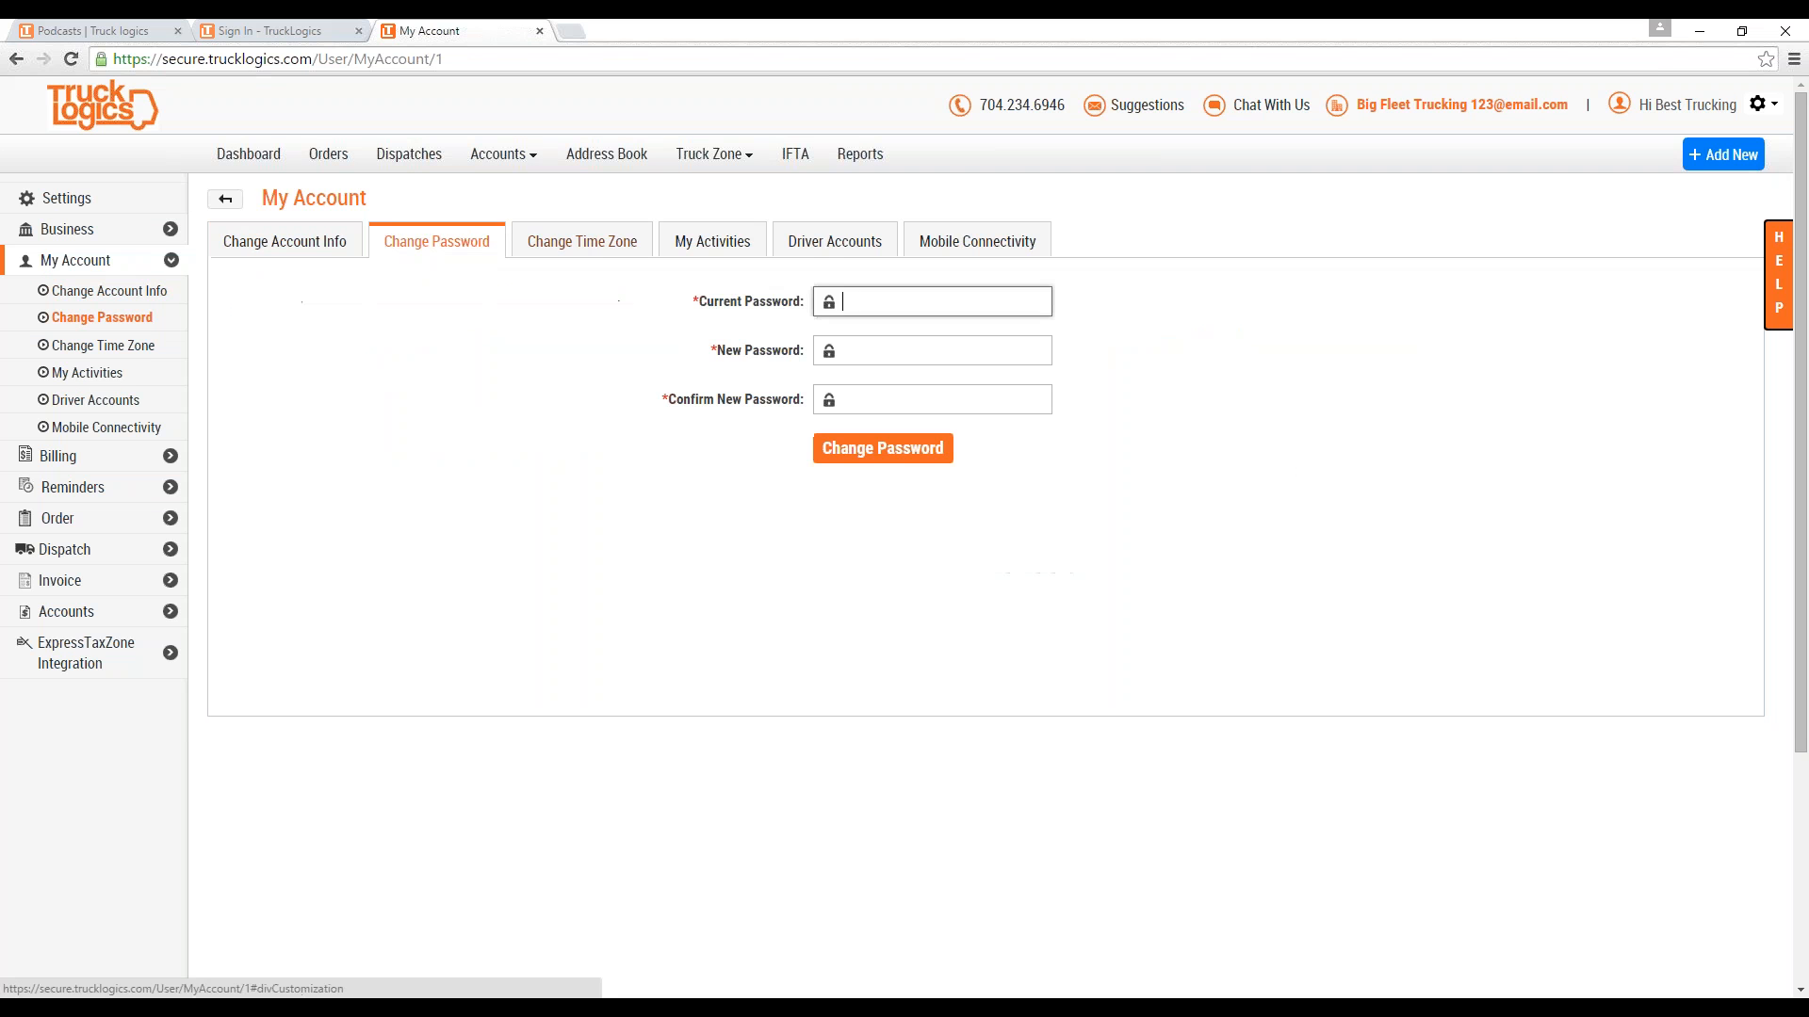
left_click(634, 247)
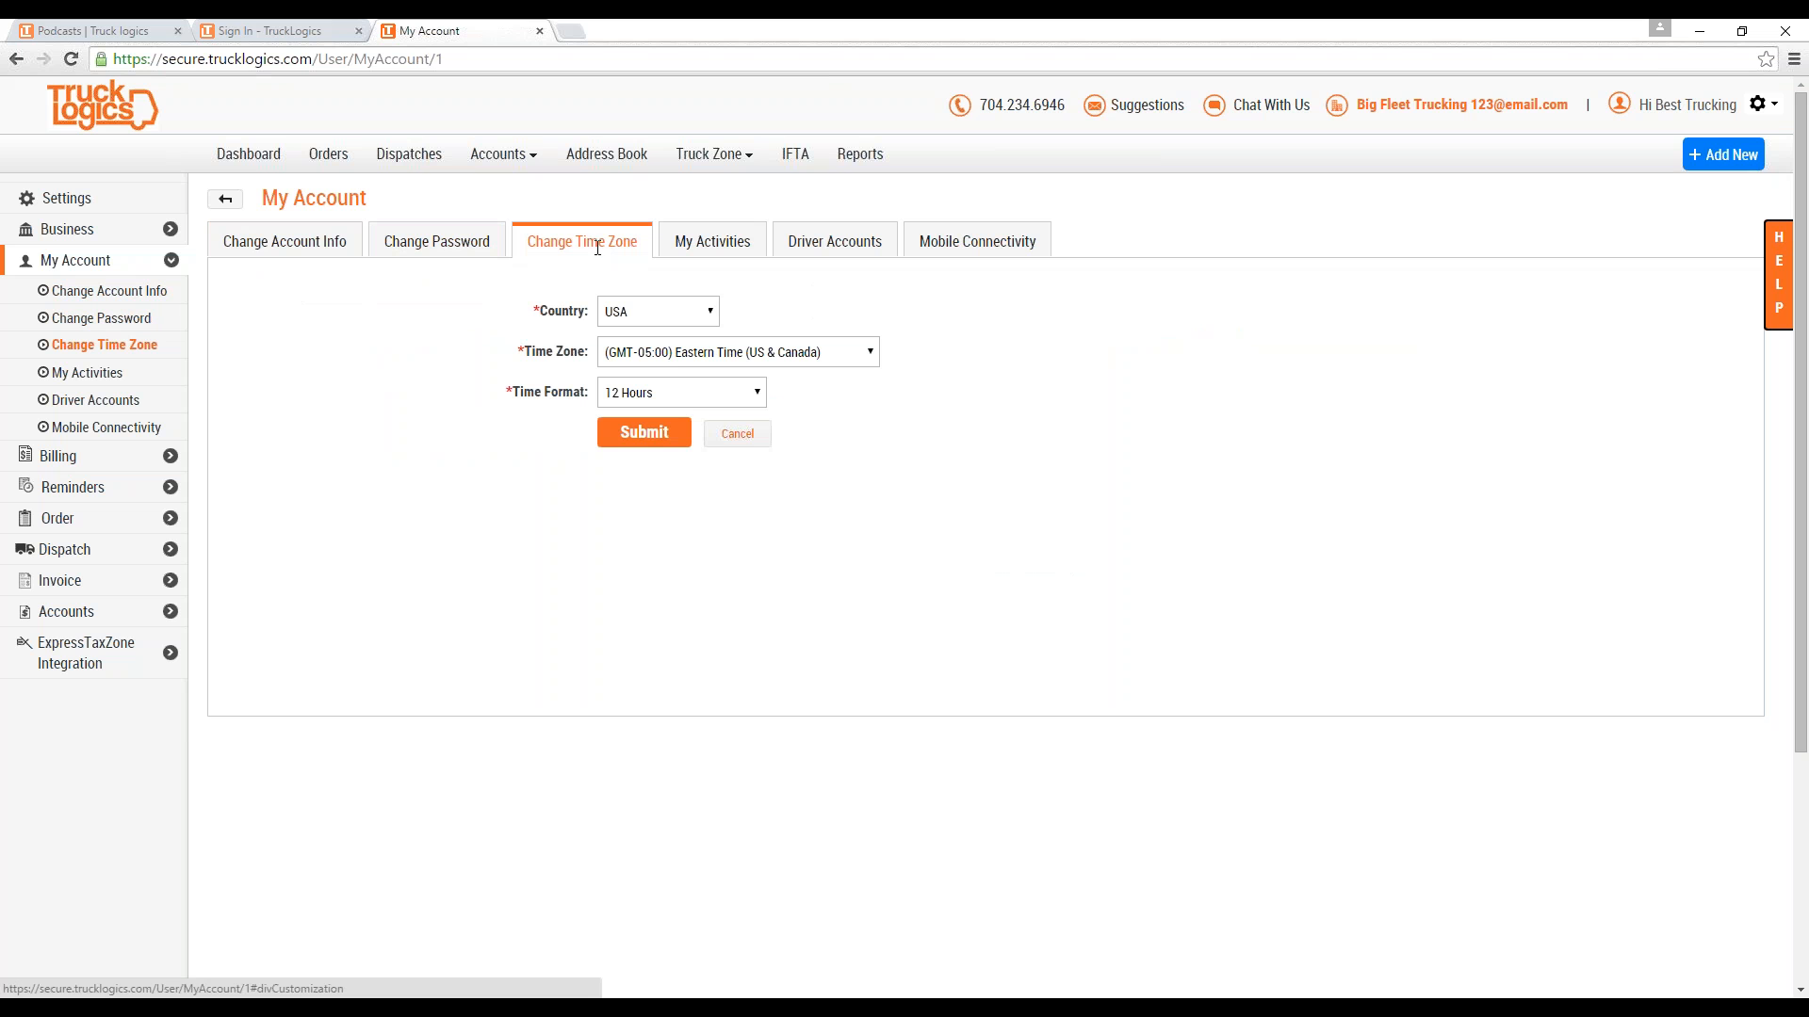
left_click(678, 355)
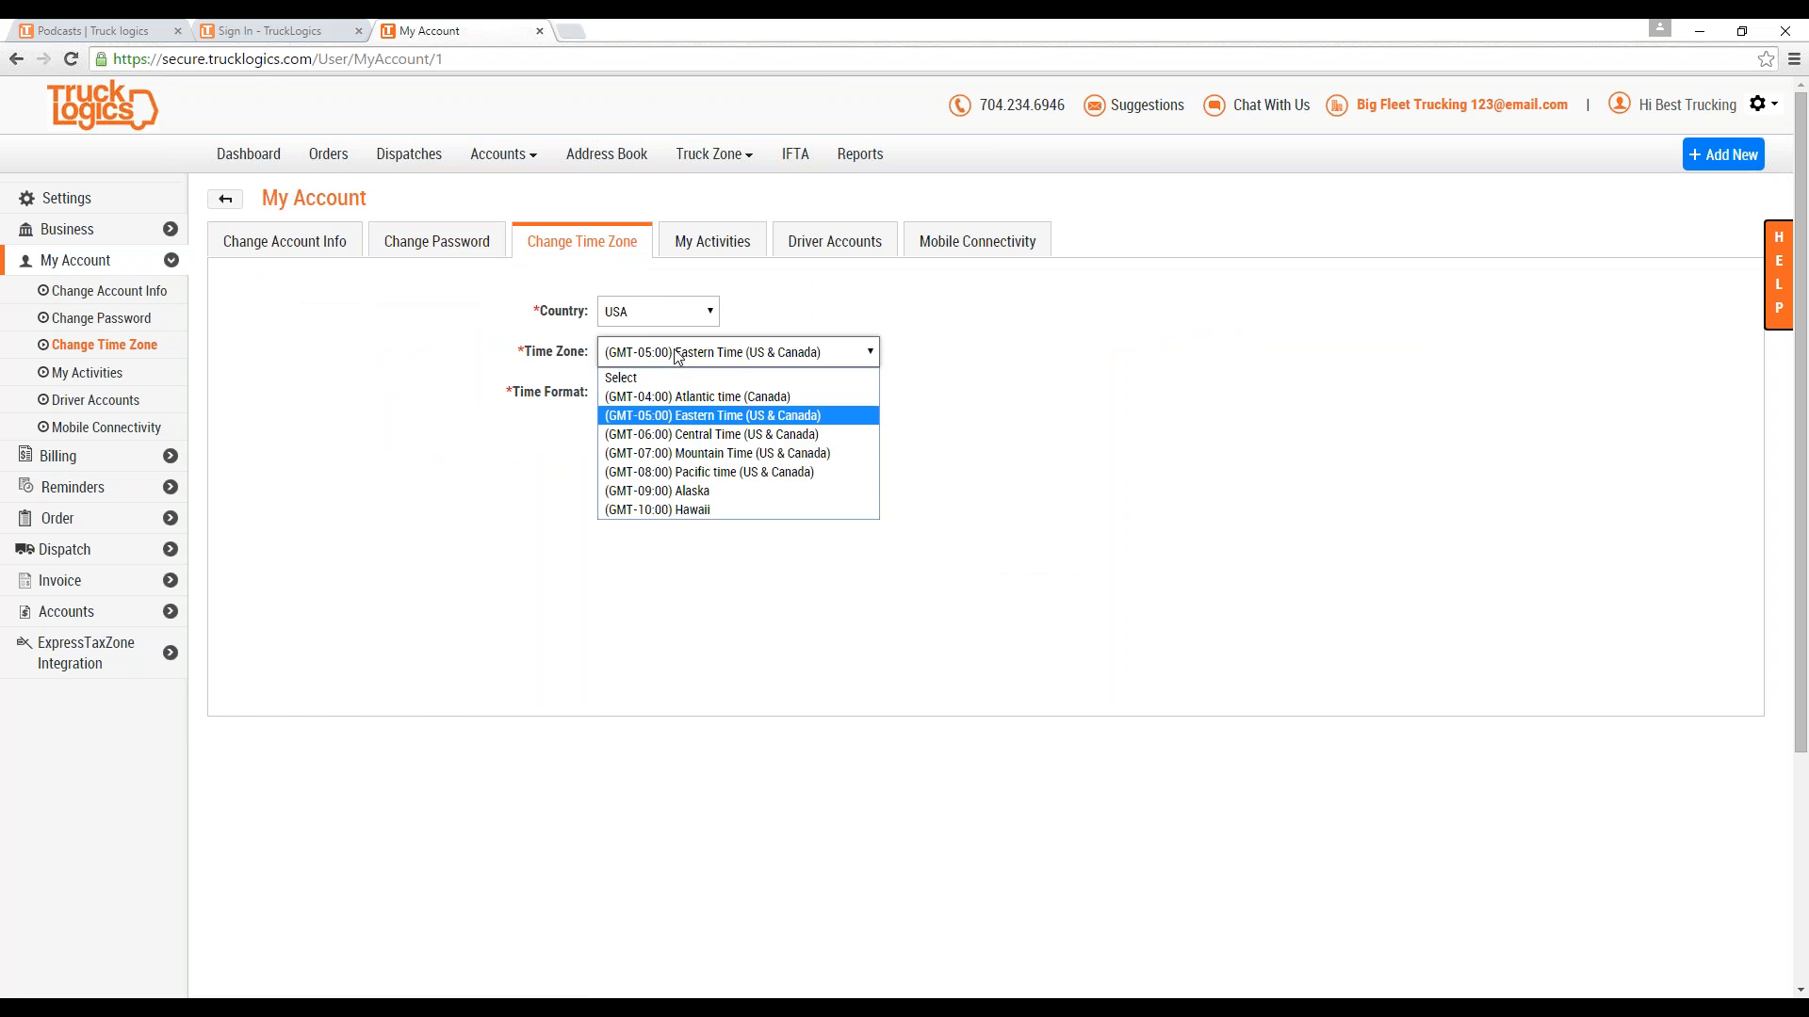
left_click(678, 358)
Open the My Activities log and search it for activities on the iPad platform.
left_click(699, 233)
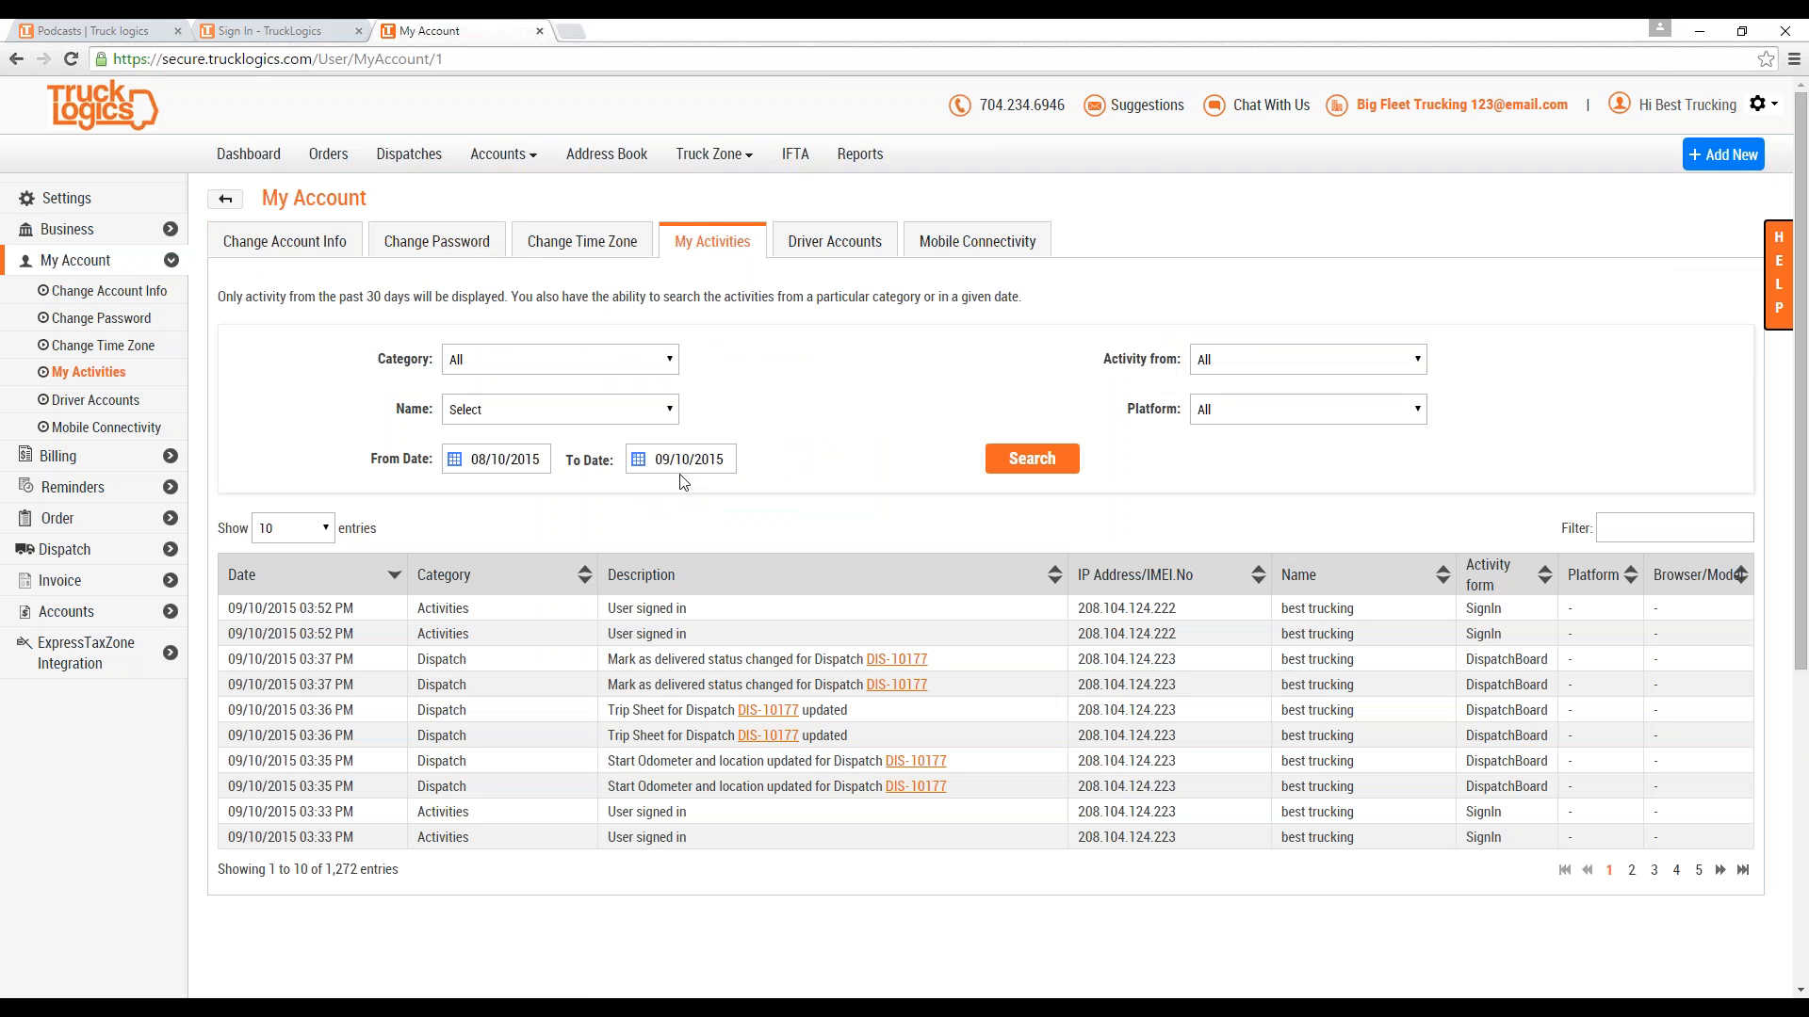
left_click(1245, 420)
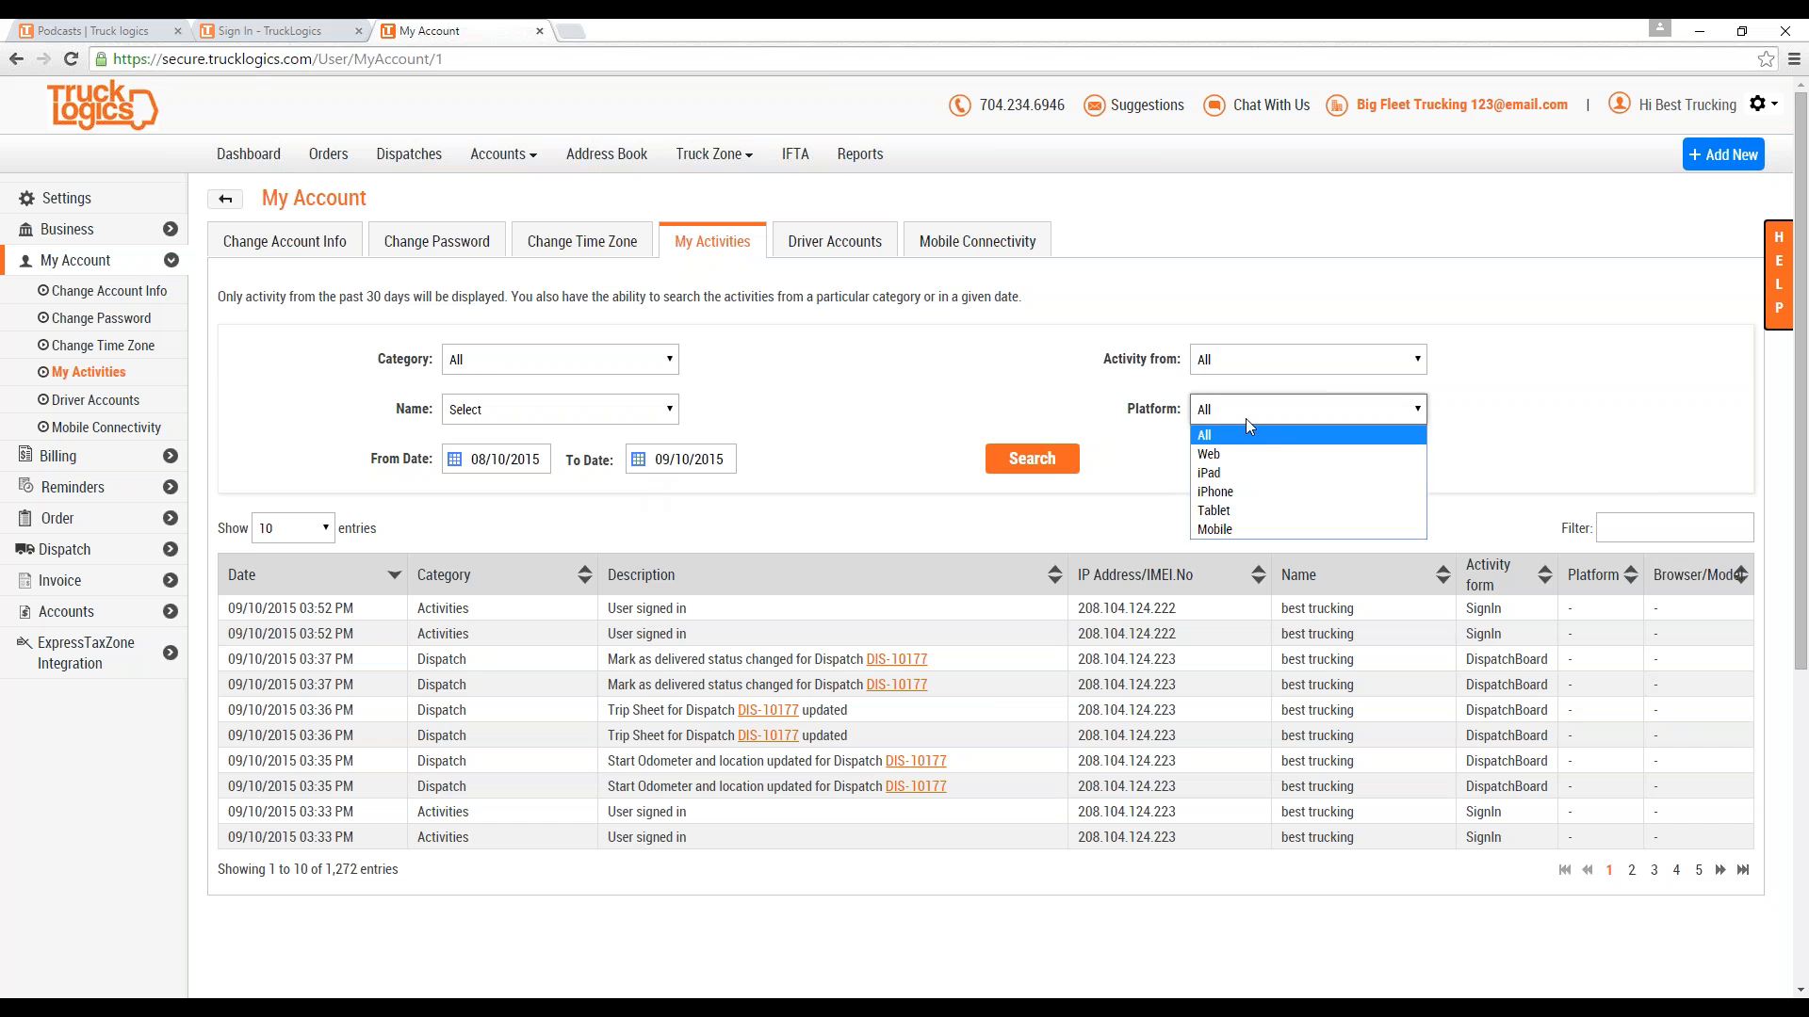
left_click(1229, 471)
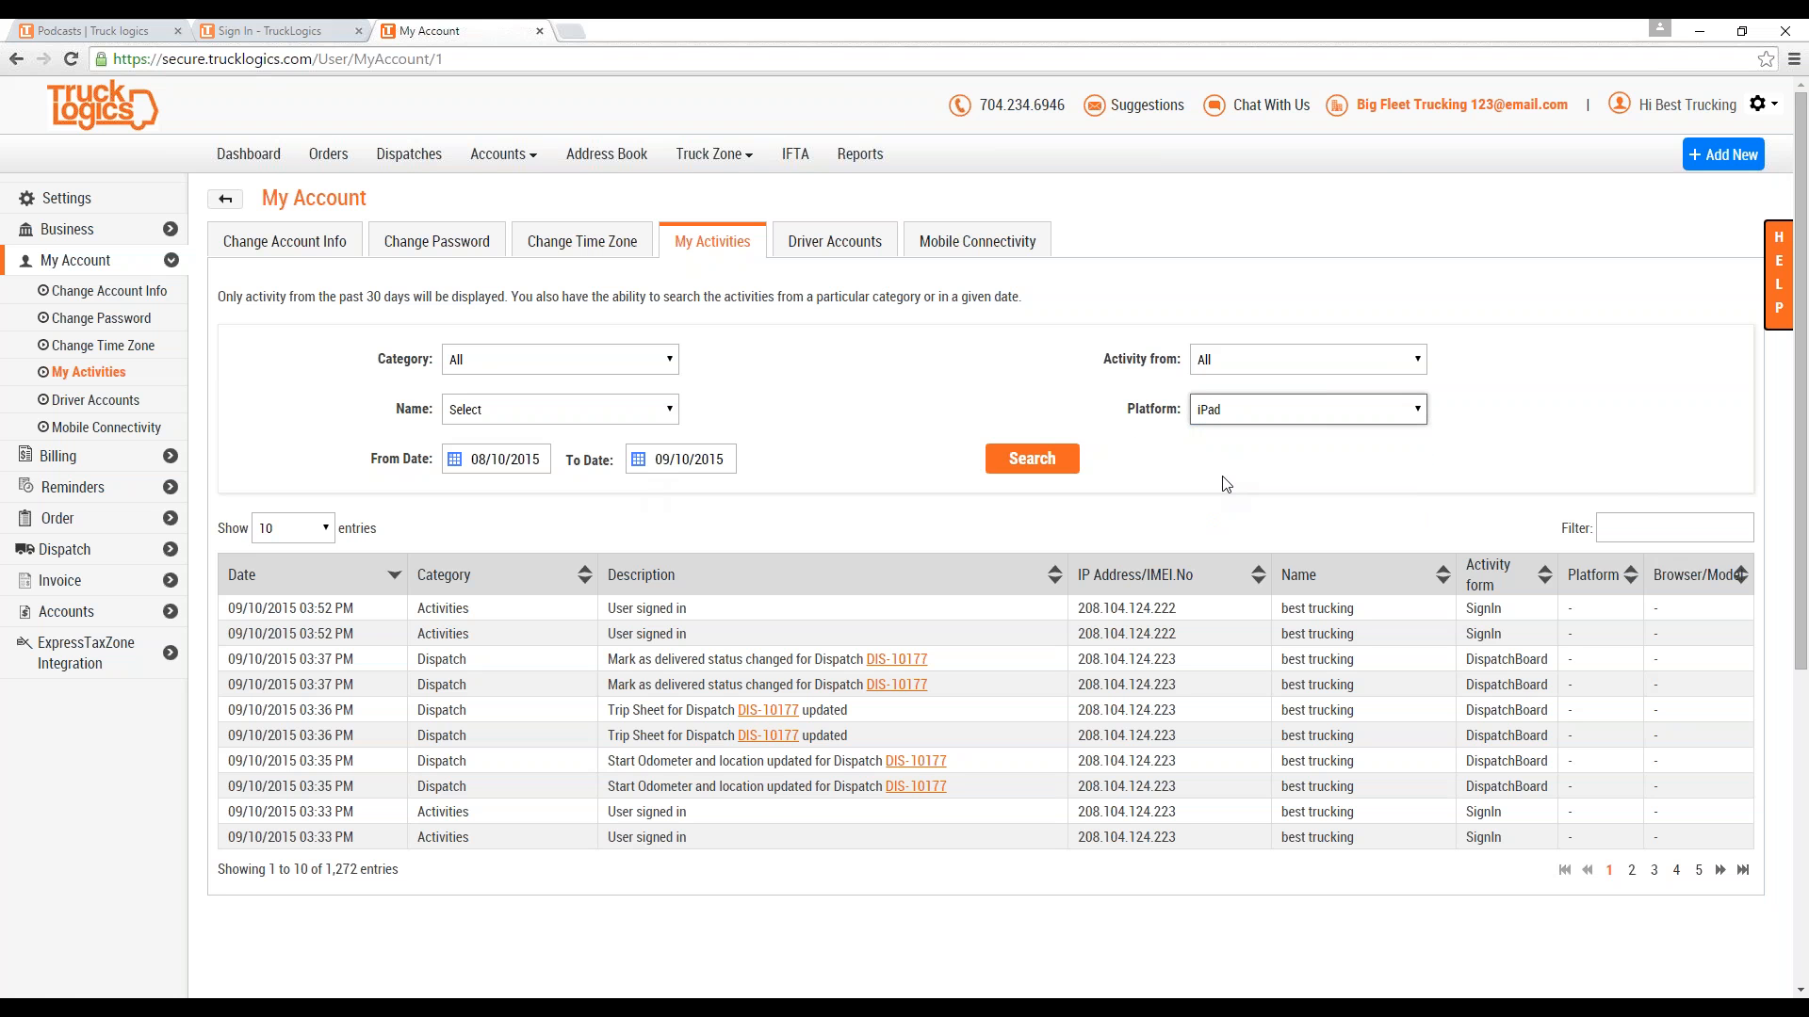
left_click(1042, 459)
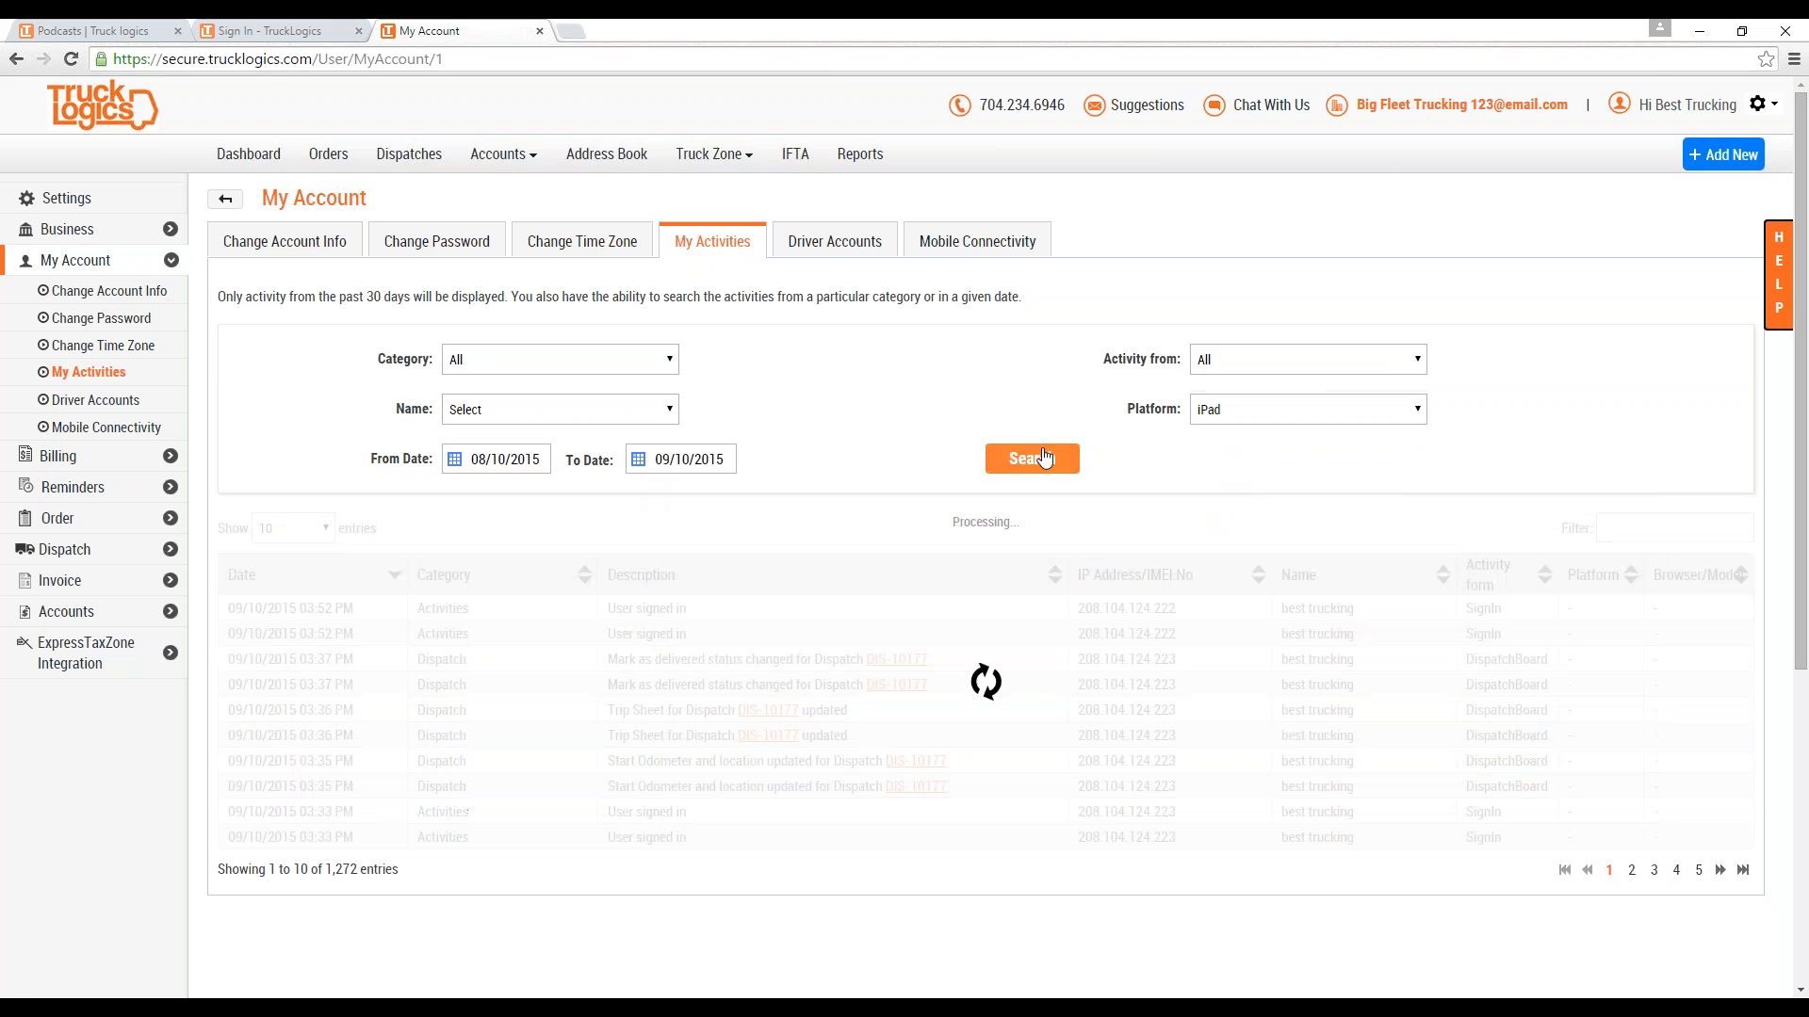
Search the activity log again with the platform set to Web.
left_click(1248, 414)
left_click(1235, 454)
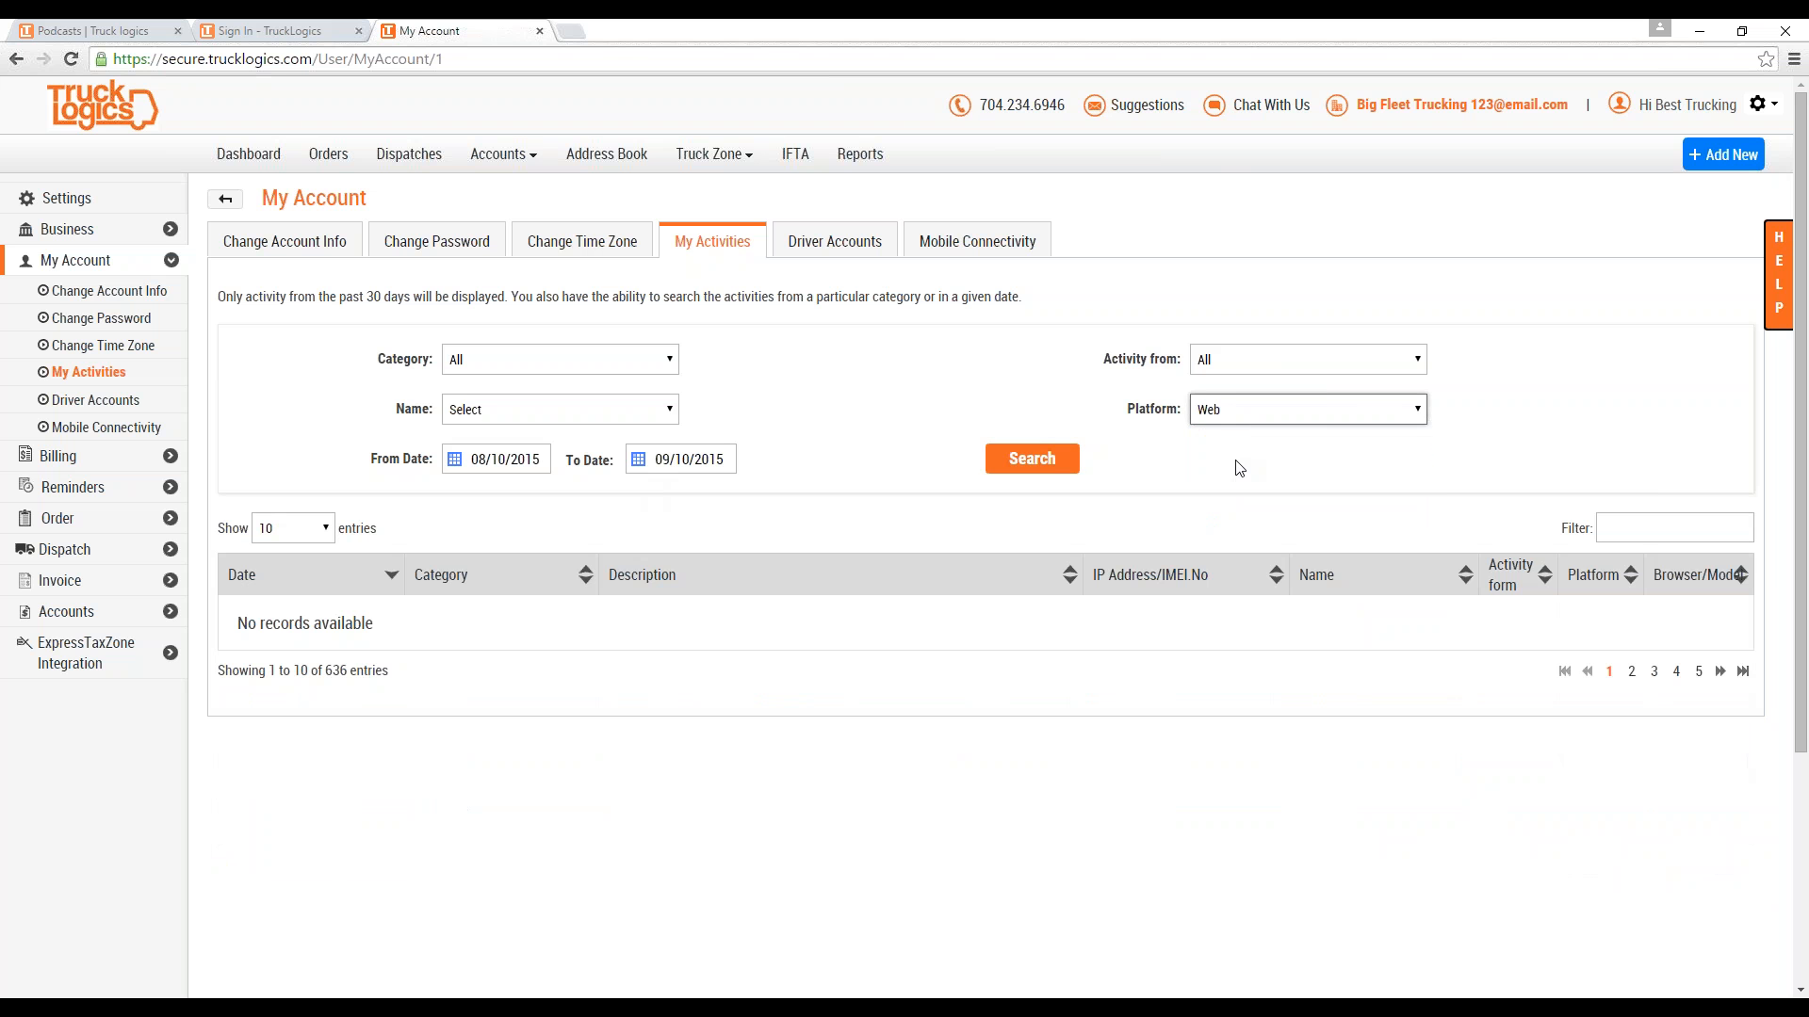
left_click(1055, 450)
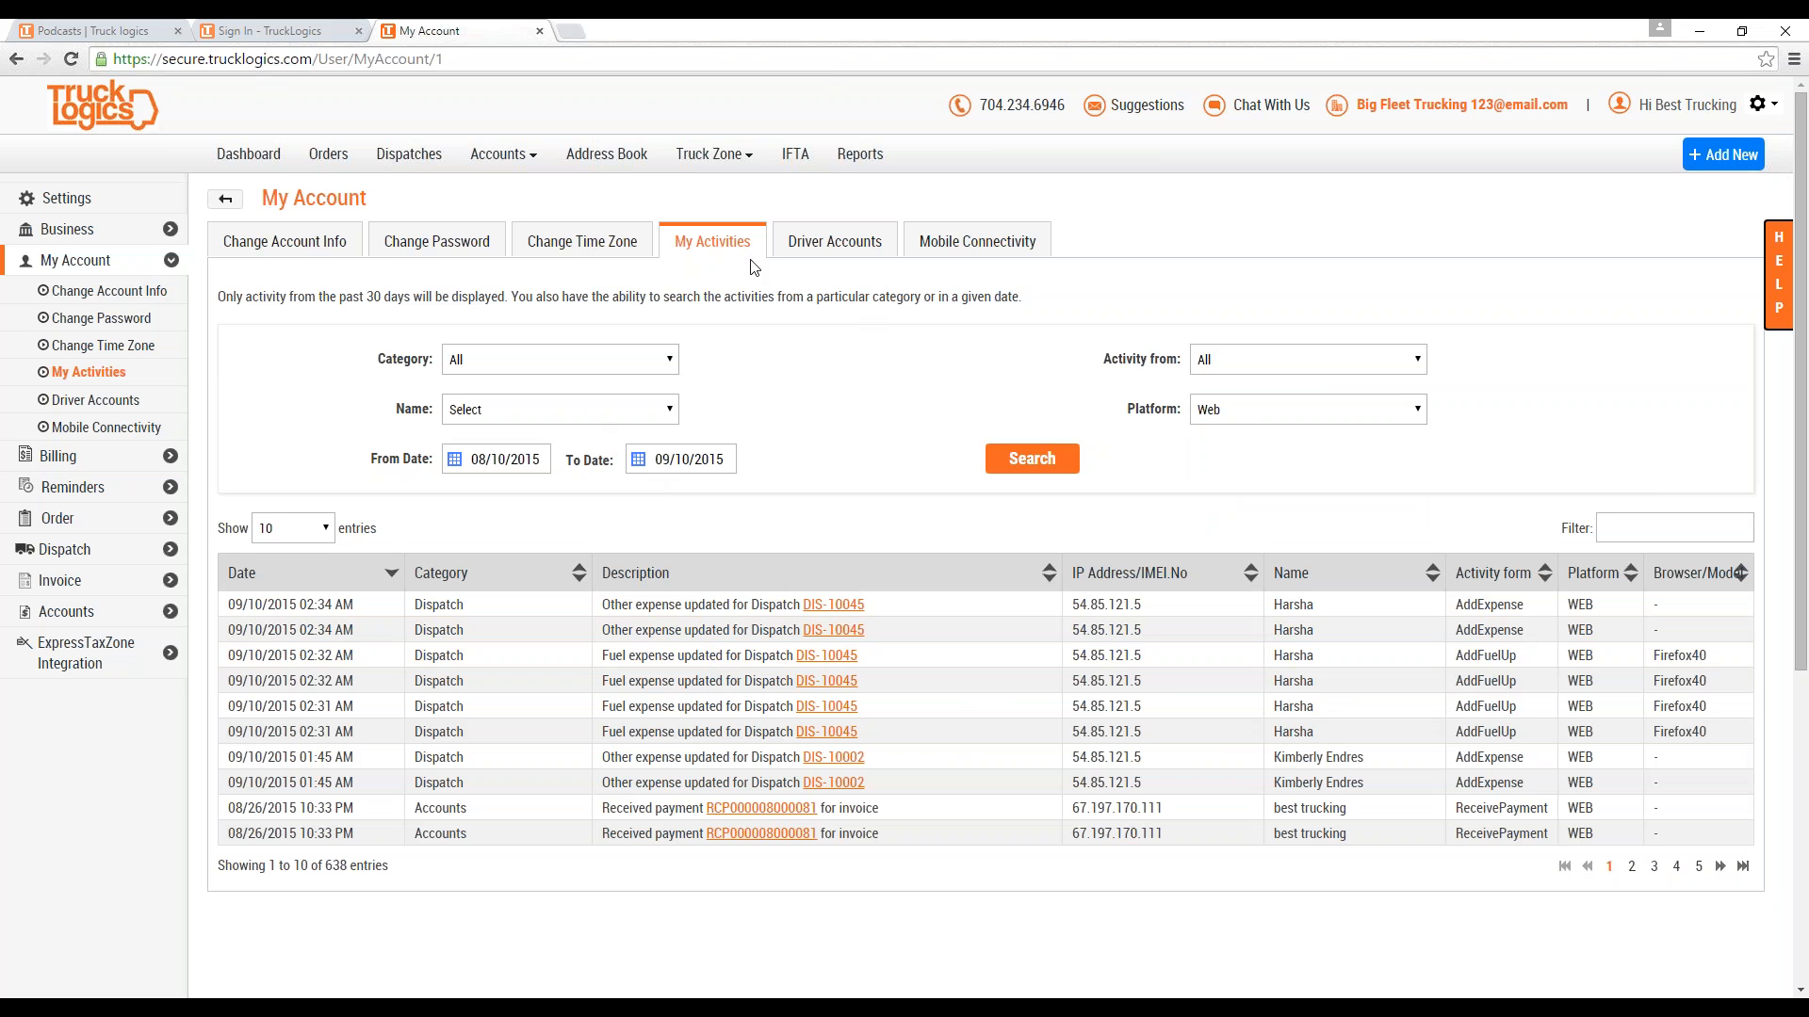
Open Driver Accounts, check the driver choices for setting up an account, and view the Quick Add Driver form before closing it.
left_click(816, 247)
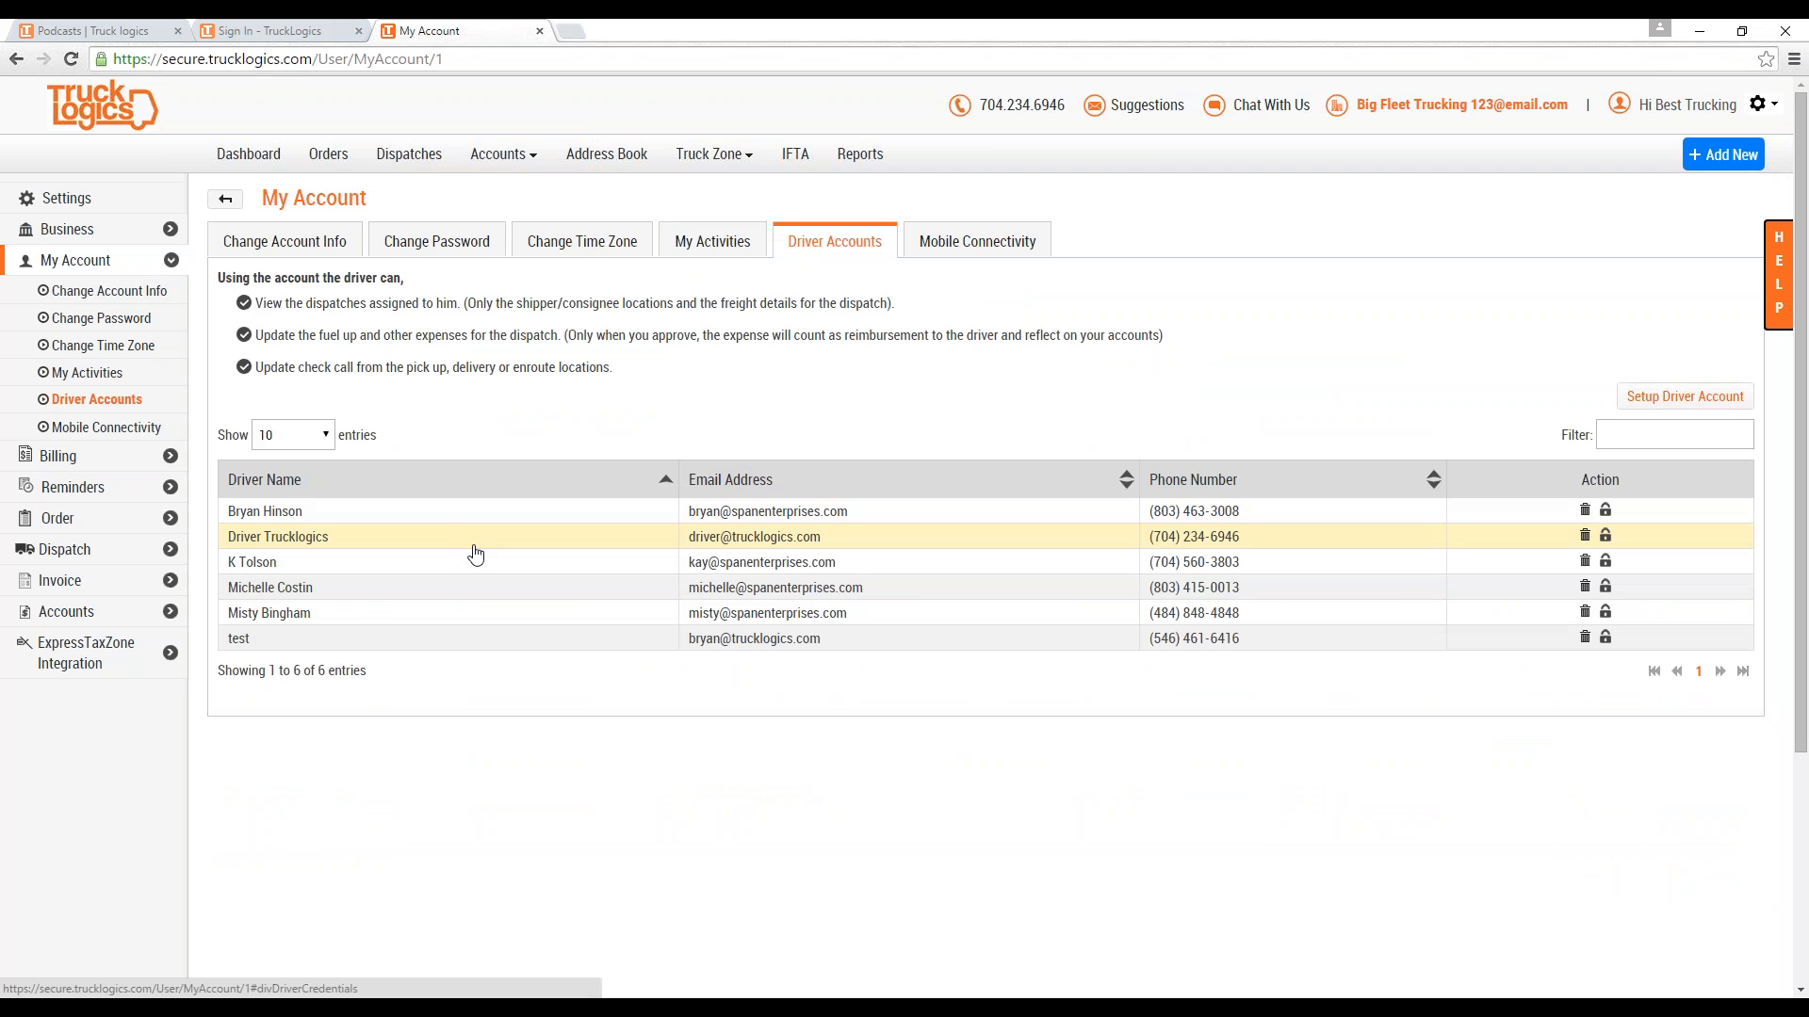
left_click(1653, 408)
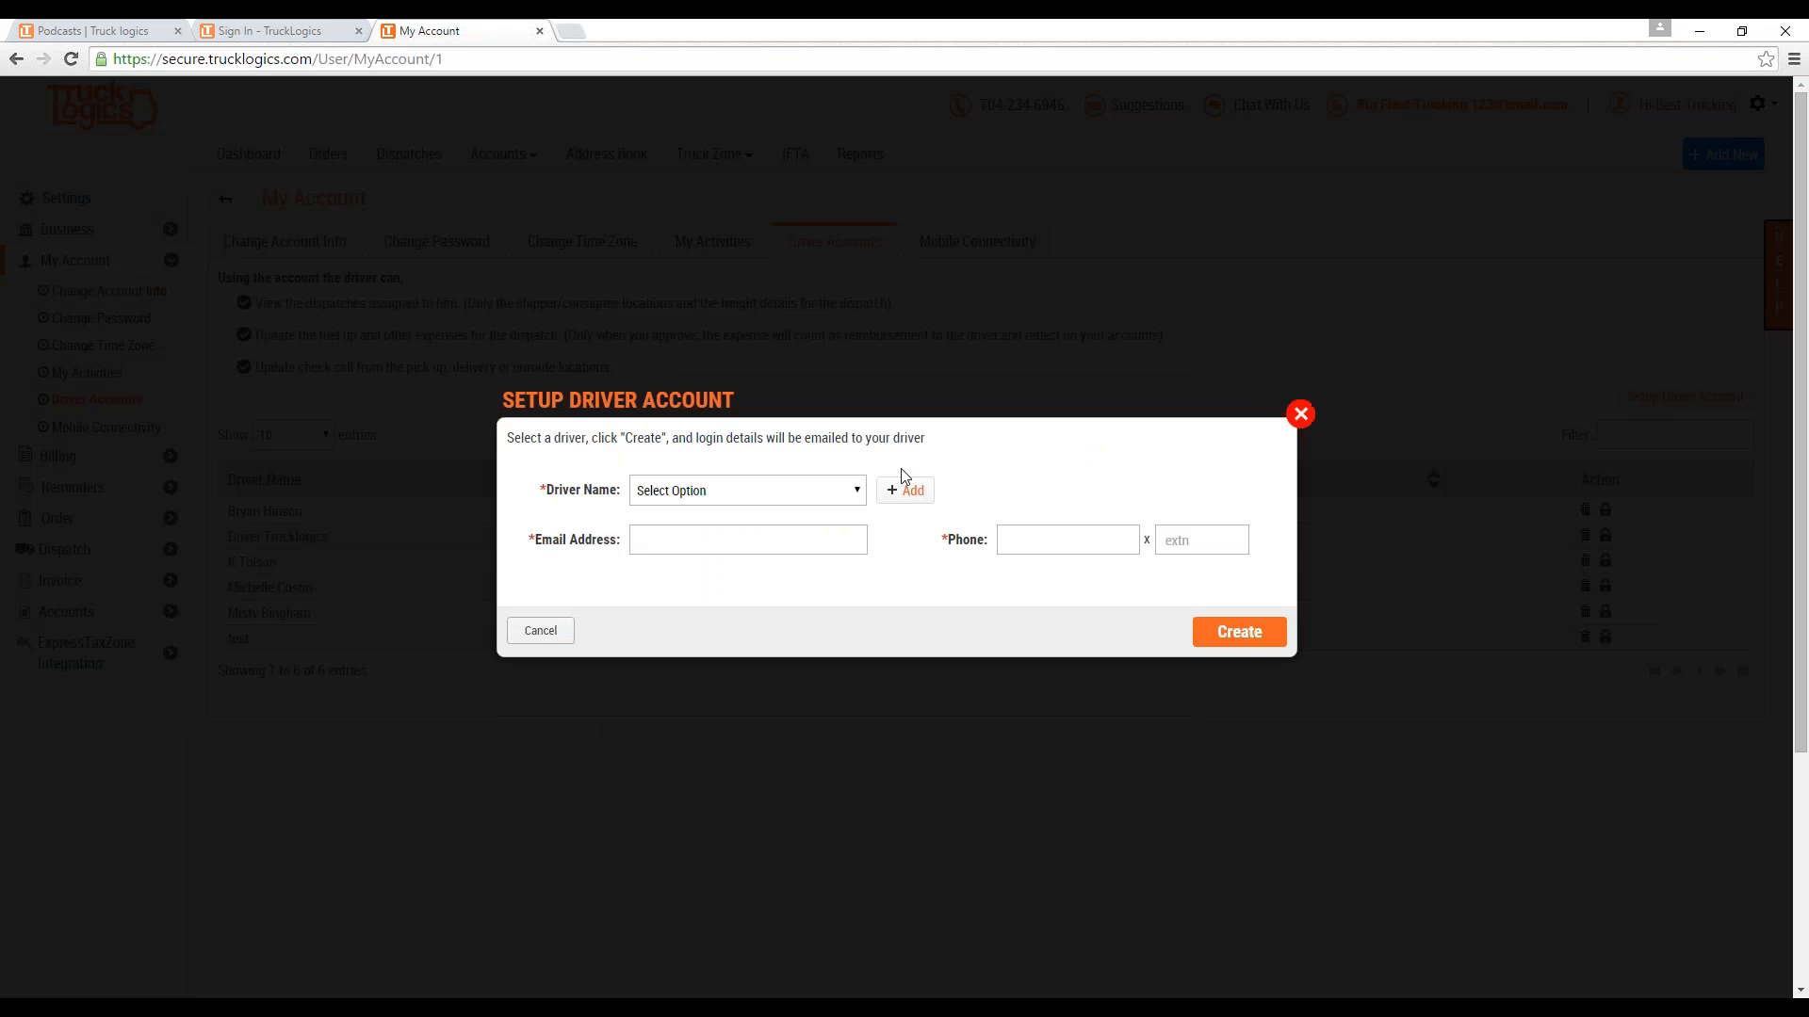
left_click(691, 498)
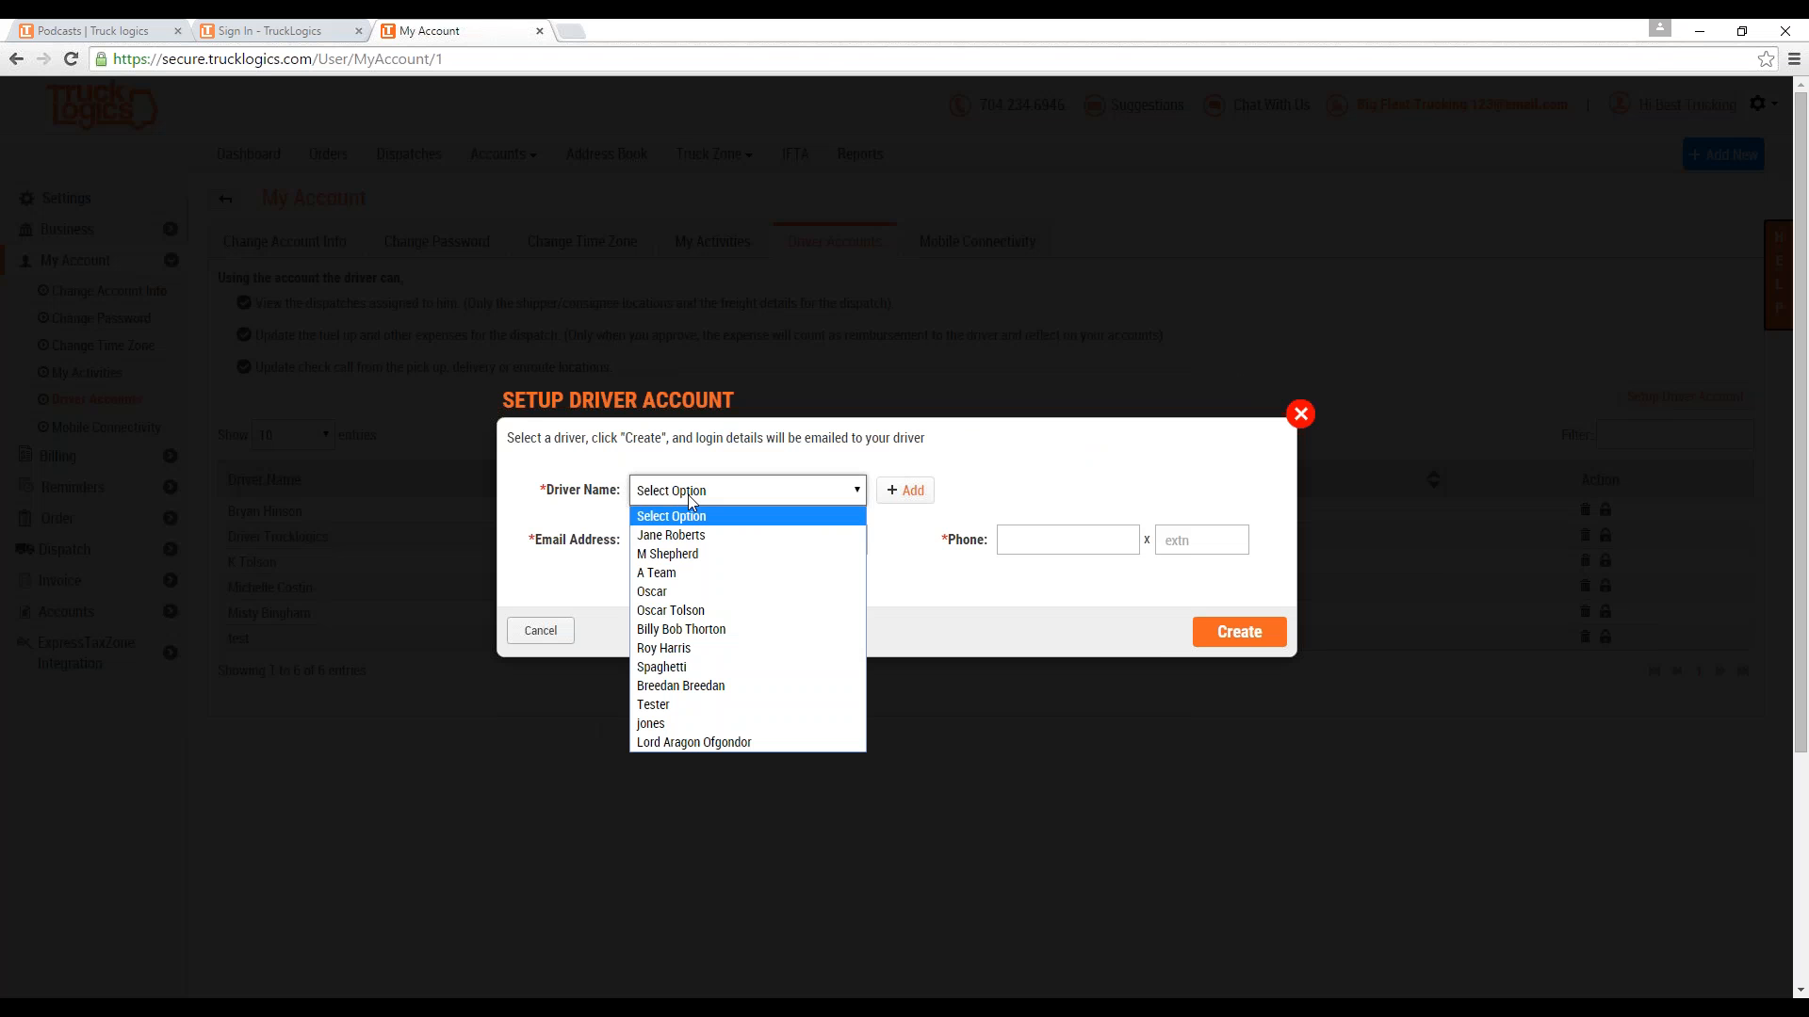
left_click(706, 493)
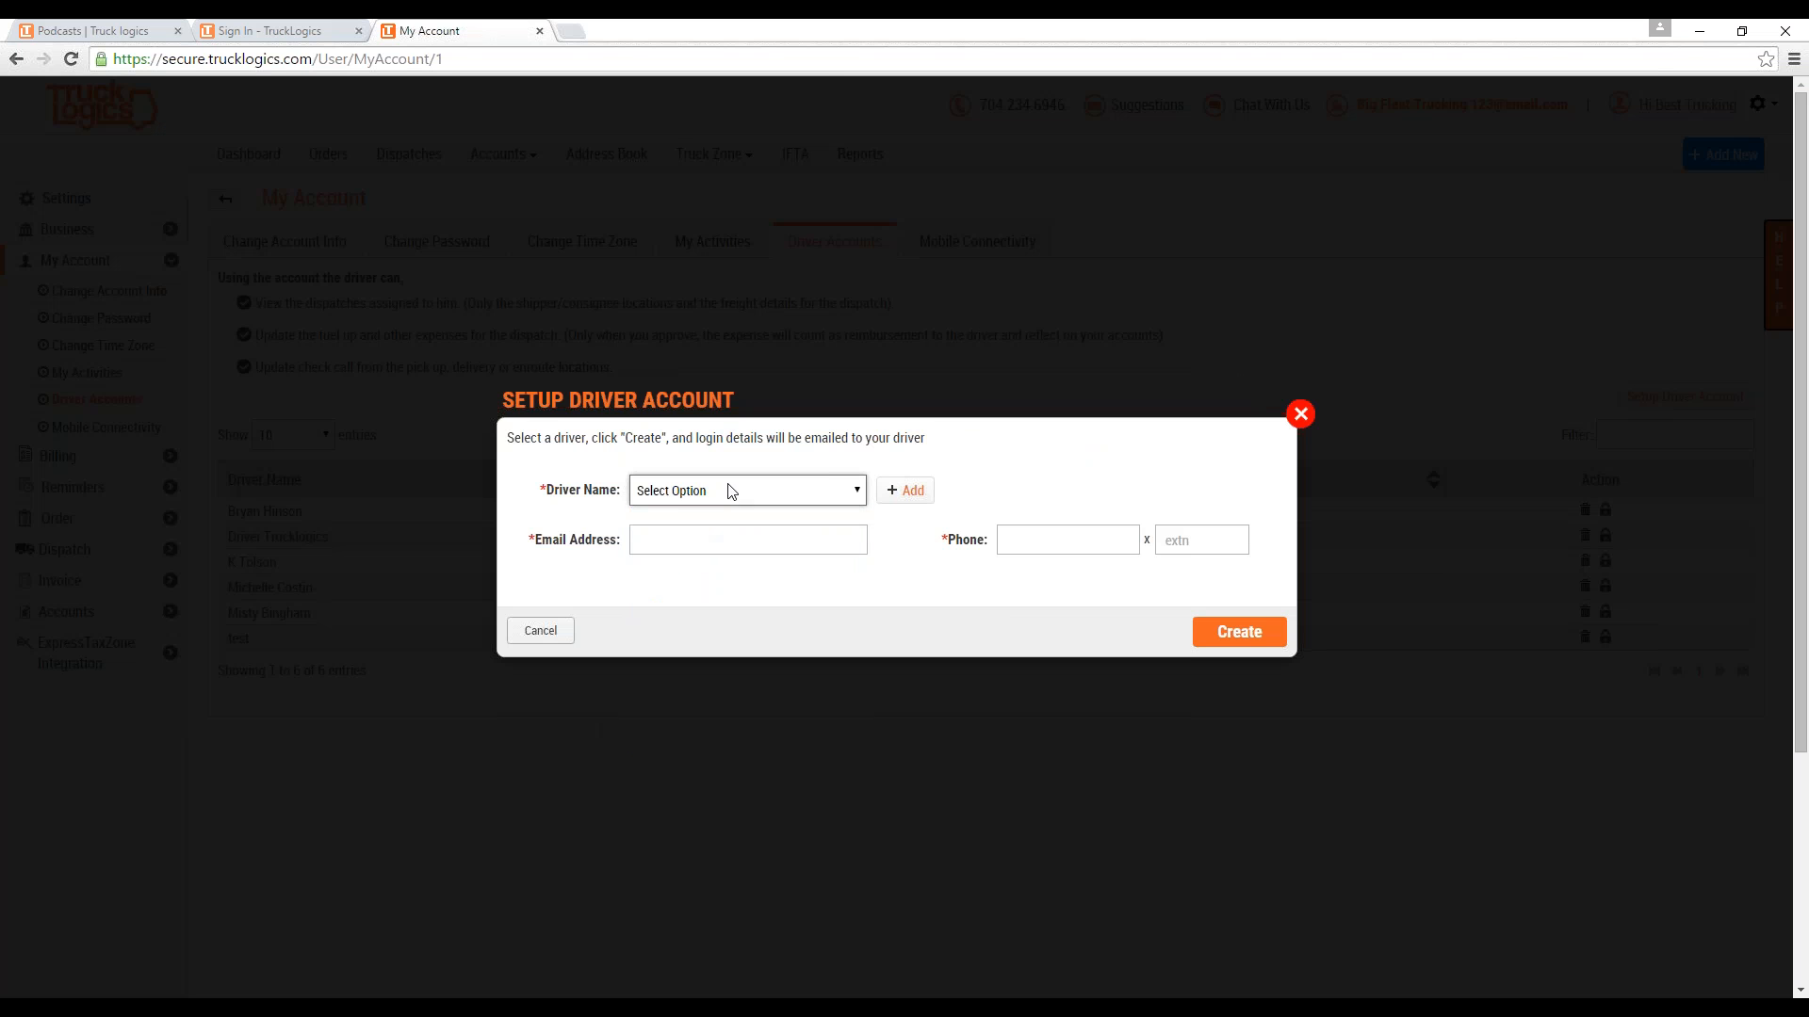
left_click(900, 491)
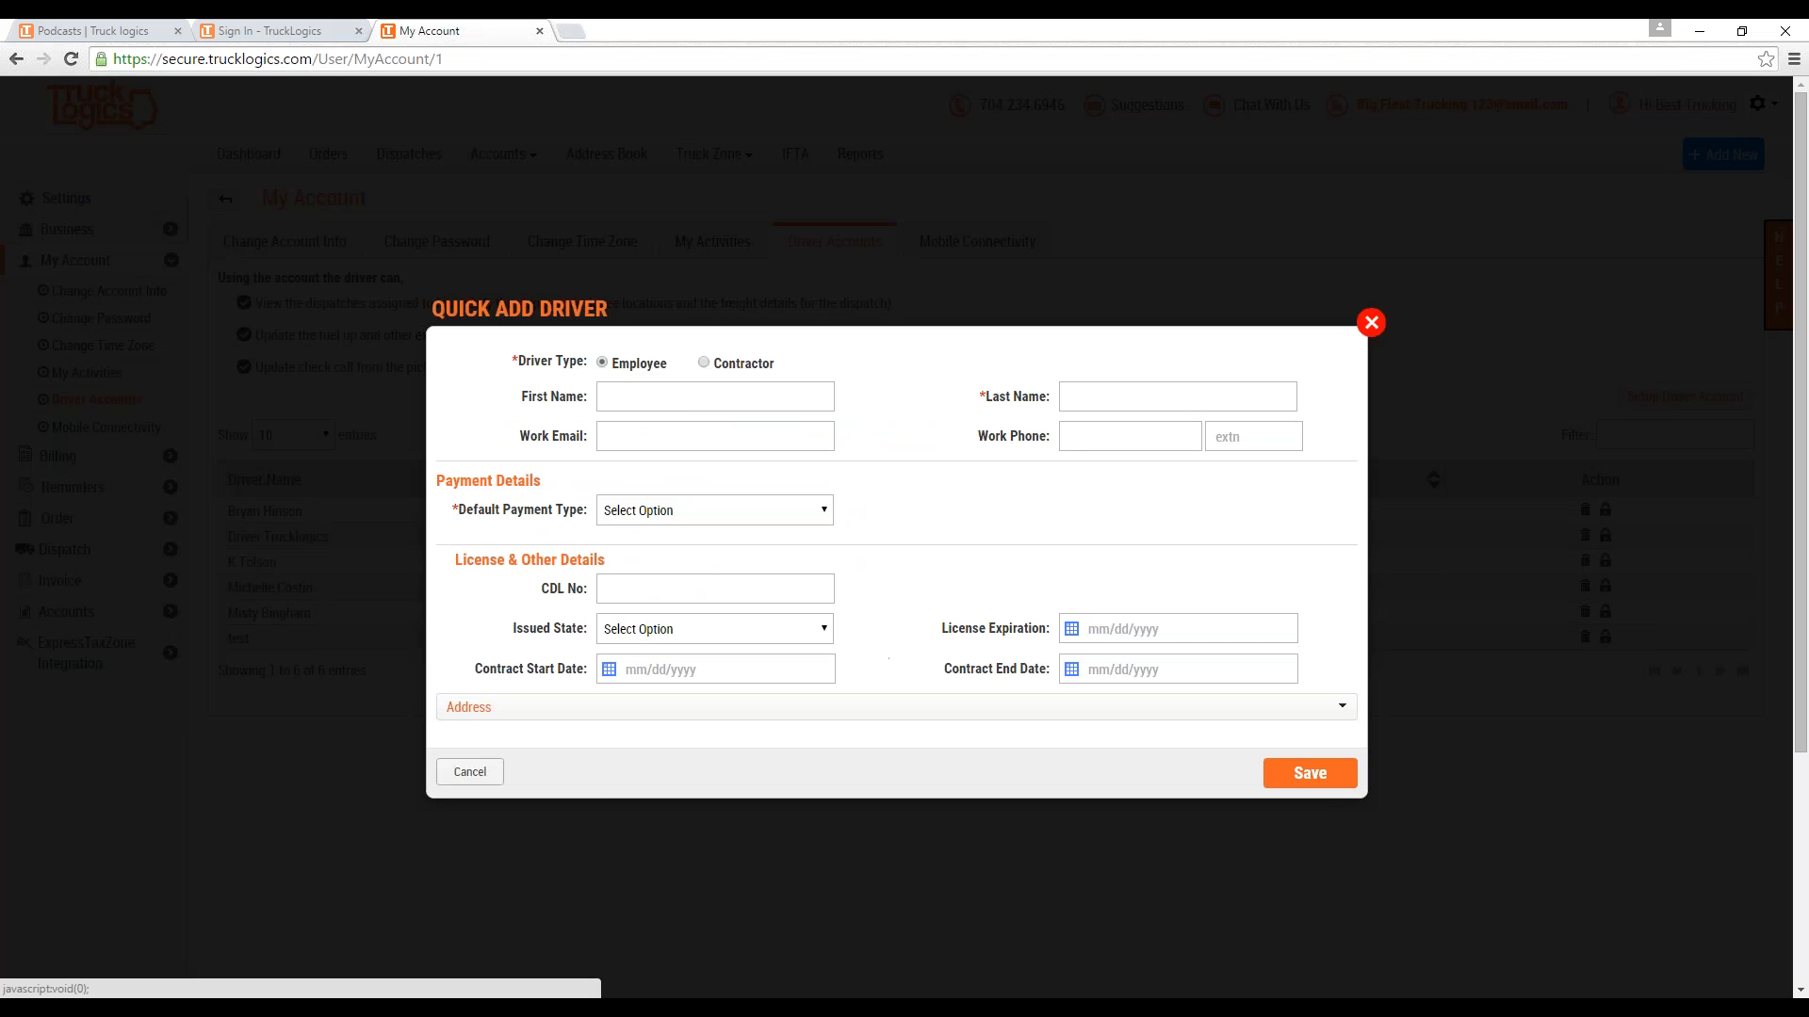
left_click(1372, 323)
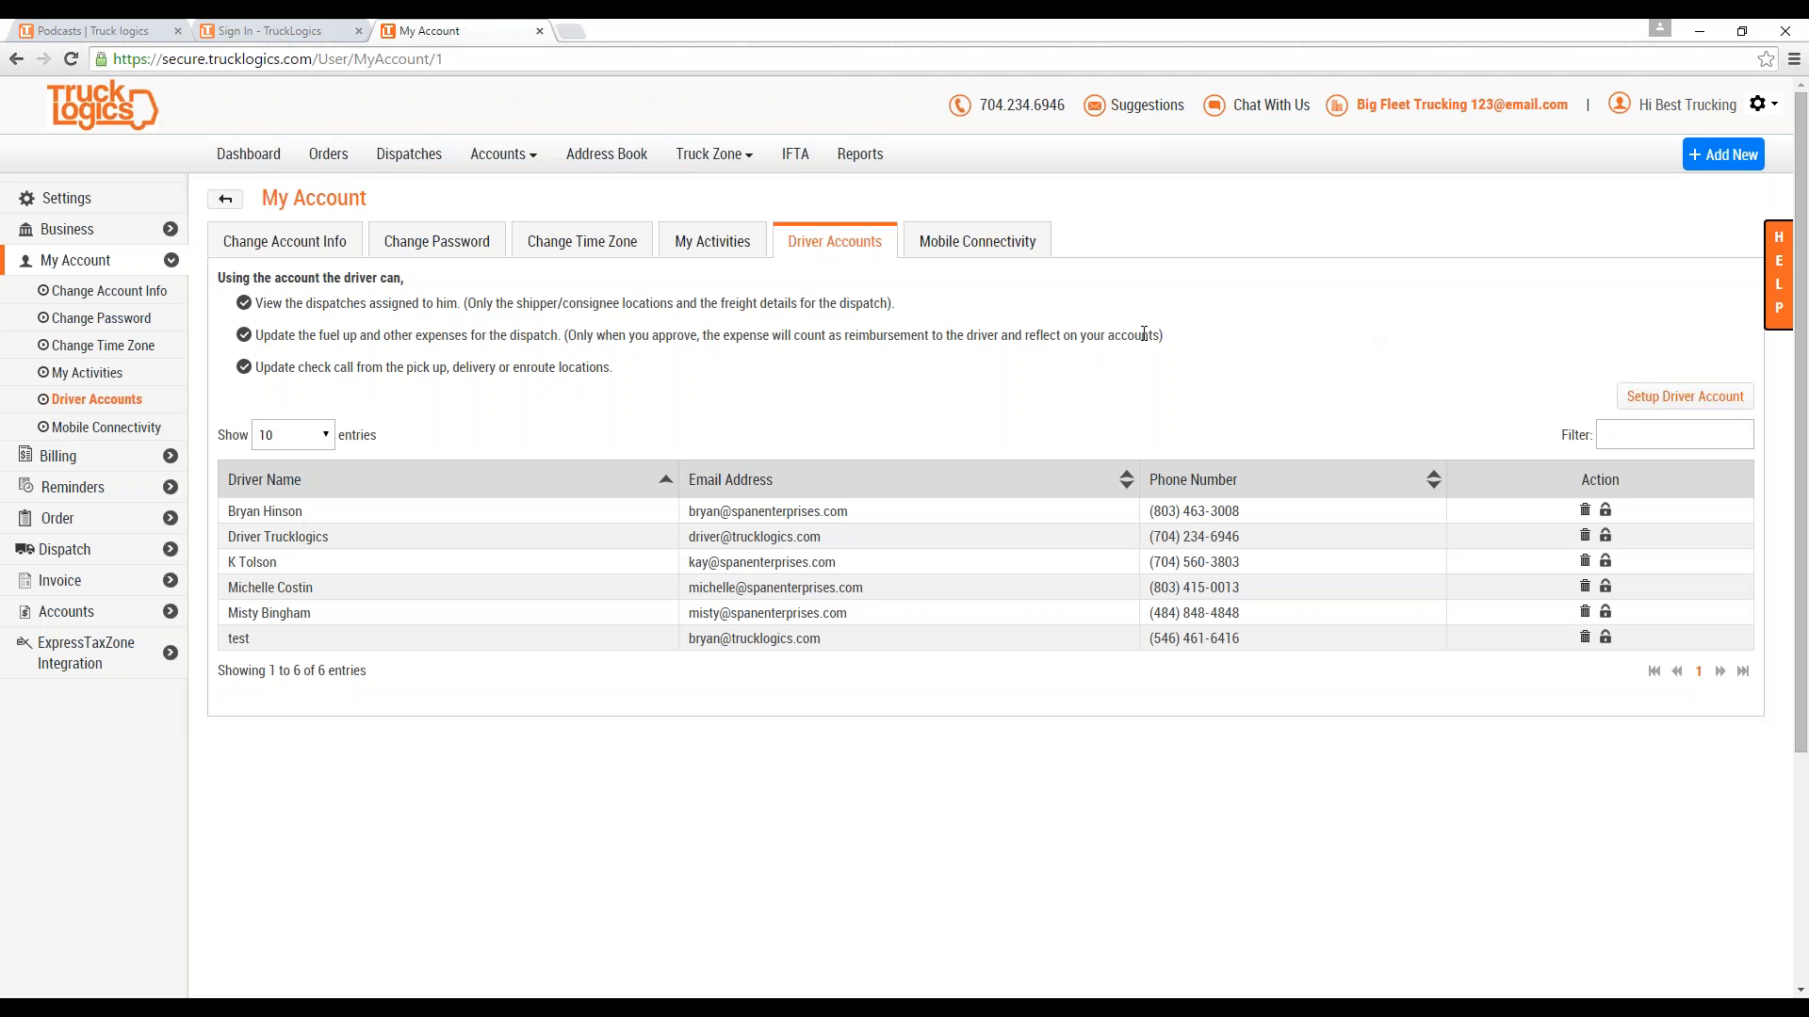
Reopen the Quick Add Driver form from the driver account setup and close it without adding a driver.
left_click(1668, 399)
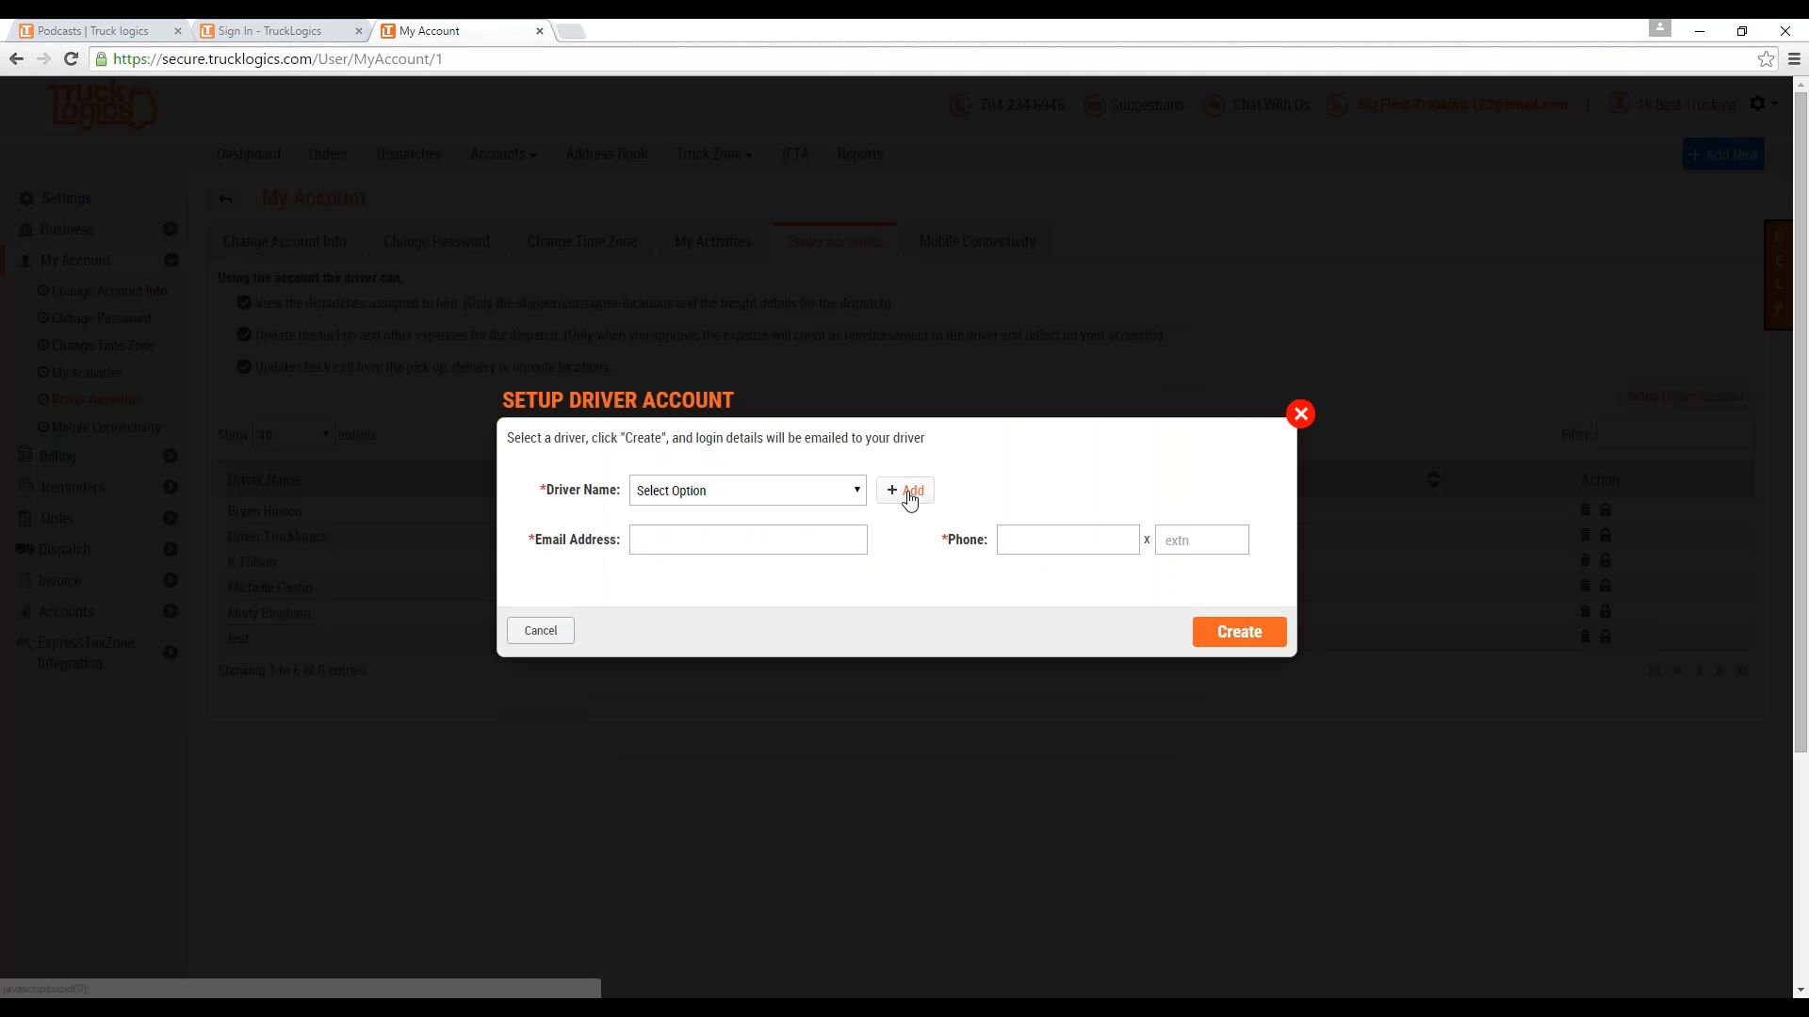
left_click(907, 492)
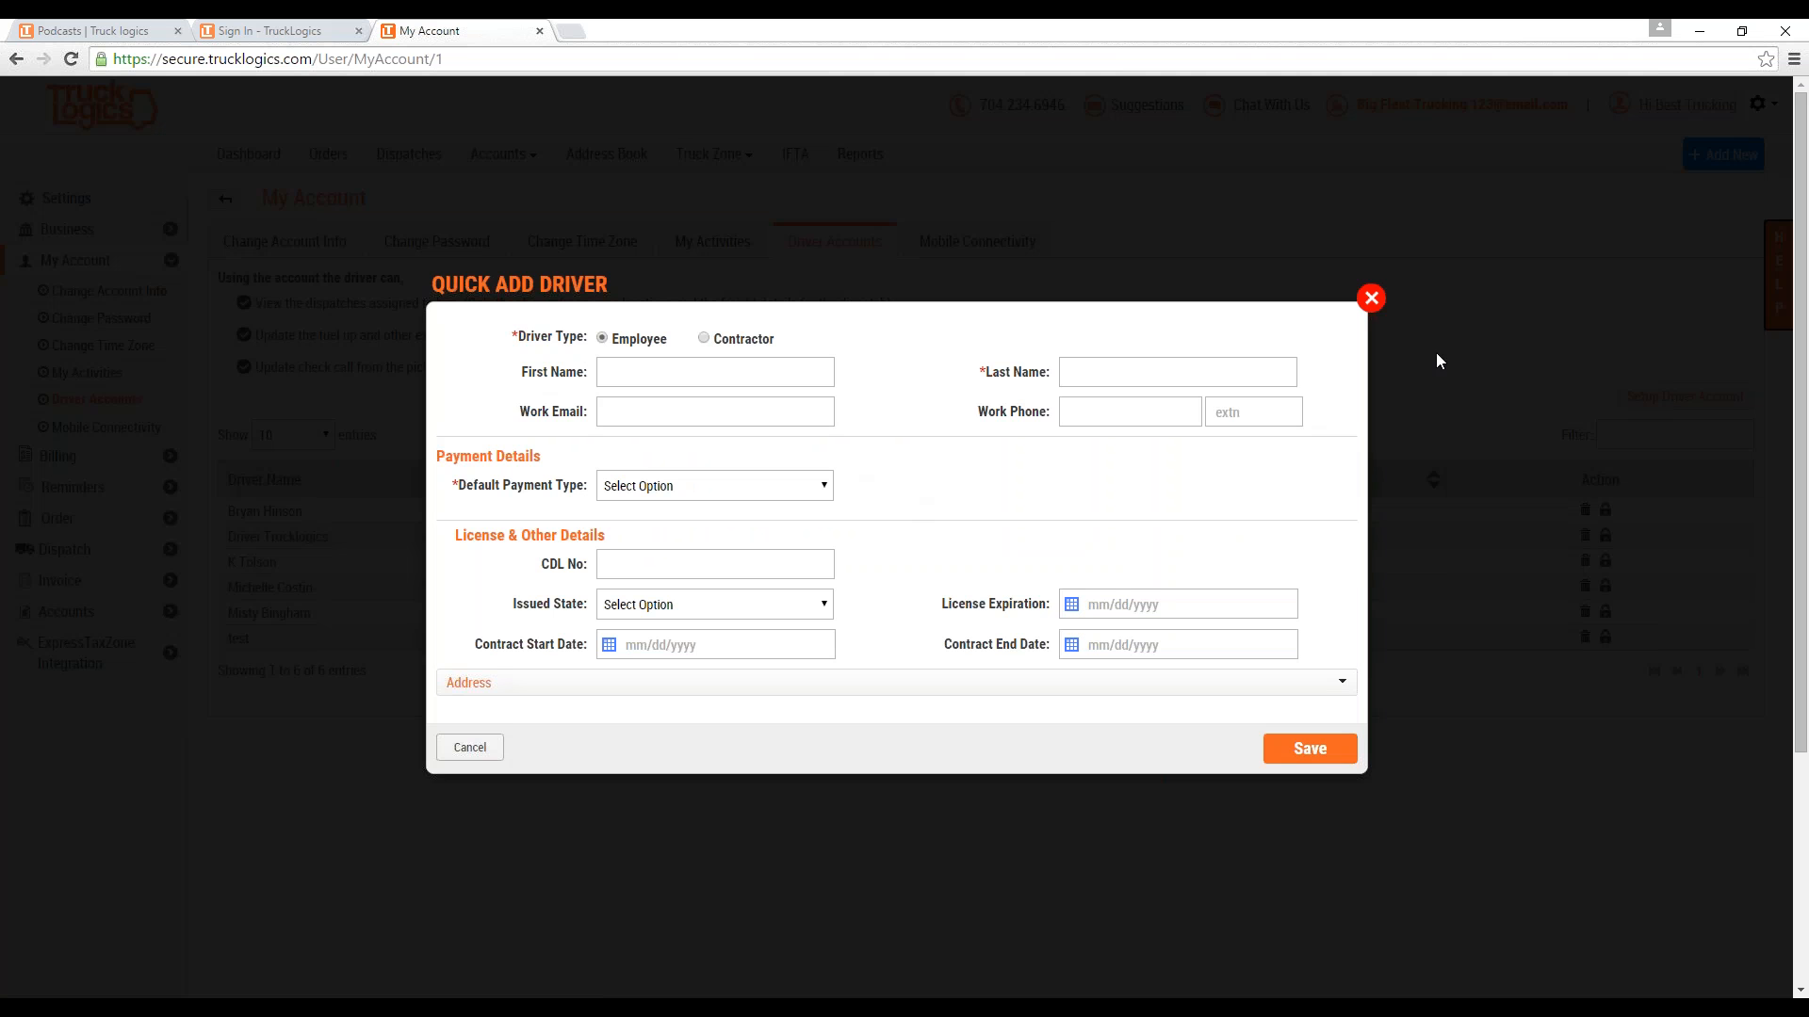
left_click(1371, 299)
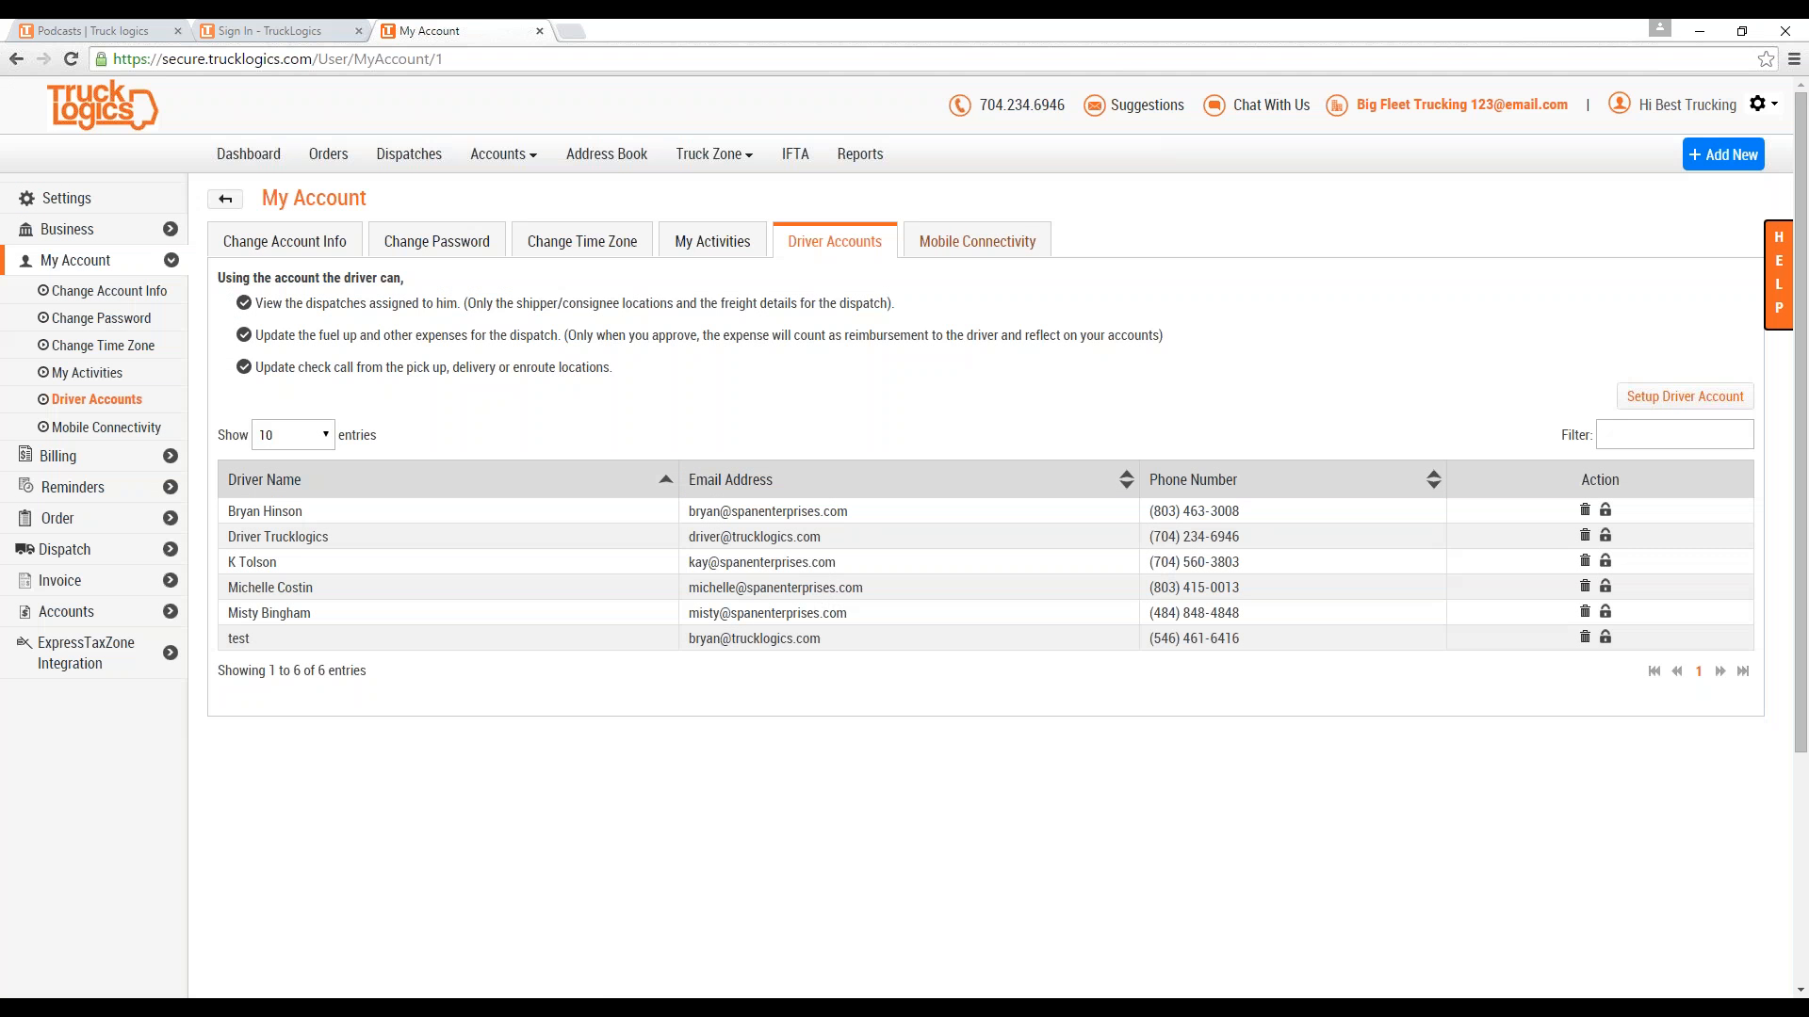
Browse the devices listed under Mobile Connectivity and return to the settings overview.
left_click(980, 244)
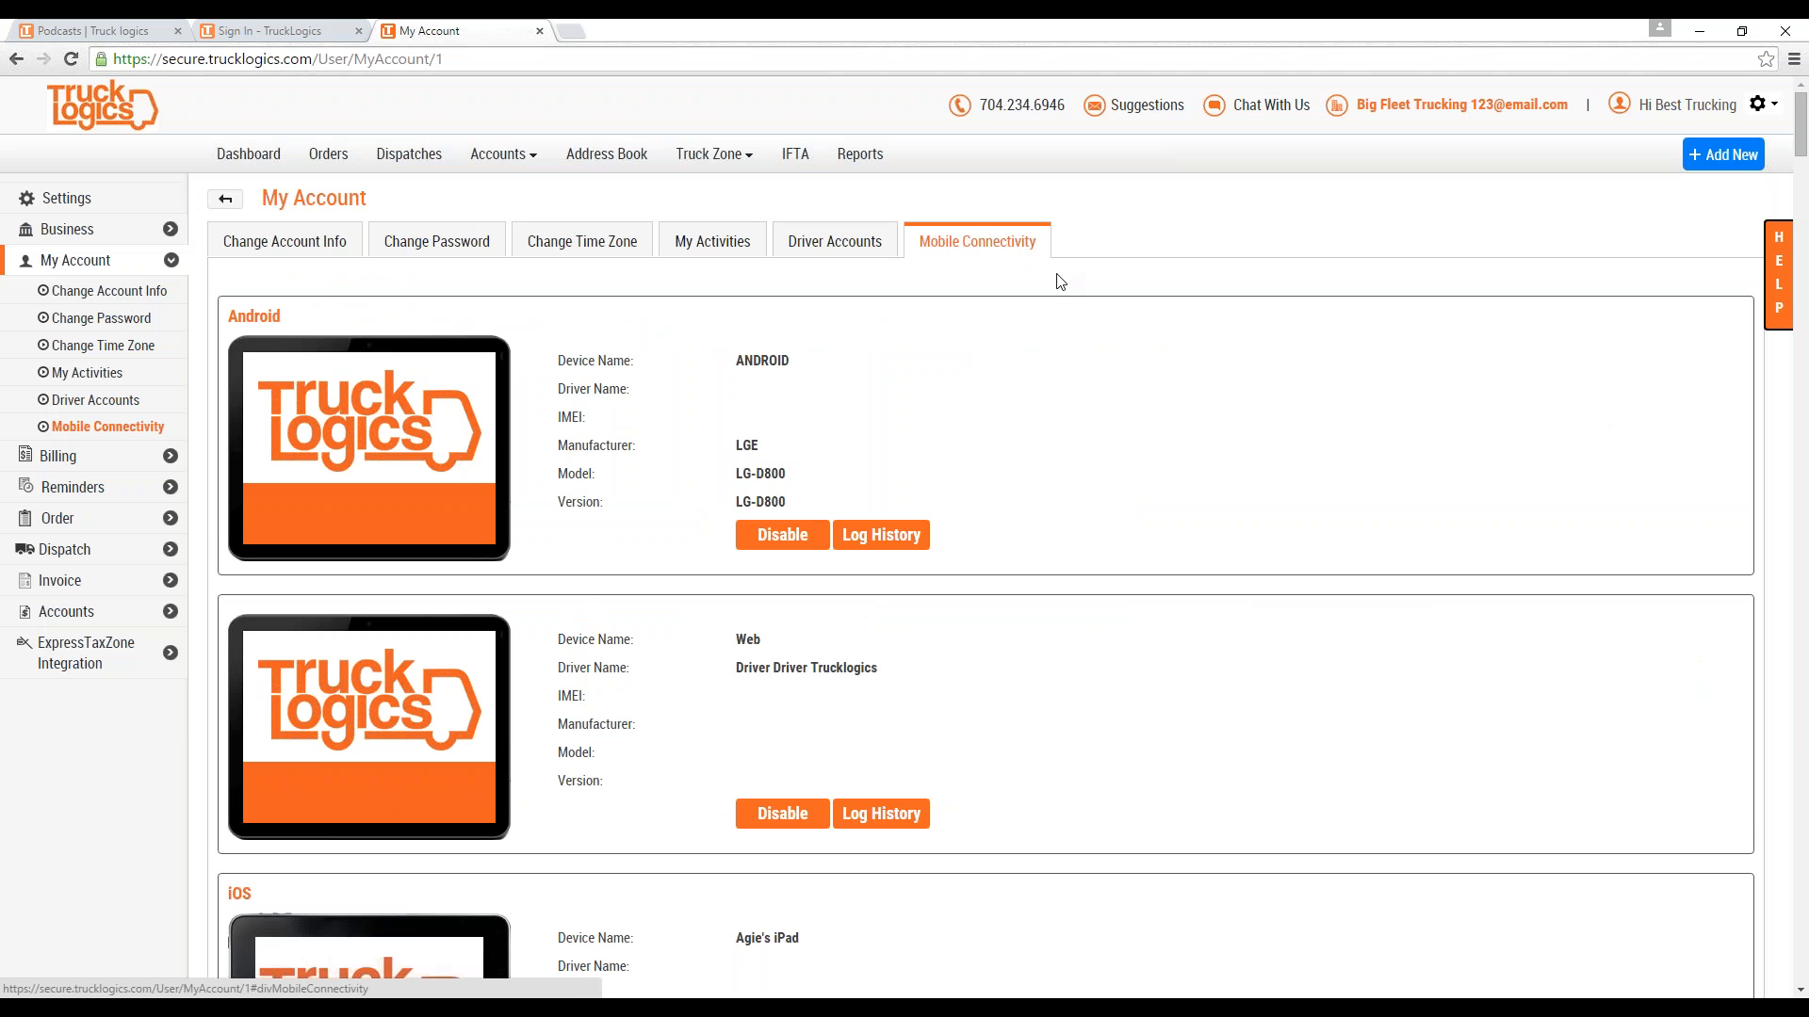
scroll(1041, 416, "down", 1)
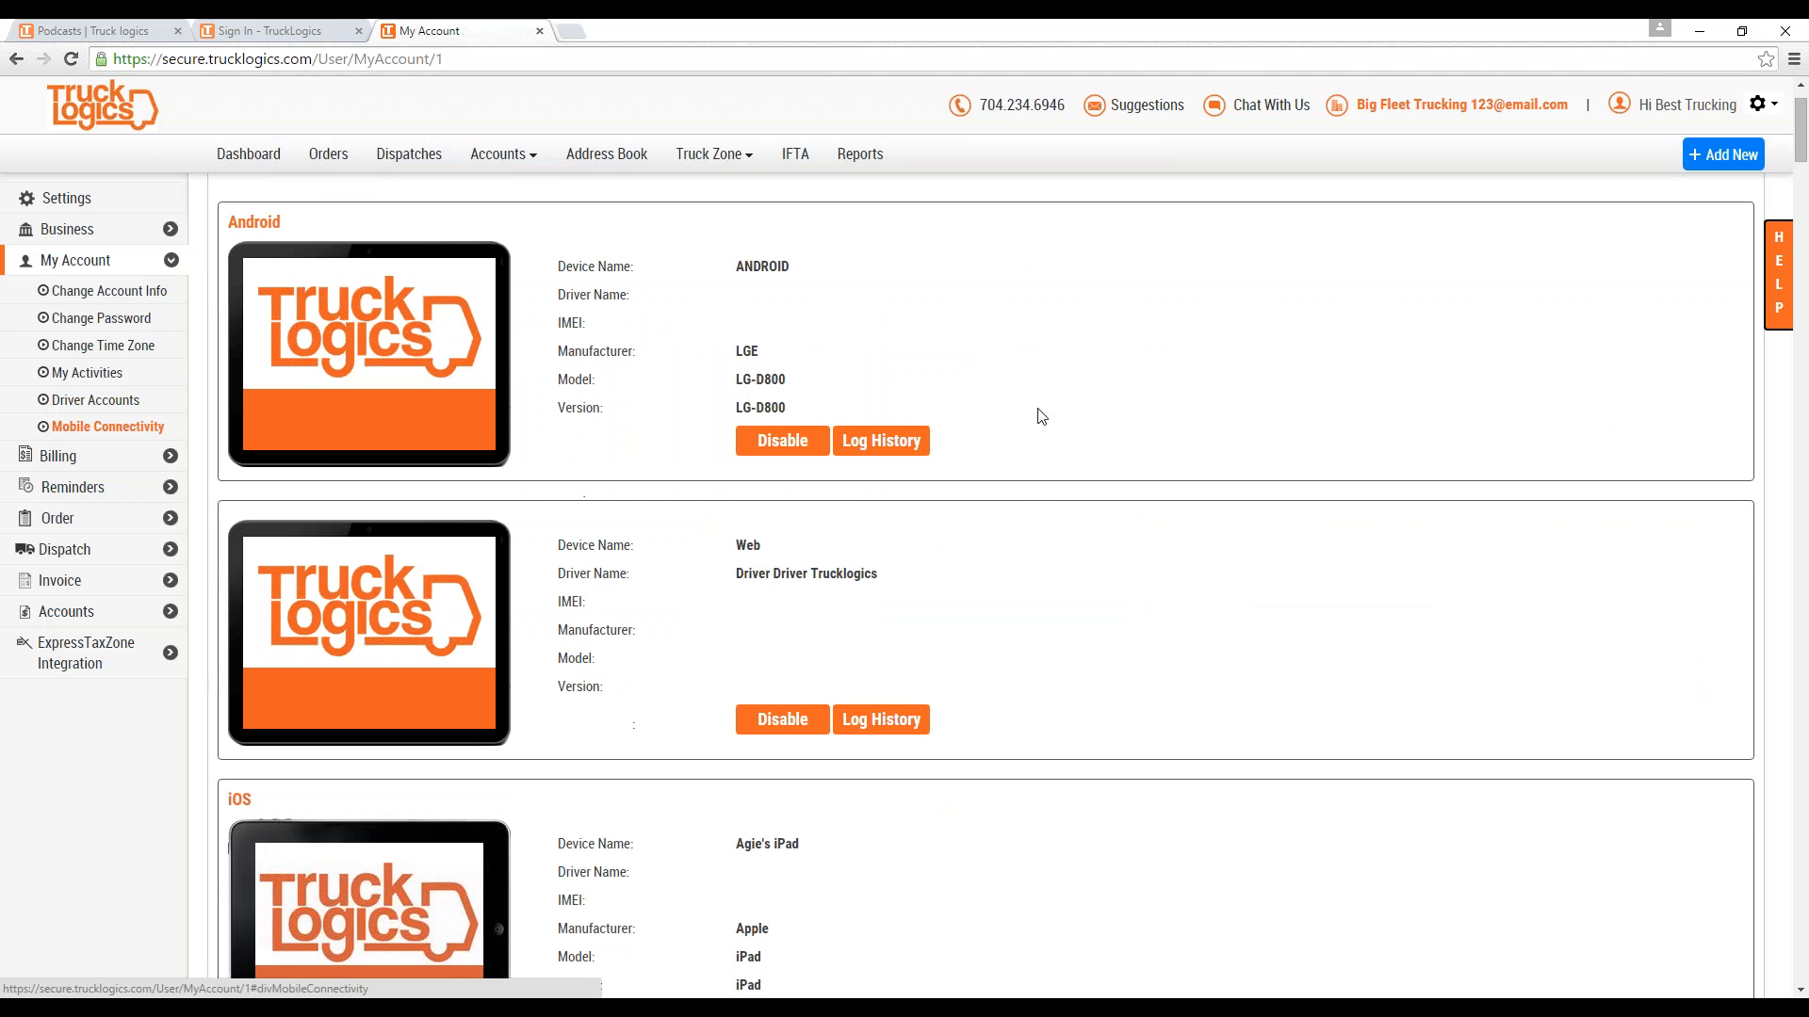
scroll(1041, 416, "down", 7)
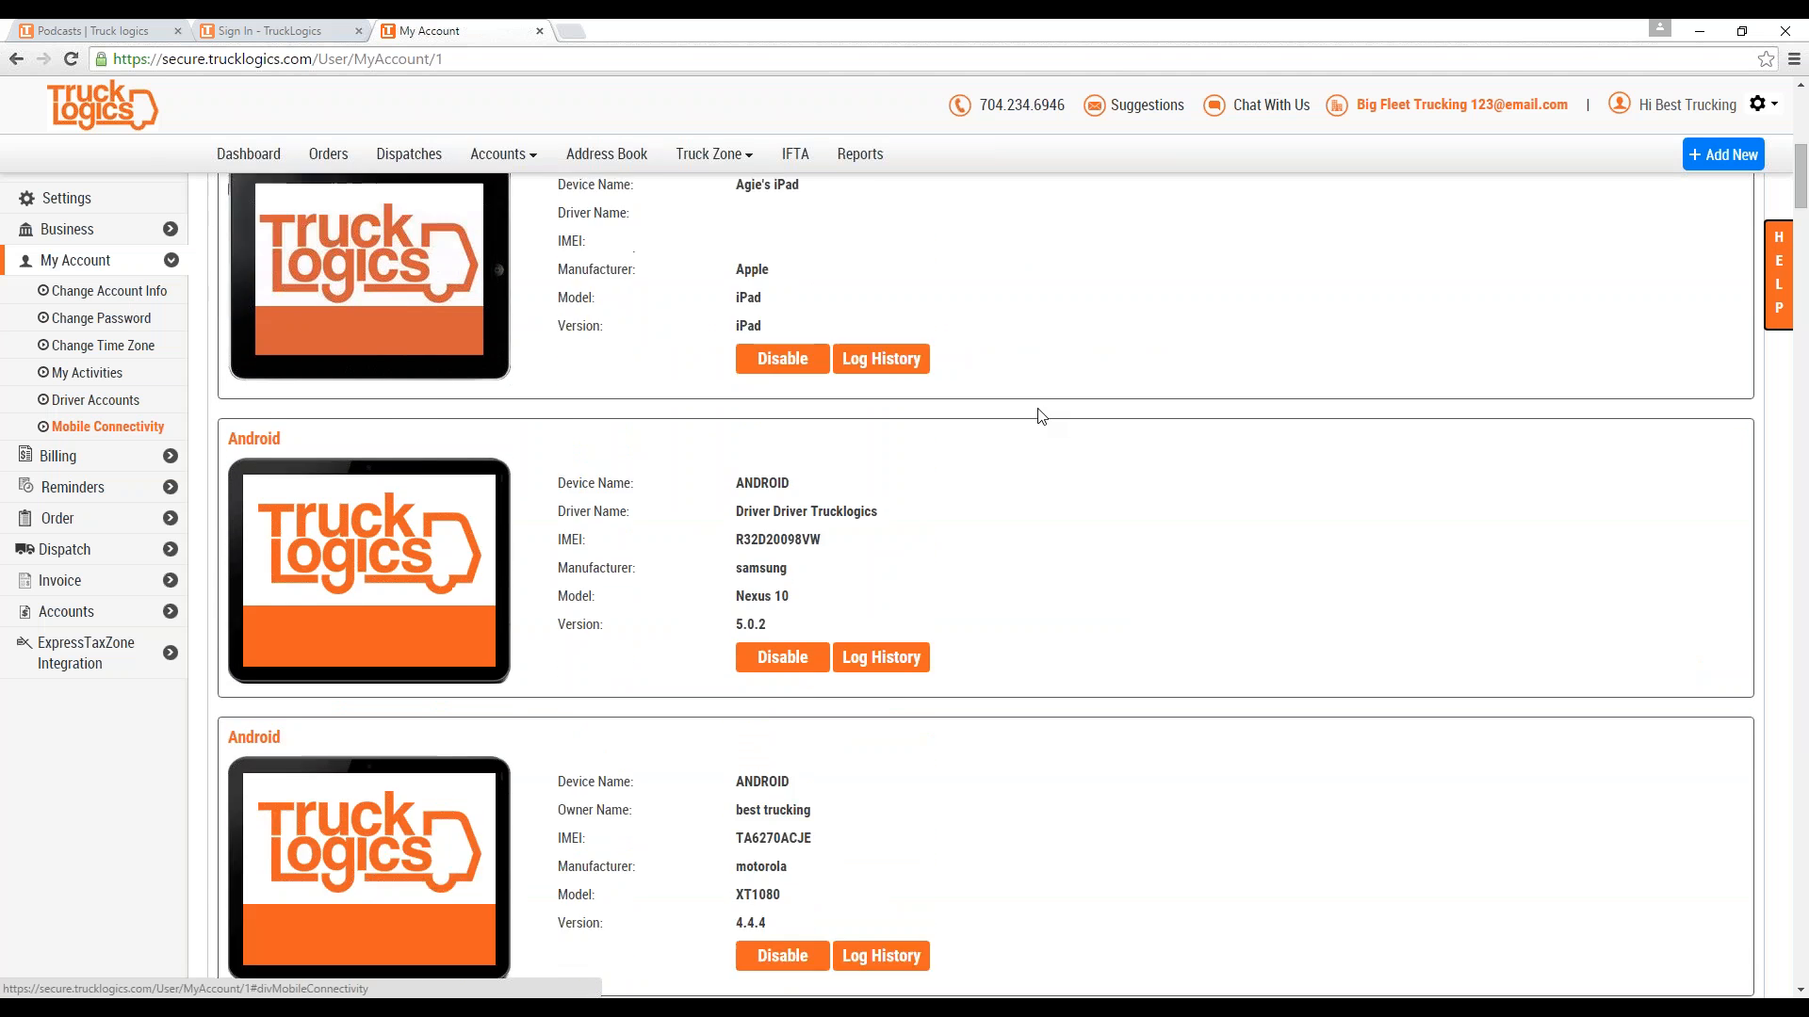
scroll(1041, 416, "down", 1)
scroll(1041, 416, "down", 3)
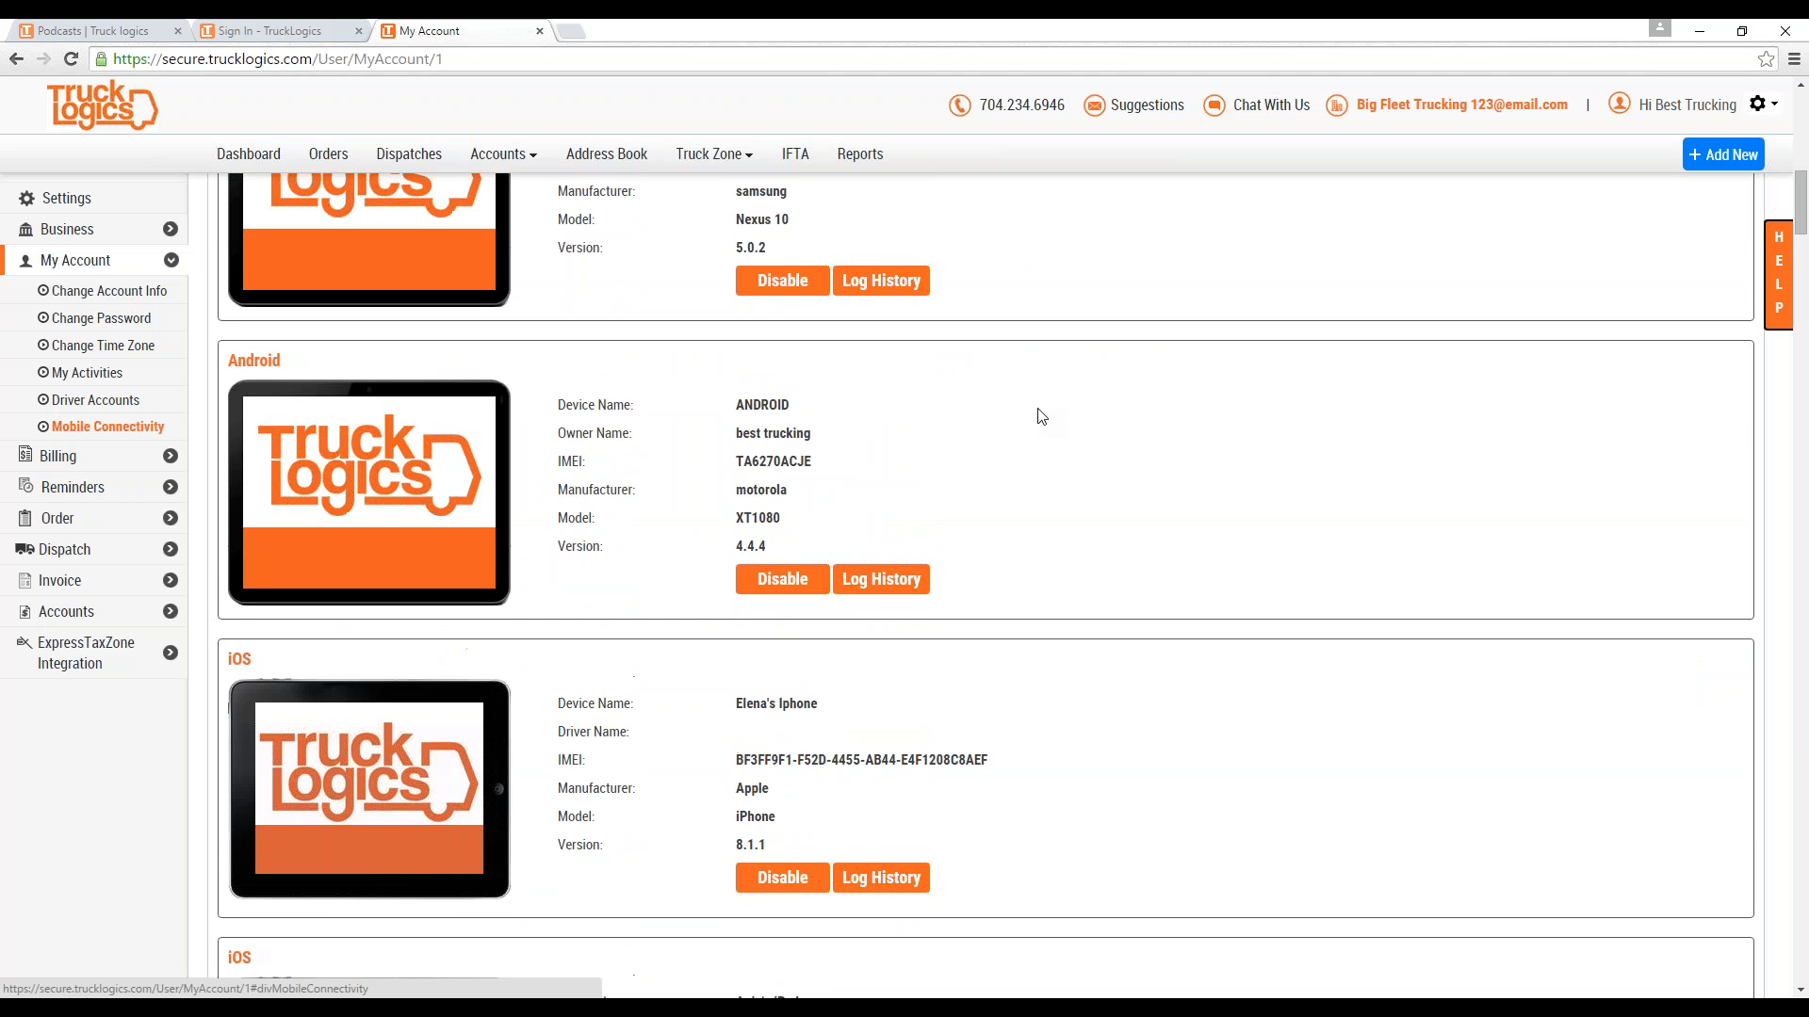
scroll(1041, 417, "down", 5)
scroll(1041, 416, "down", 4)
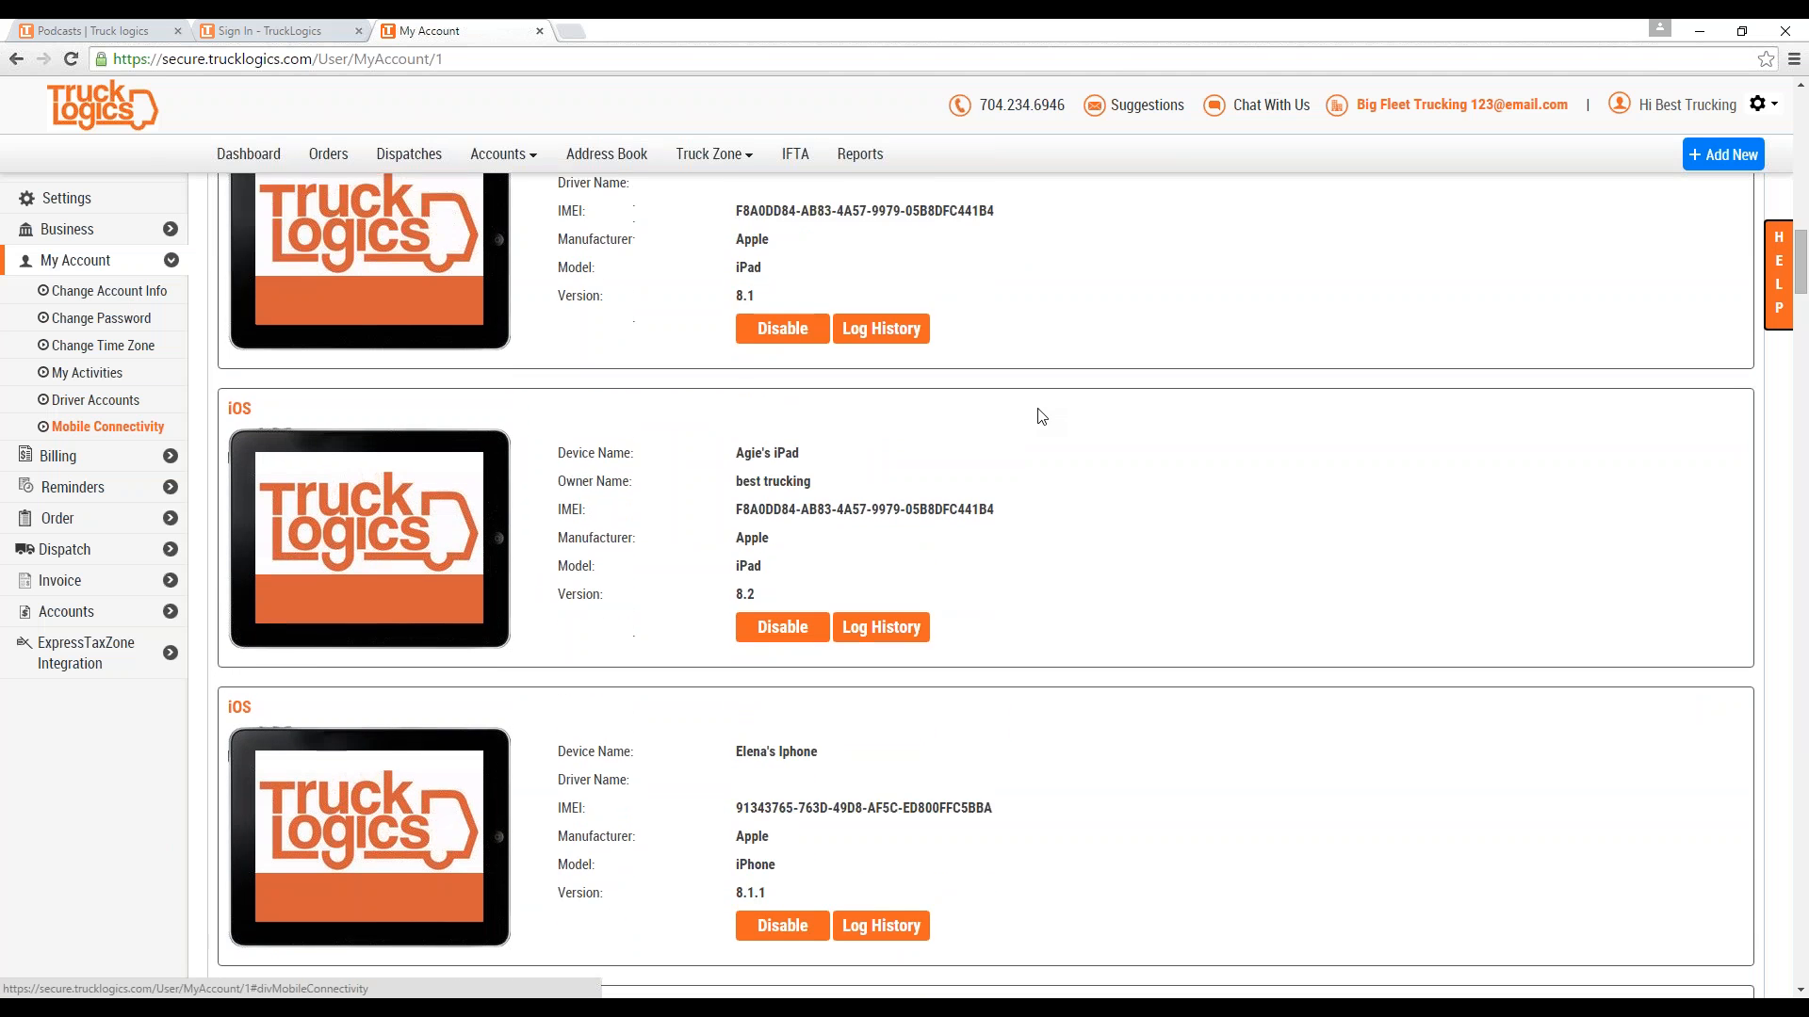
scroll(1041, 417, "up", 15)
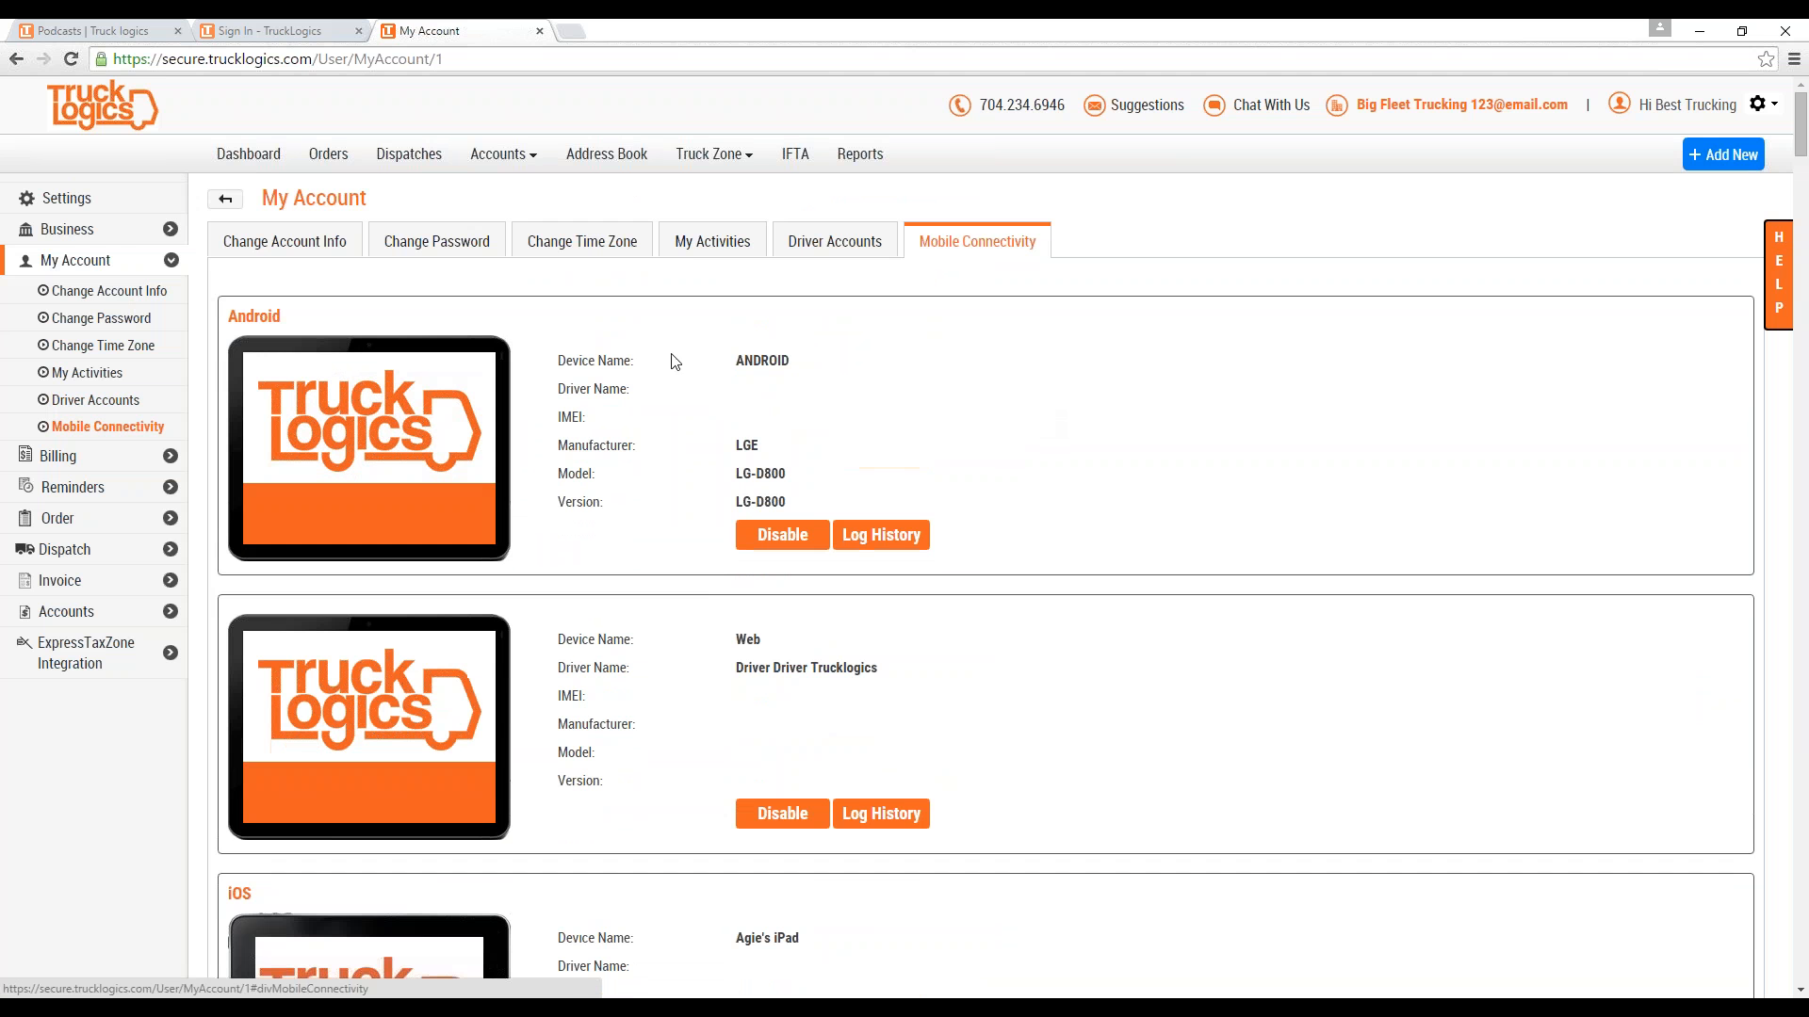
left_click(224, 200)
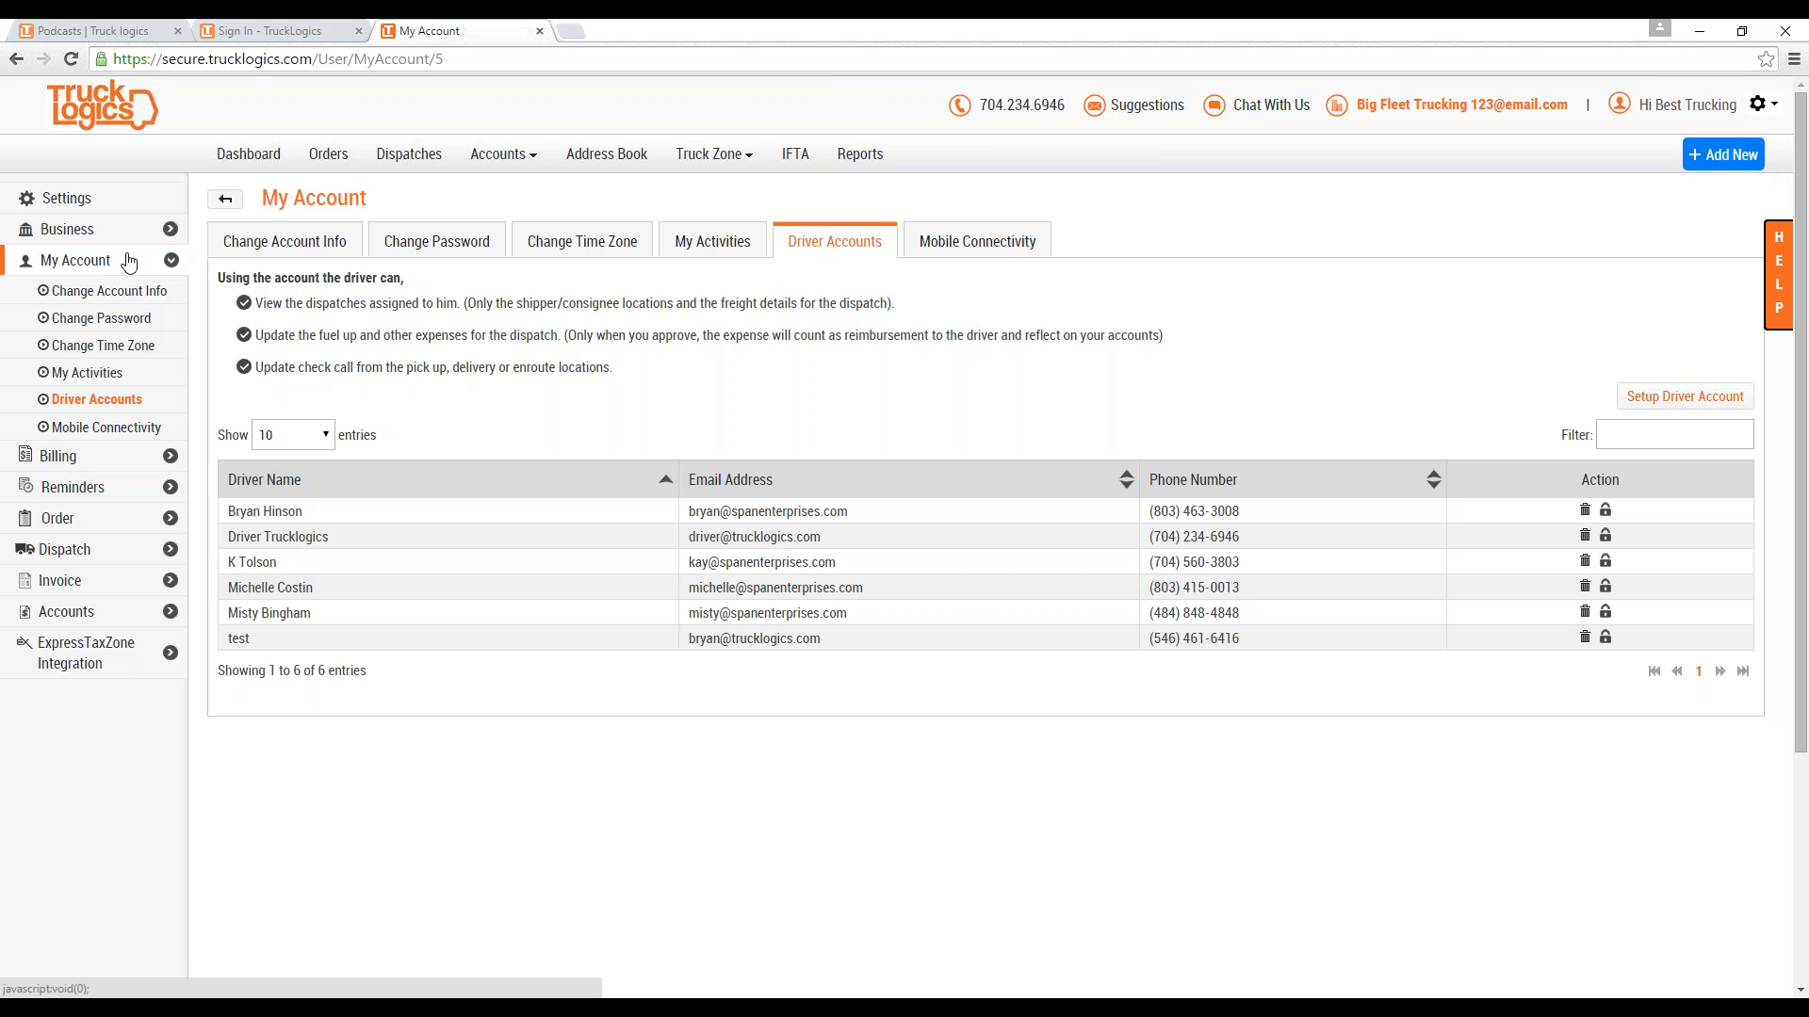
left_click(224, 200)
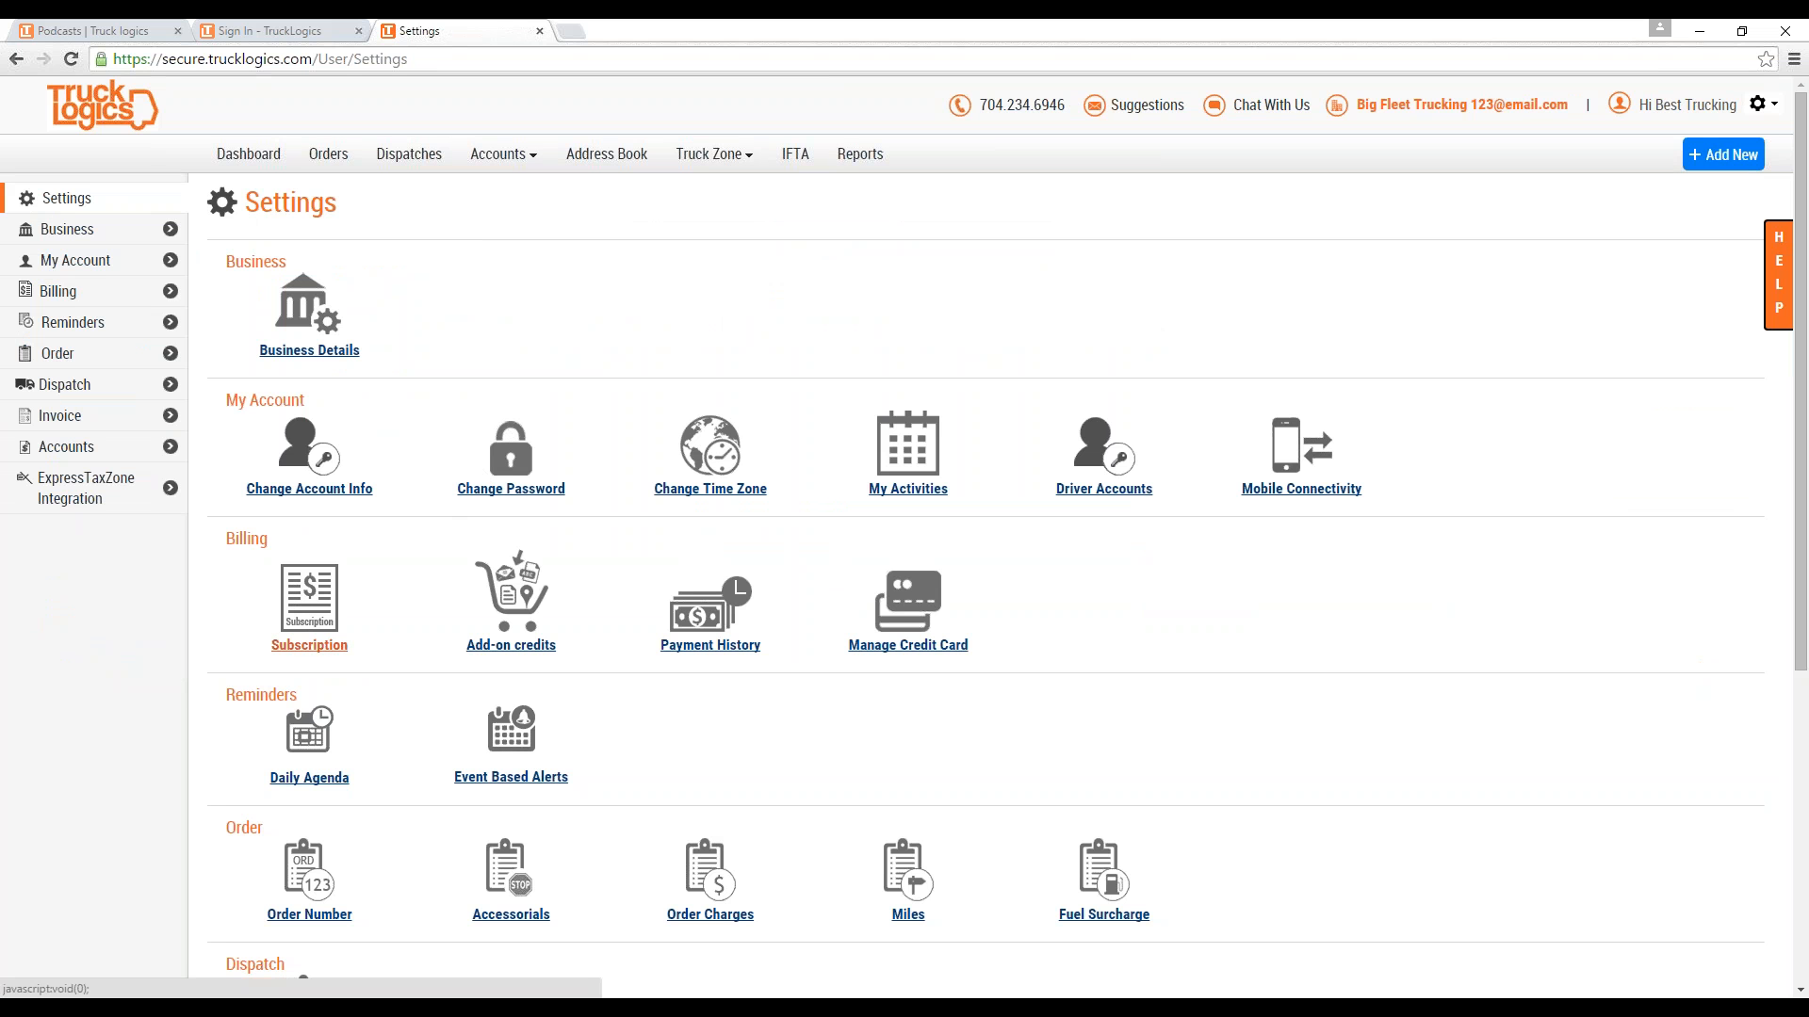
View the Subscription, Add-on credits, Payment History and Manage Credit Card billing pages, and return to the settings overview.
left_click(310, 647)
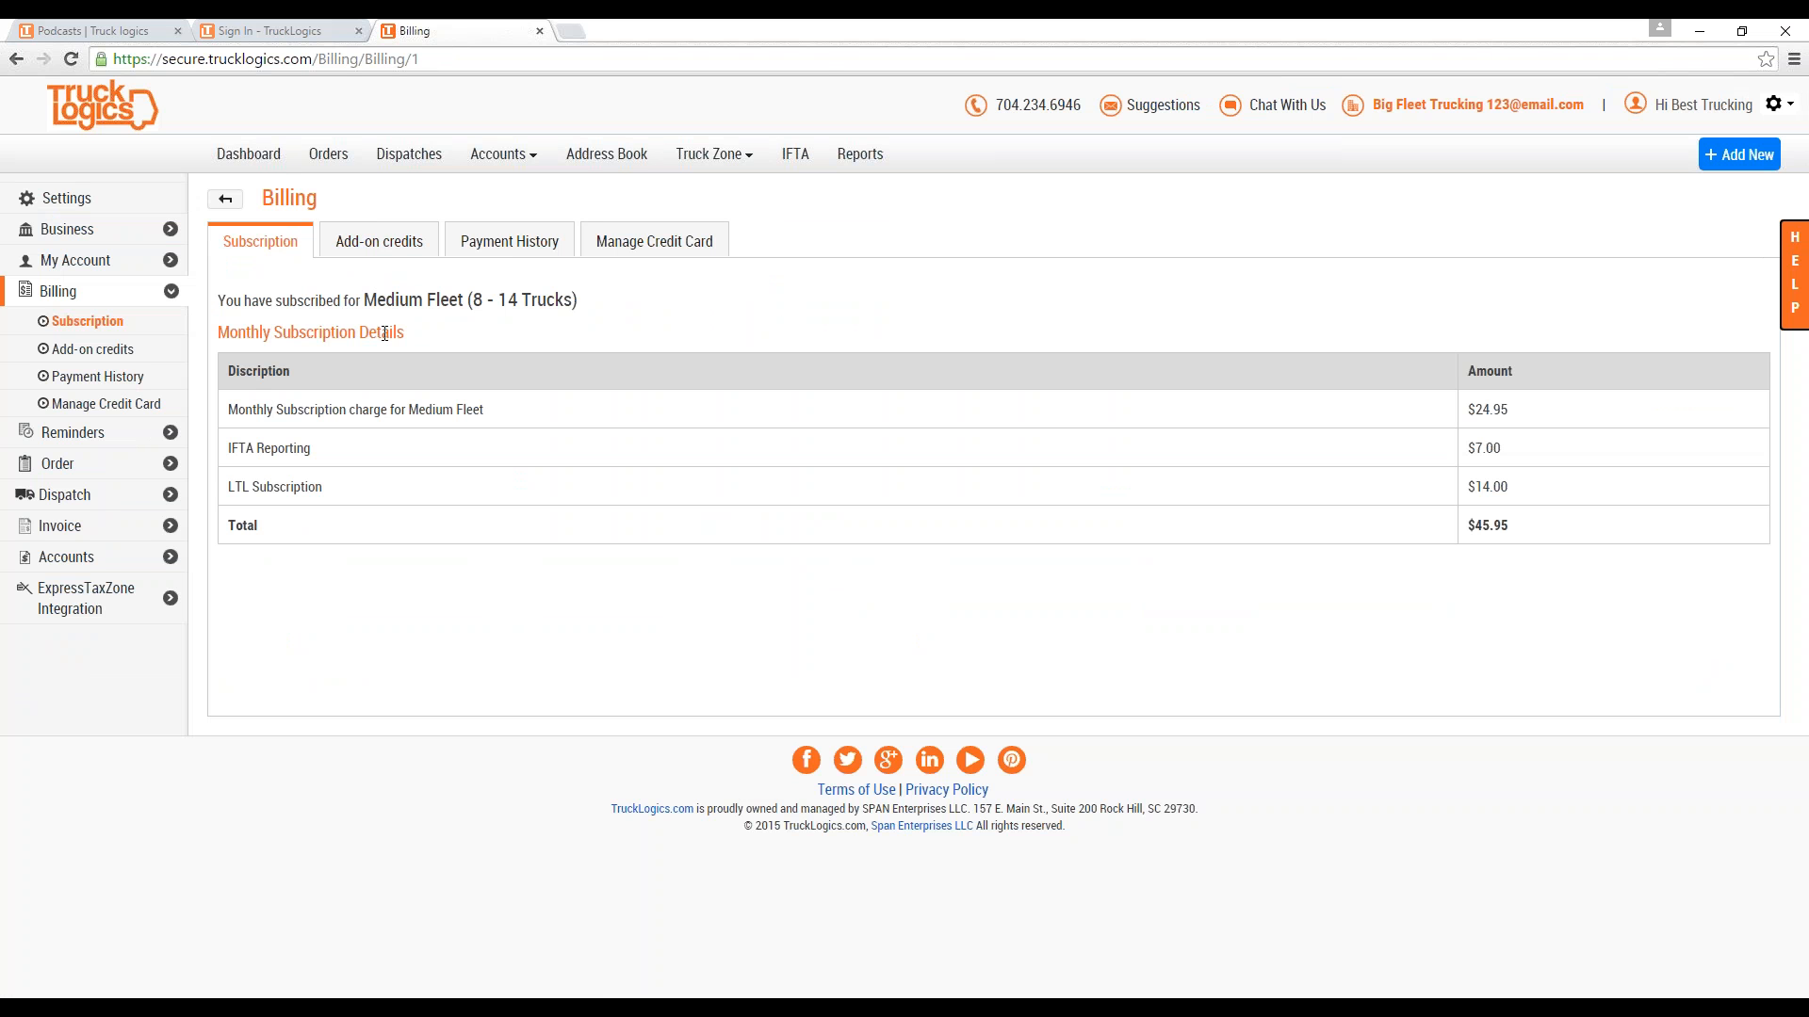
left_click(391, 249)
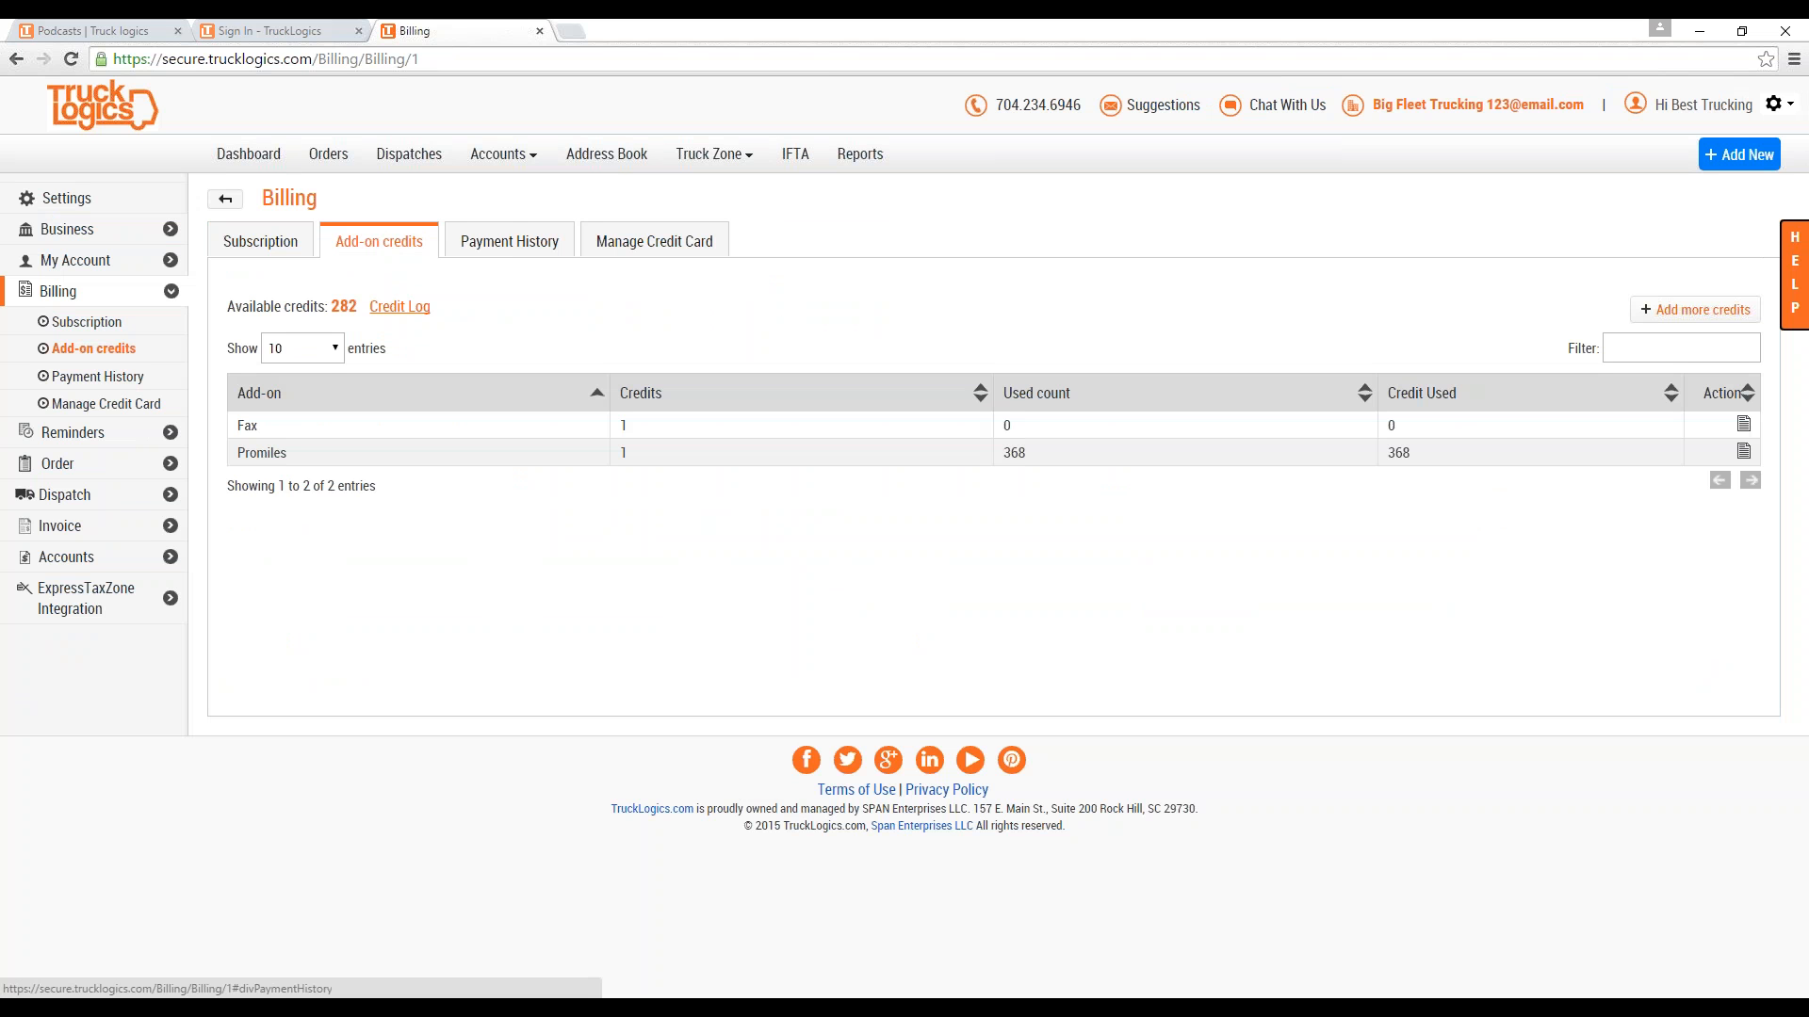
left_click(496, 255)
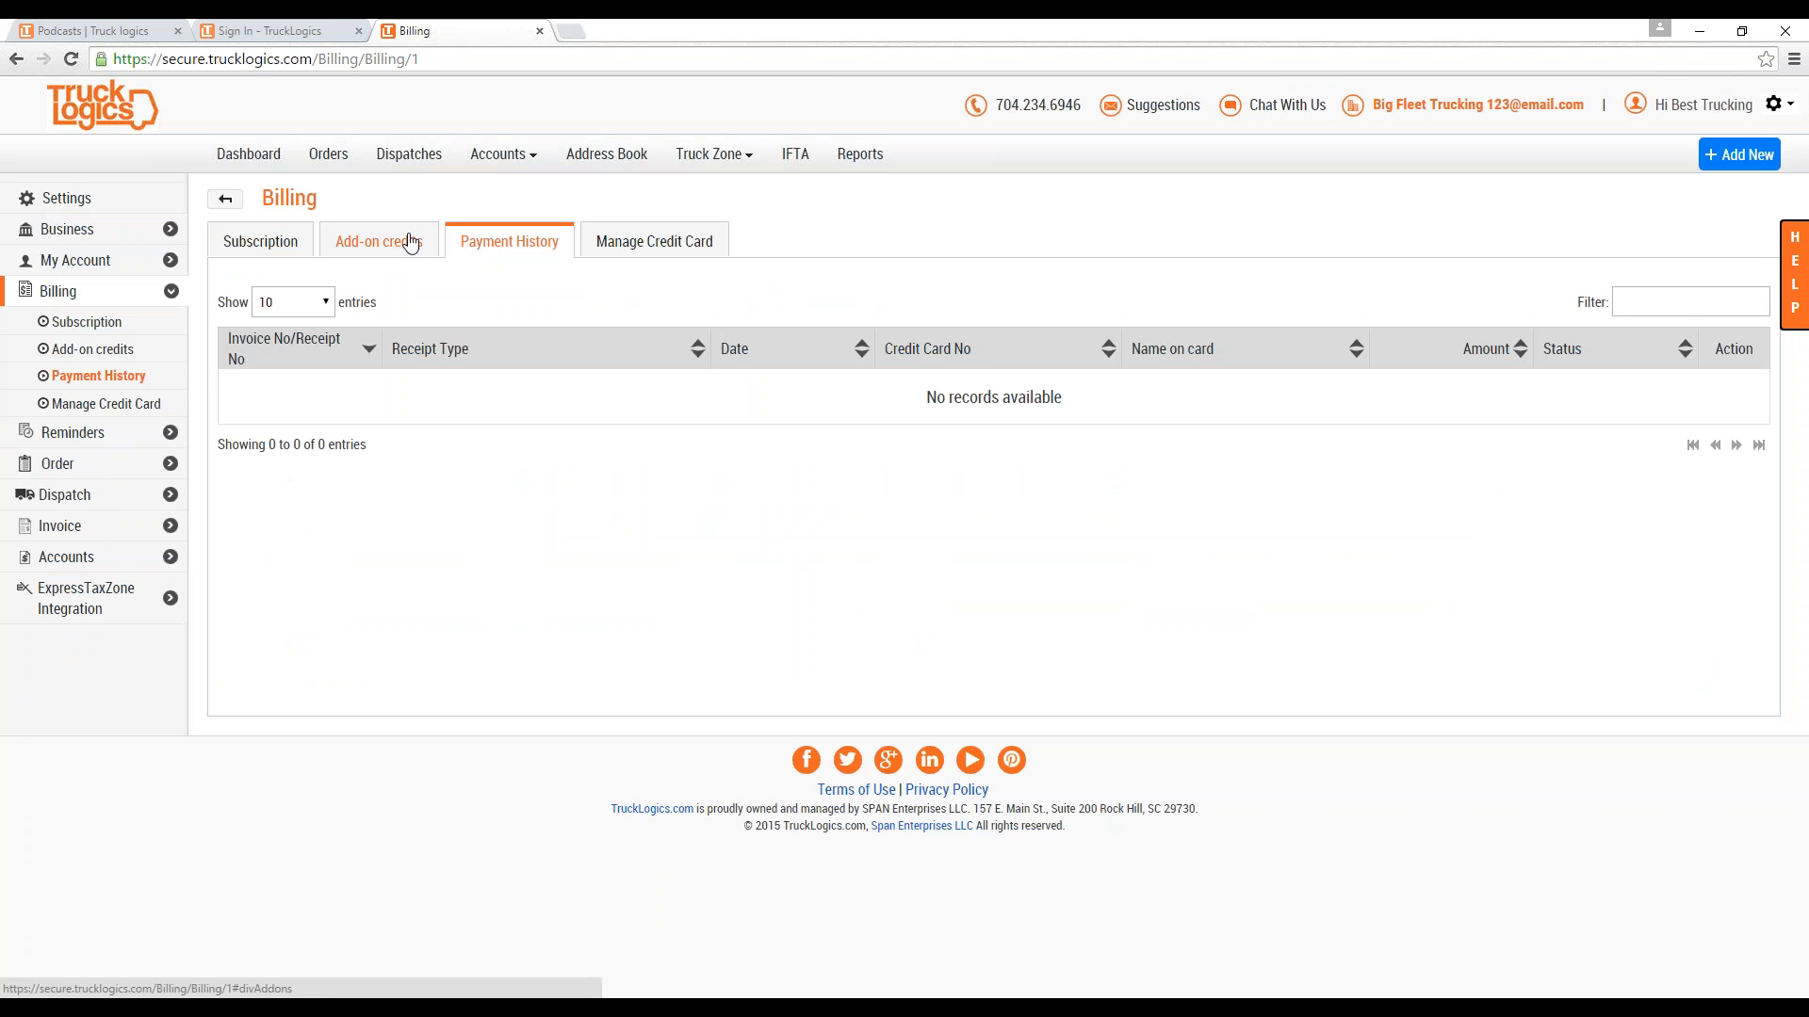
left_click(630, 251)
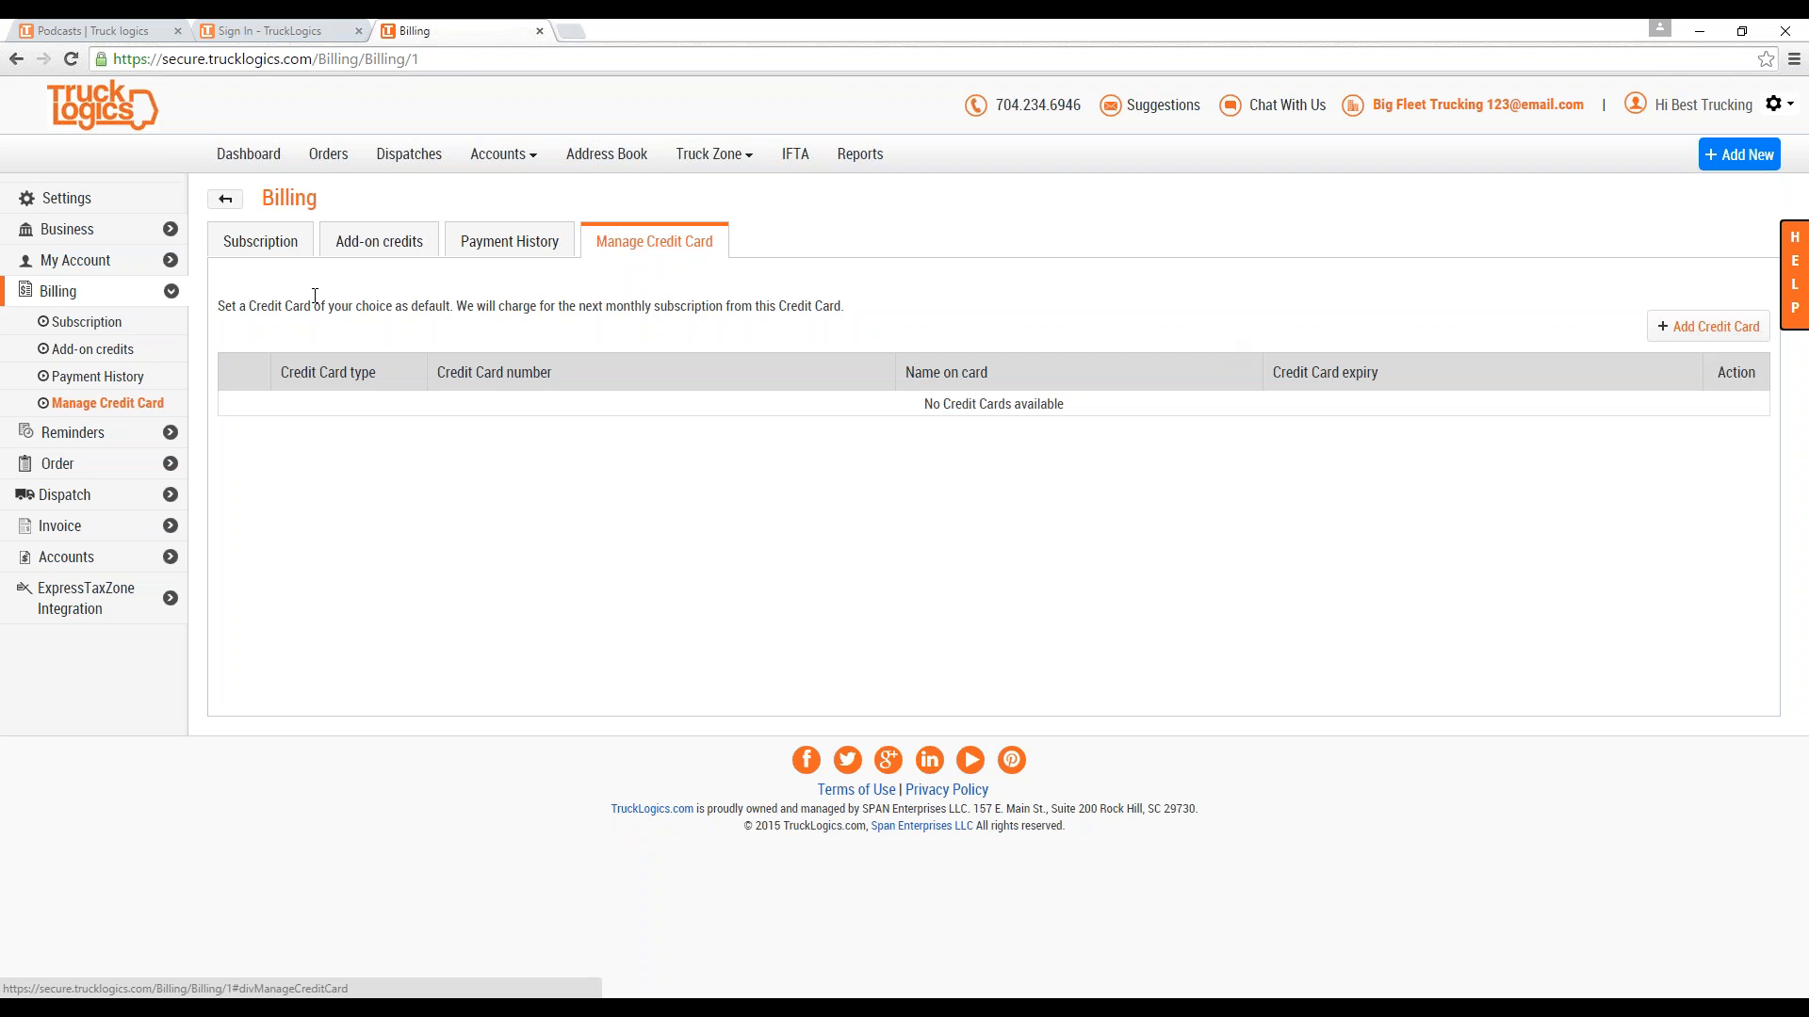
left_click(226, 201)
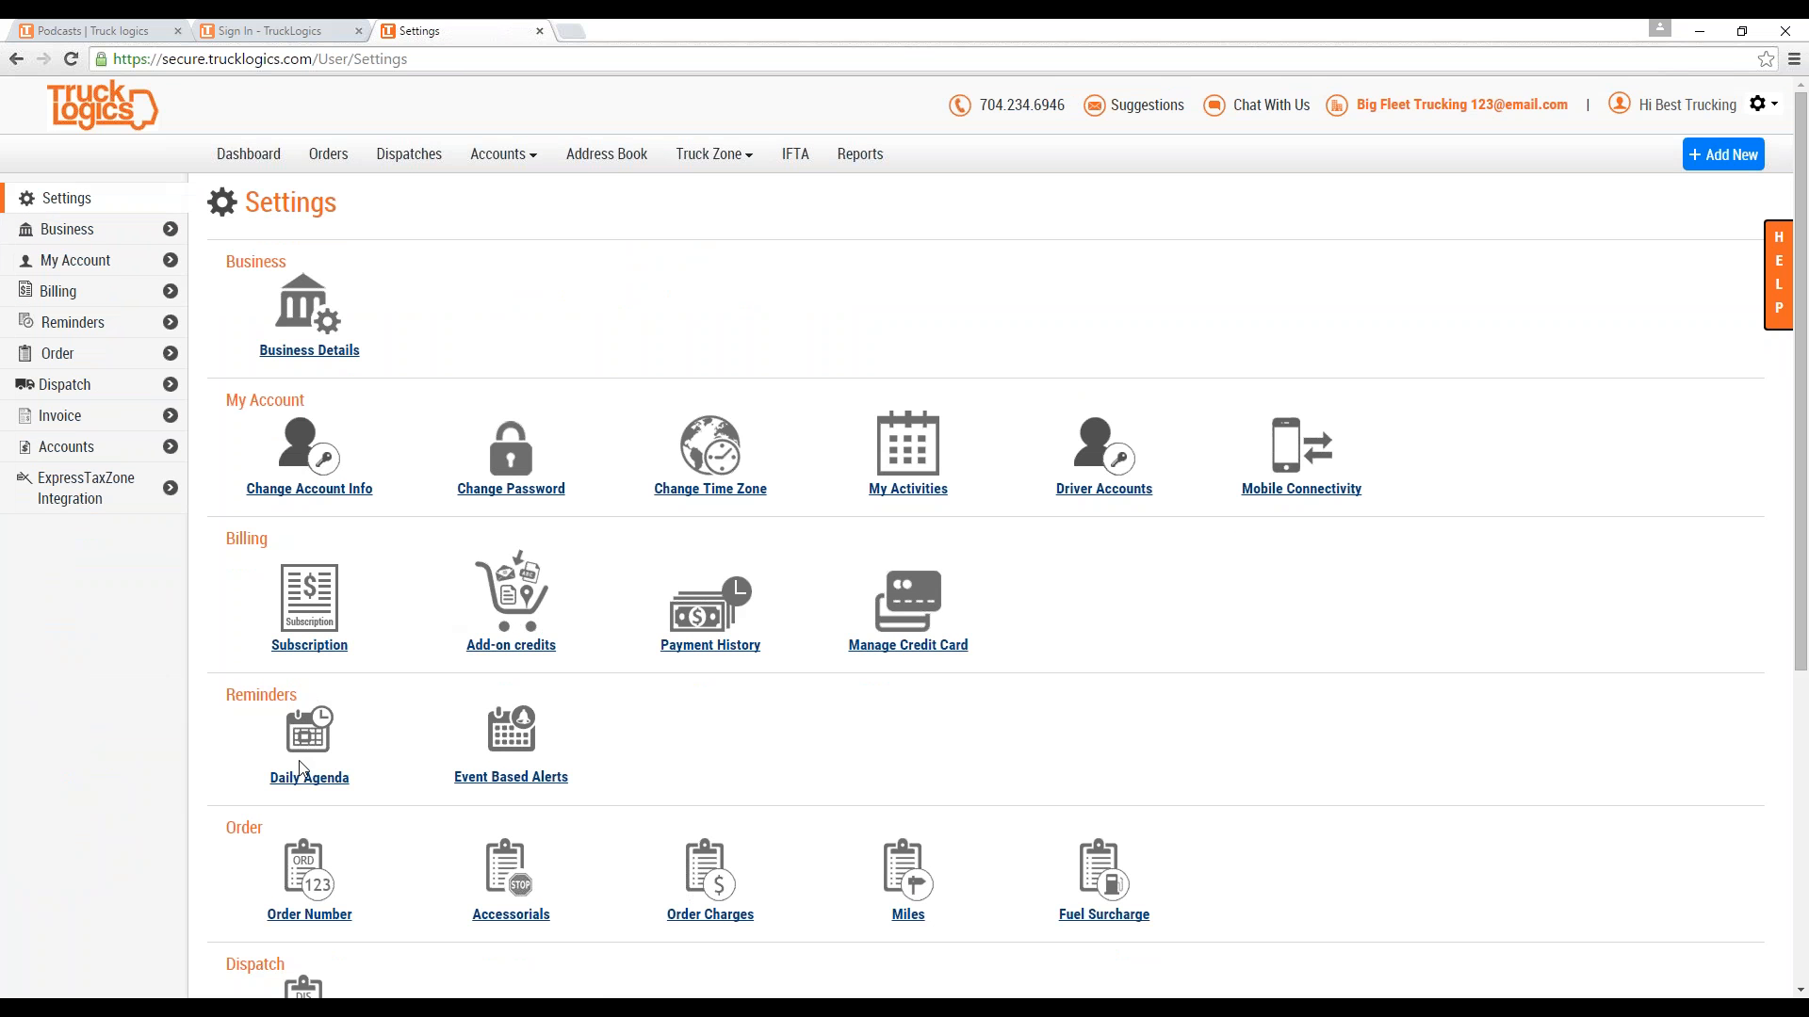
Open the Daily Agenda reminder settings and review the daily alert email option.
scroll(269, 685, "down", 1)
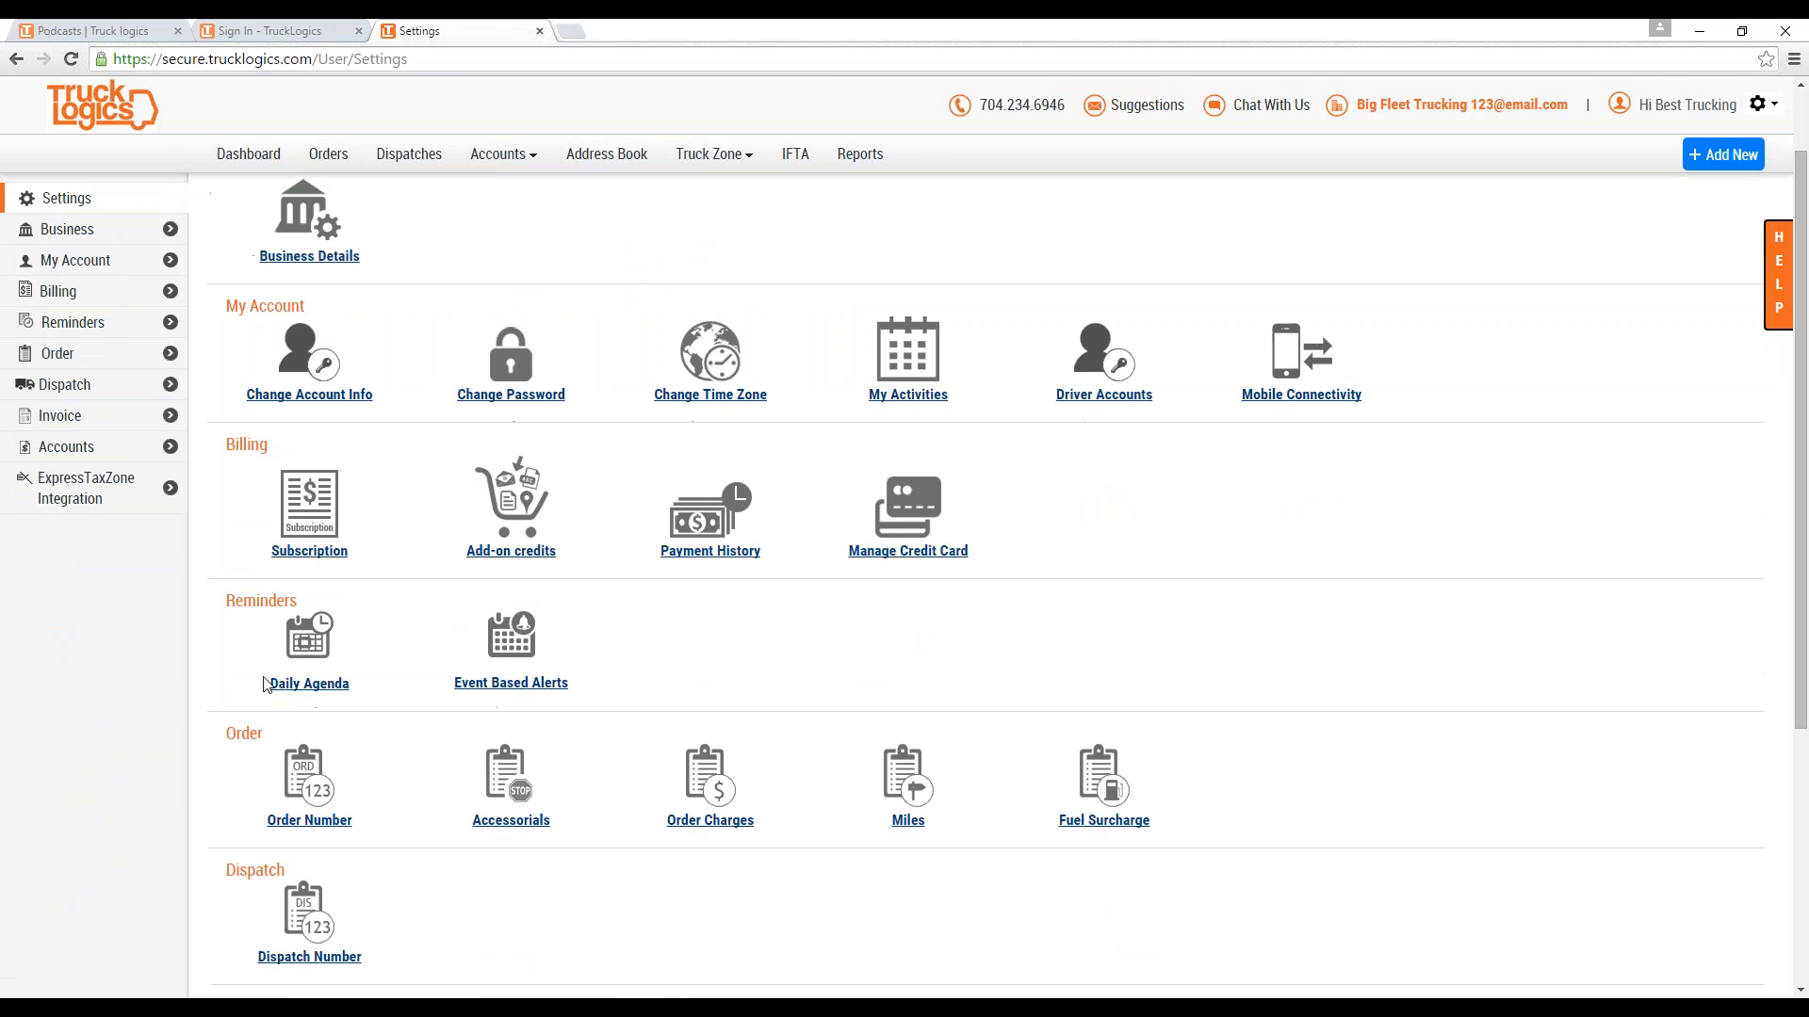
scroll(268, 626, "down", 1)
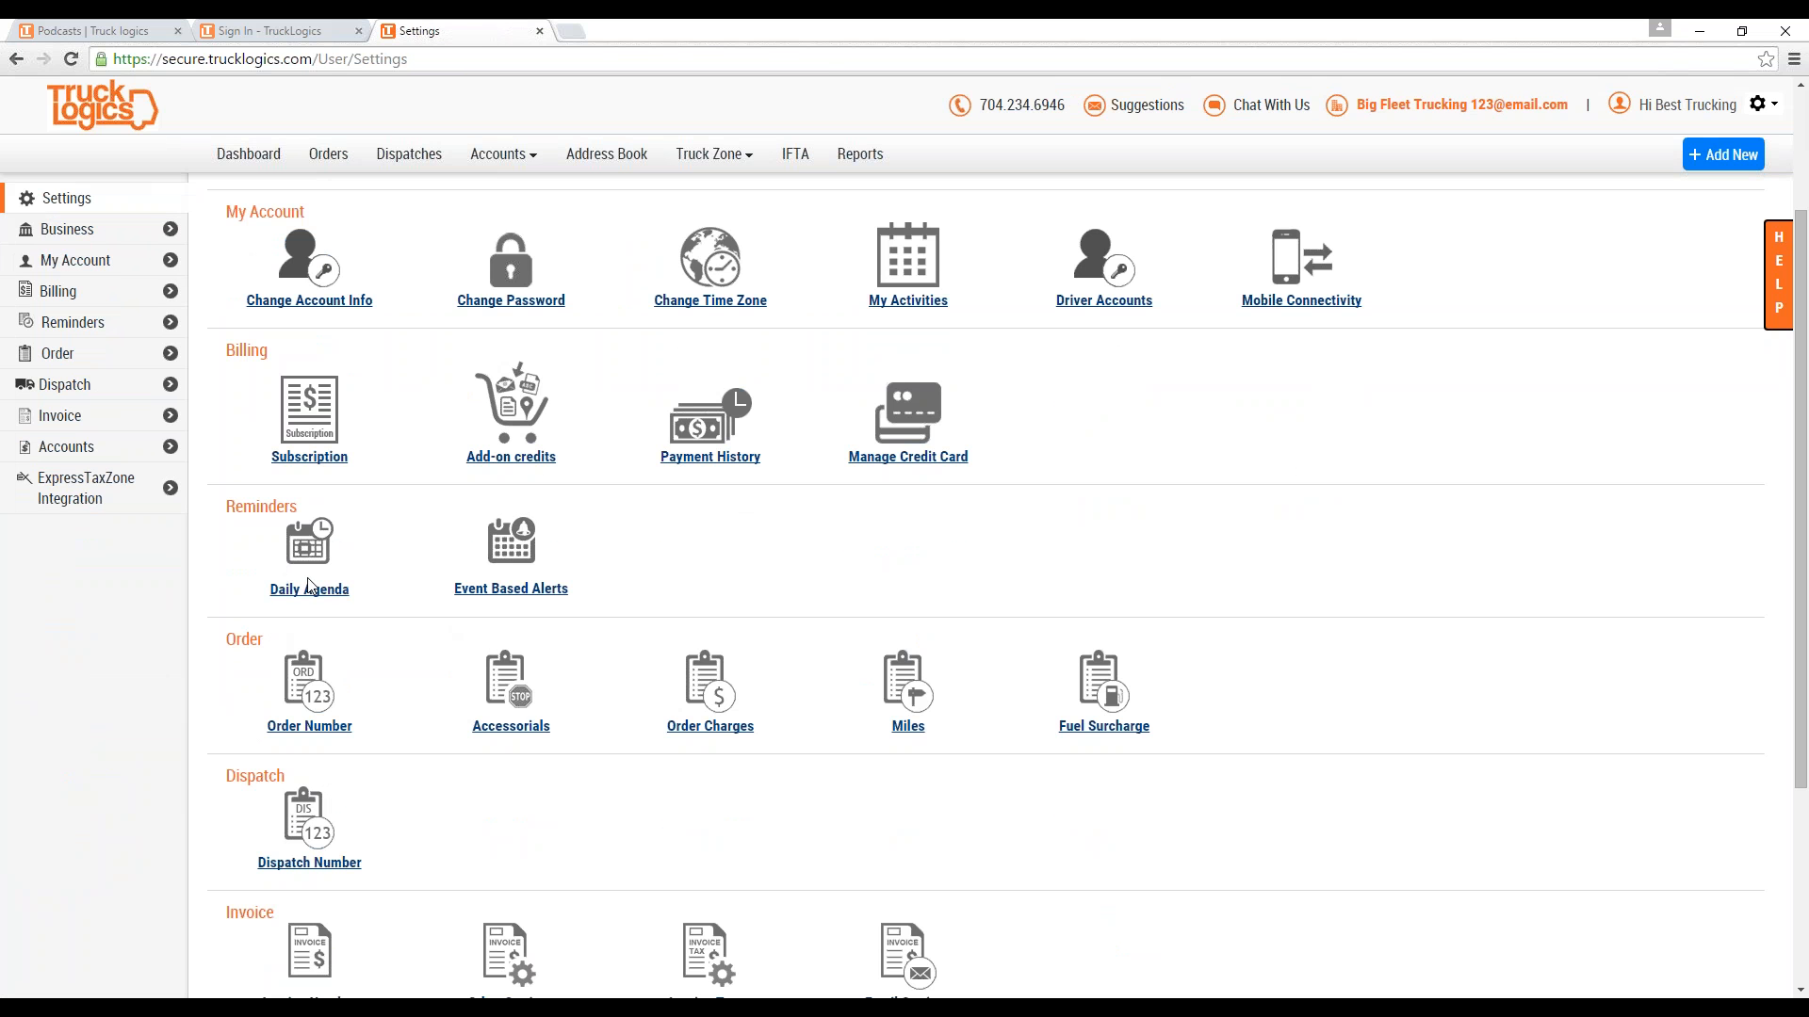
left_click(323, 590)
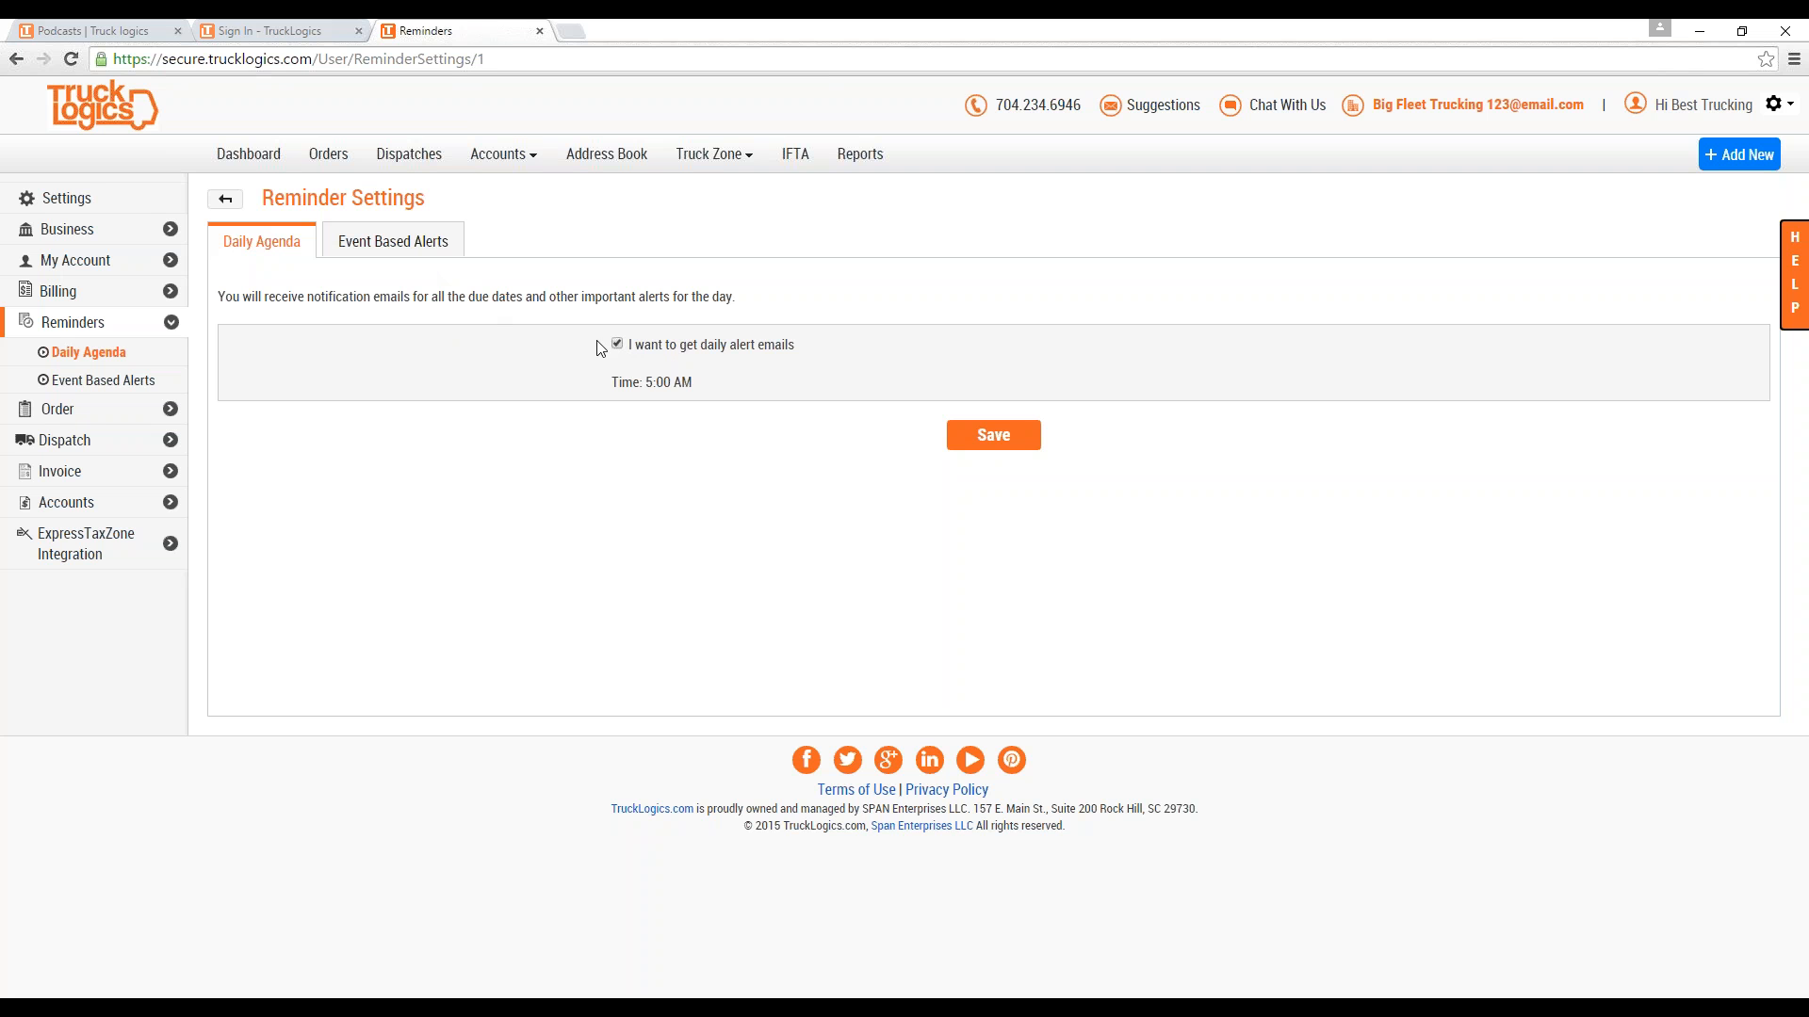
Review the Event Based Alerts reminders and their Days Before fields, and return to the settings overview.
left_click(395, 252)
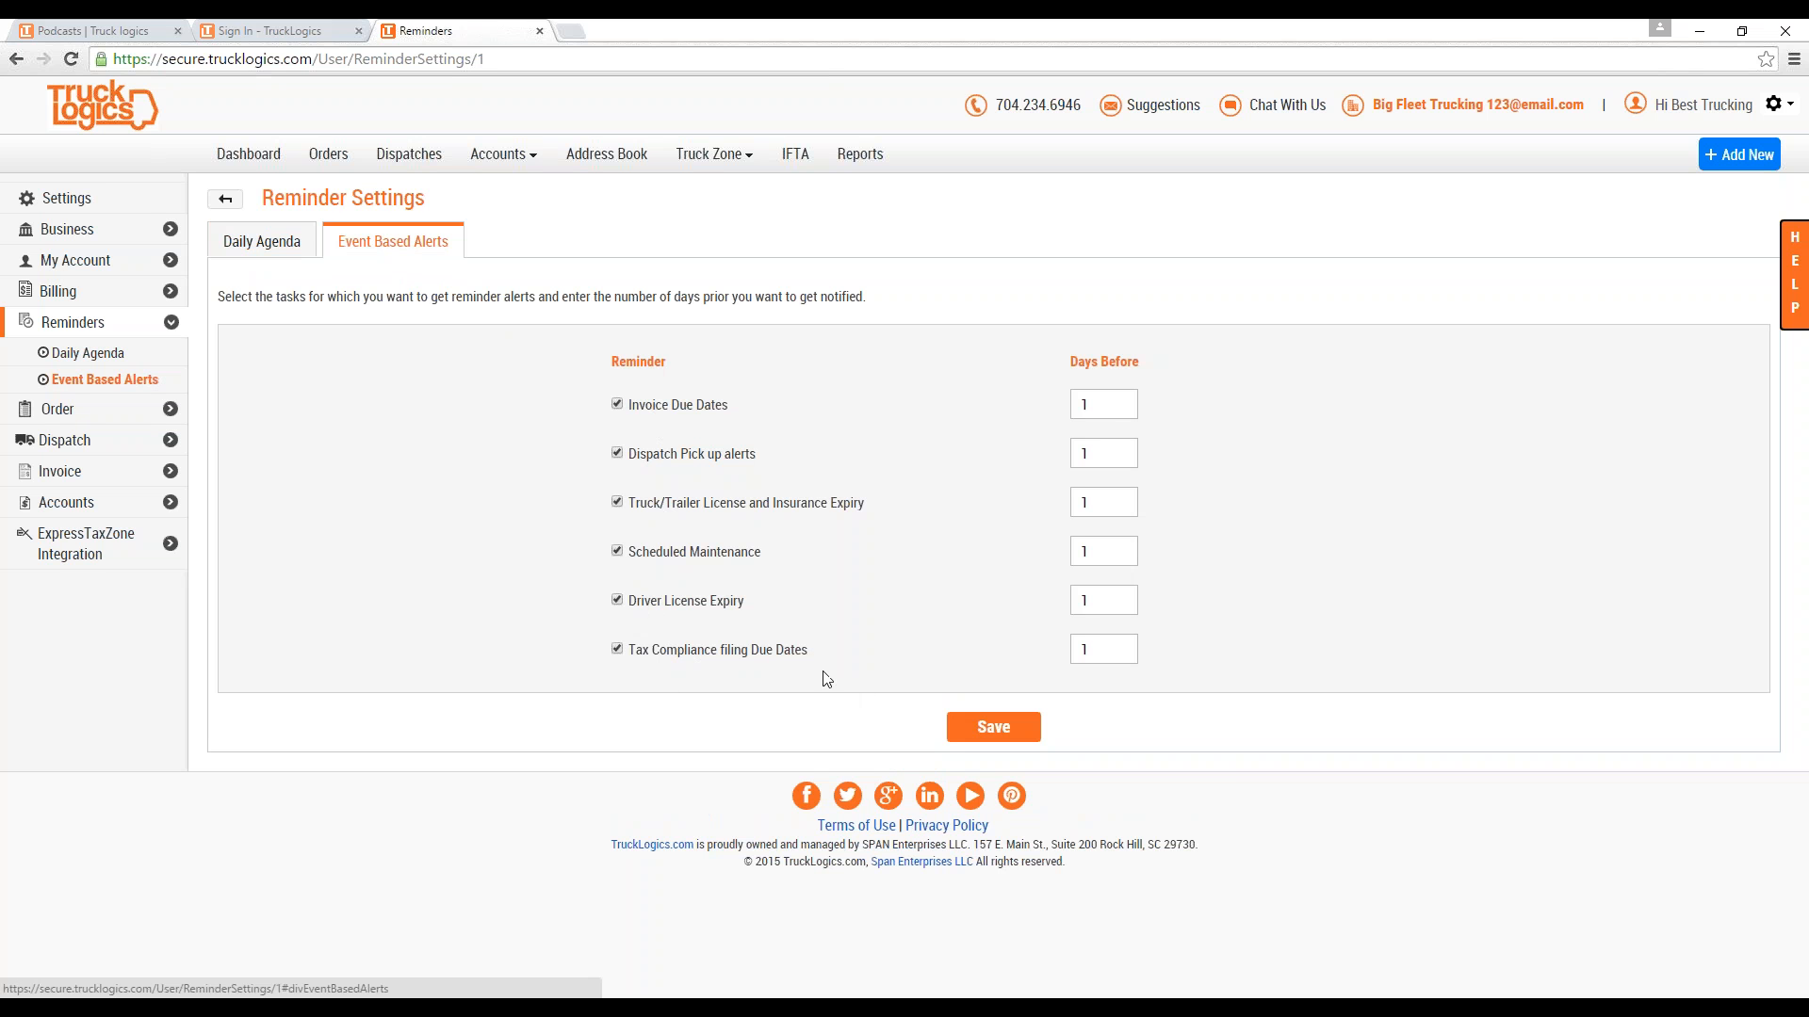
left_click(1098, 409)
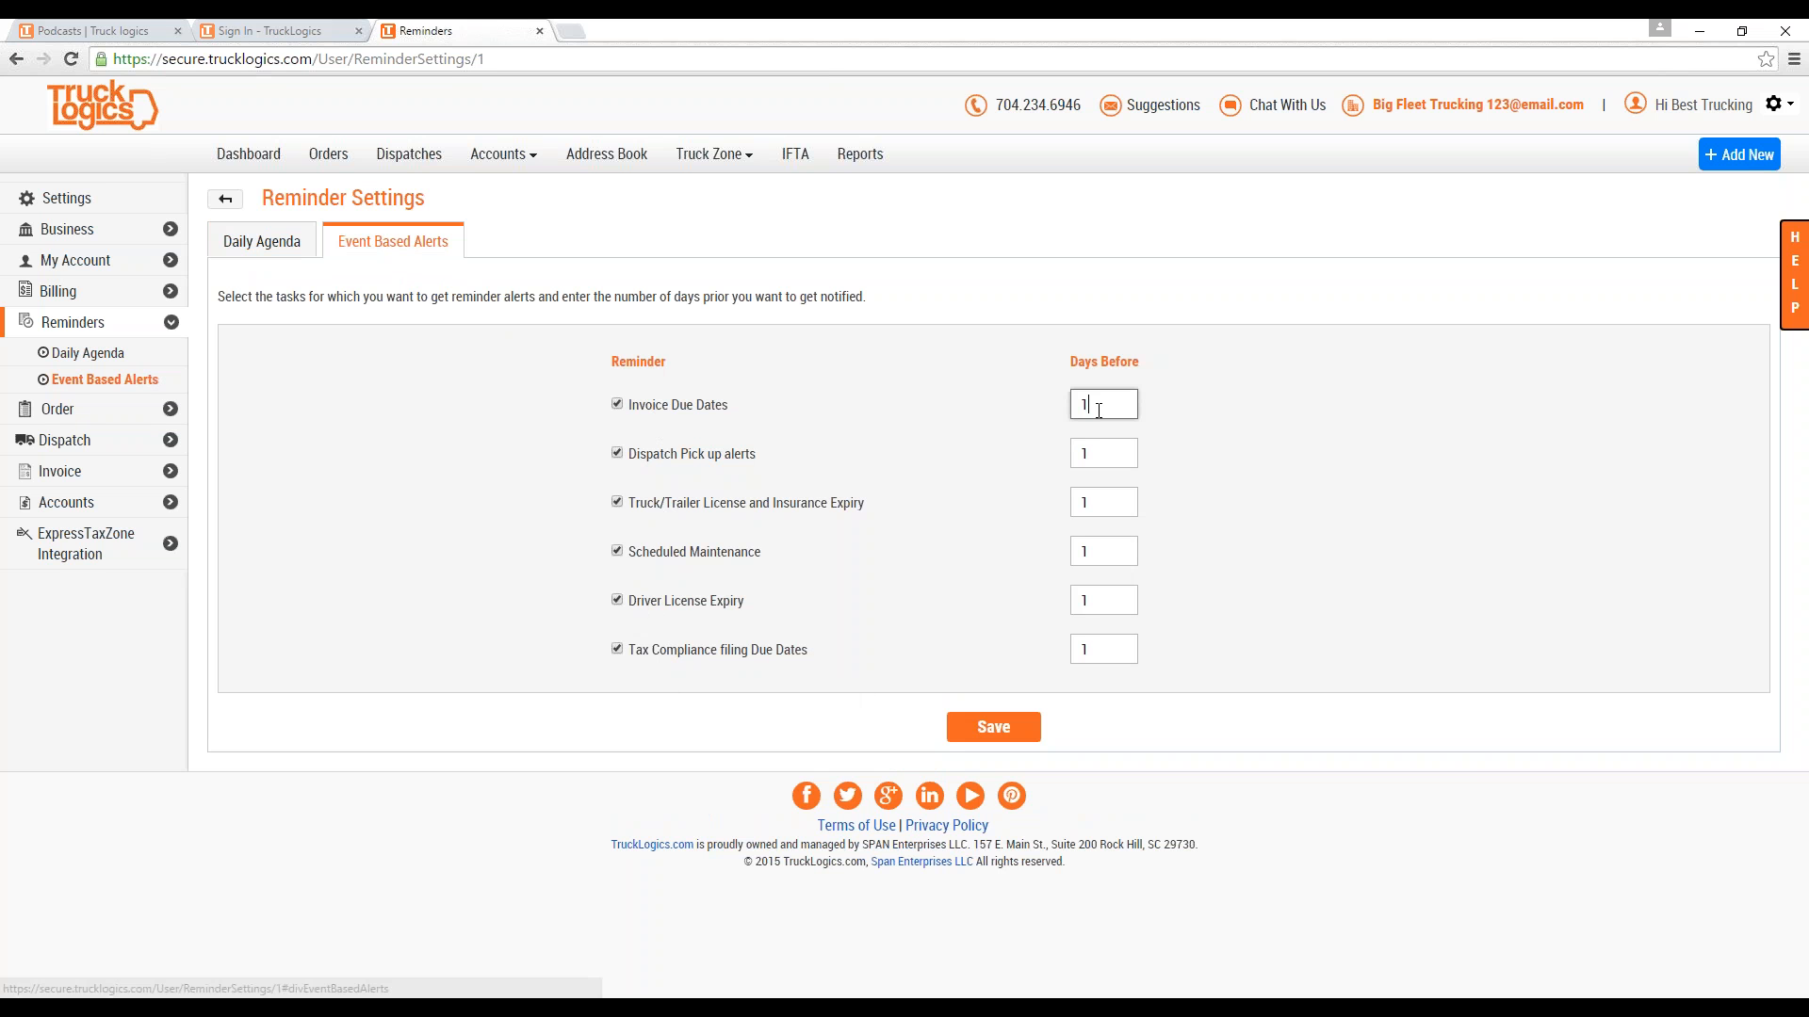
left_click(1099, 456)
left_click(1100, 501)
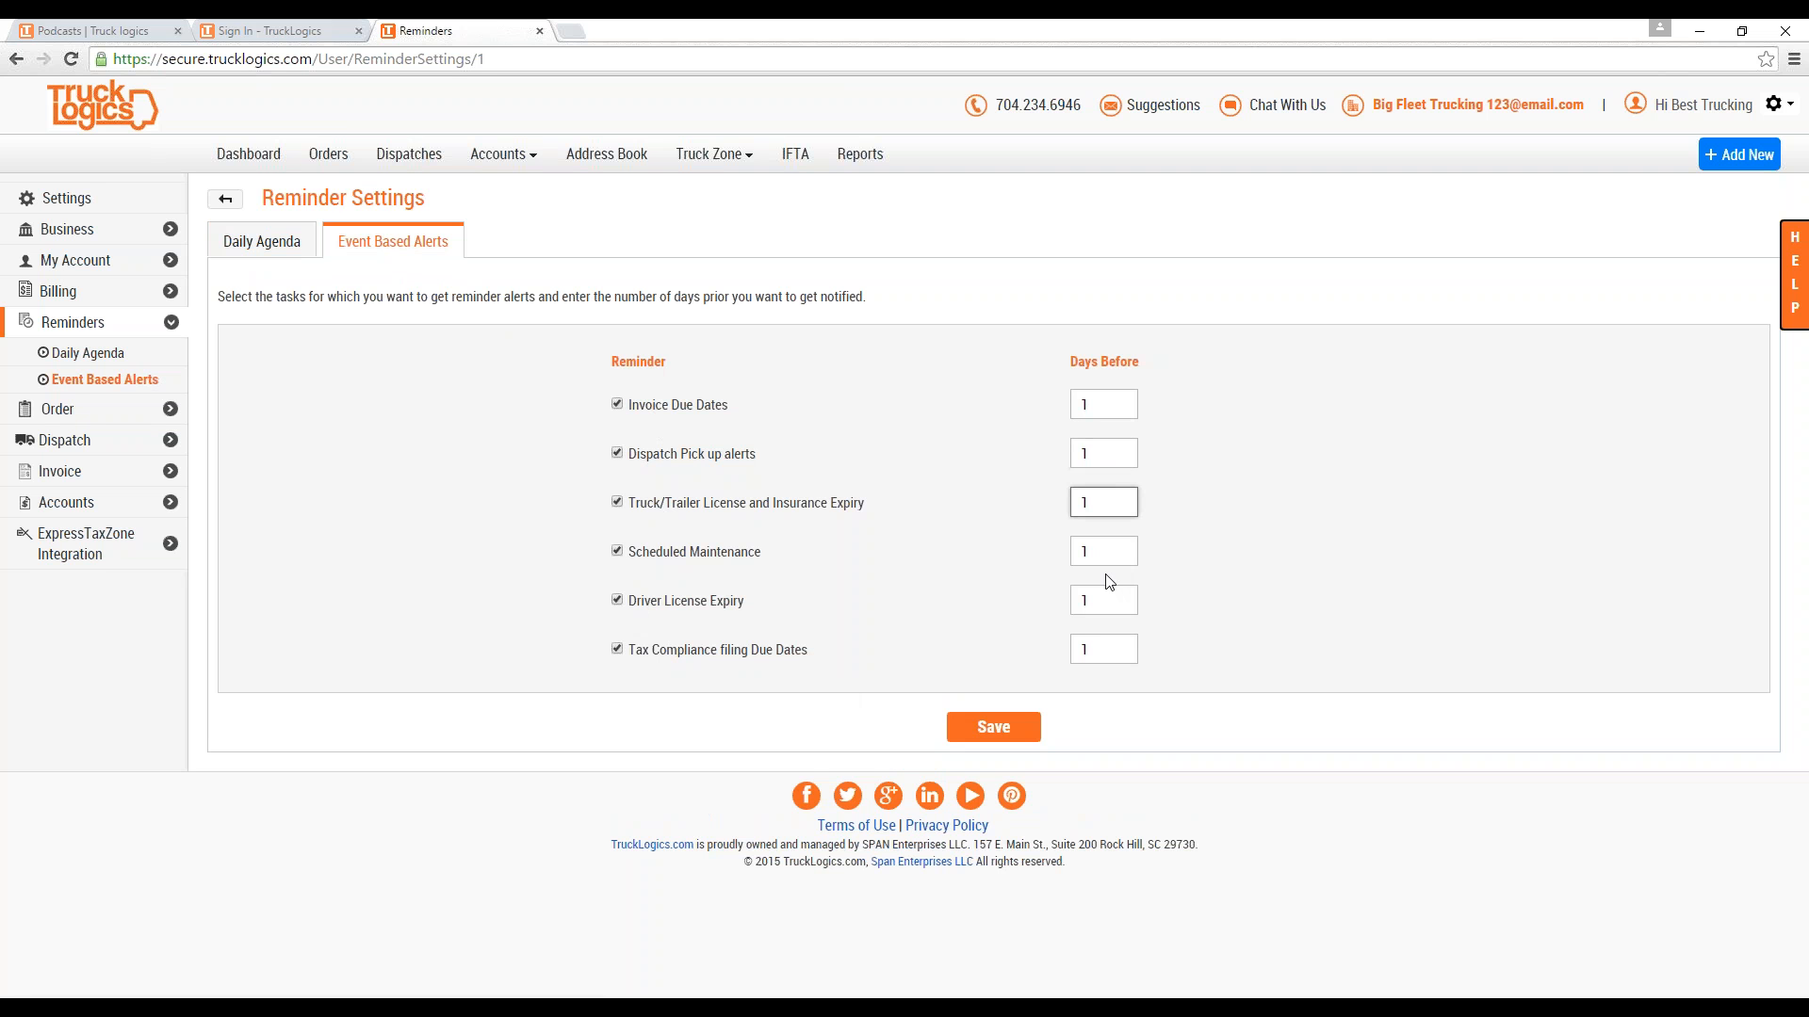
left_click(1097, 551)
left_click(1103, 604)
left_click(226, 197)
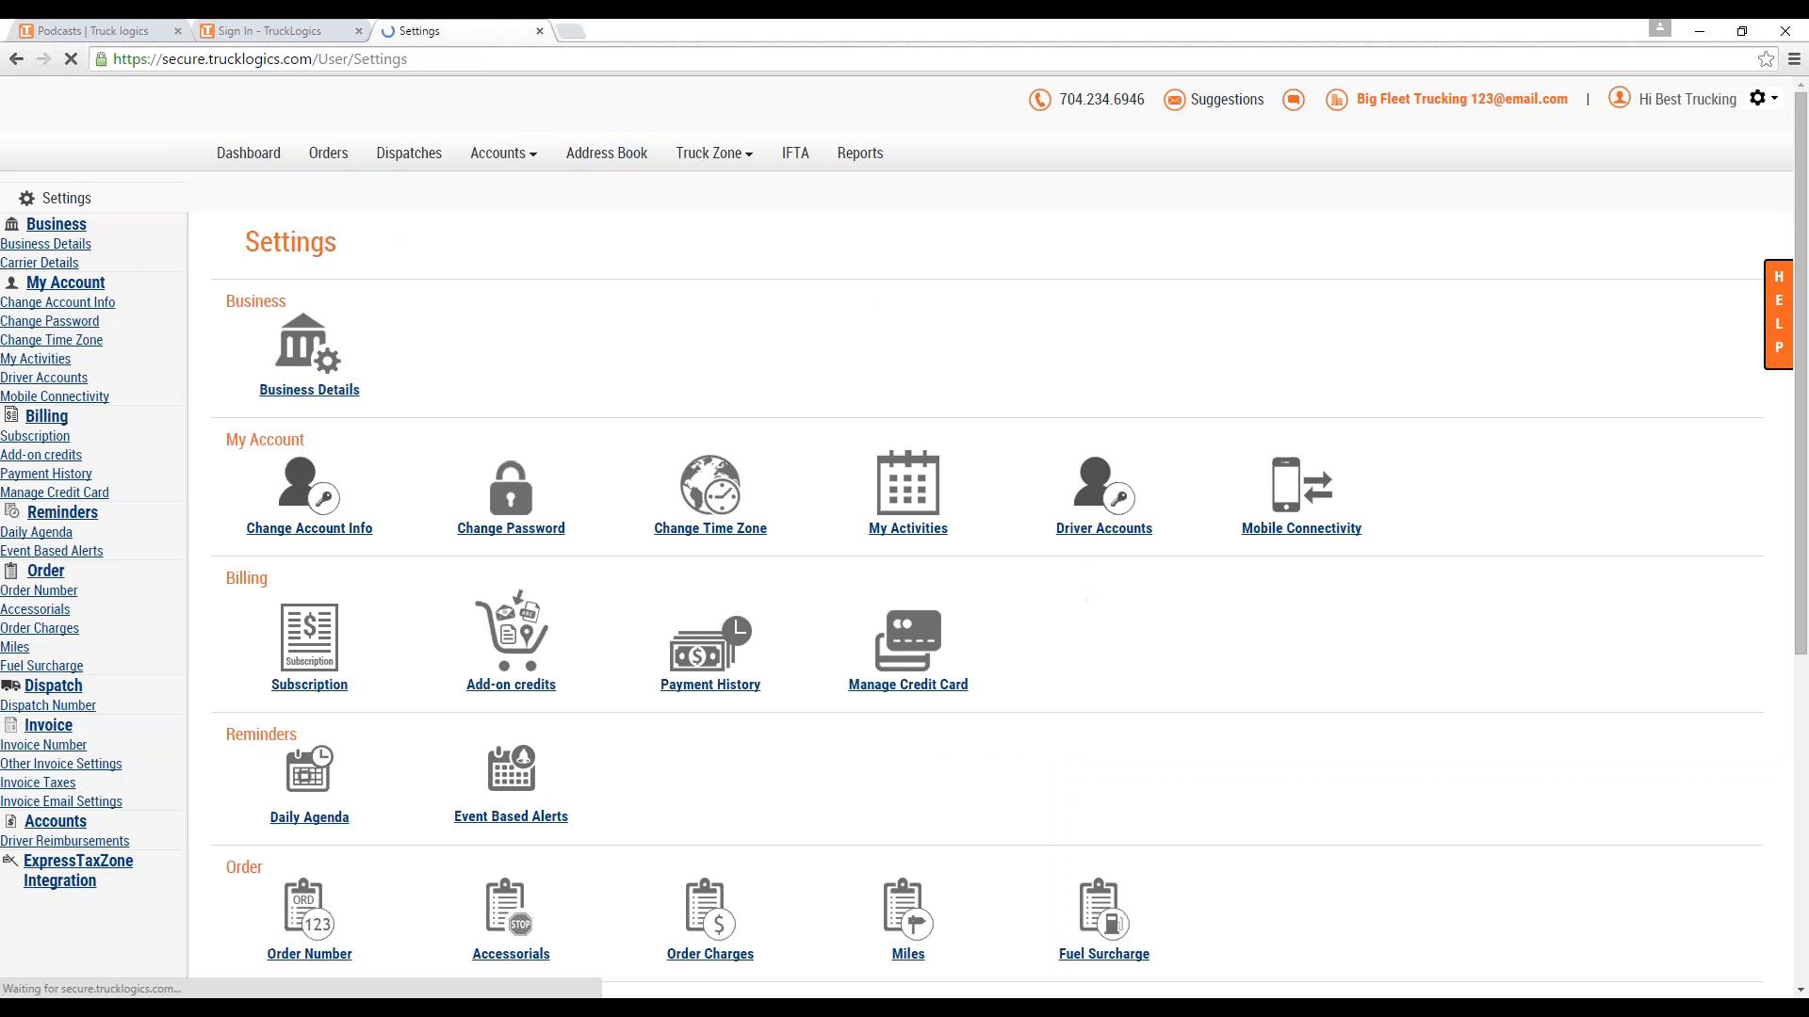
Open the Order Number settings and inspect the order number's prefix field without changing it.
scroll(904, 565, "down", 4)
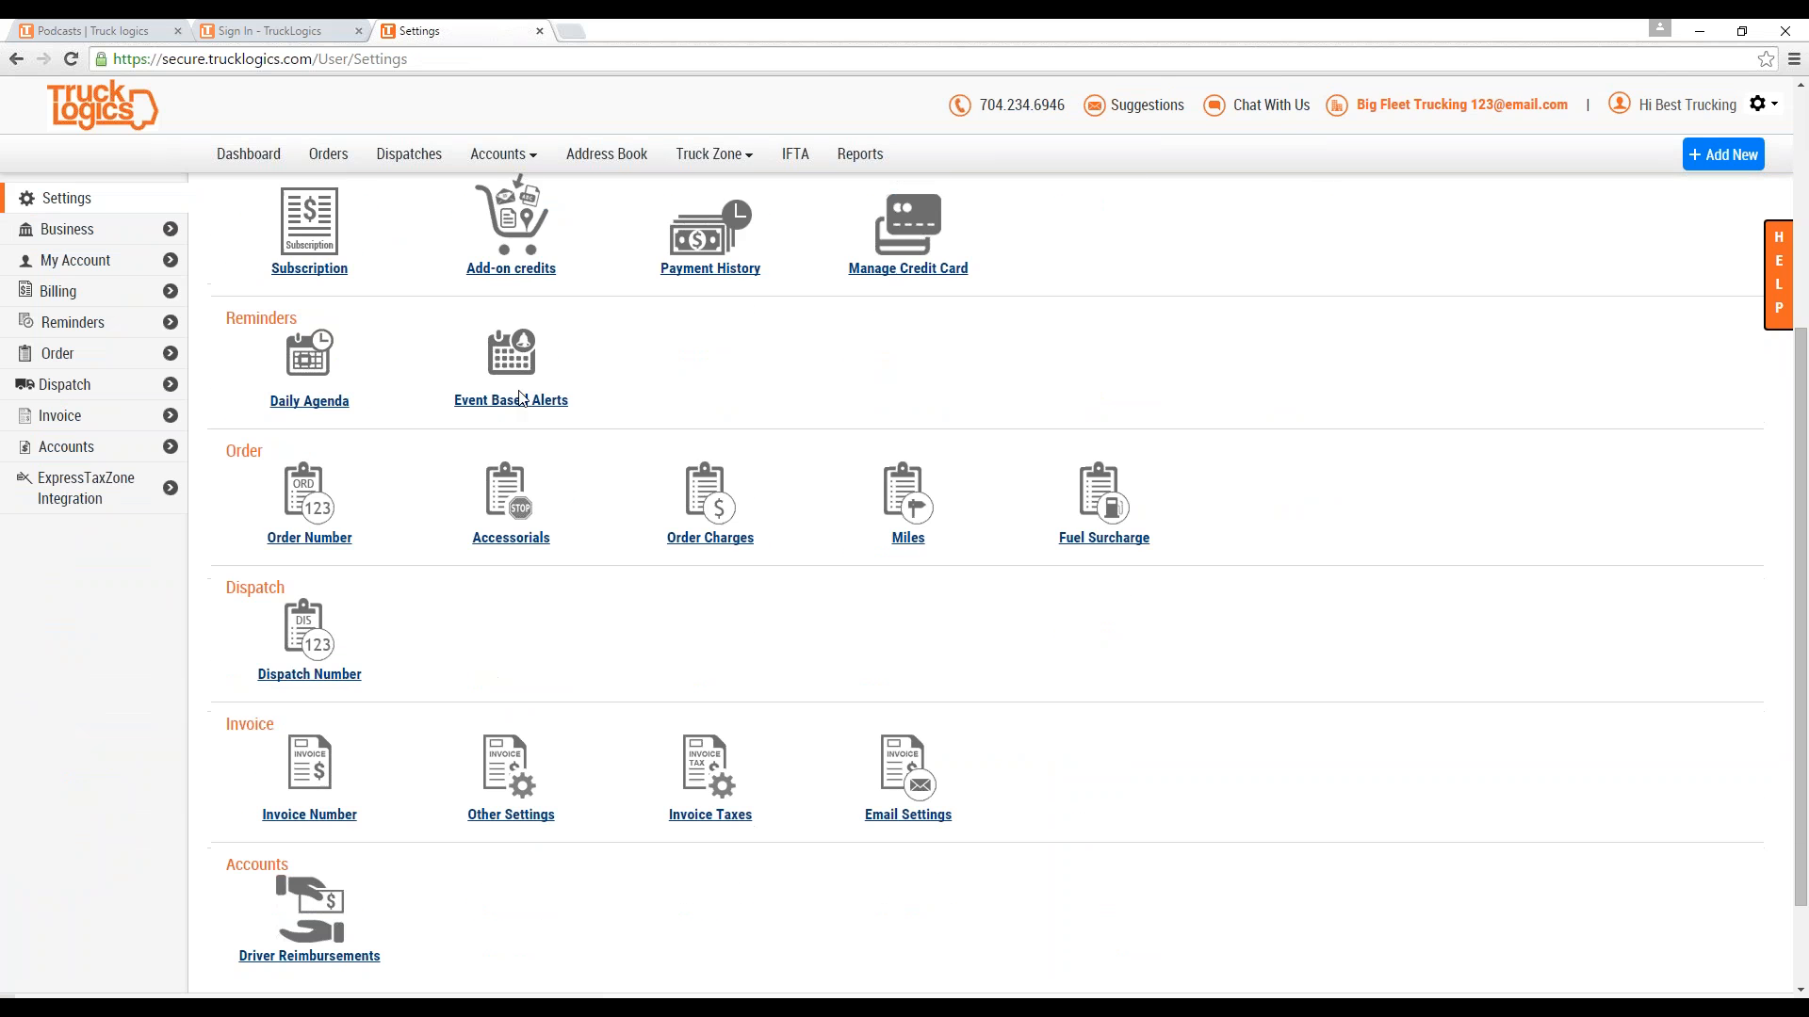
left_click(306, 537)
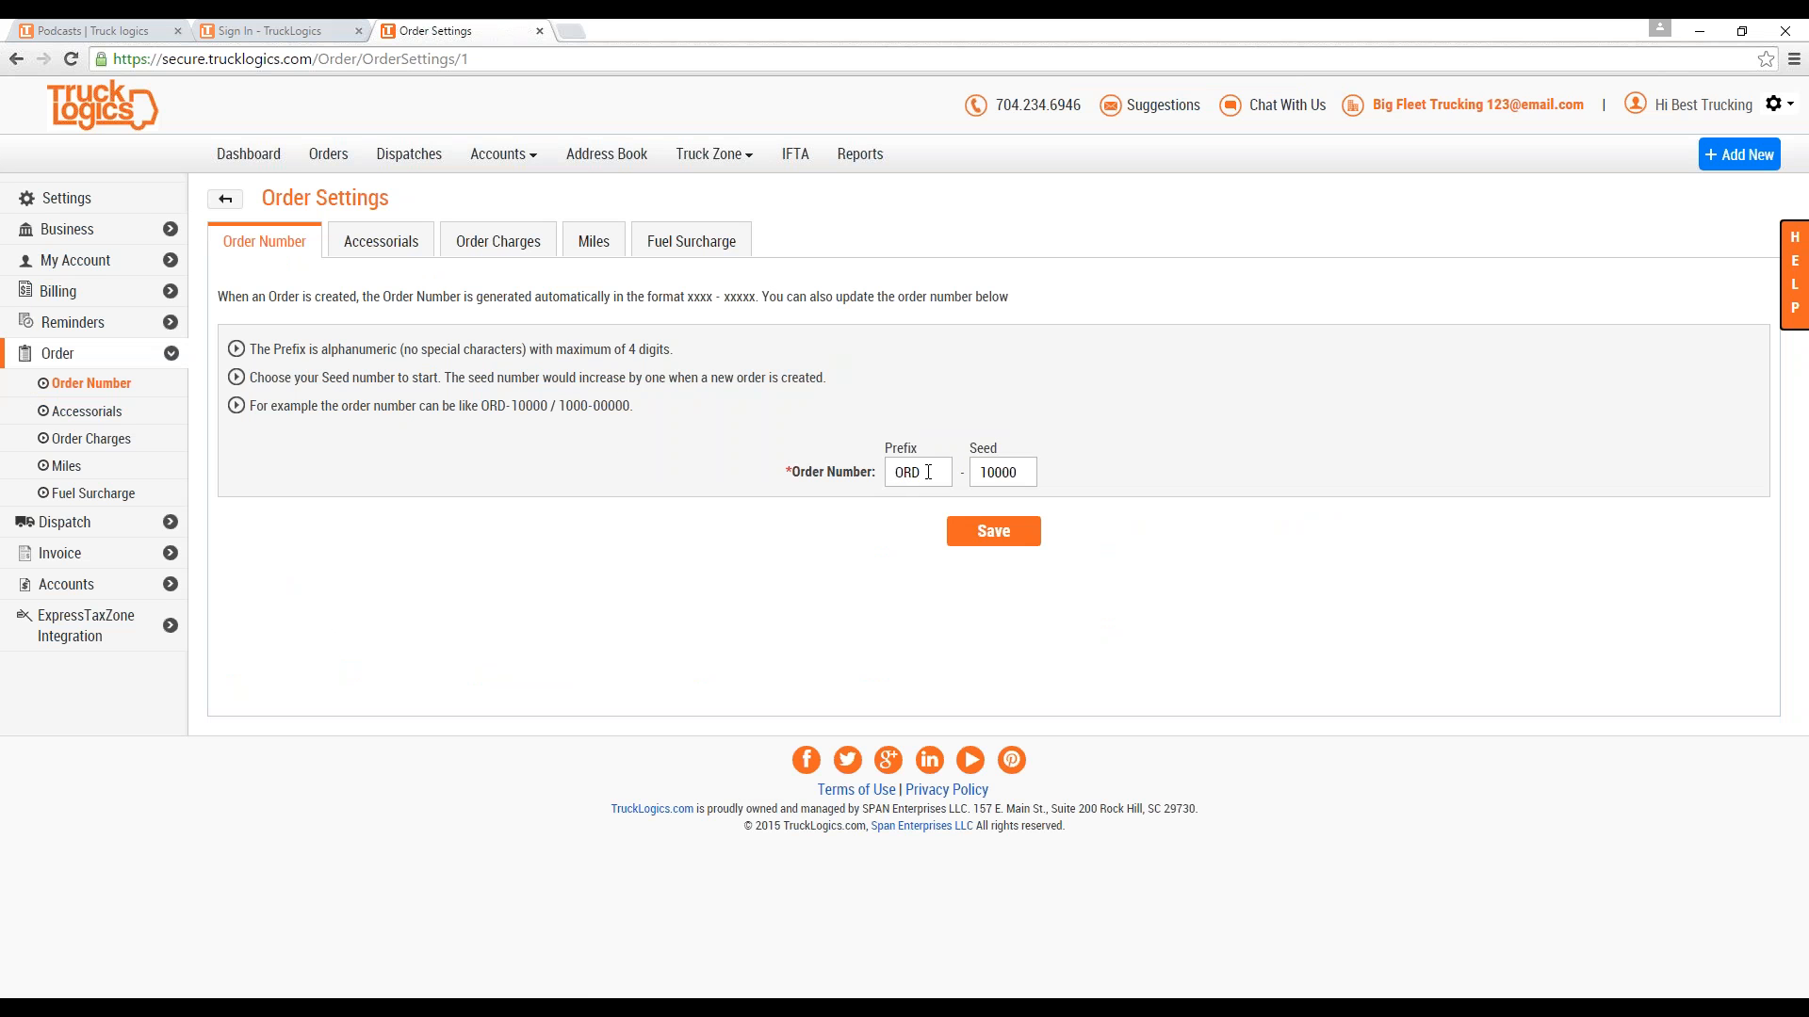
left_click_drag(928, 475, 894, 472)
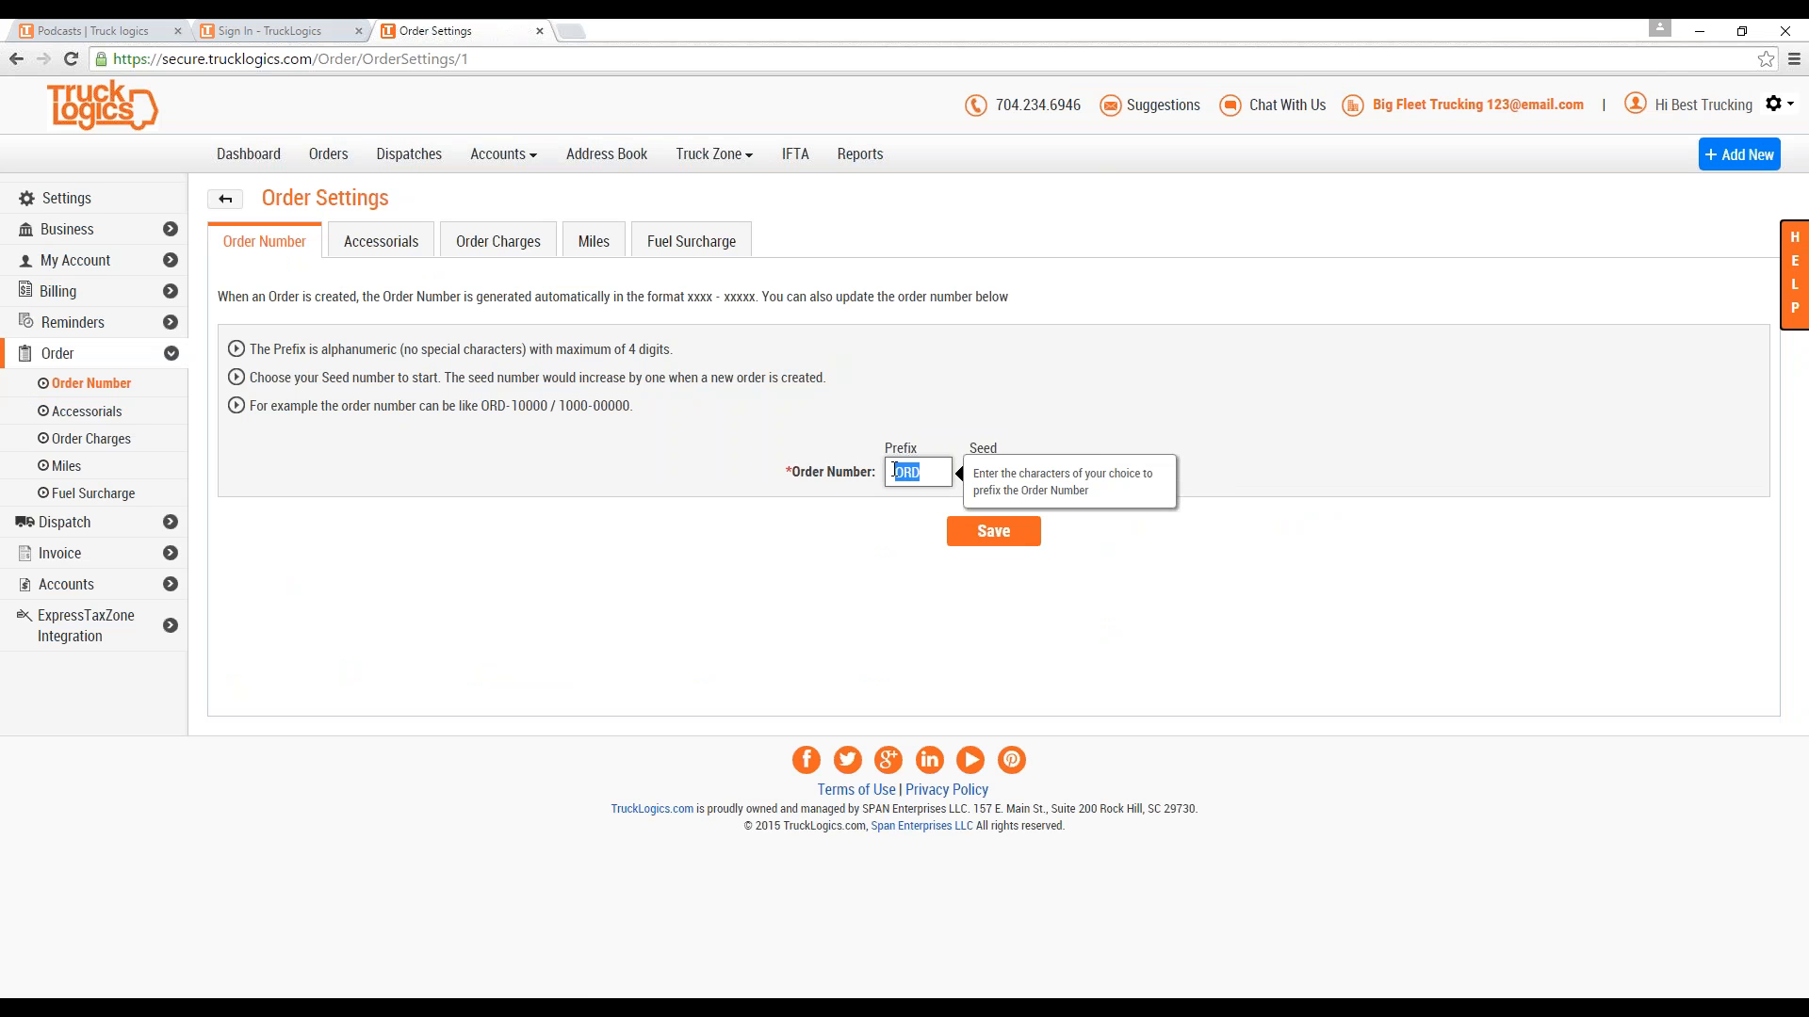
left_click(931, 527)
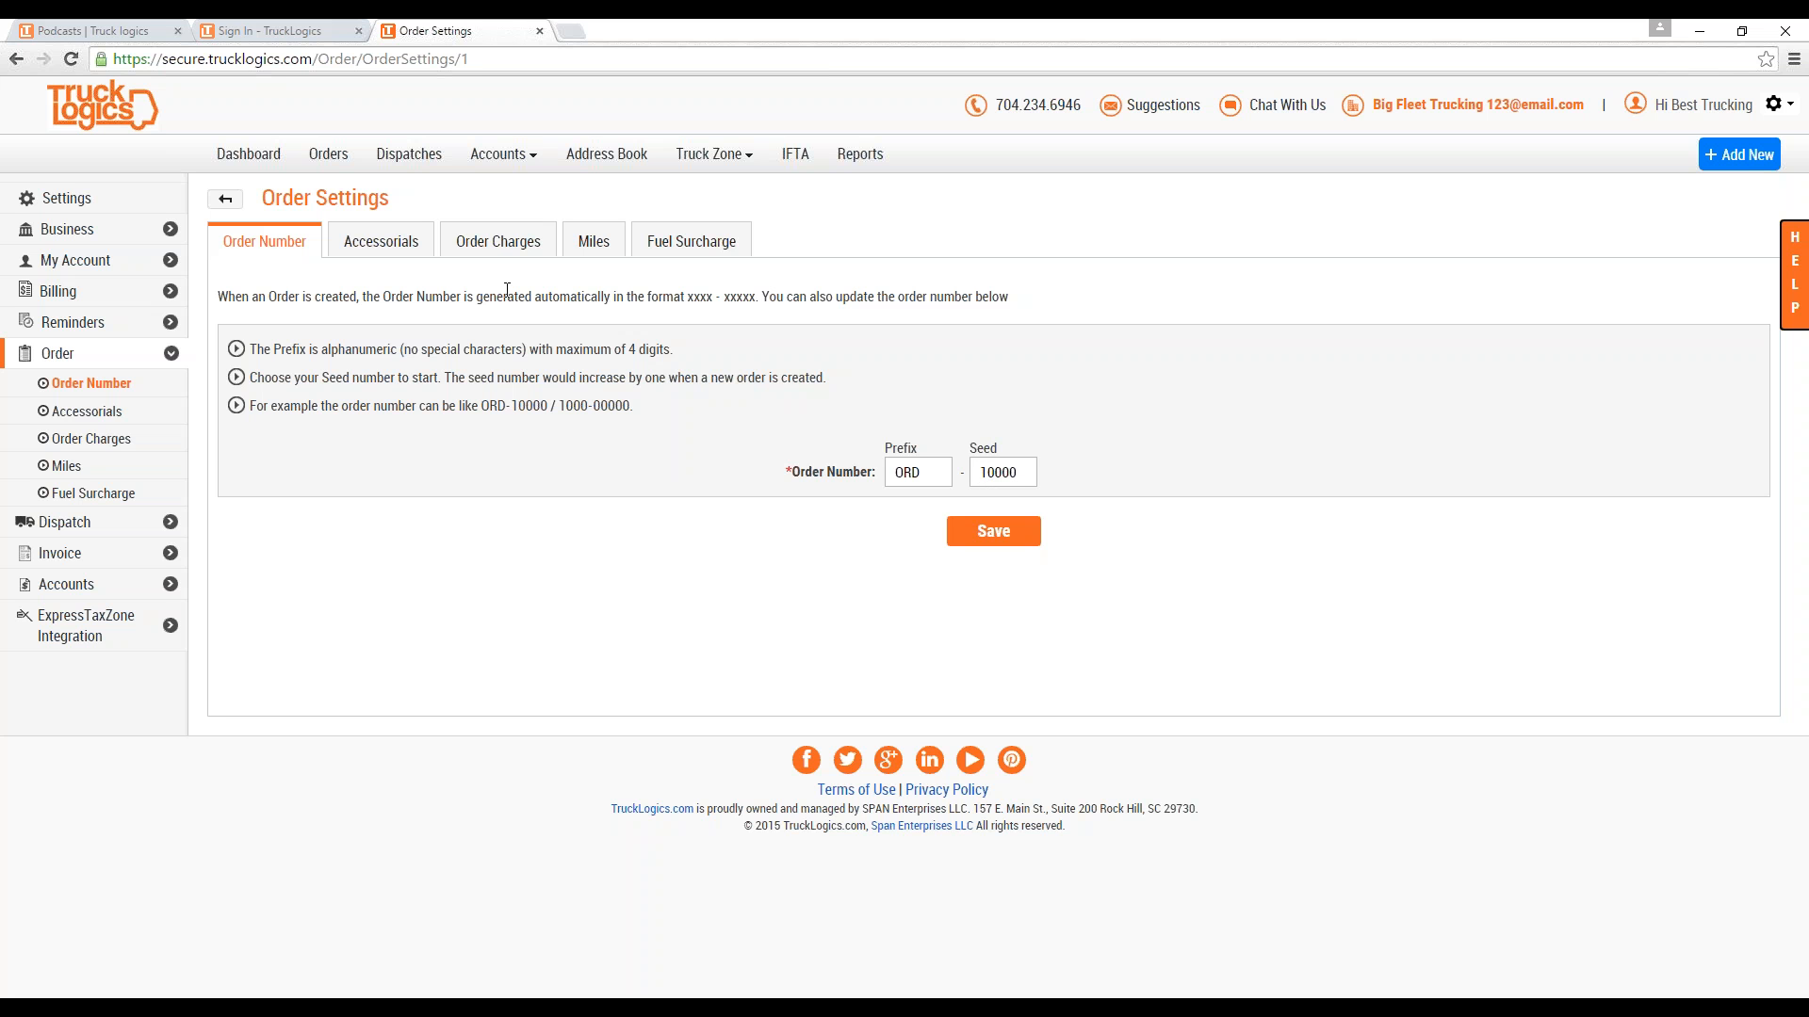
View the Accessorials fee list and the Add New Accessorial Fee form, closing the form without adding a fee.
left_click(380, 241)
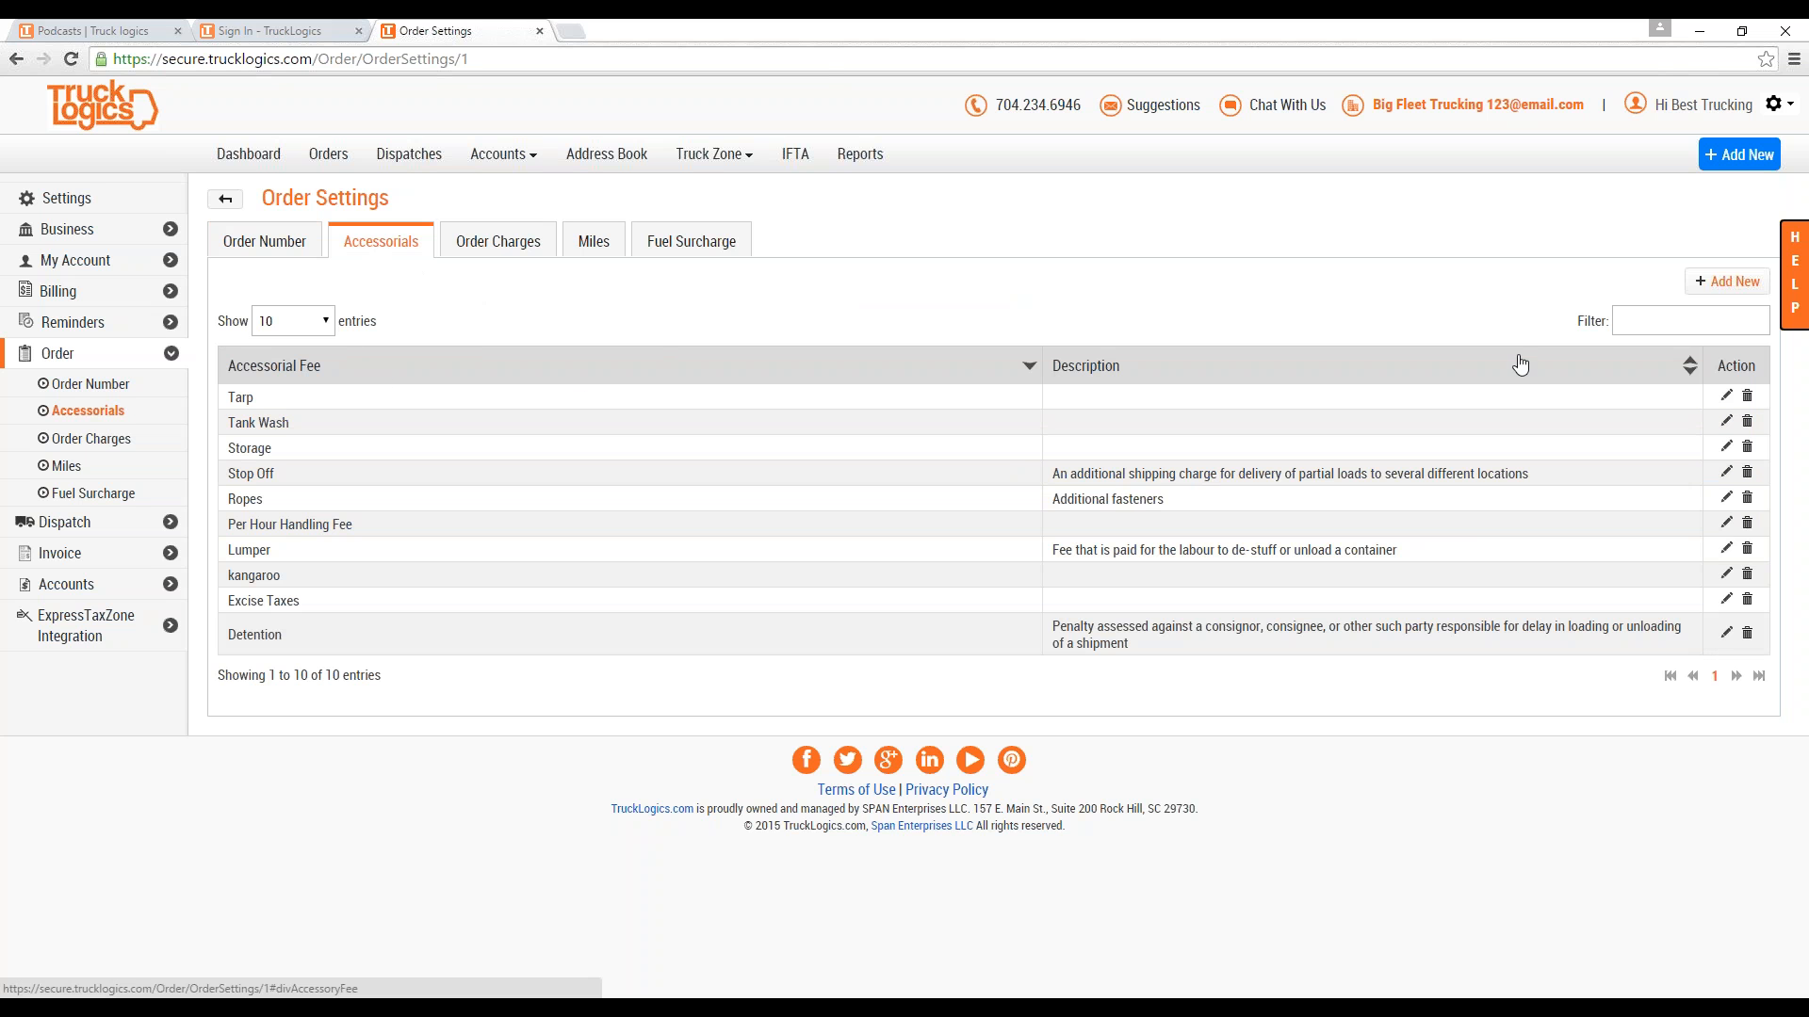
left_click(1729, 283)
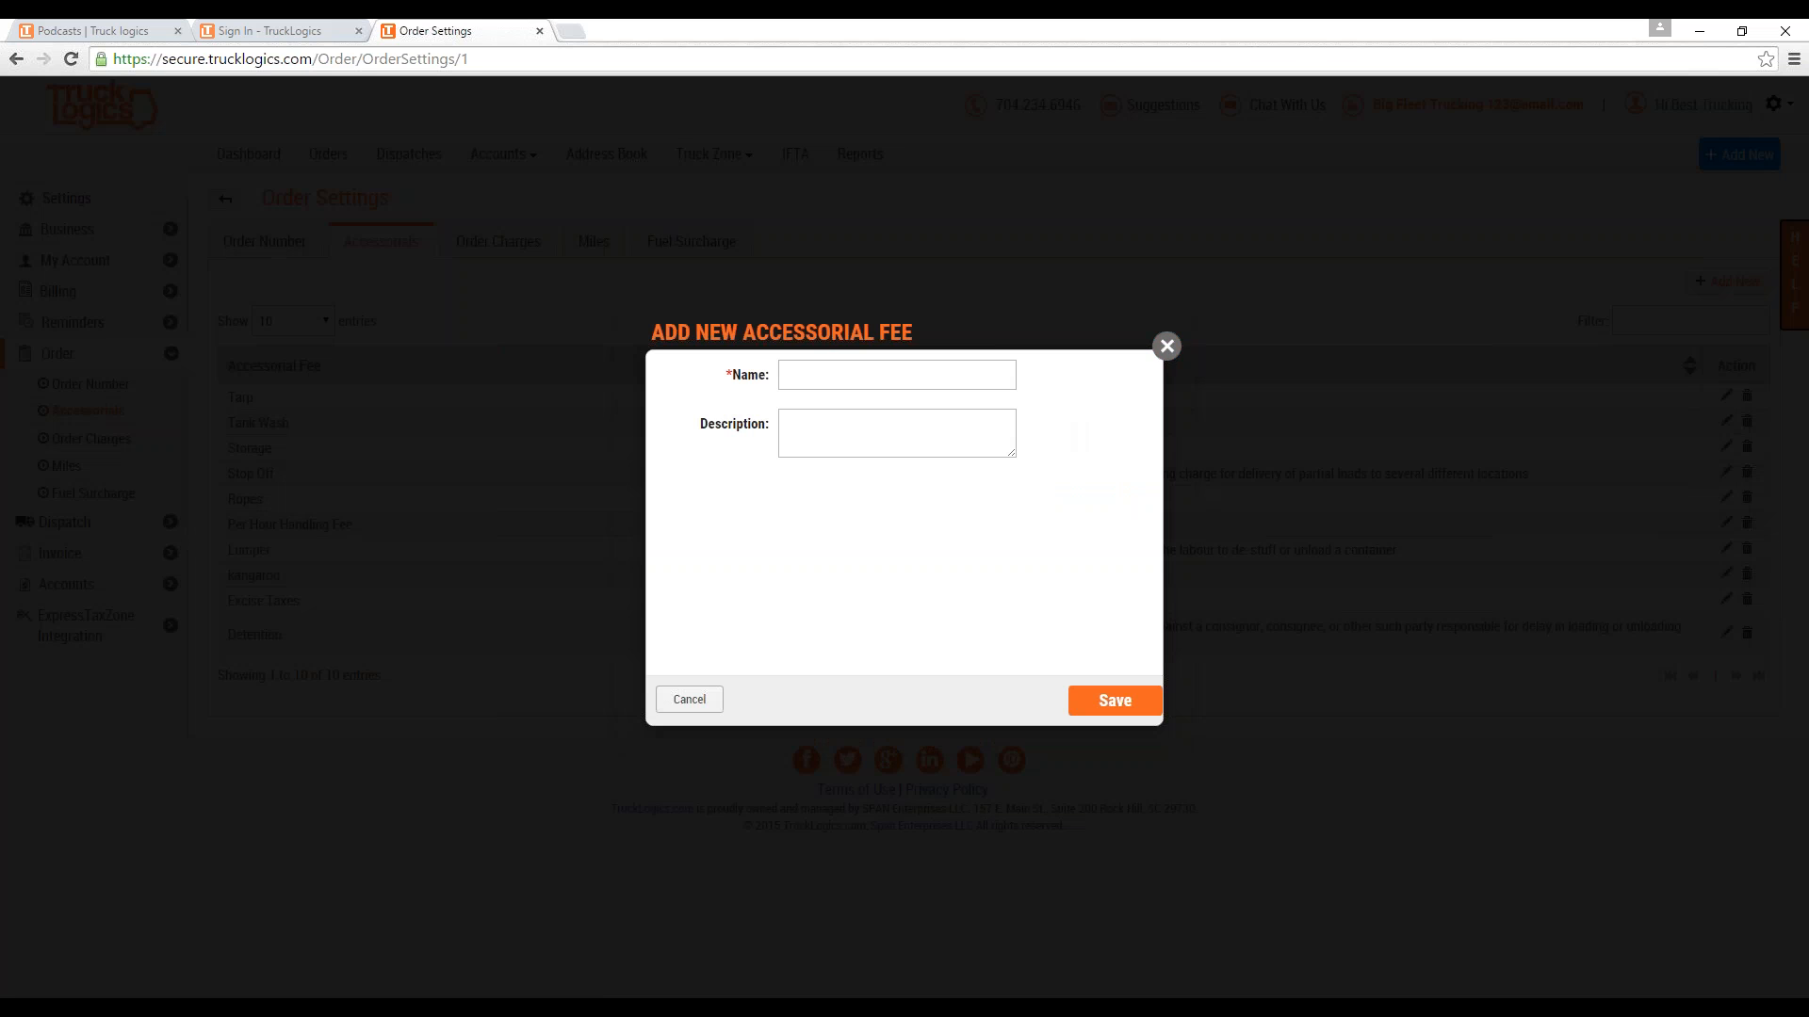
left_click(1166, 346)
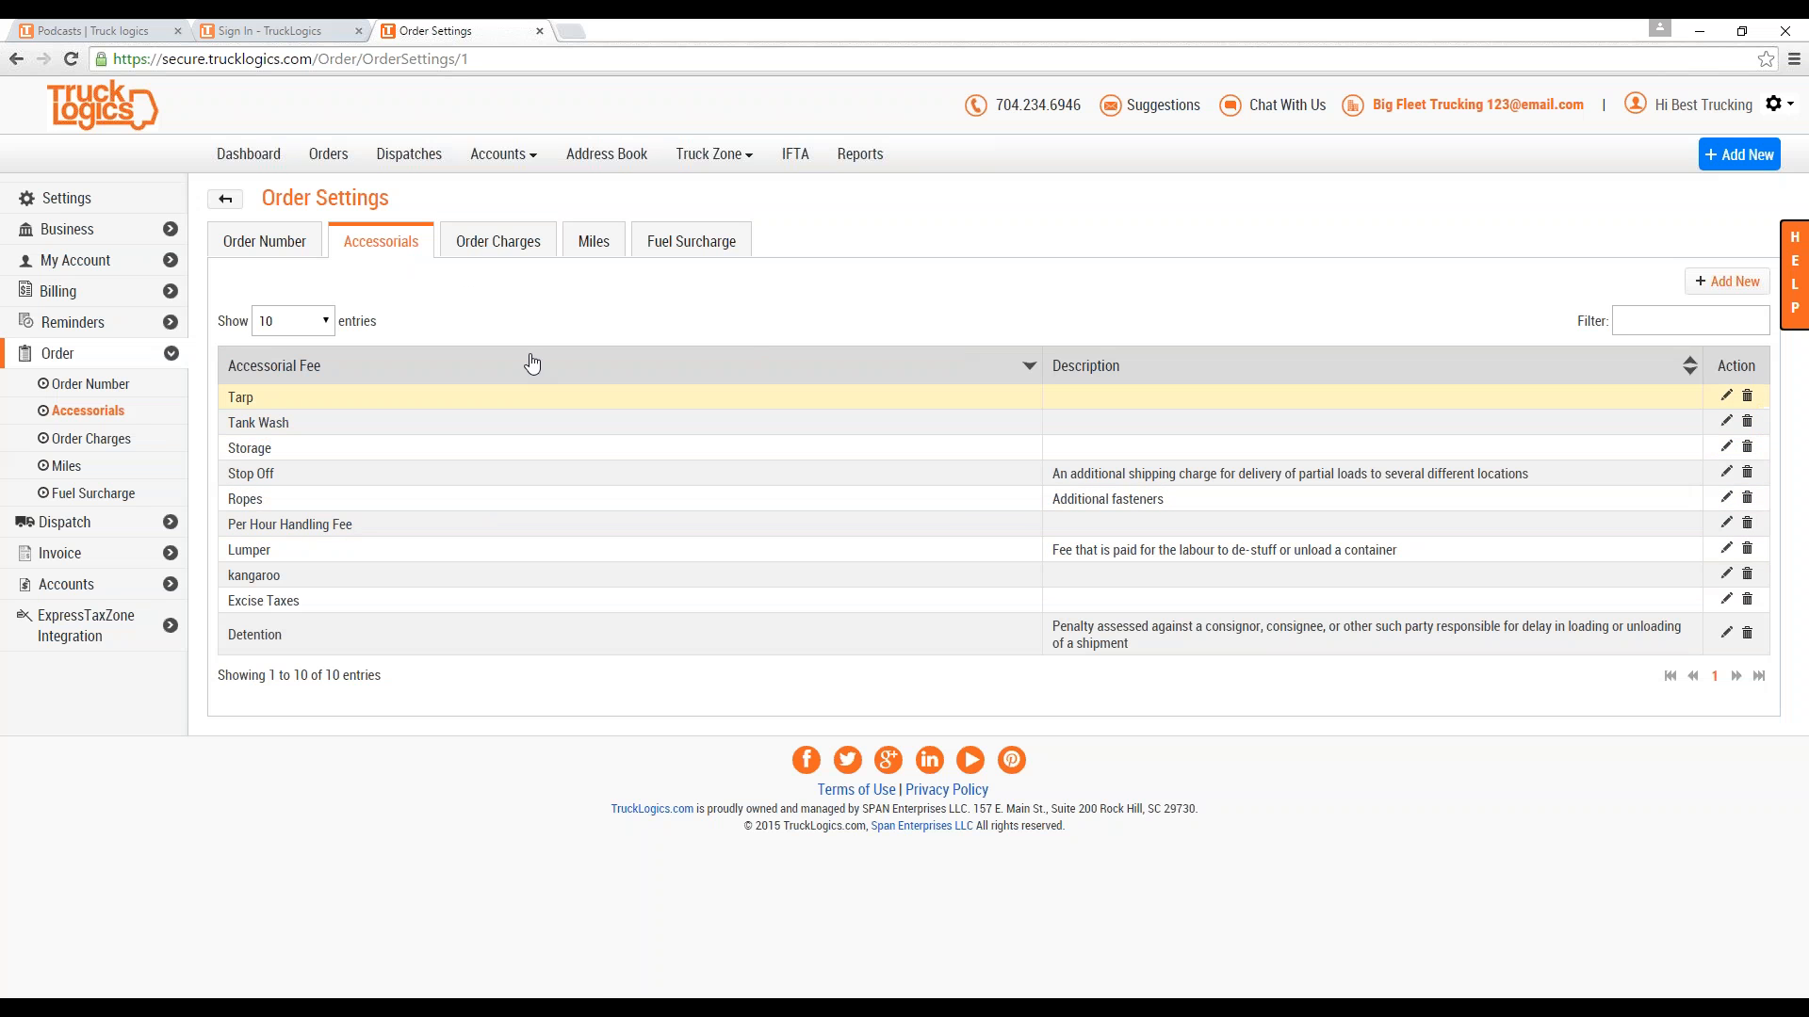
View the Order Charges, Miles and Fuel Surcharge order settings, and return to the settings overview.
left_click(475, 234)
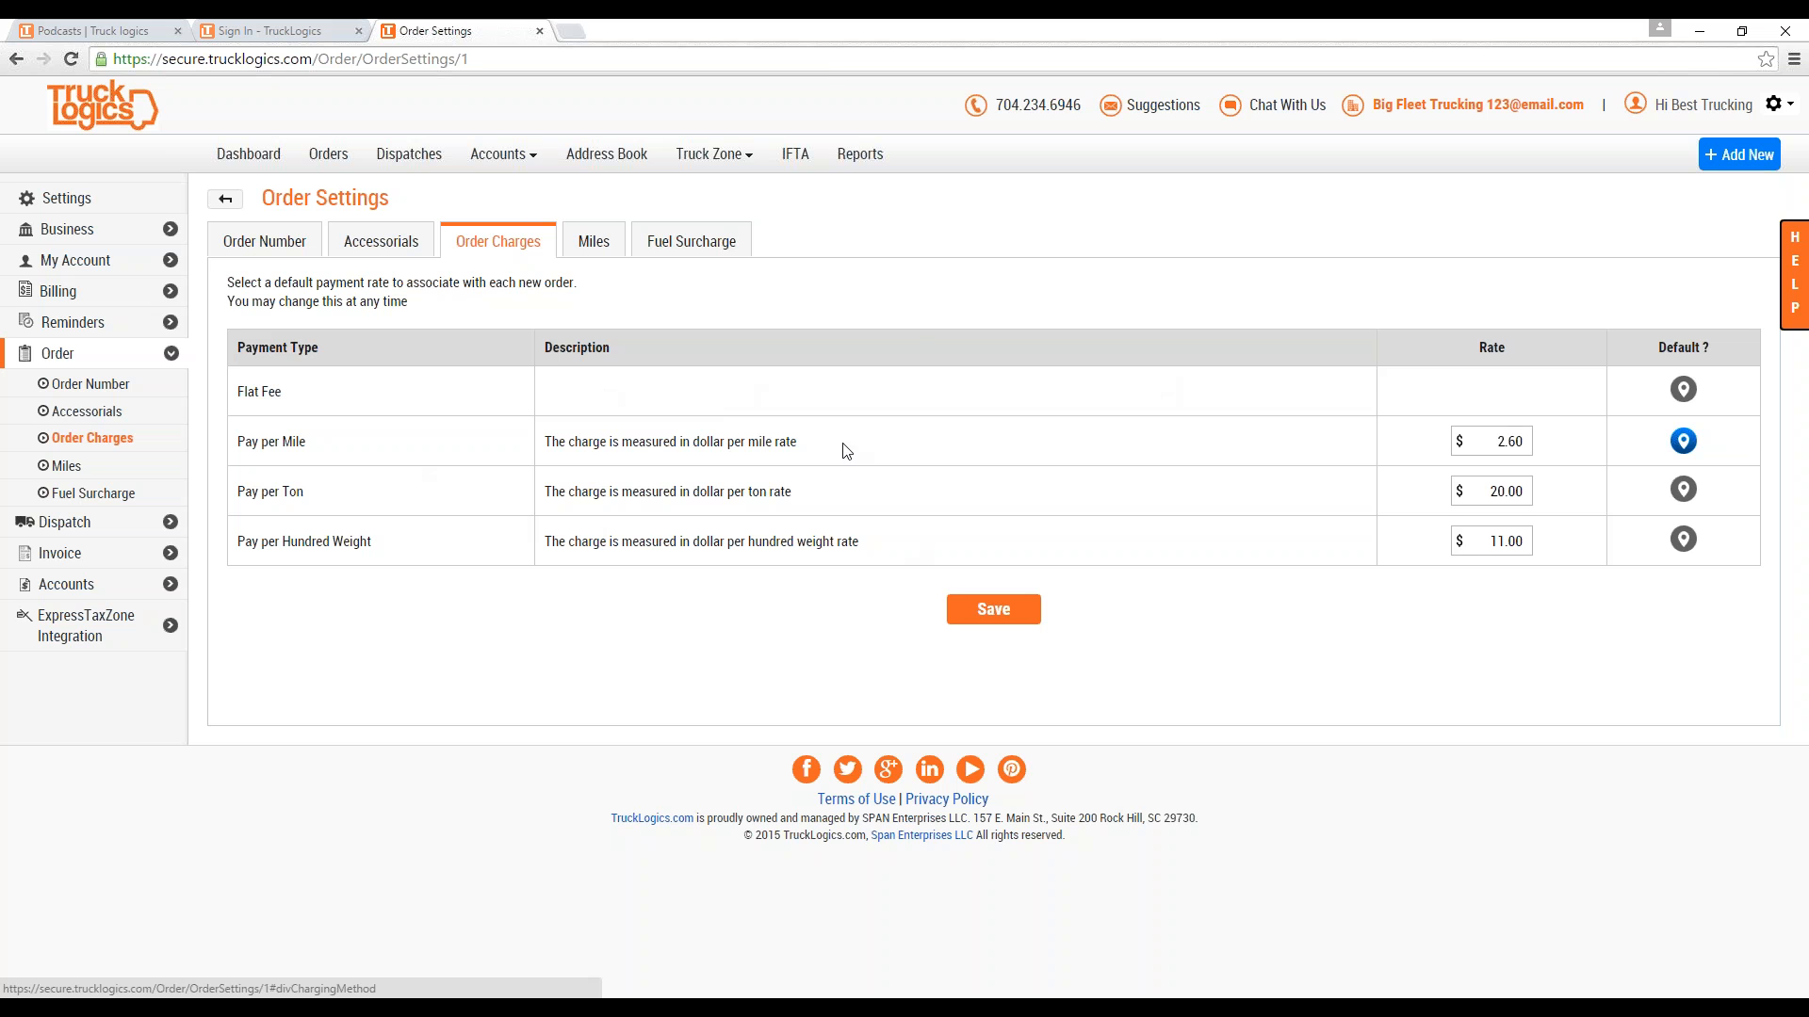
left_click(585, 248)
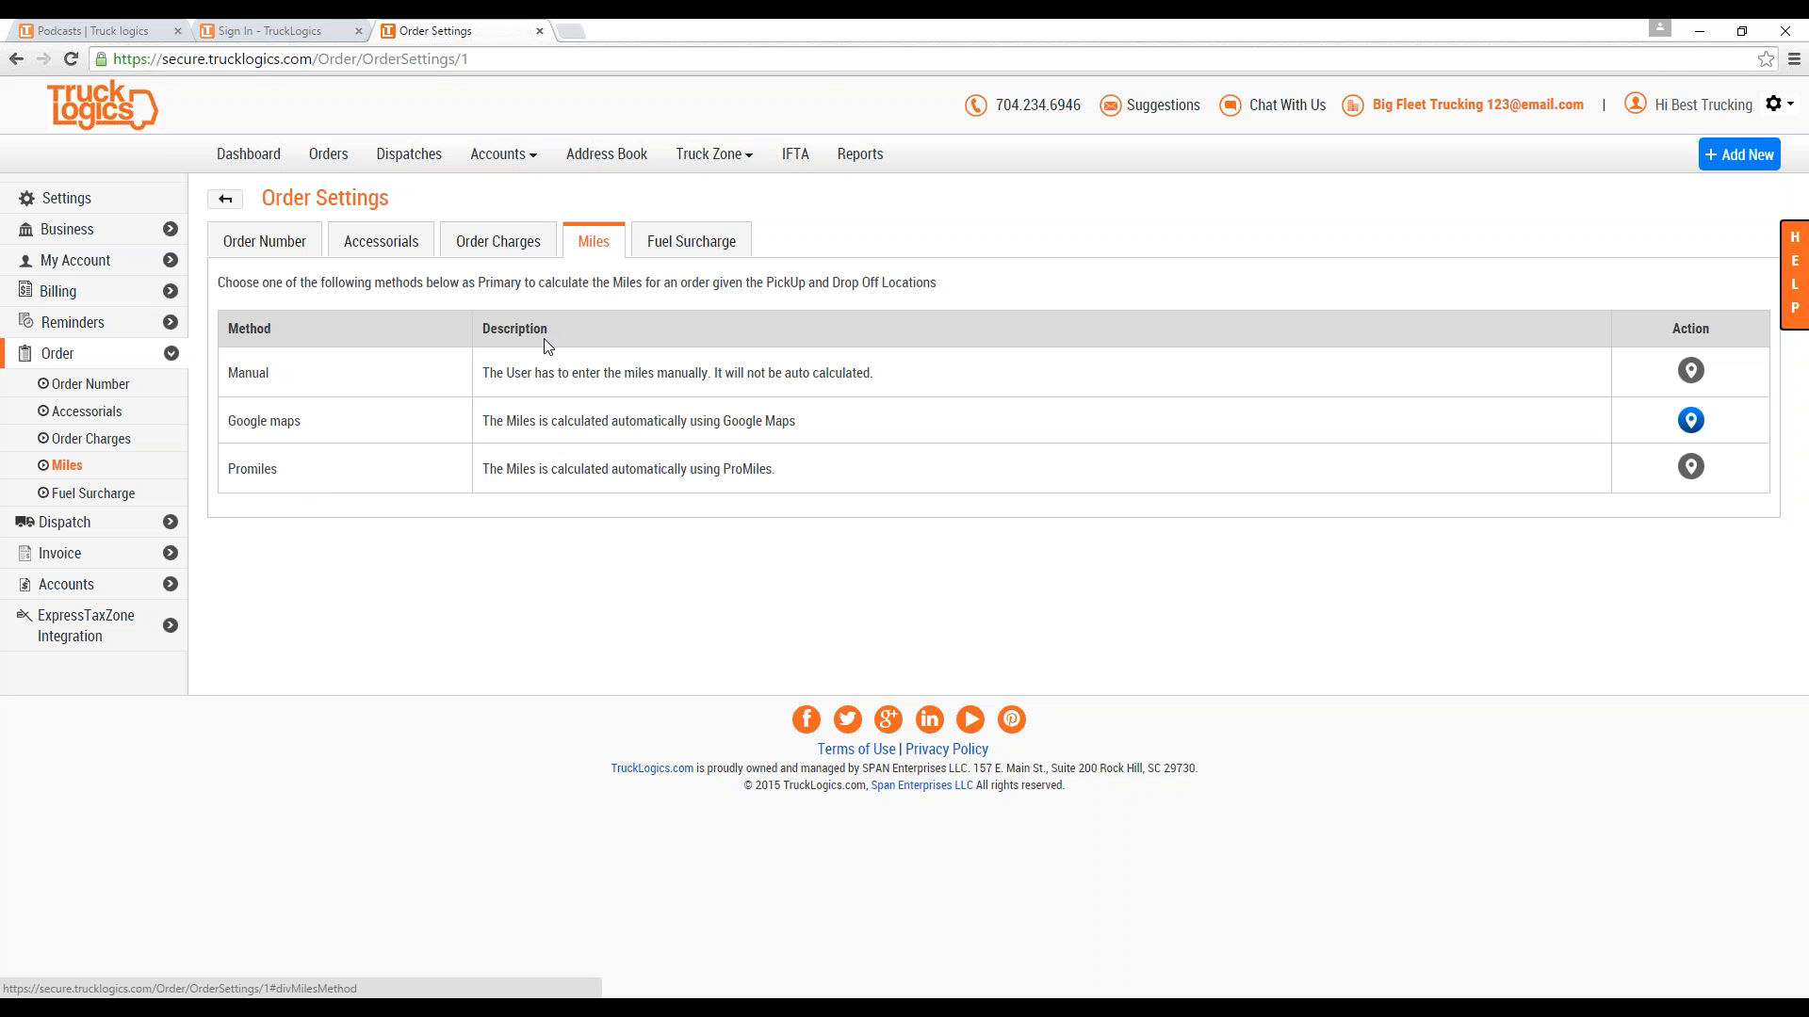
left_click(697, 247)
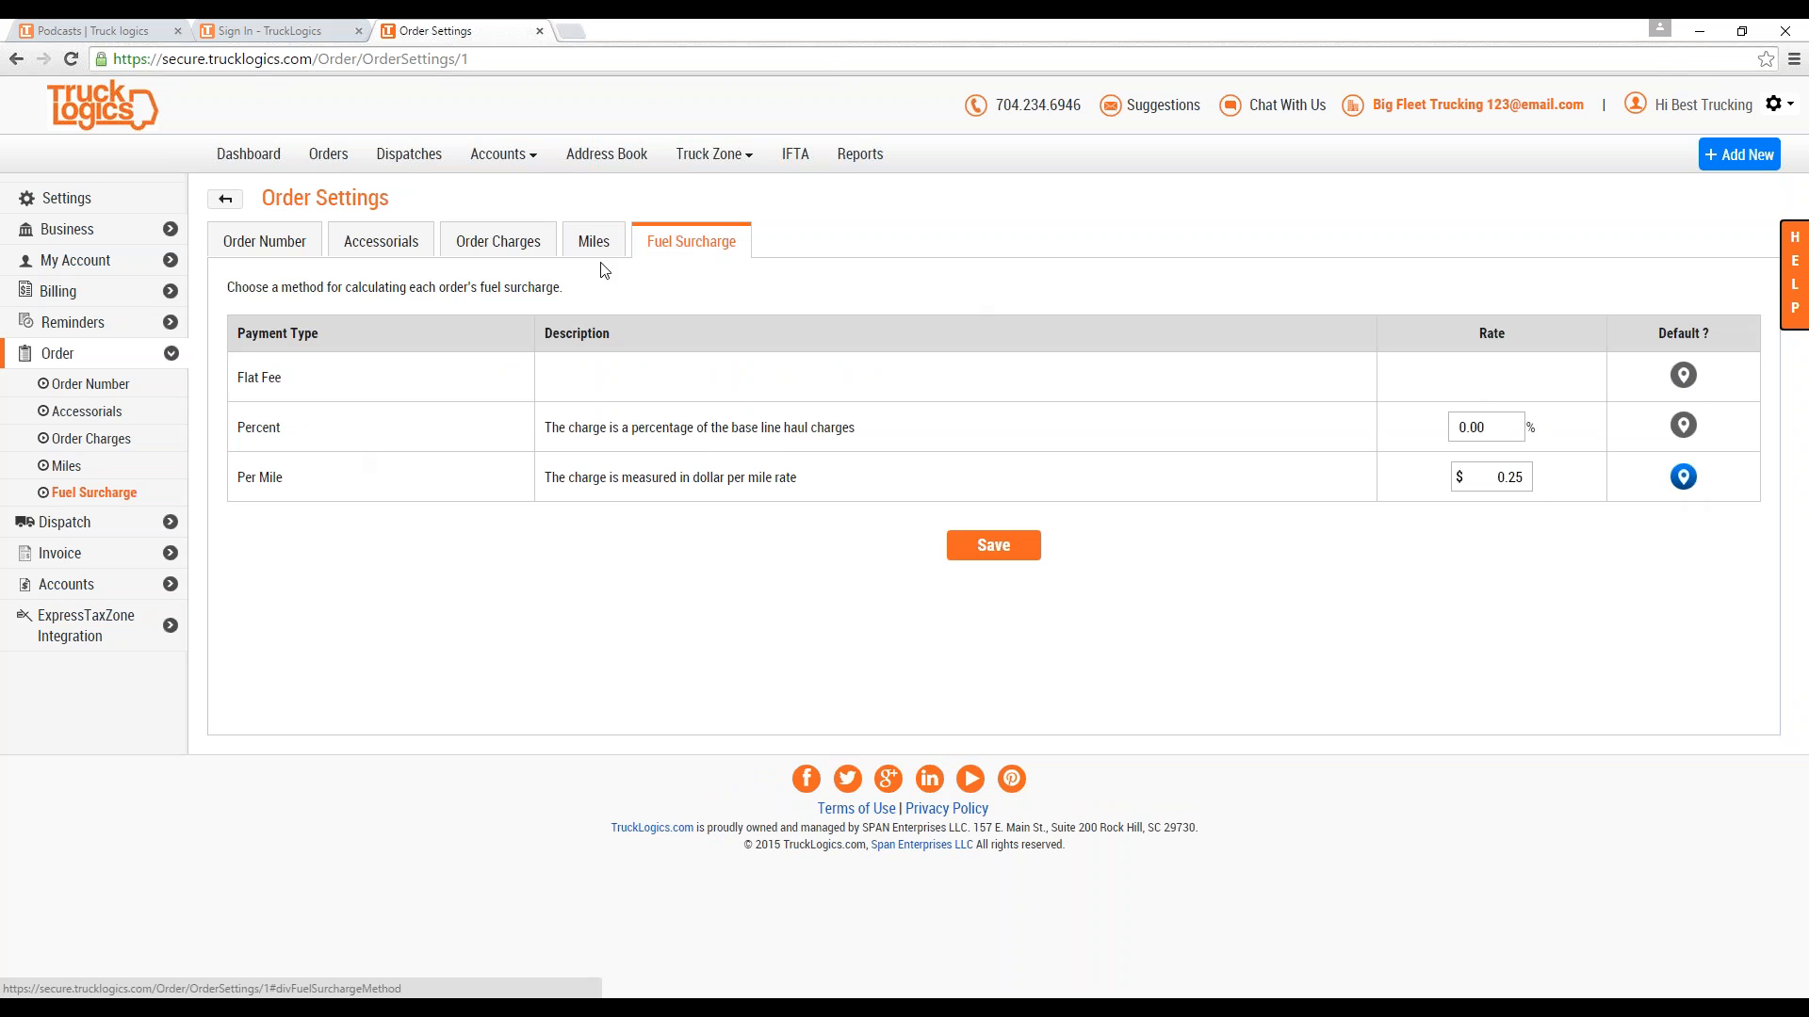
left_click(226, 202)
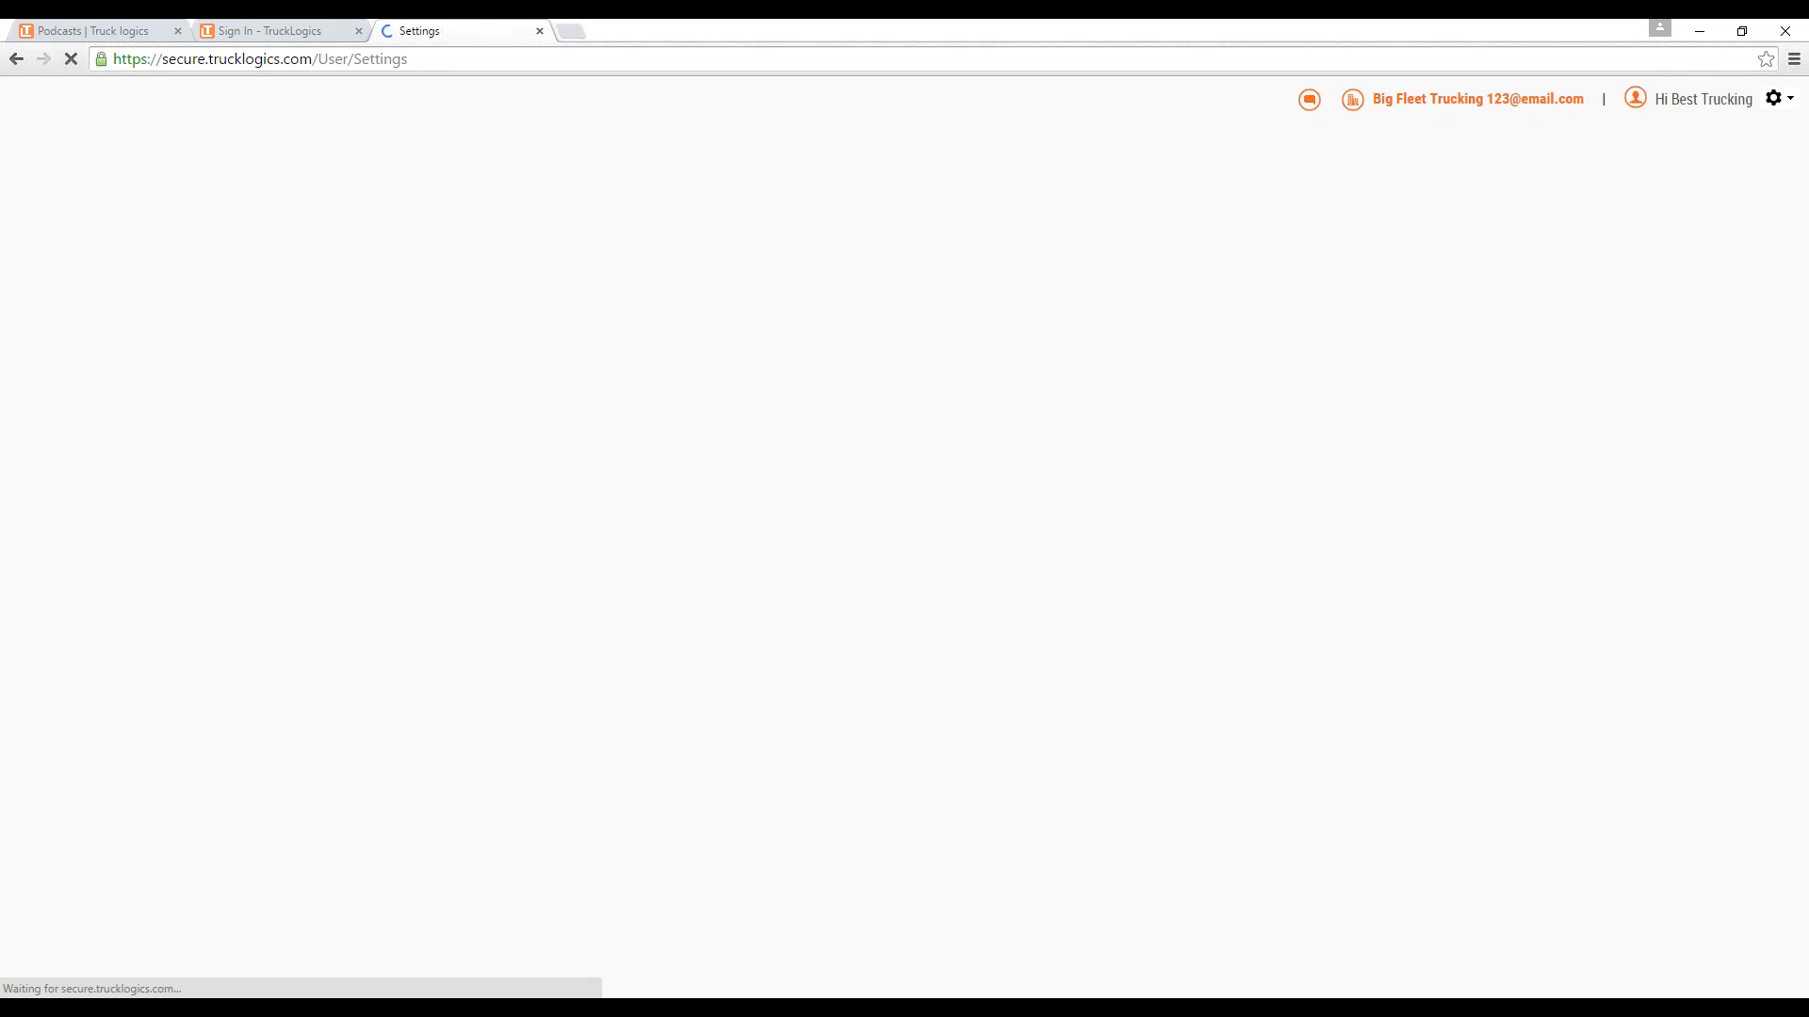
View the Dispatch Number settings and return to the settings overview.
scroll(432, 712, "down", 4)
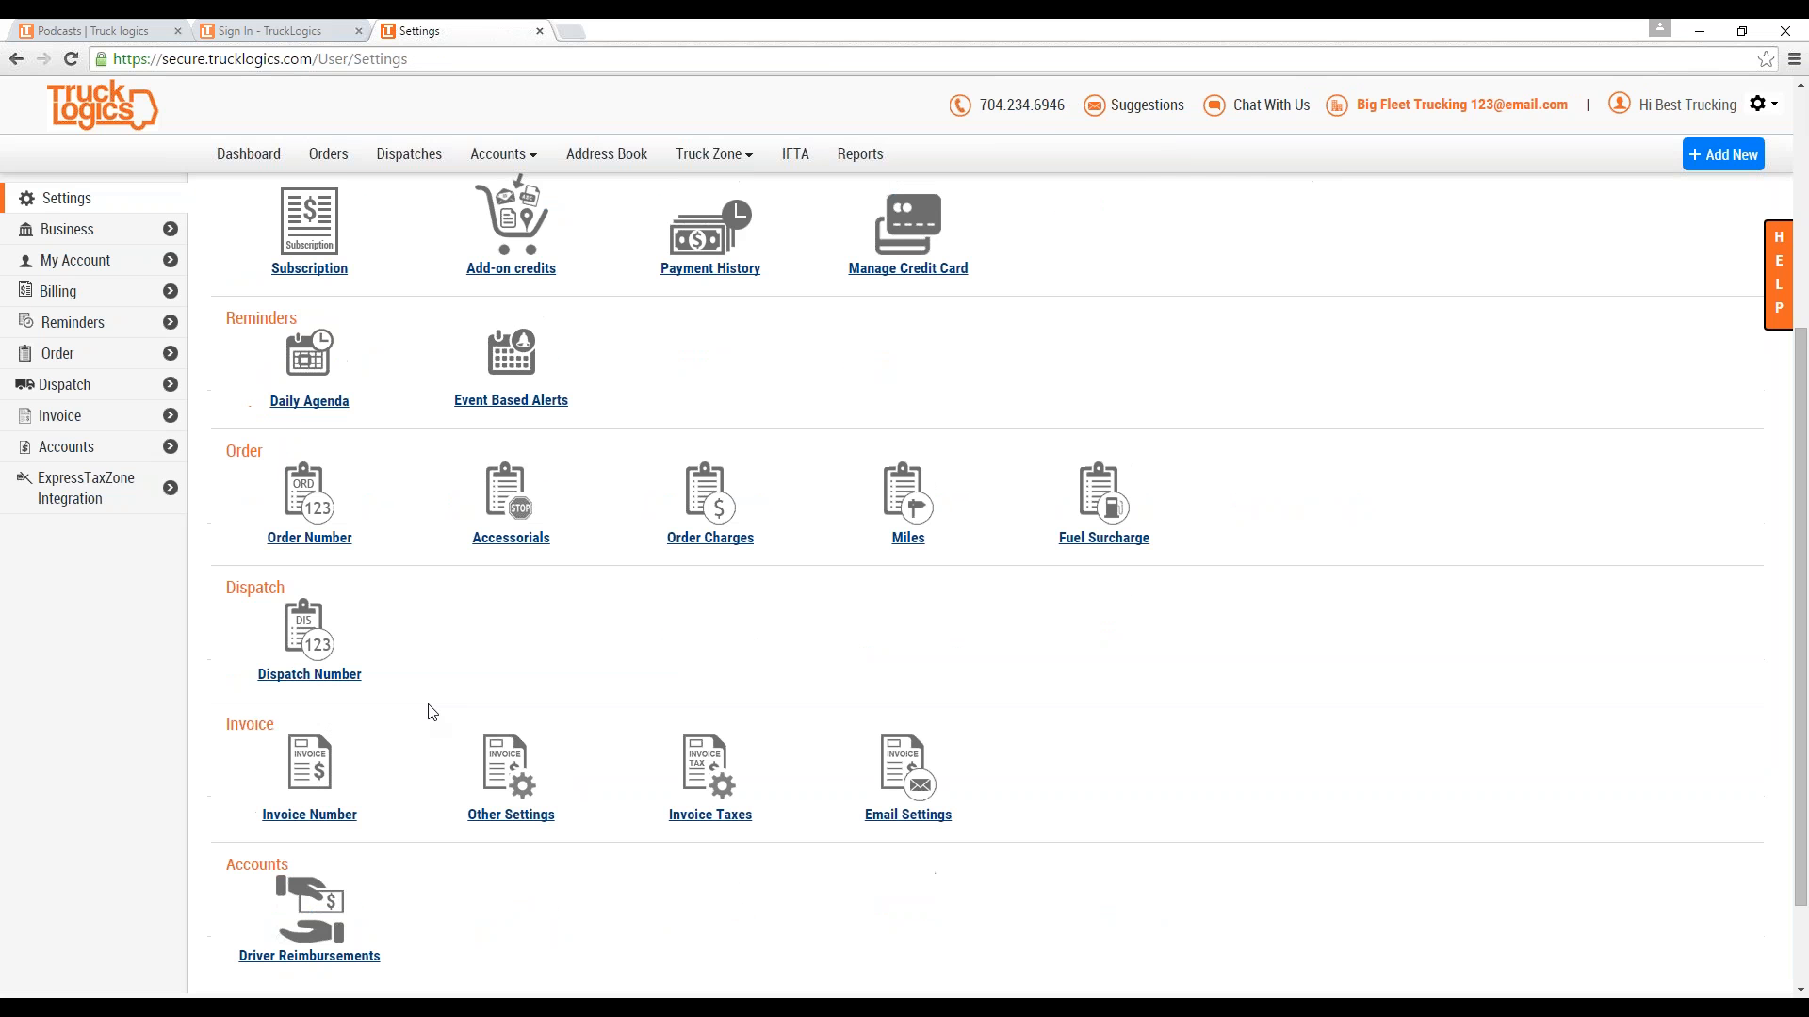
scroll(432, 712, "down", 1)
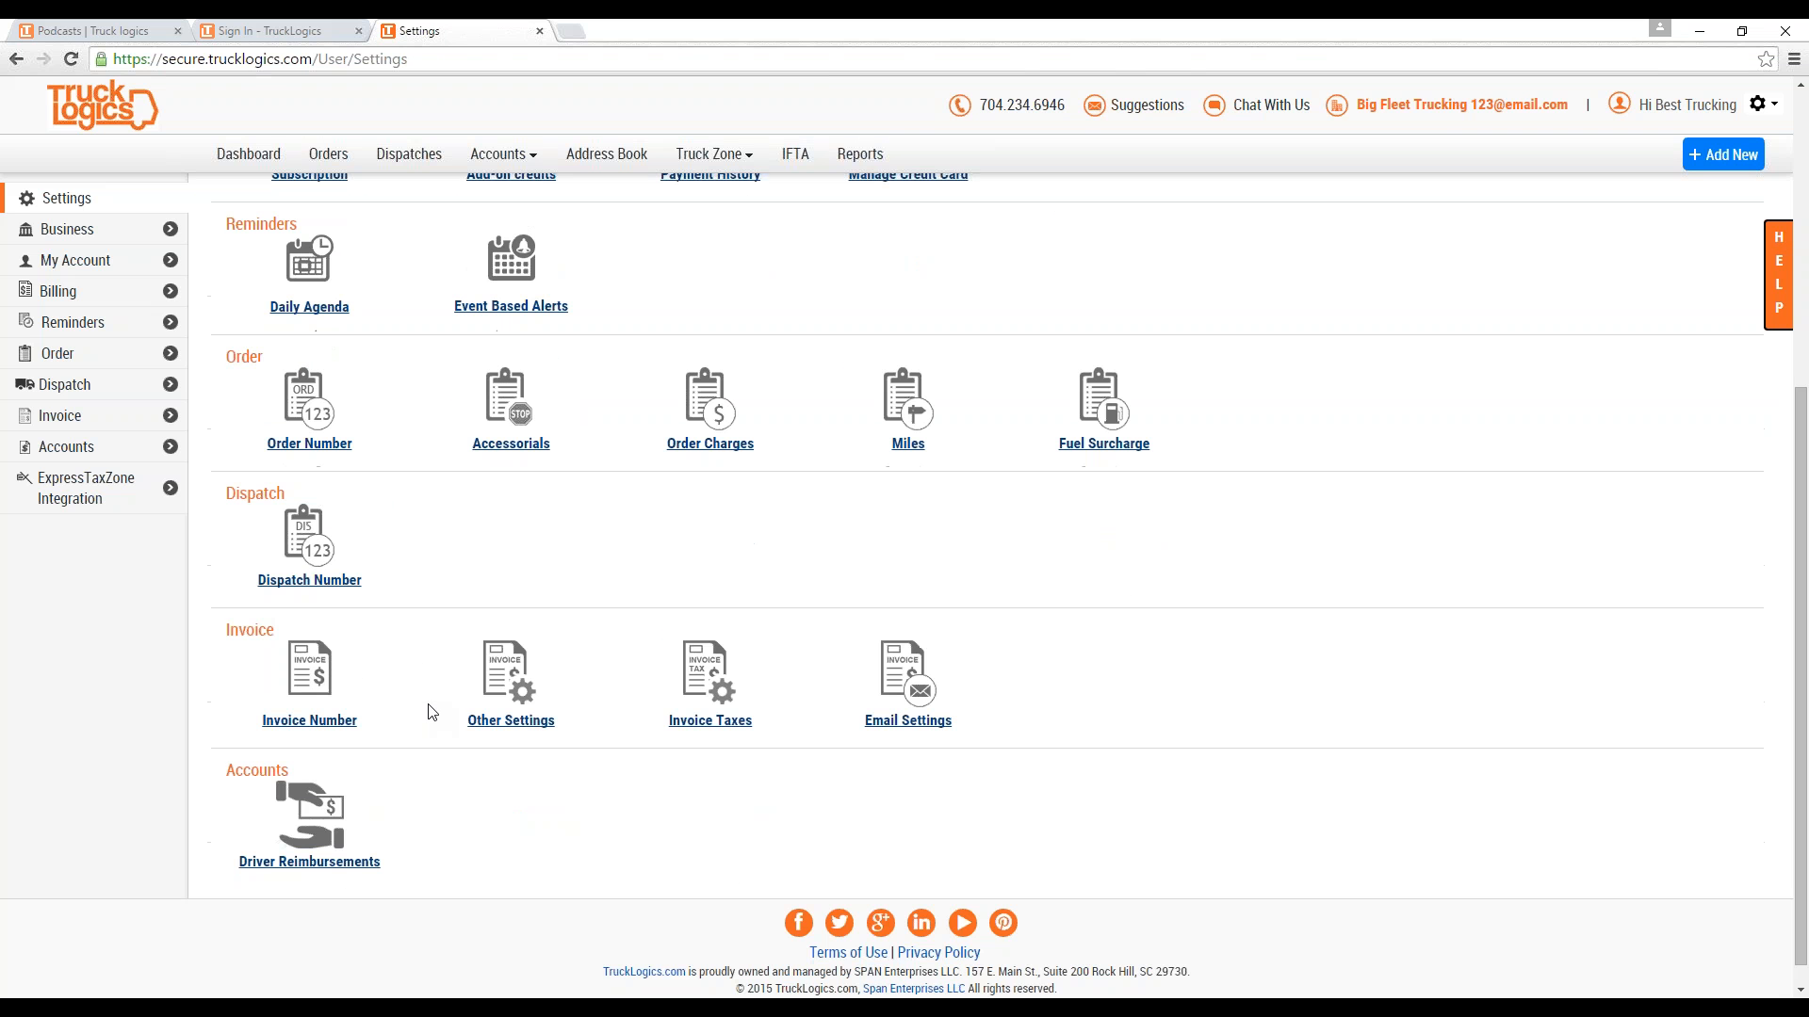
left_click(356, 585)
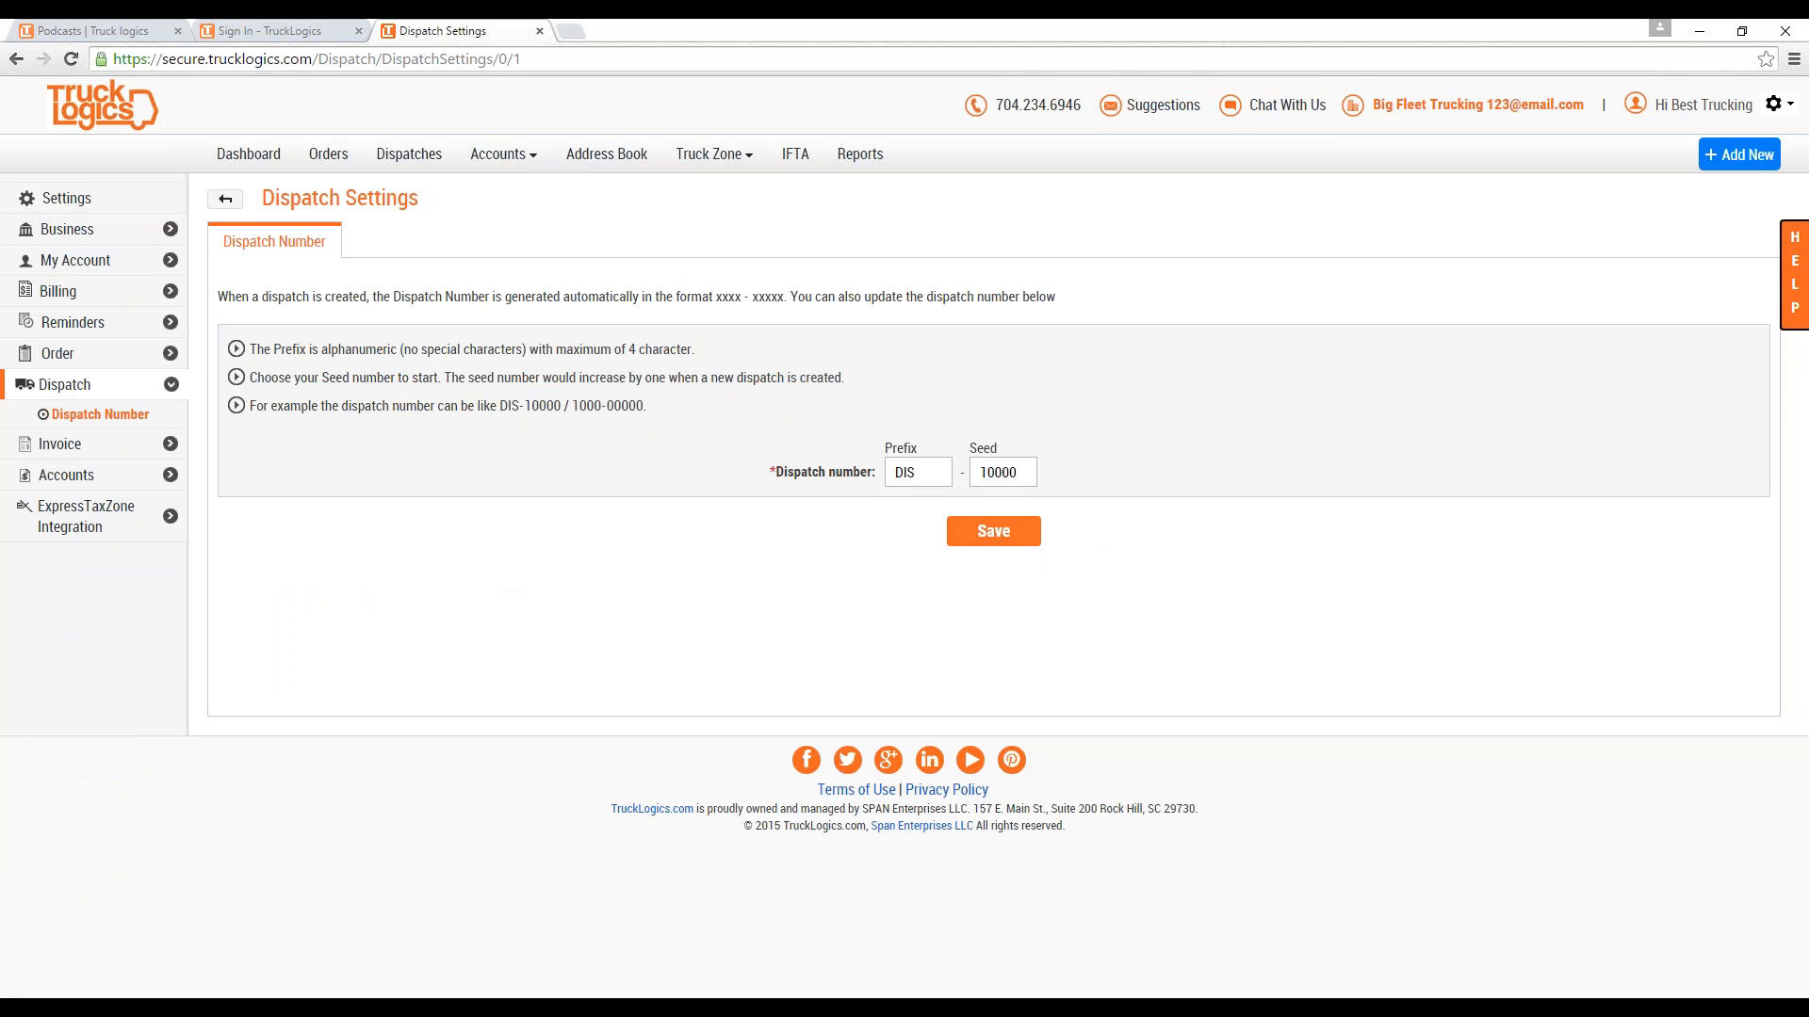
left_click(218, 202)
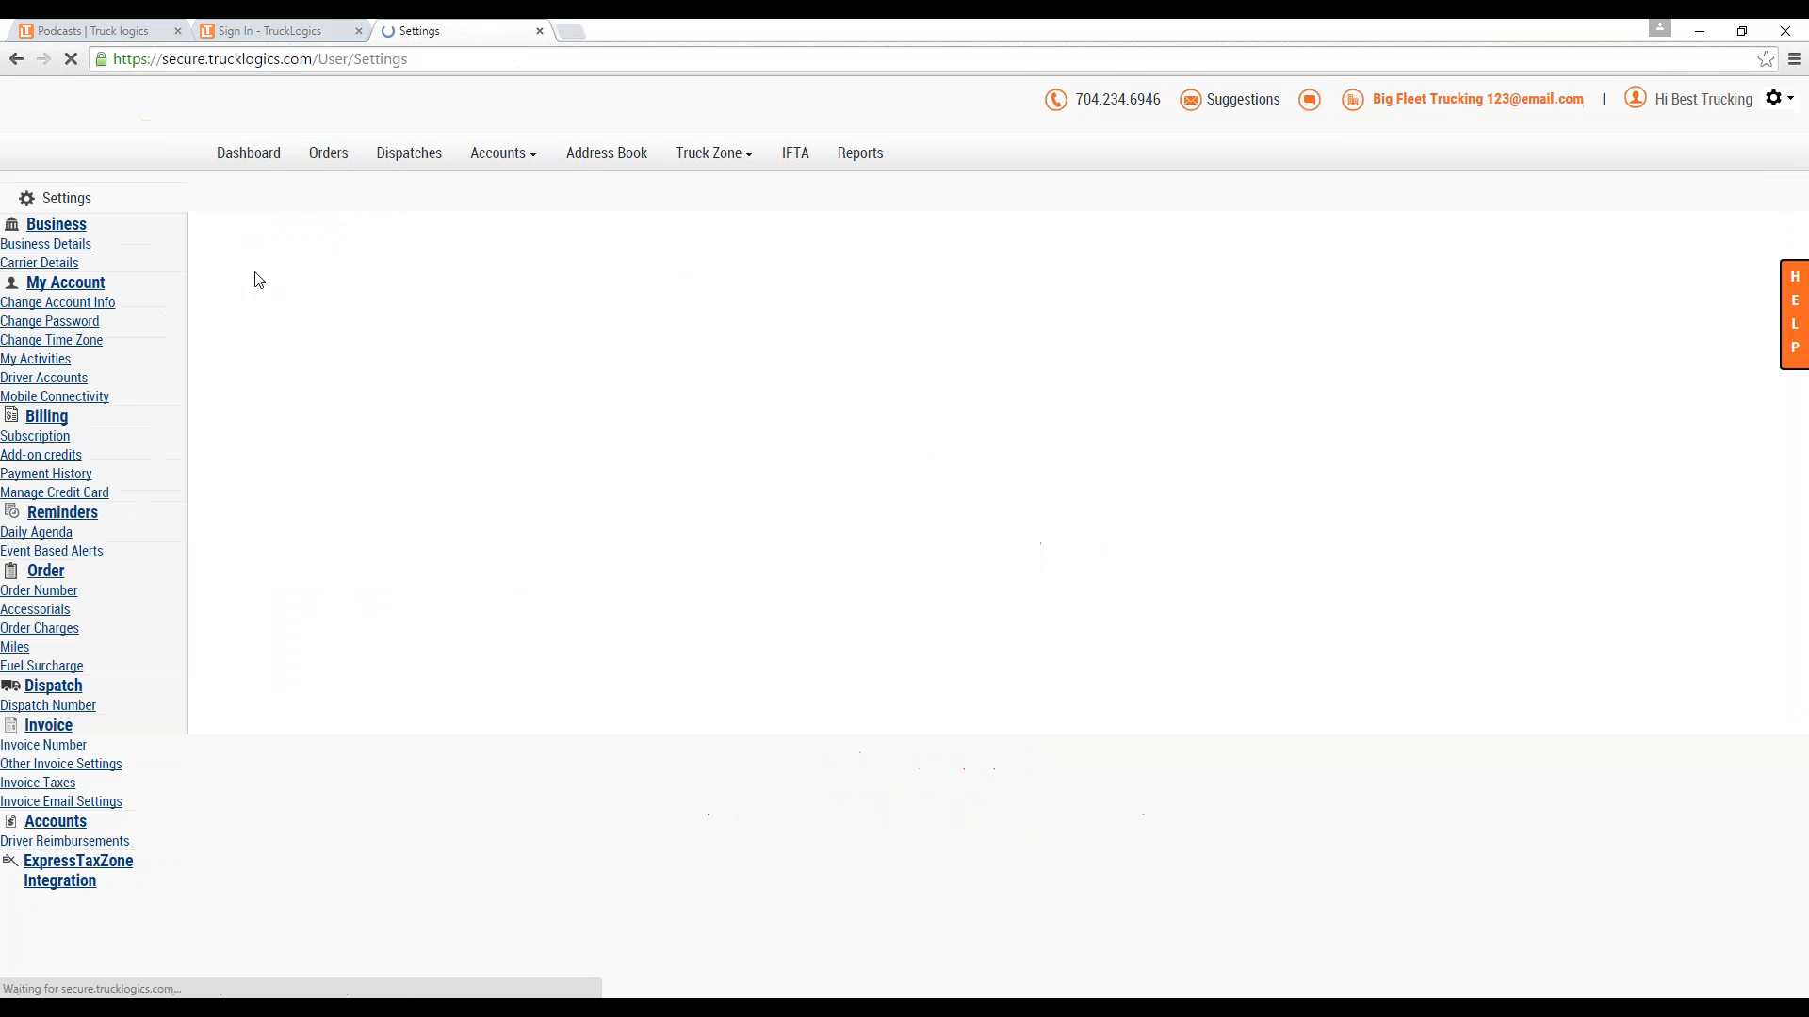
View the Invoice Number settings, and check the payment terms and the terms and conditions text in Other Invoice Settings.
scroll(283, 415, "down", 6)
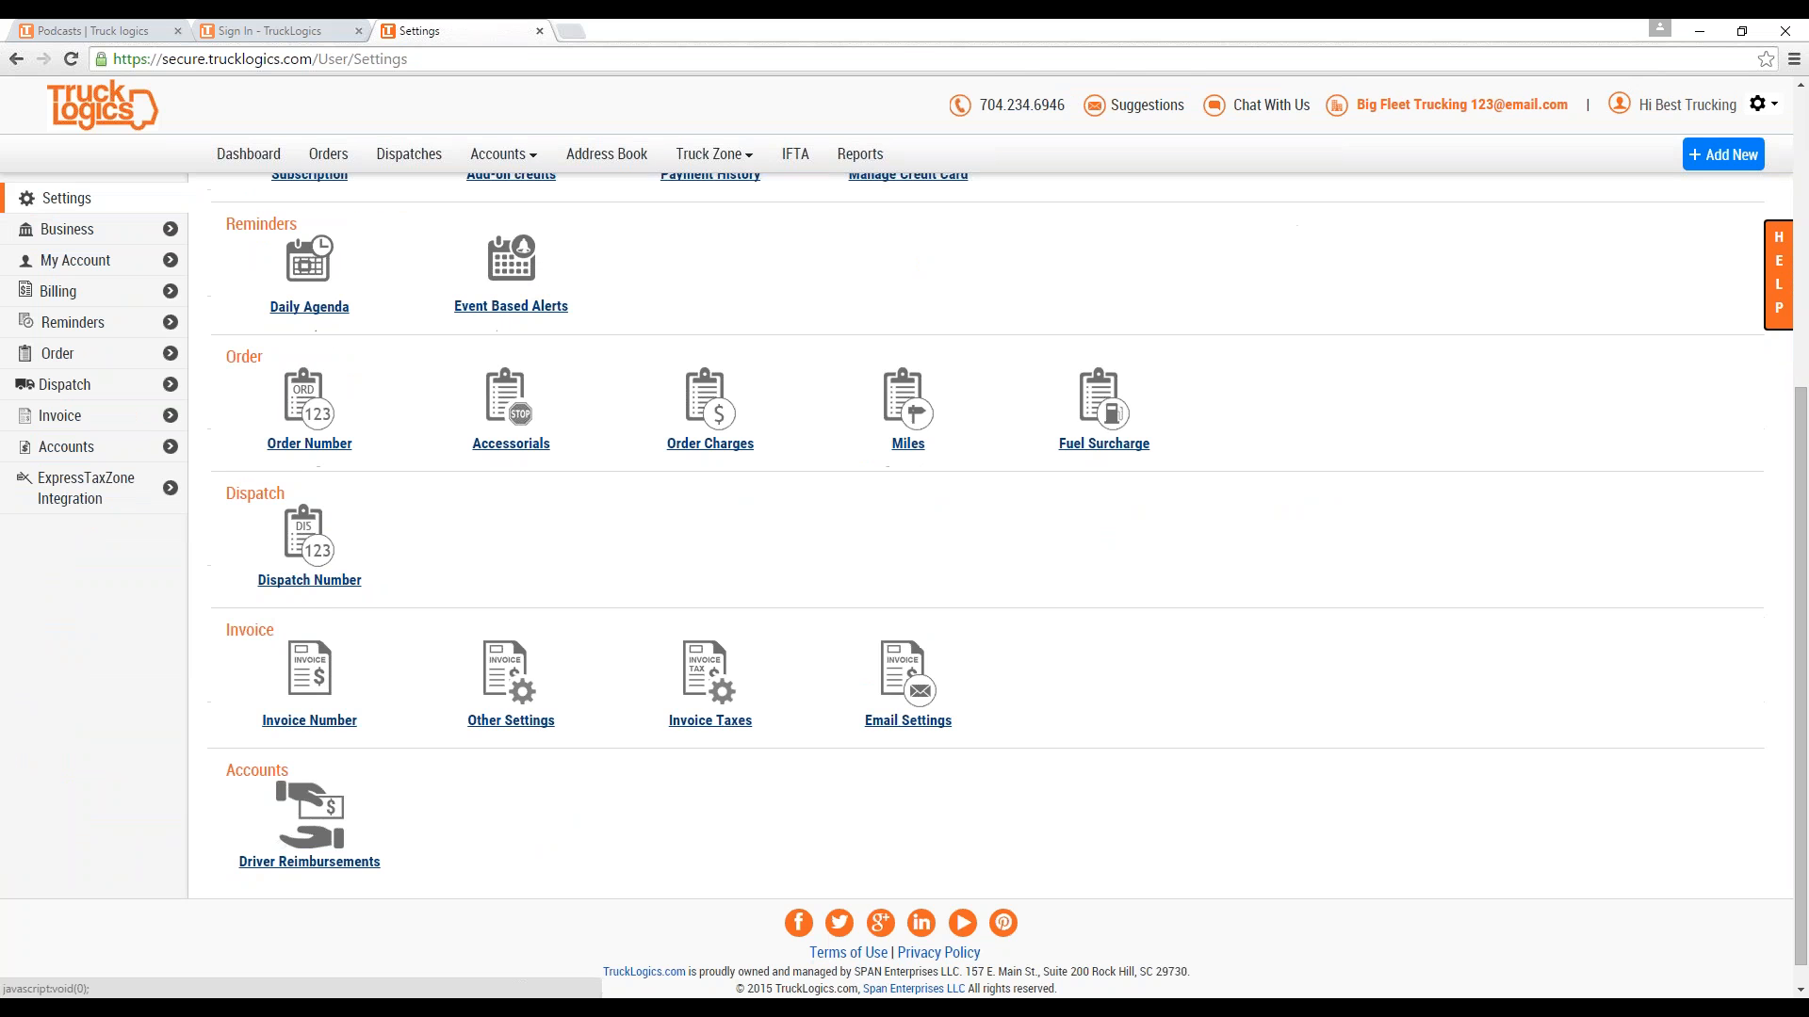
left_click(316, 722)
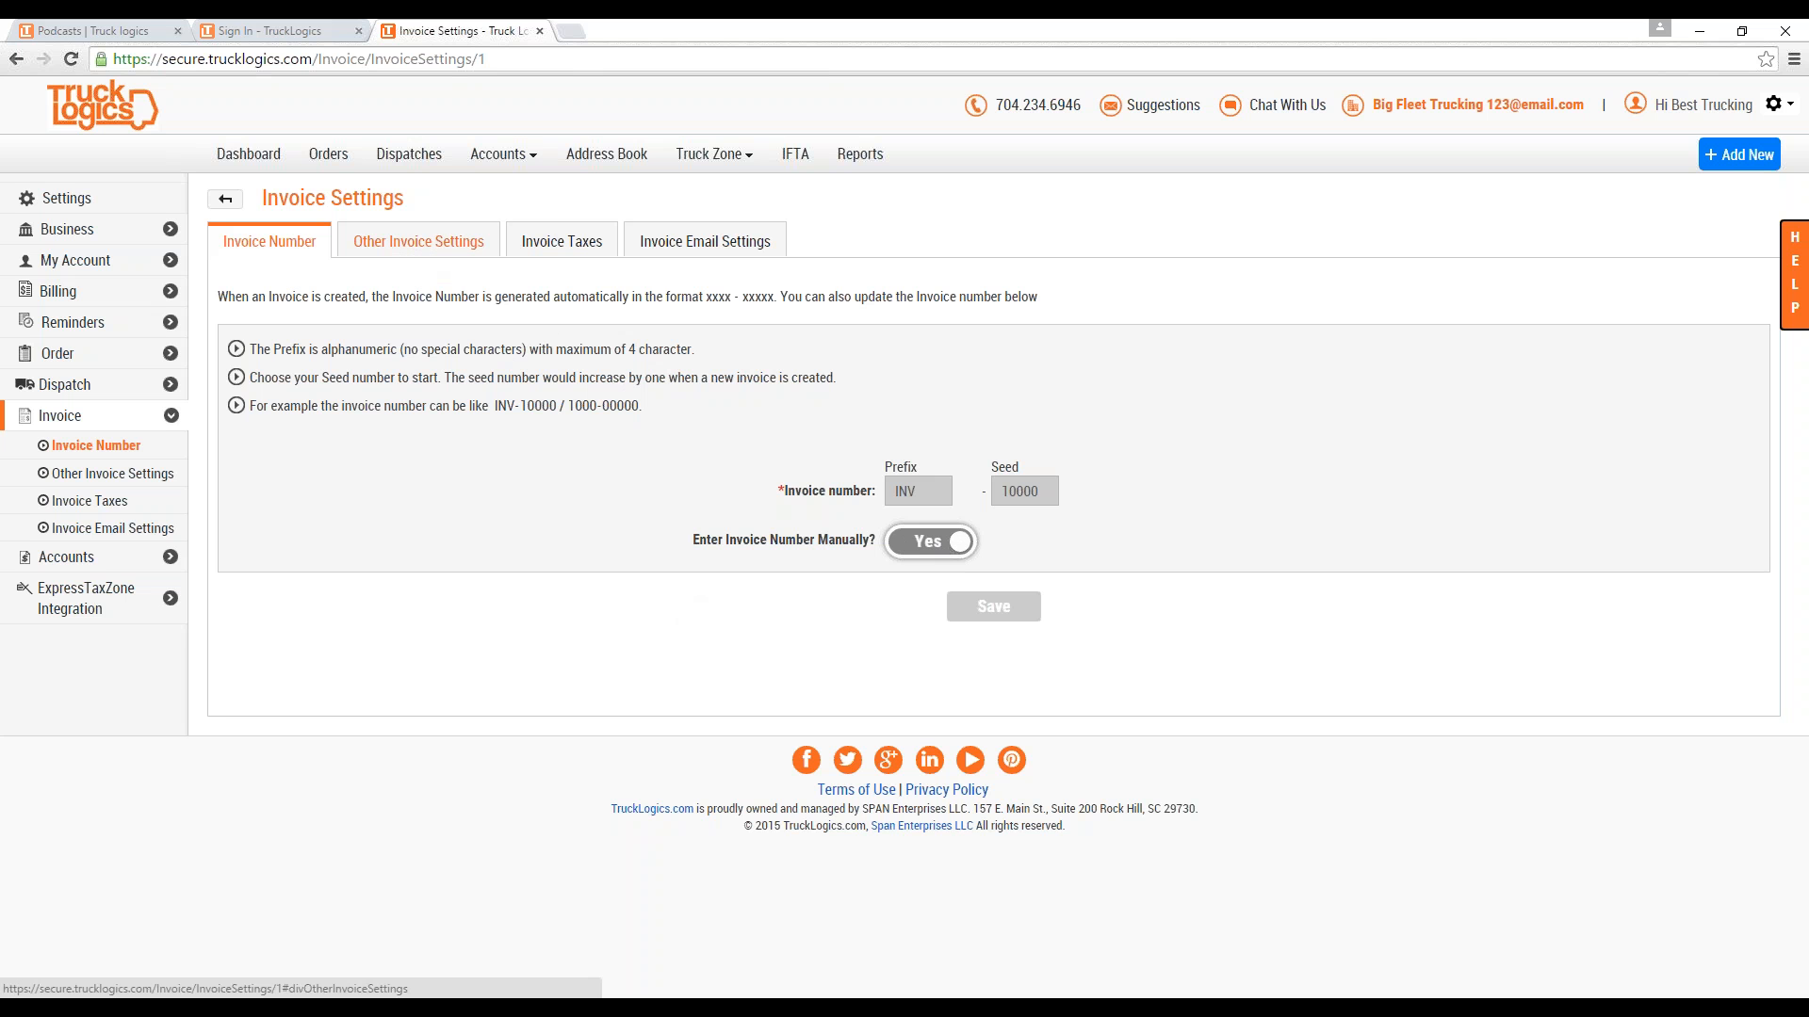
left_click(406, 247)
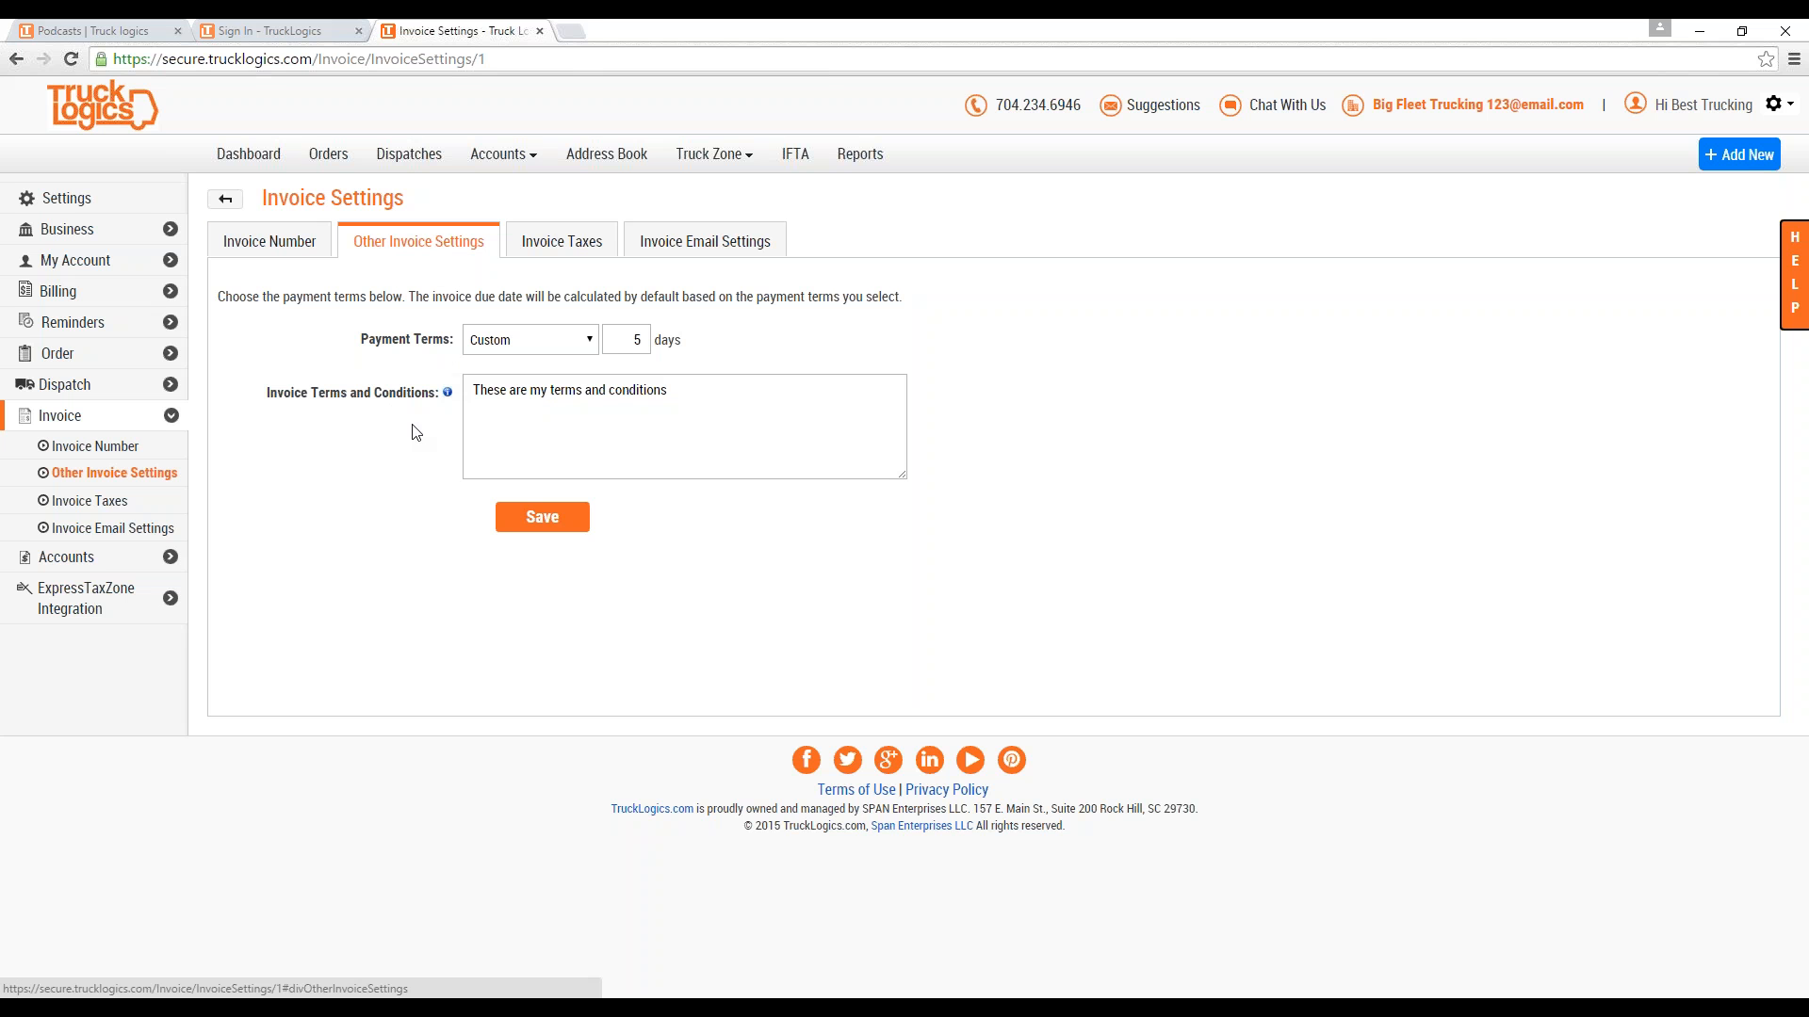
left_click(613, 427)
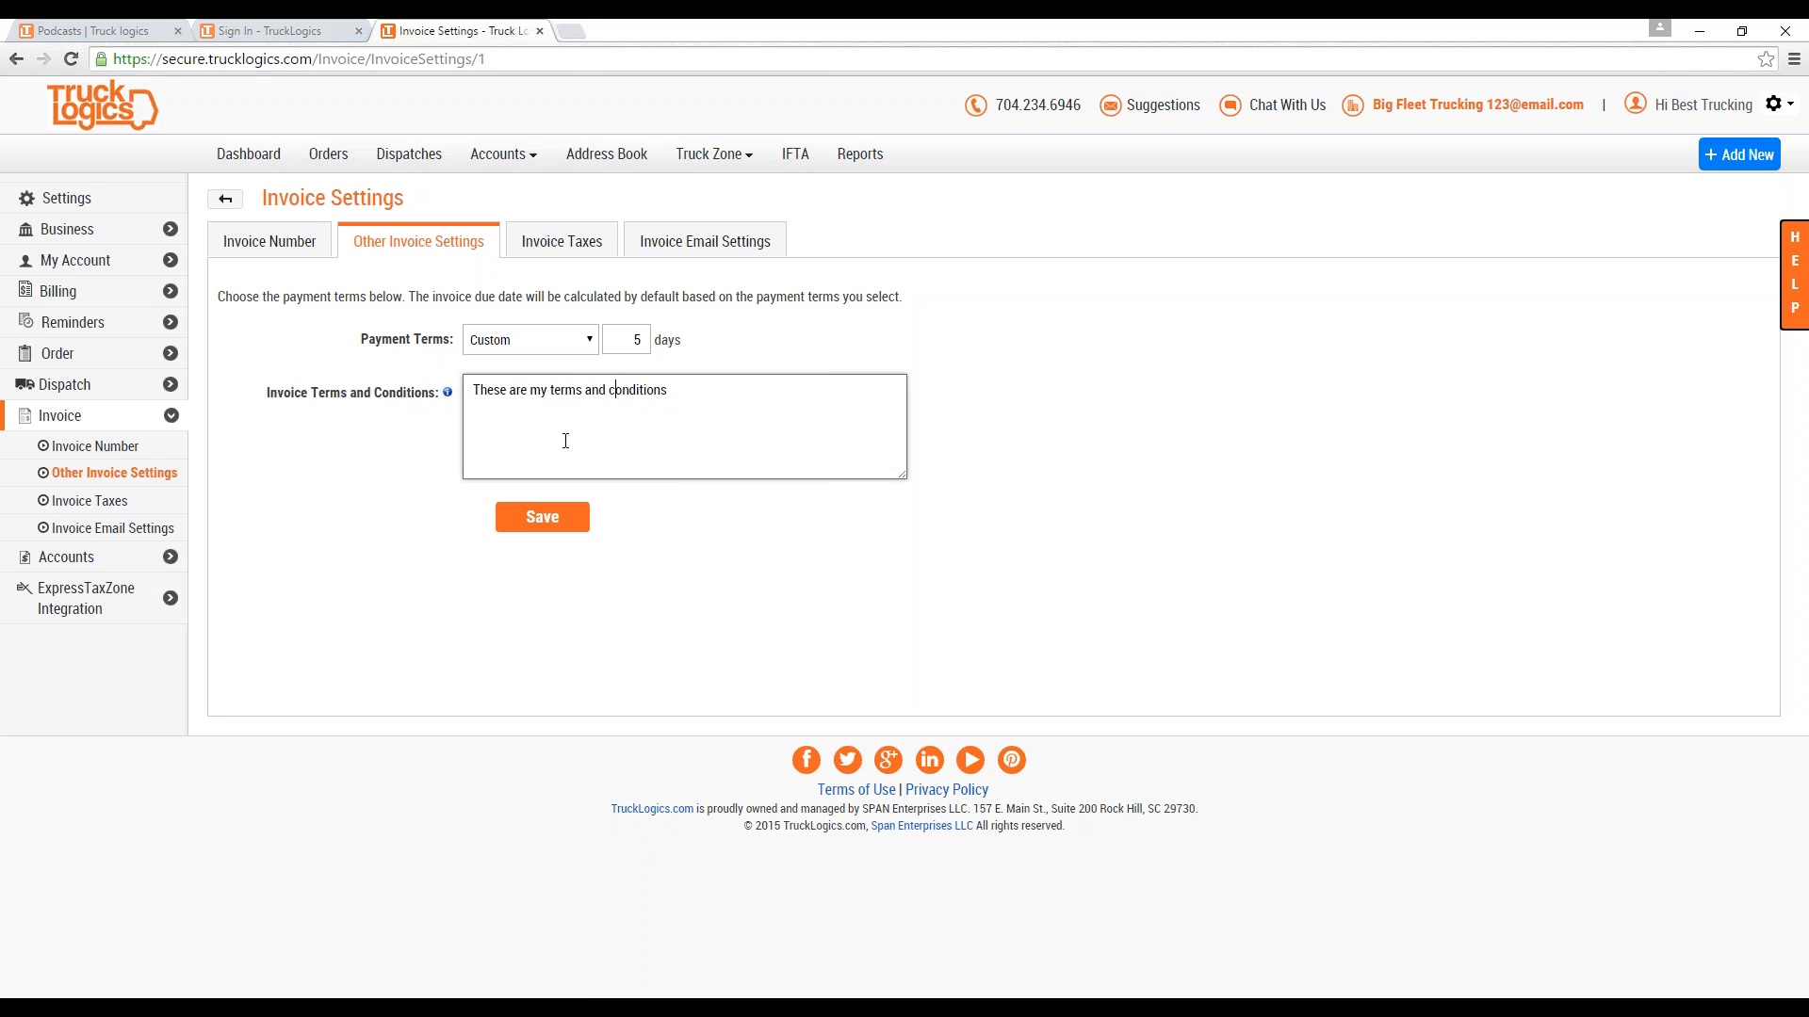
View the Invoice Taxes list and the Add Invoice Tax form, closing the form without adding a tax.
left_click(566, 248)
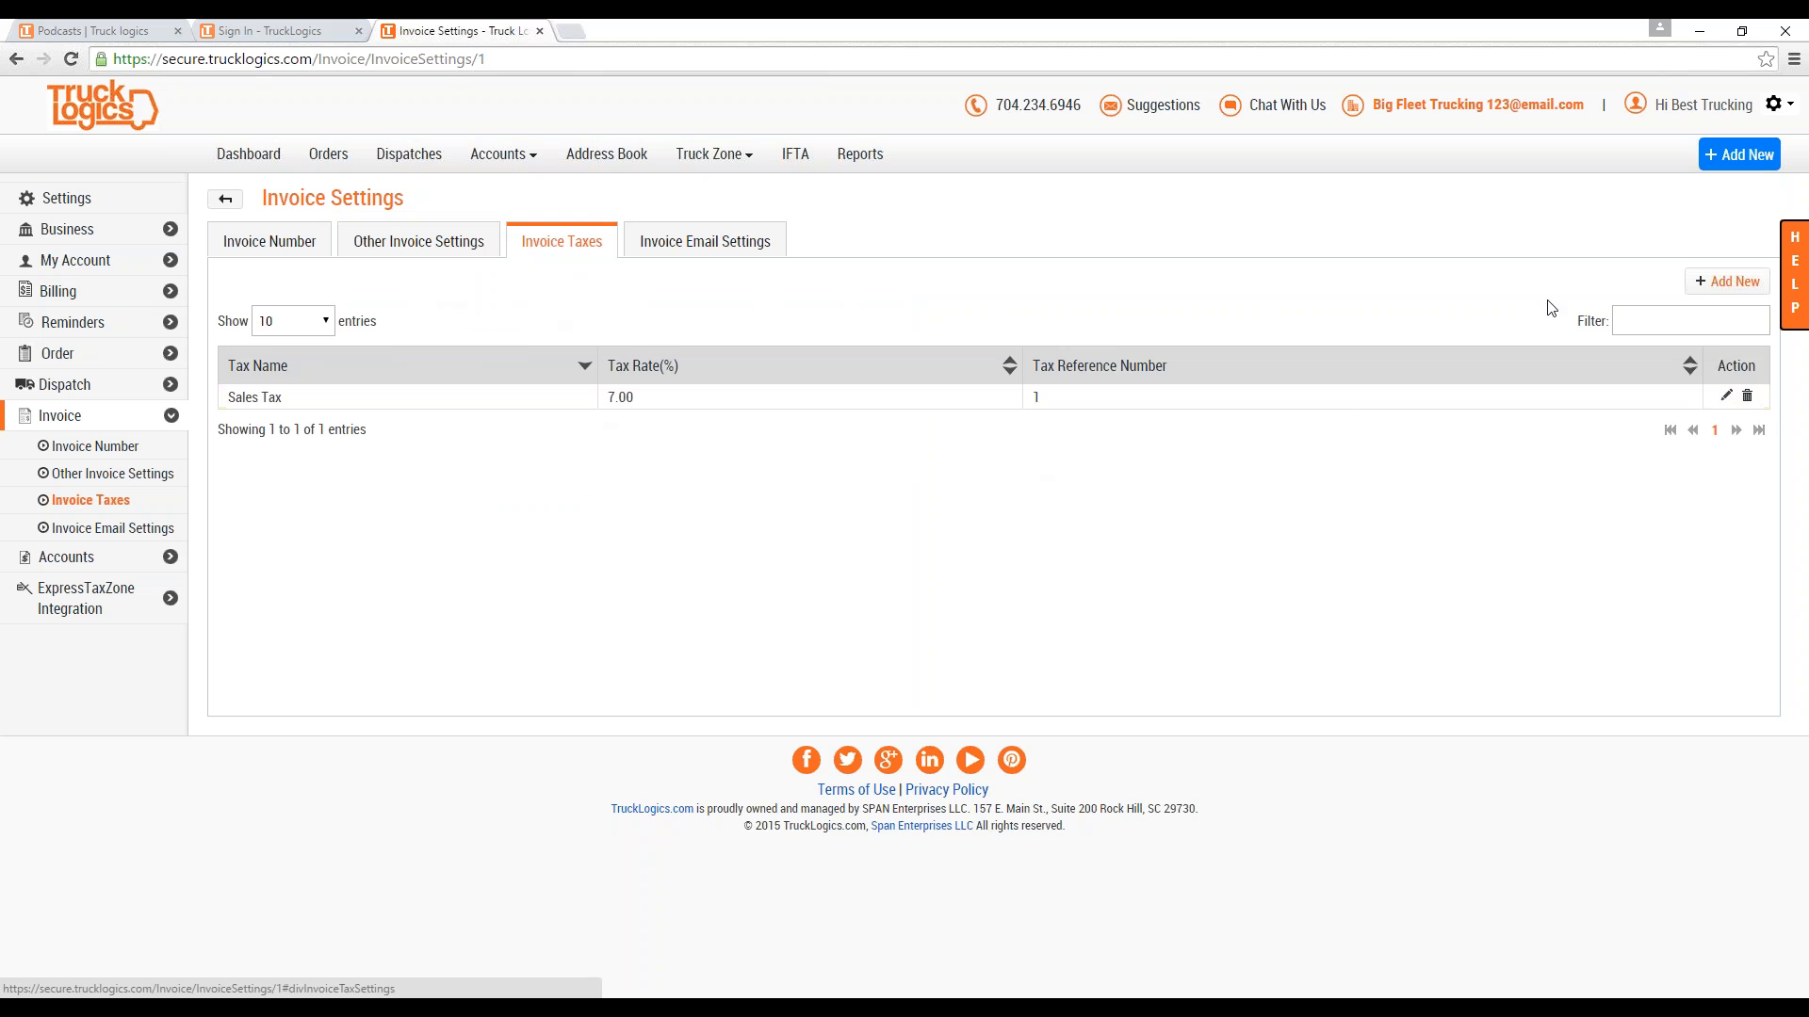
left_click(1727, 281)
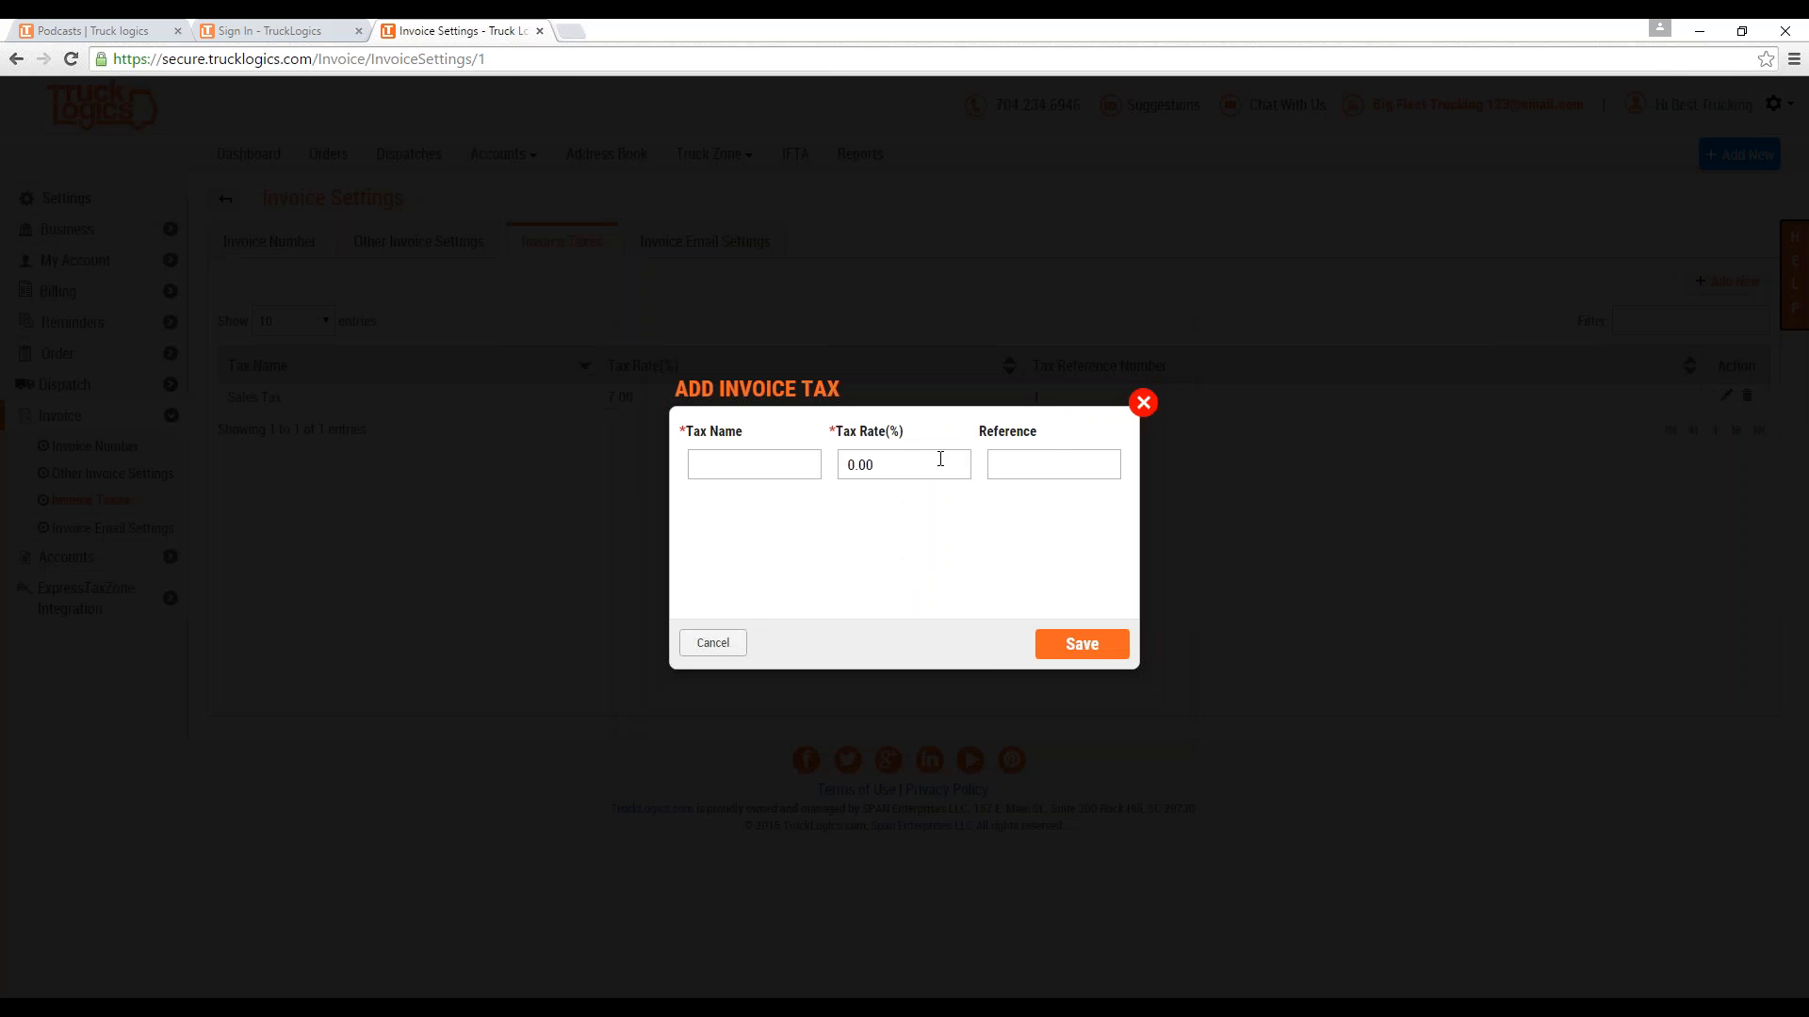
left_click(1139, 405)
left_click(715, 249)
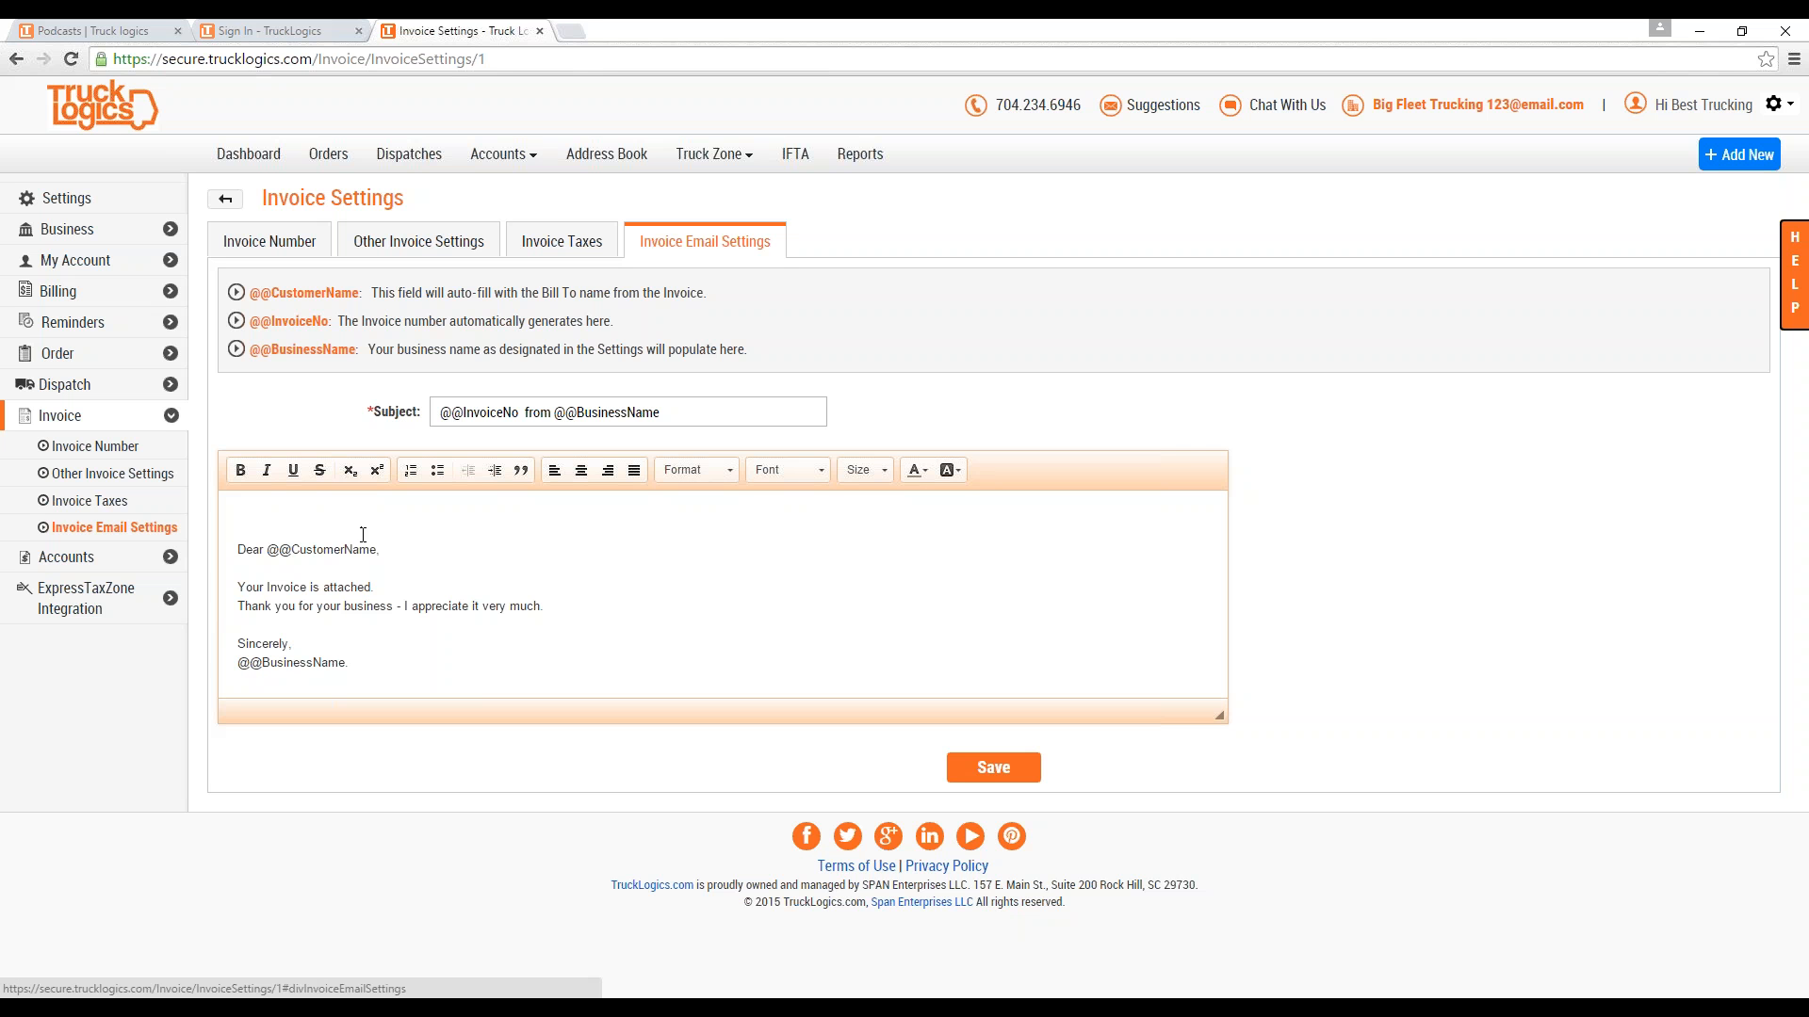
left_click(242, 518)
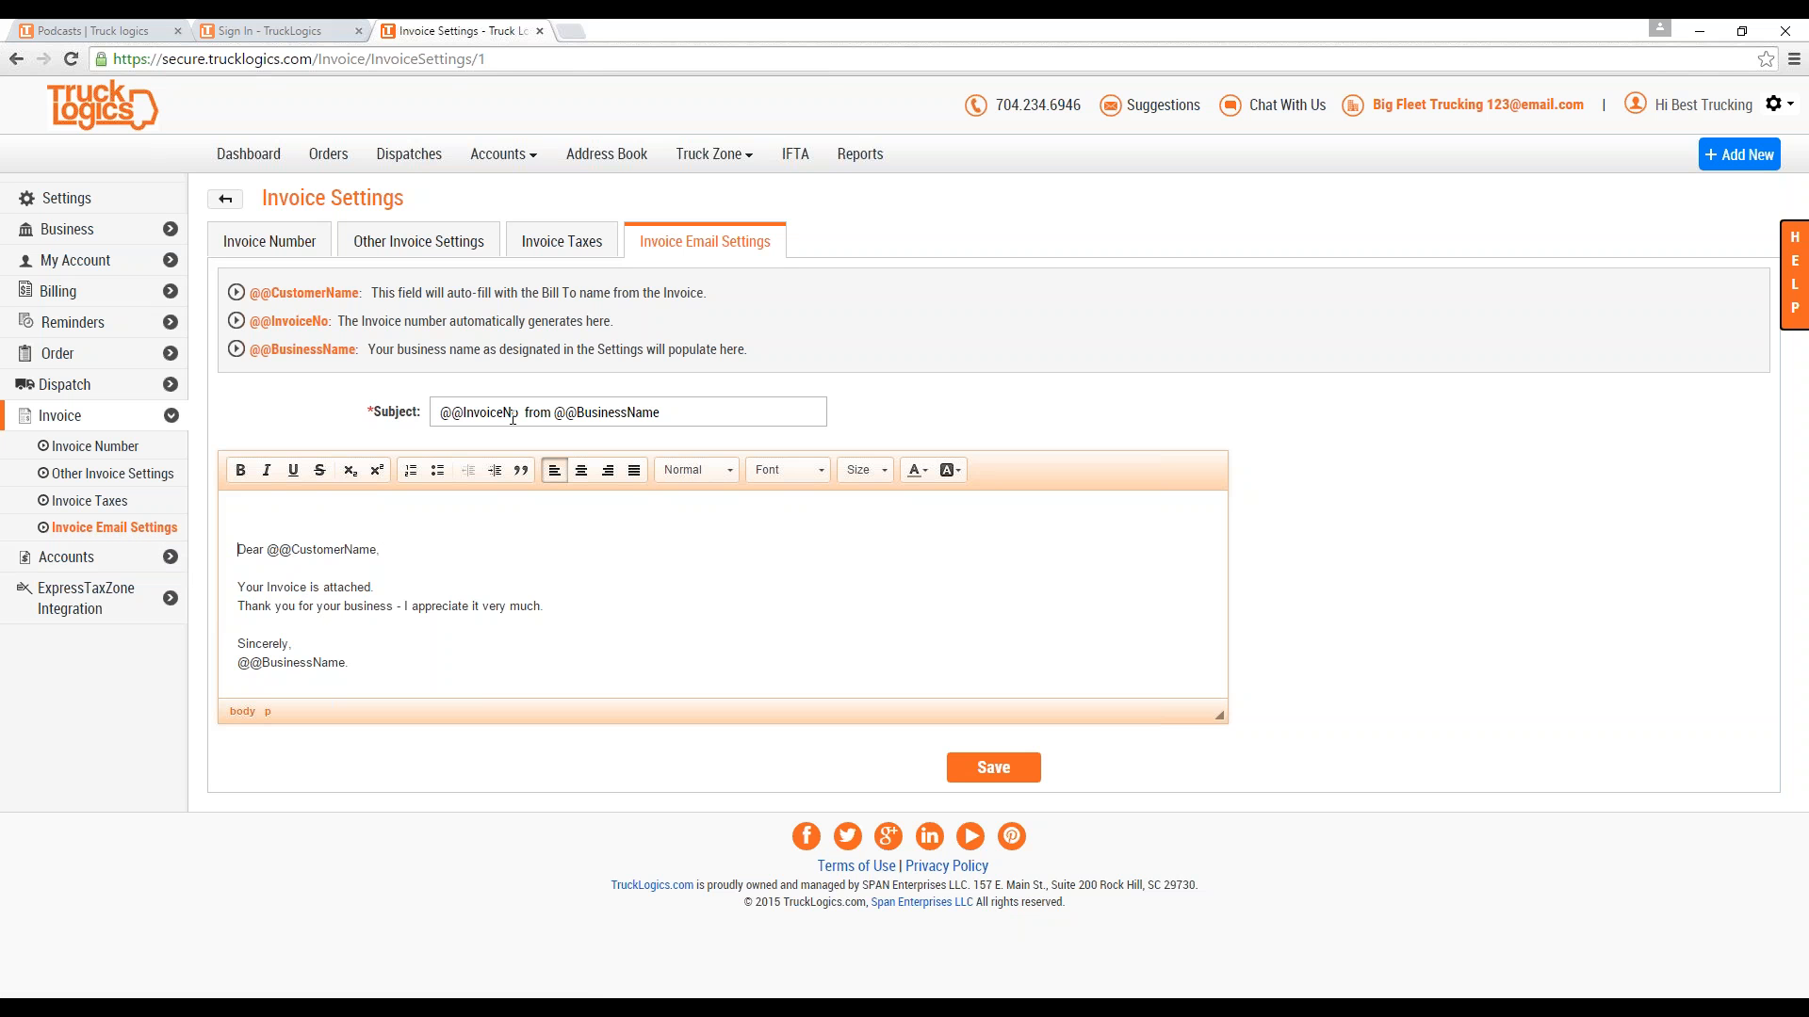
left_click_drag(268, 553, 343, 563)
left_click(375, 584)
left_click_drag(266, 551, 377, 554)
left_click(388, 555)
left_click(443, 415)
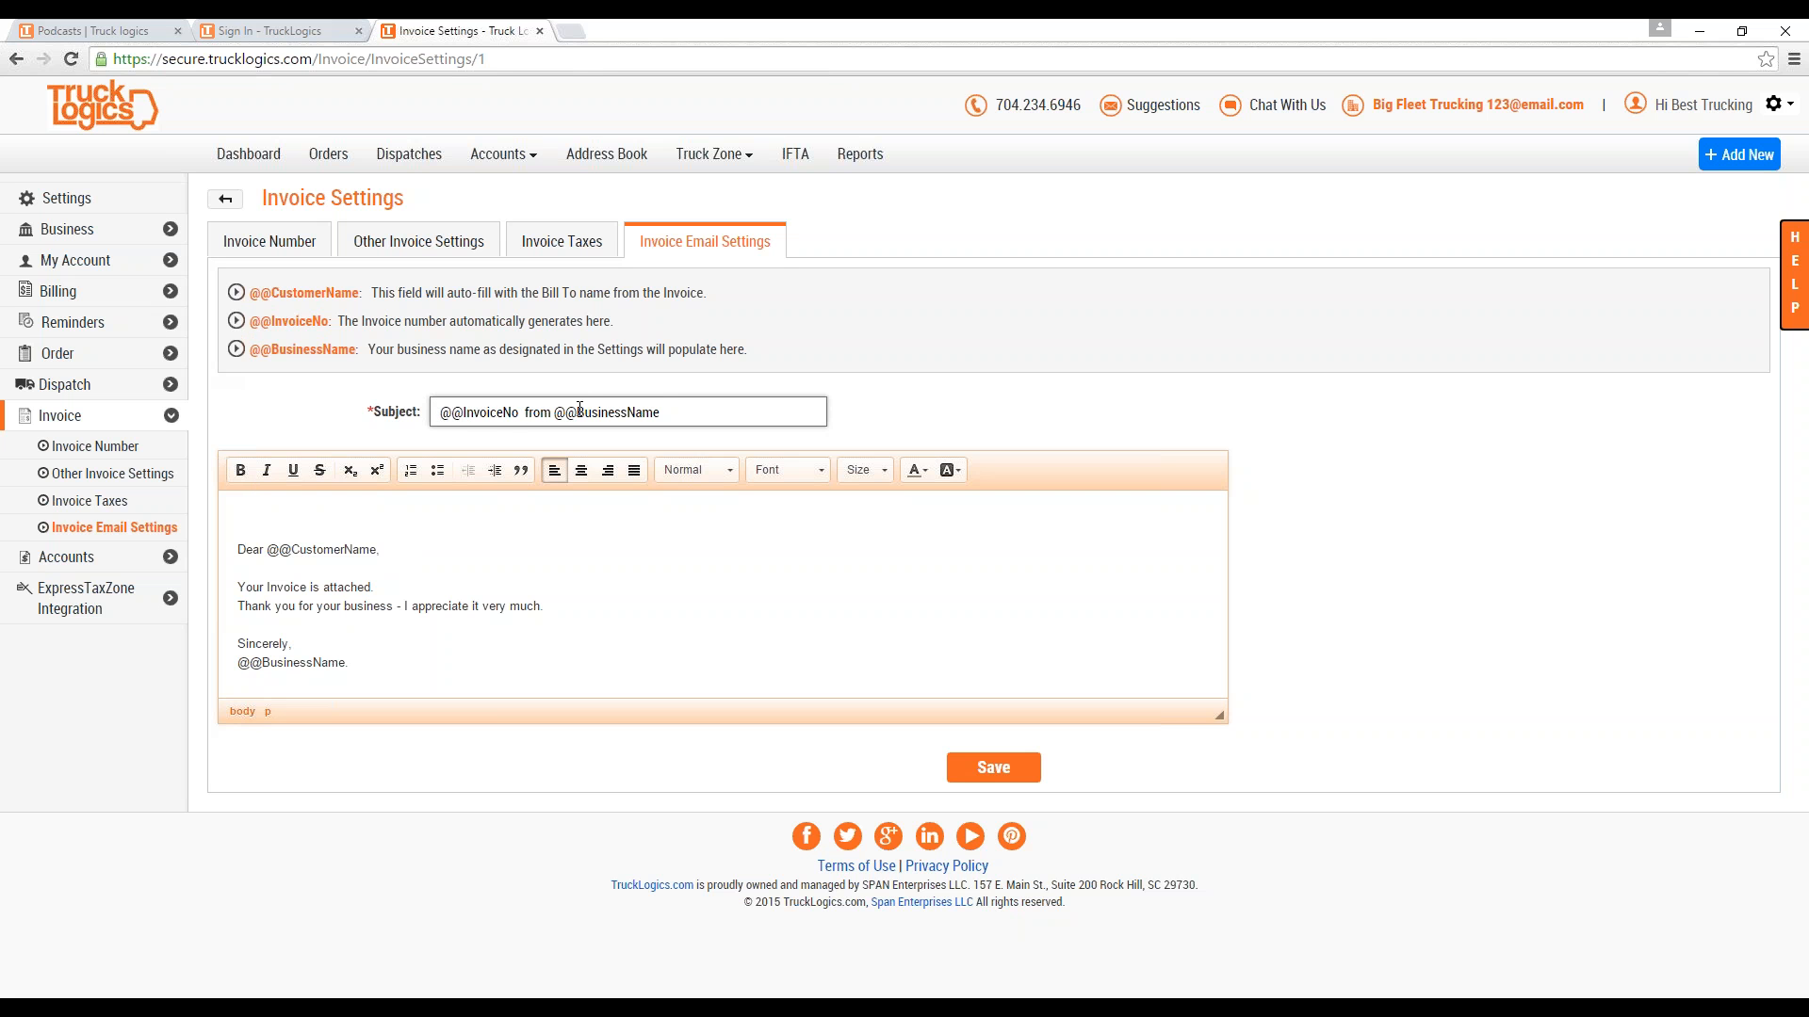
left_click(363, 524)
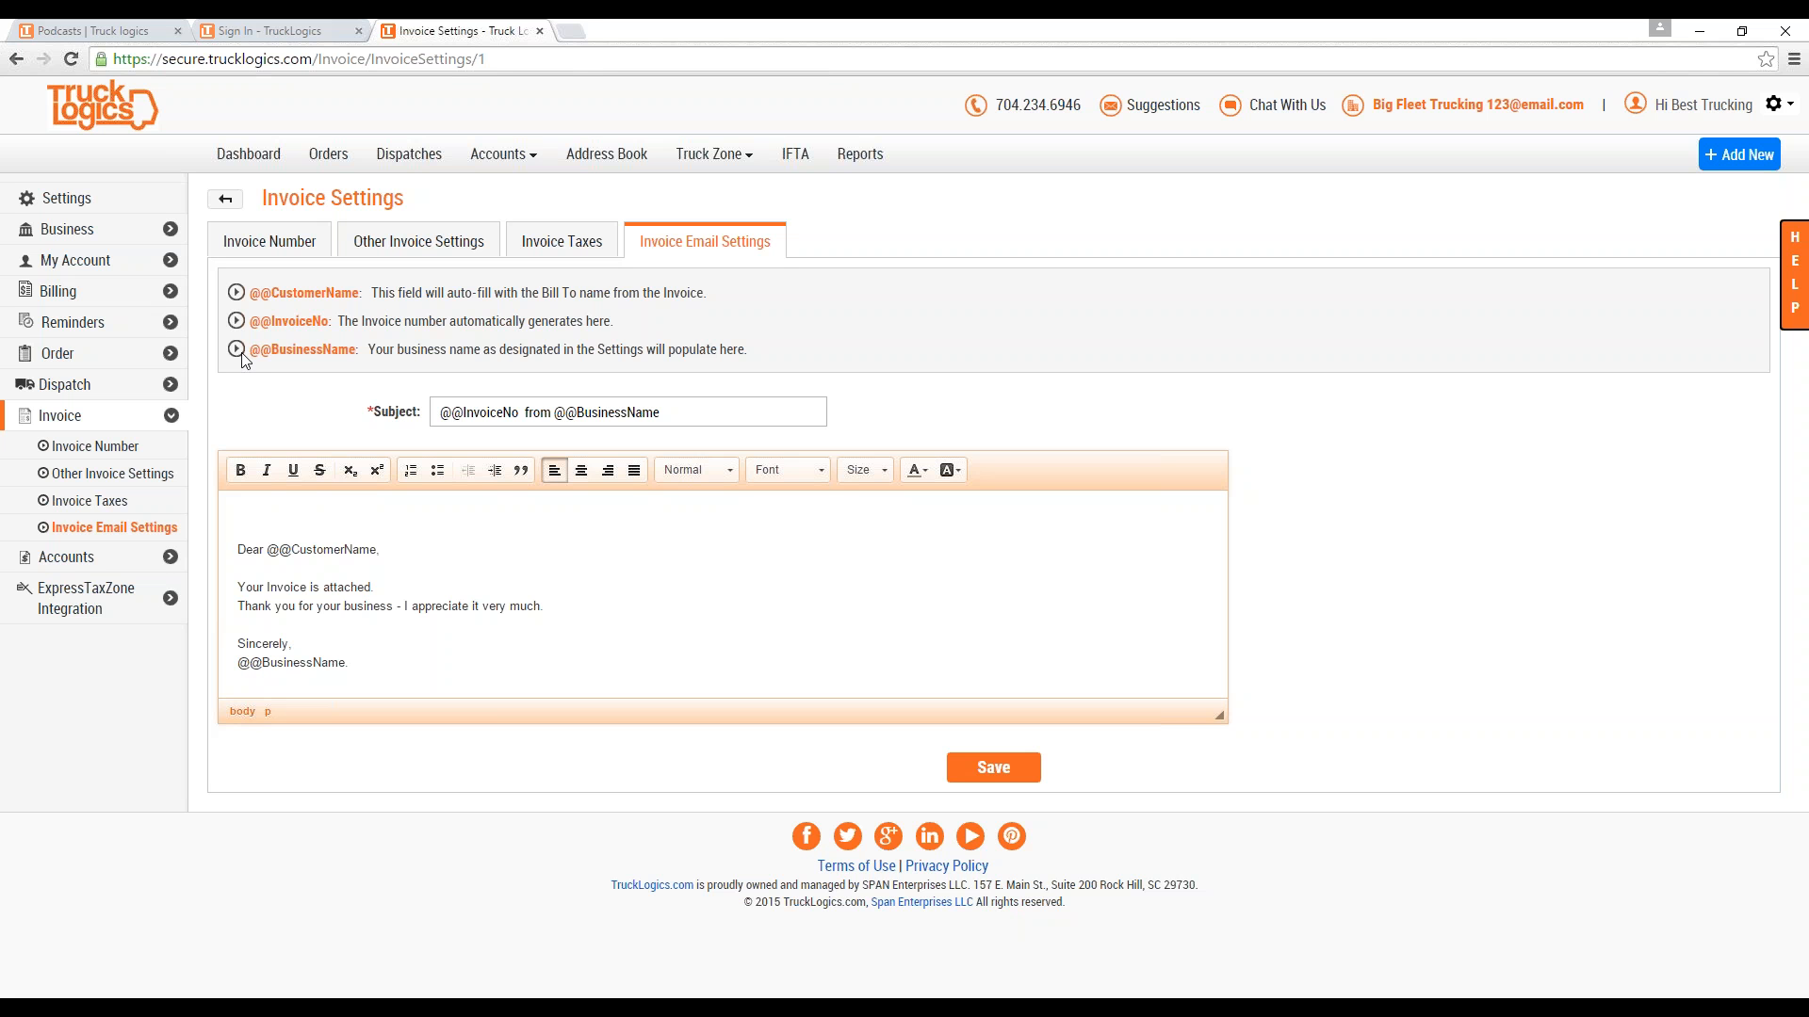
left_click(228, 206)
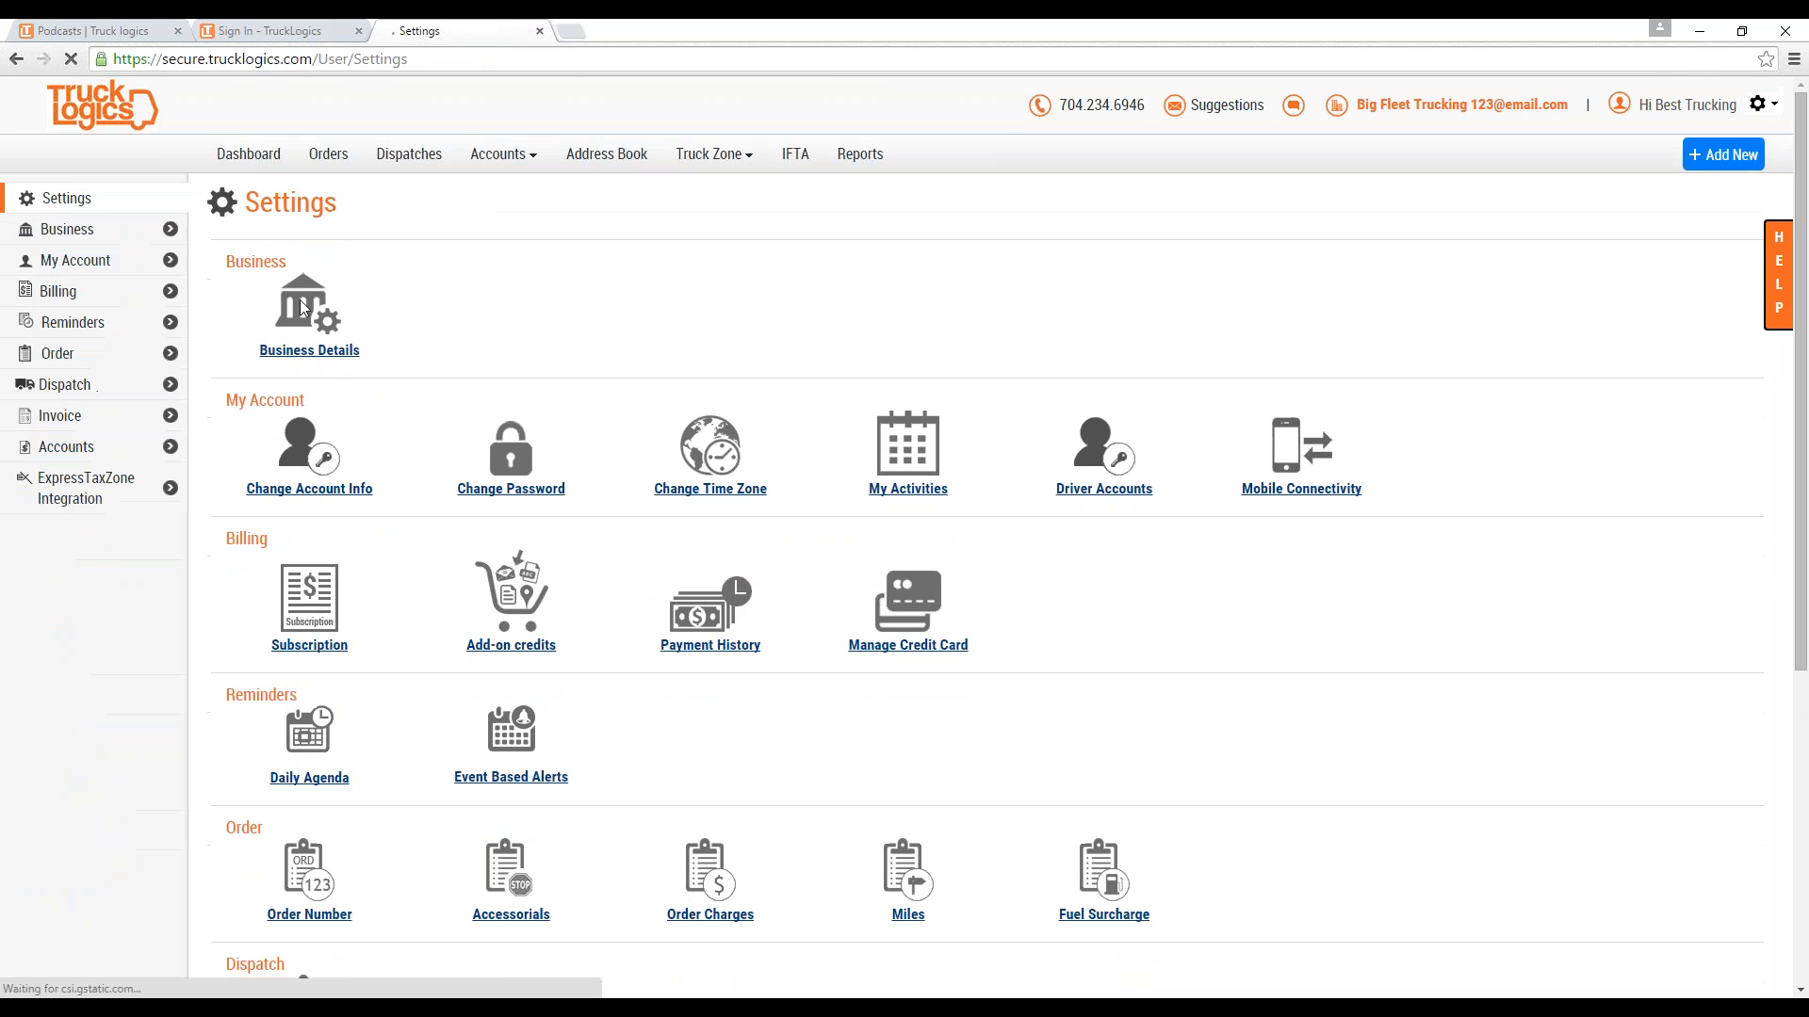
Open Driver Reimbursements under the Accounts settings and review the expense accounts listed.
scroll(454, 648, "down", 4)
scroll(464, 653, "down", 2)
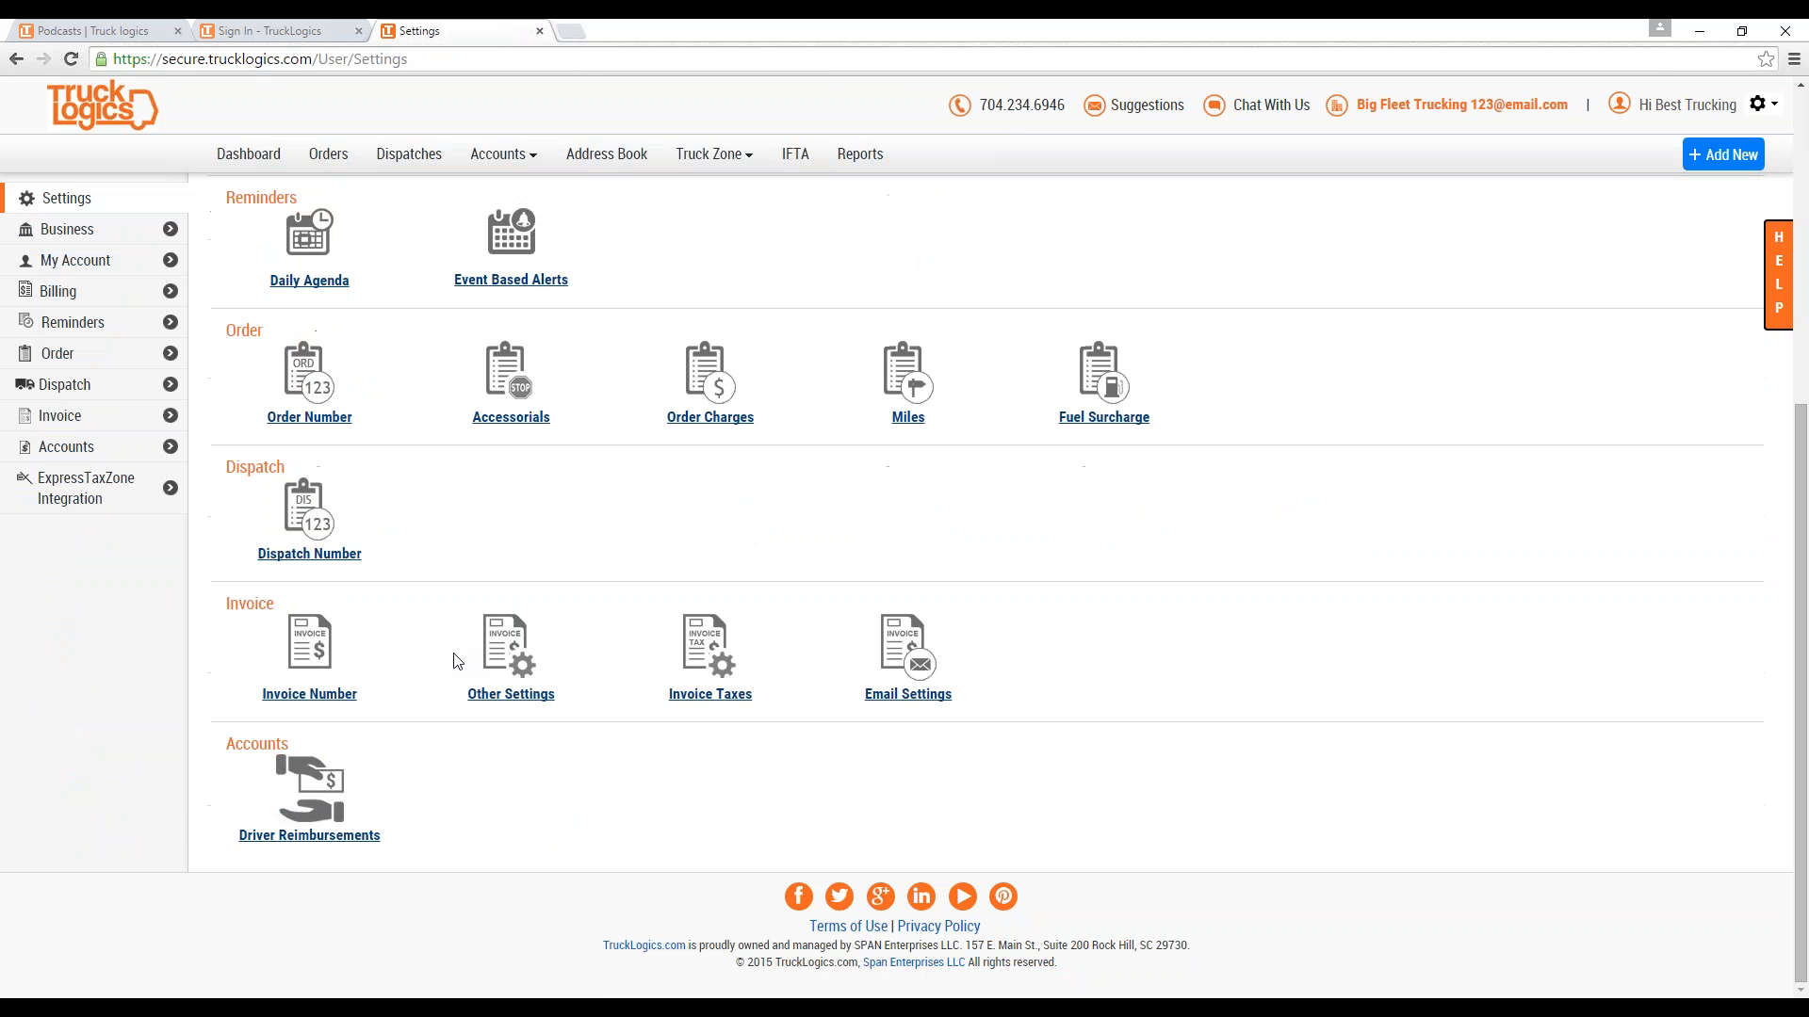
left_click(299, 838)
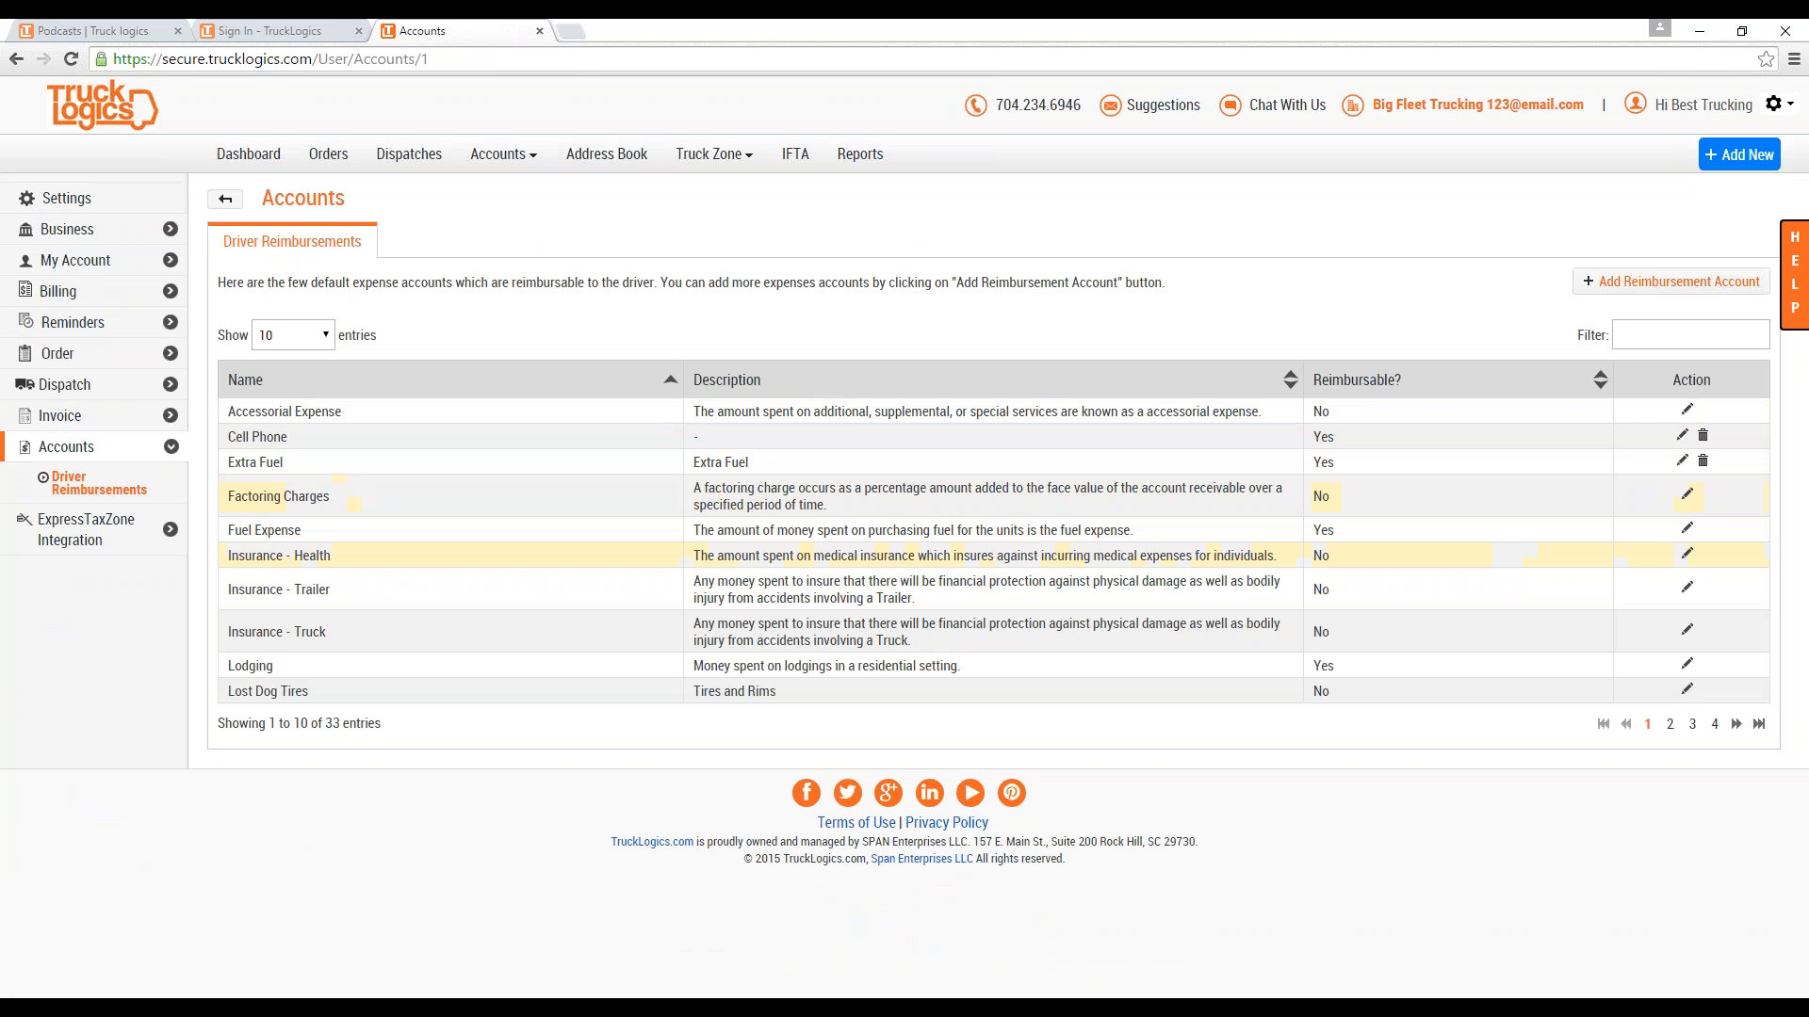
View the Add Reimbursement Account form and its Tax Category options, closing the form without adding an account.
left_click(1633, 283)
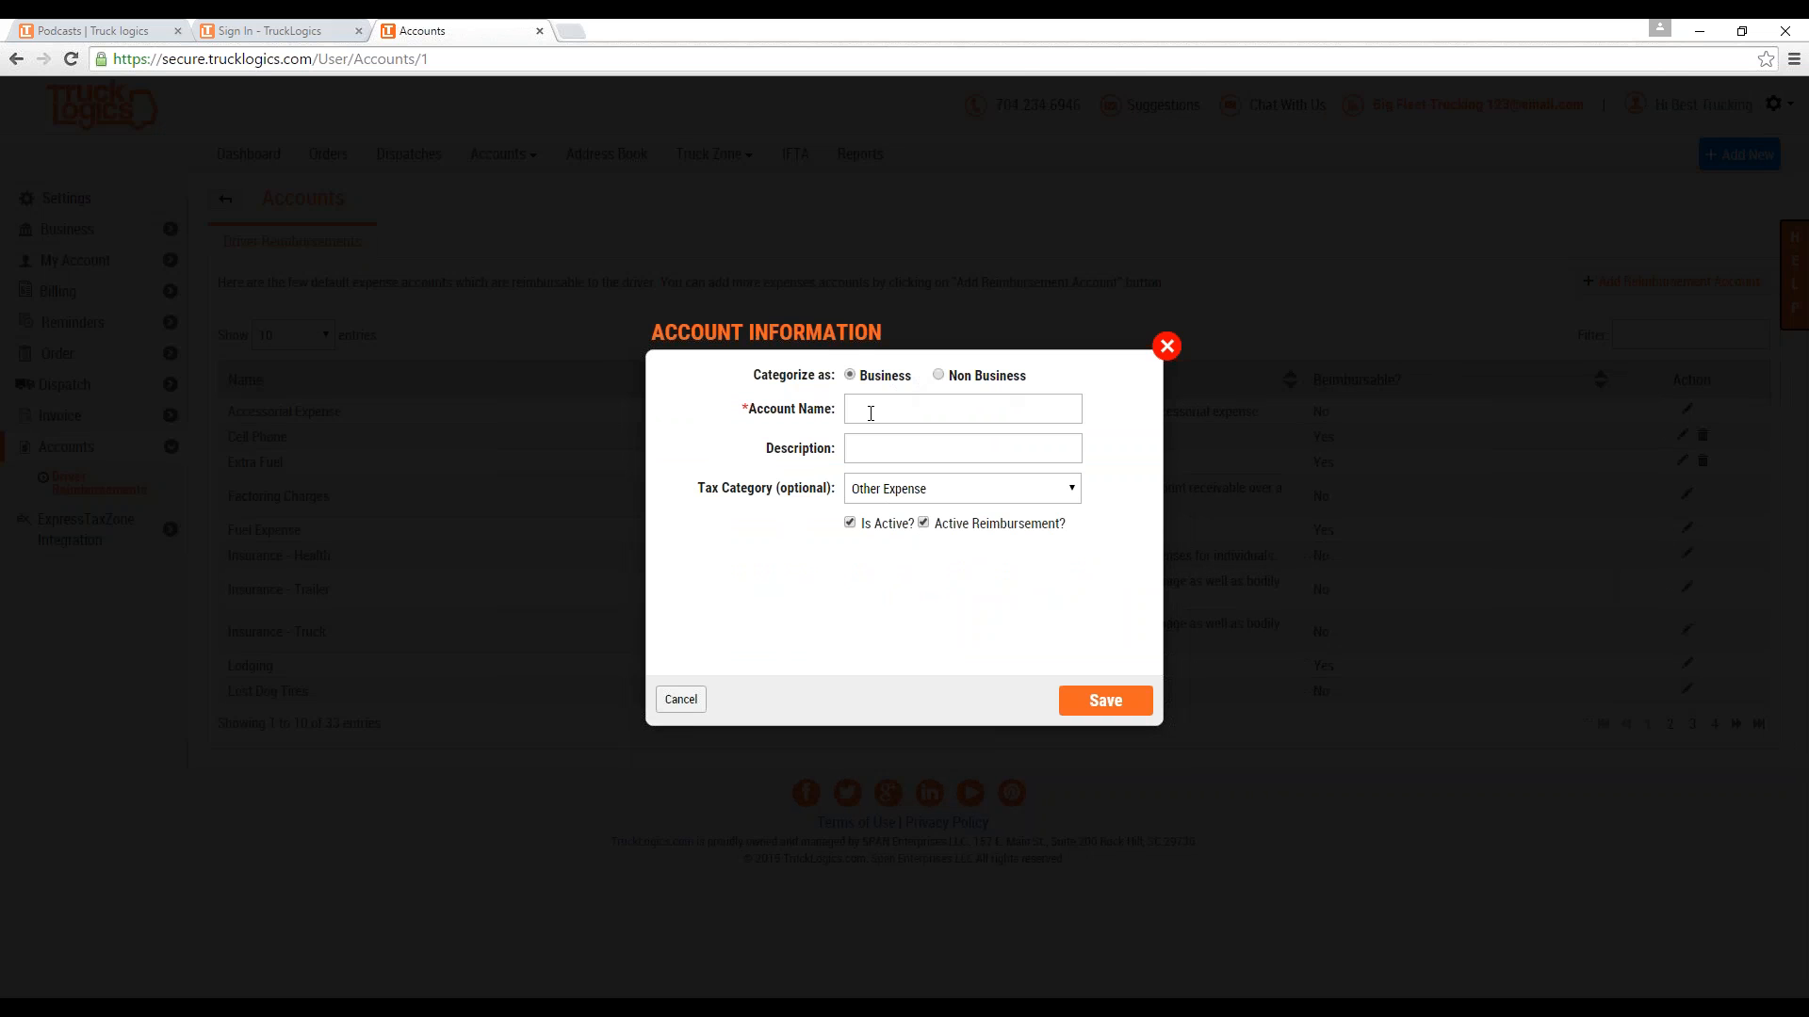
left_click(876, 439)
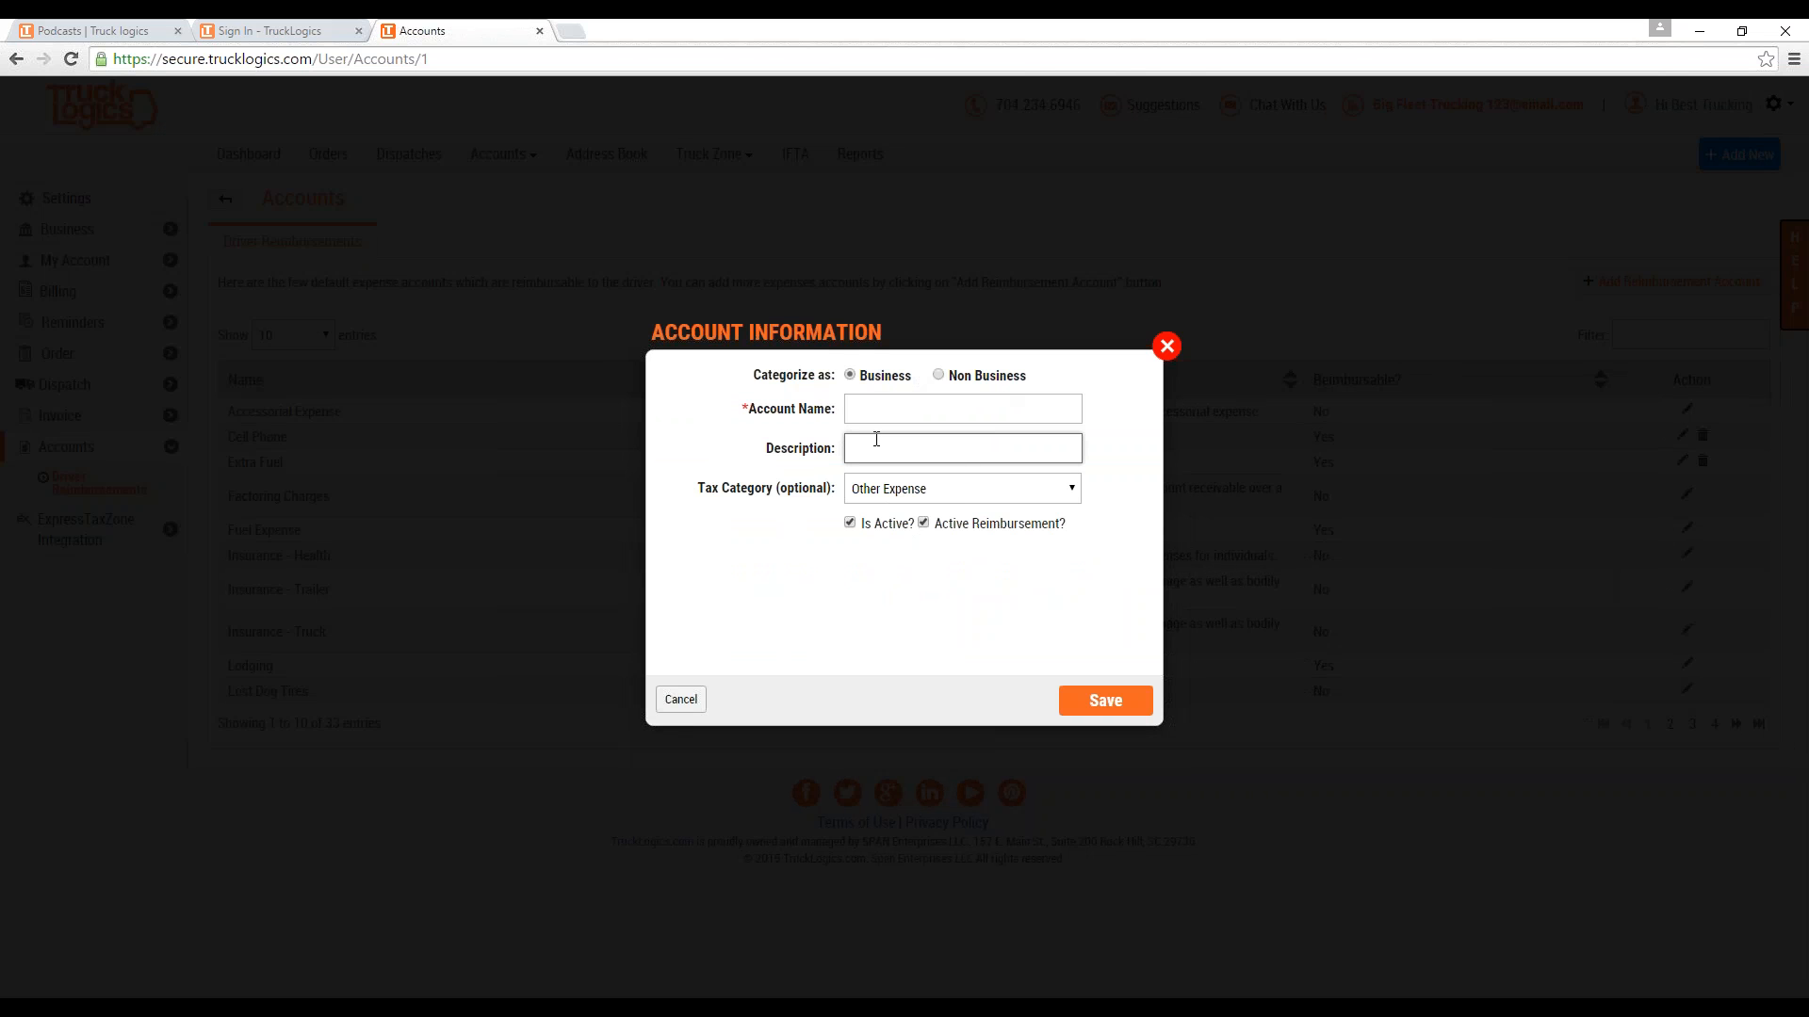
left_click(946, 497)
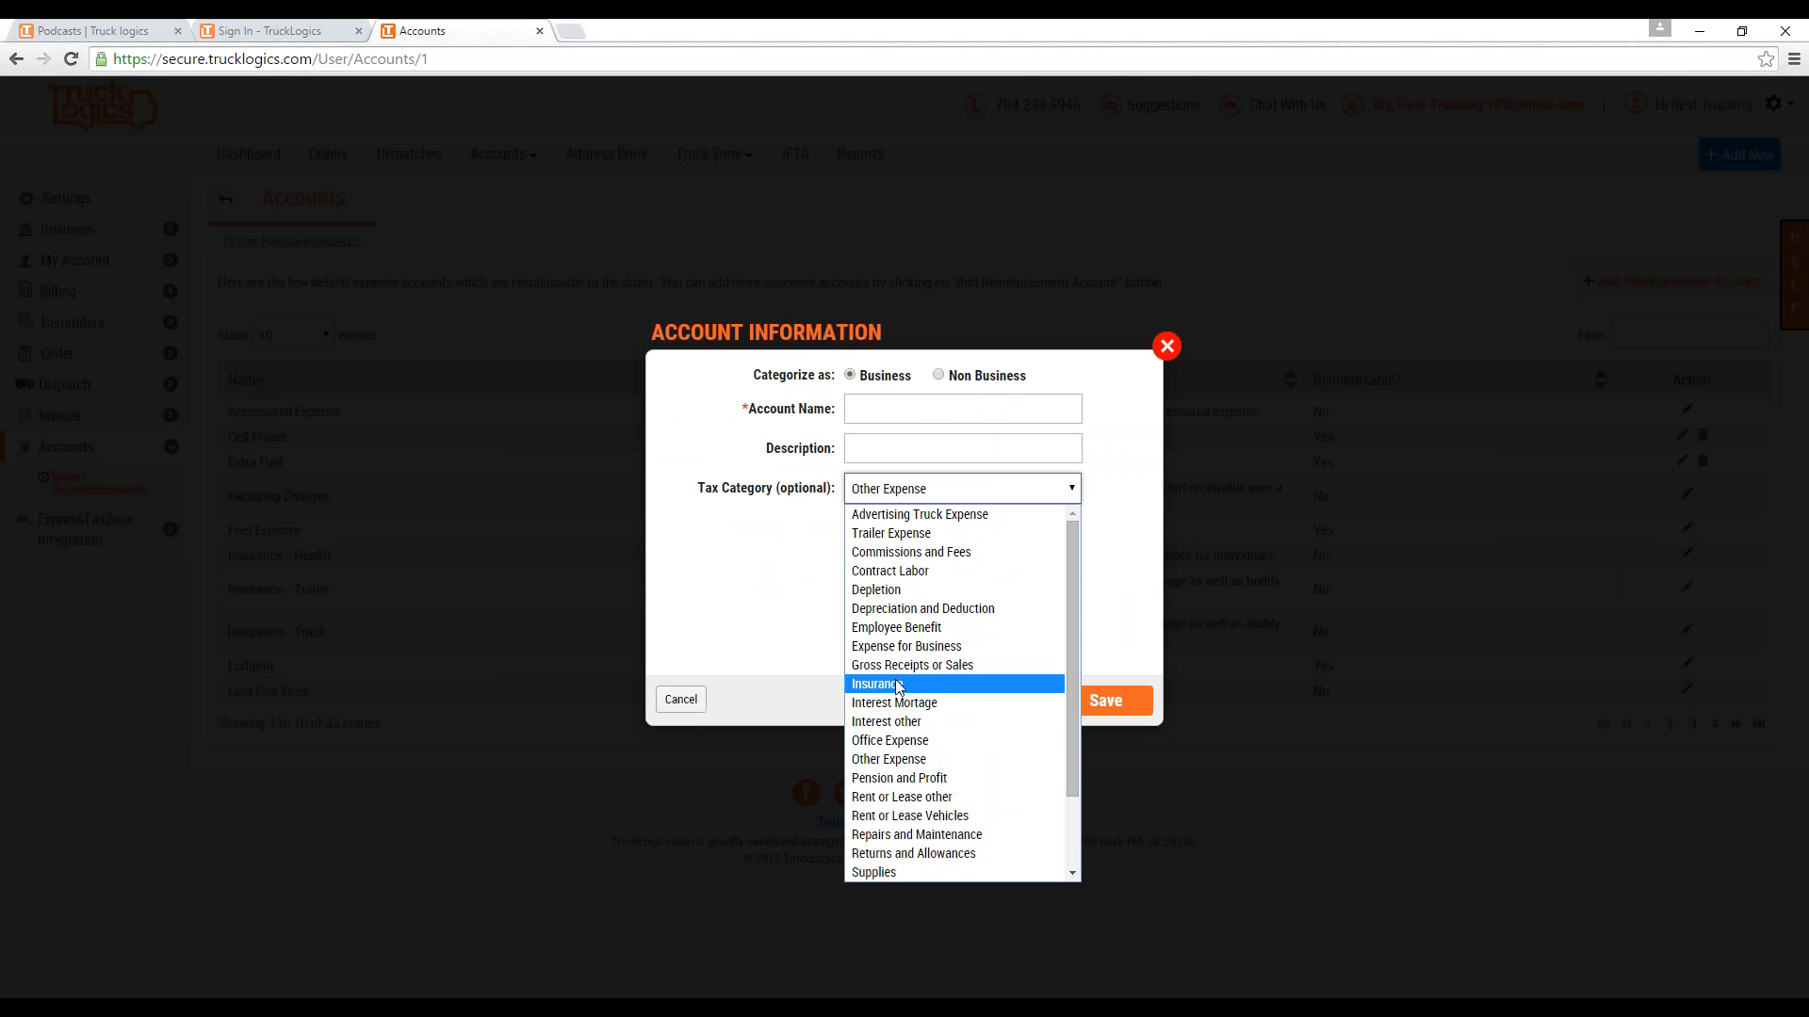
left_click(768, 592)
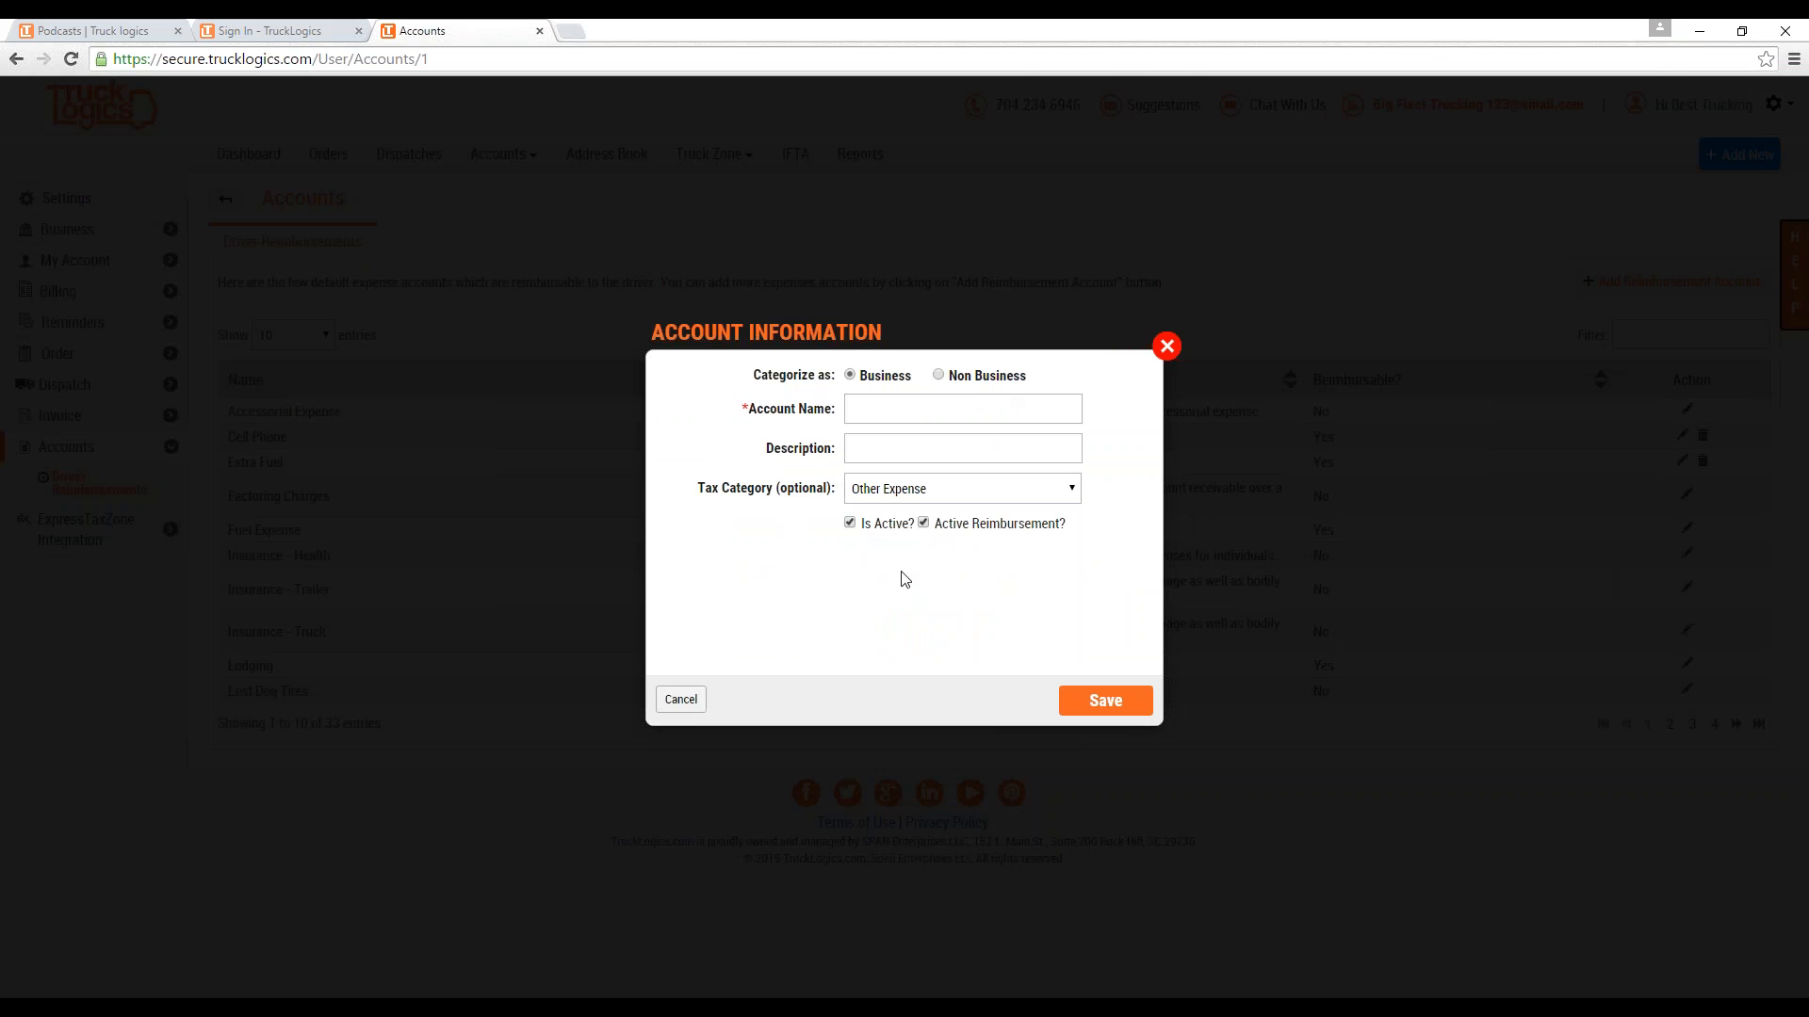
left_click(1167, 347)
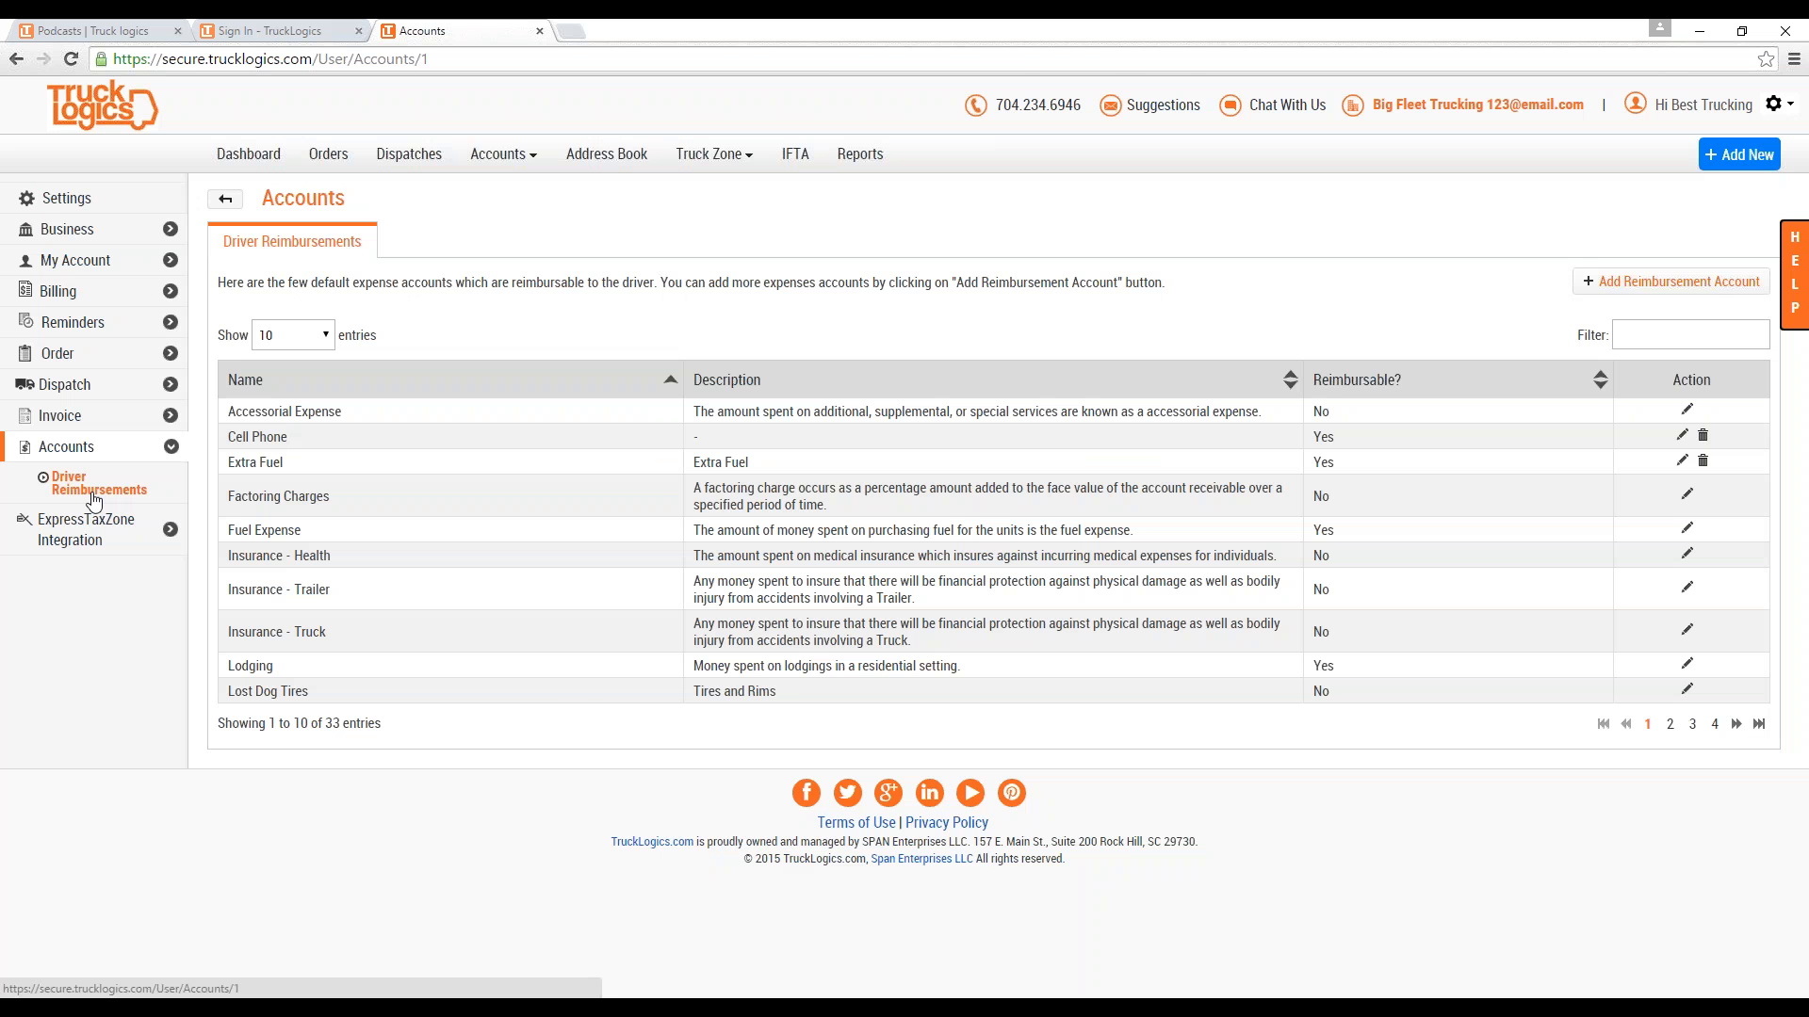
Open the ExpressTaxZone Integration settings, view the ExpressTruckTax Vehicle List, and check the account options for reaching Settings.
left_click(86, 528)
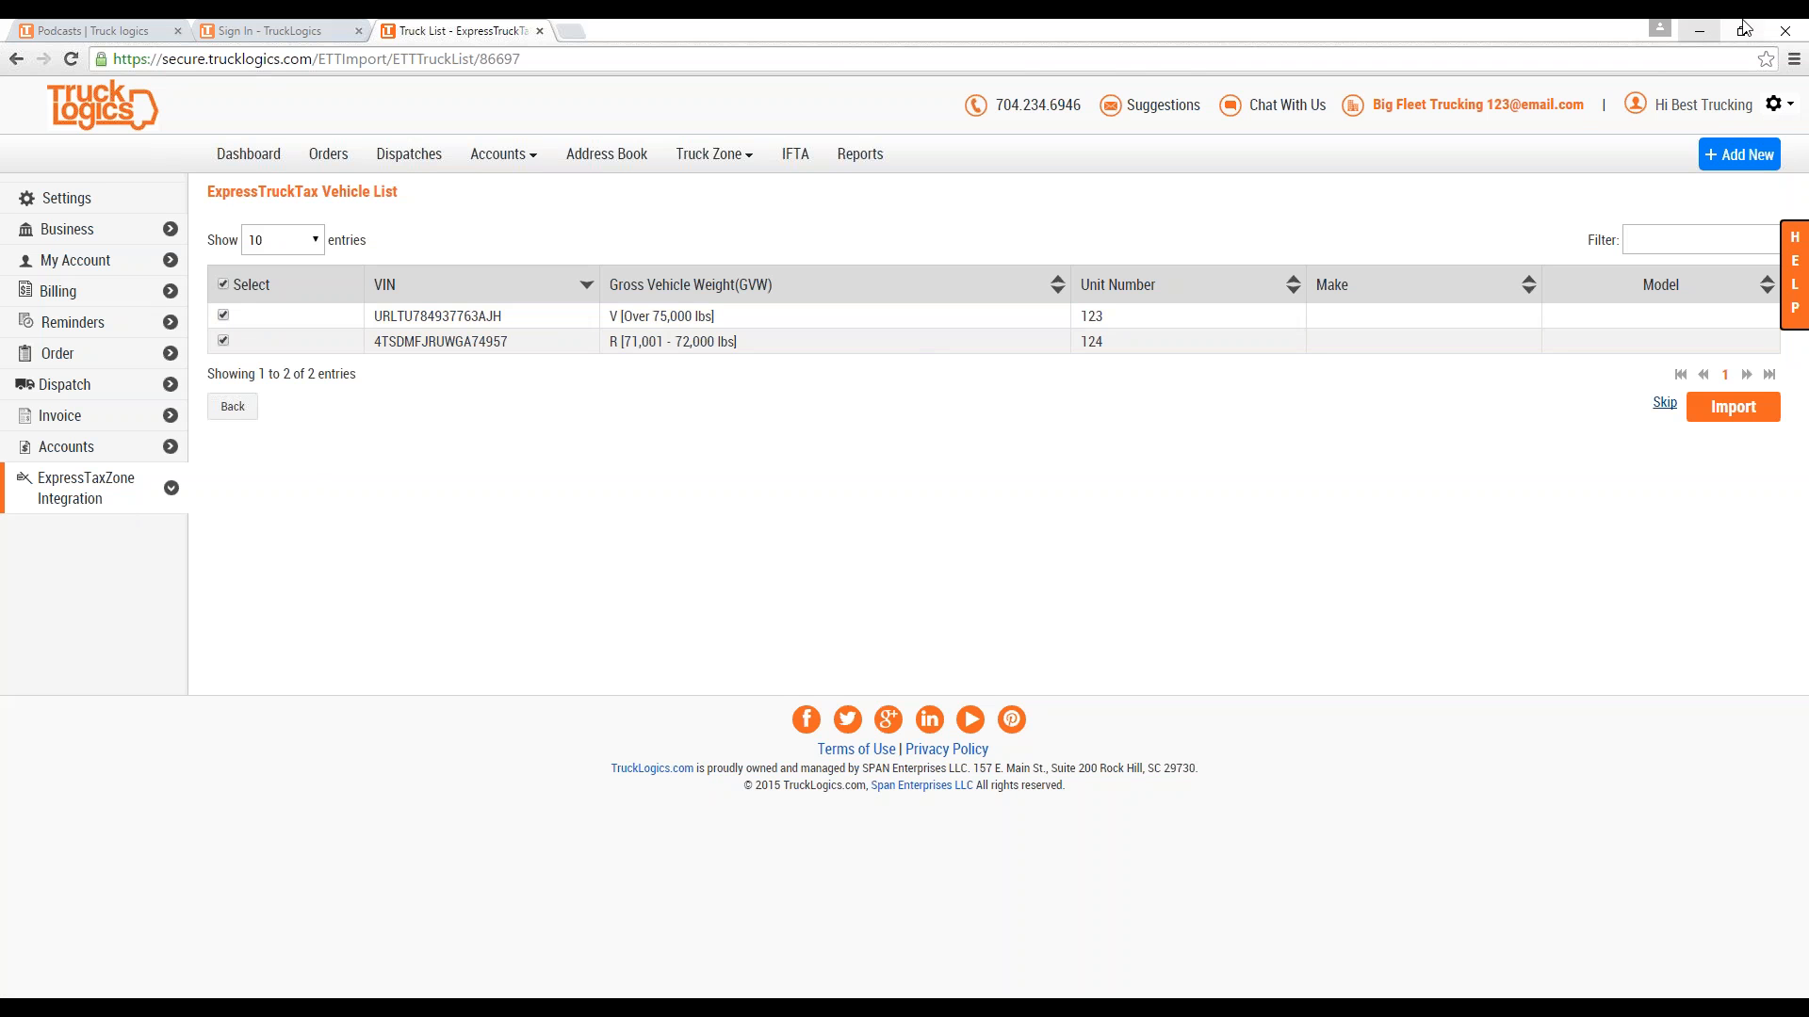
left_click(1769, 112)
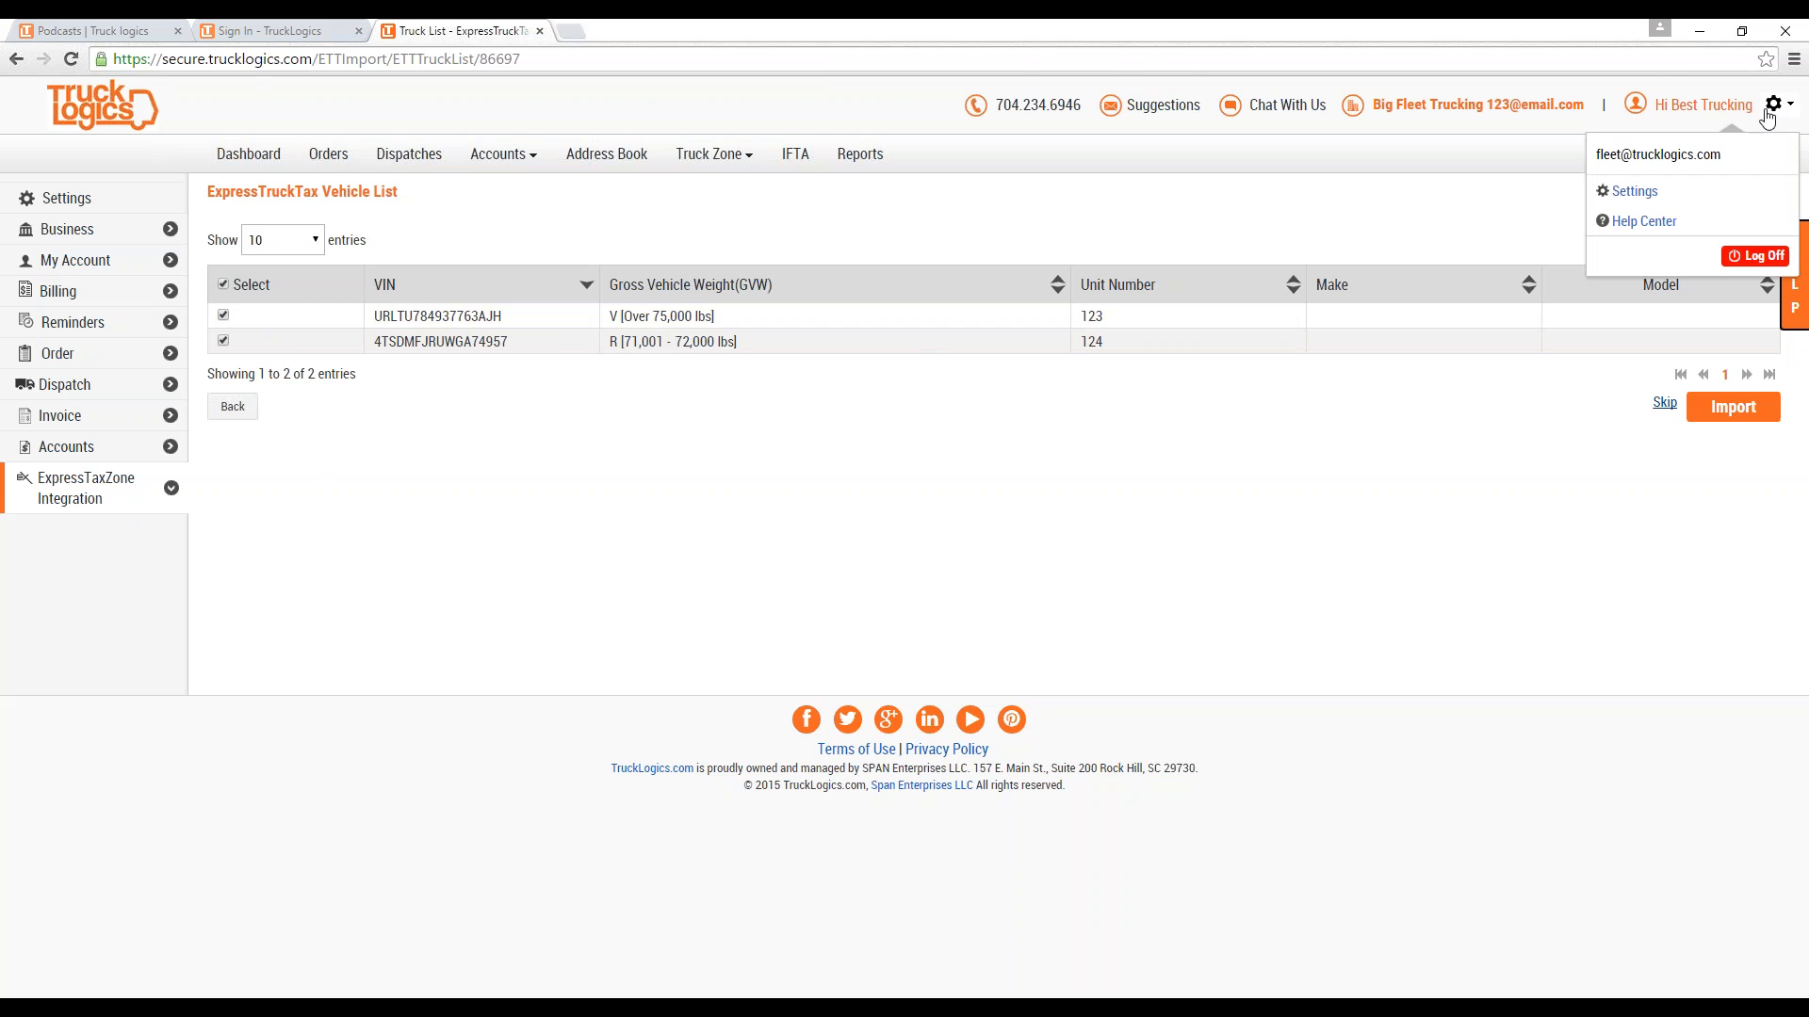
left_click(1771, 110)
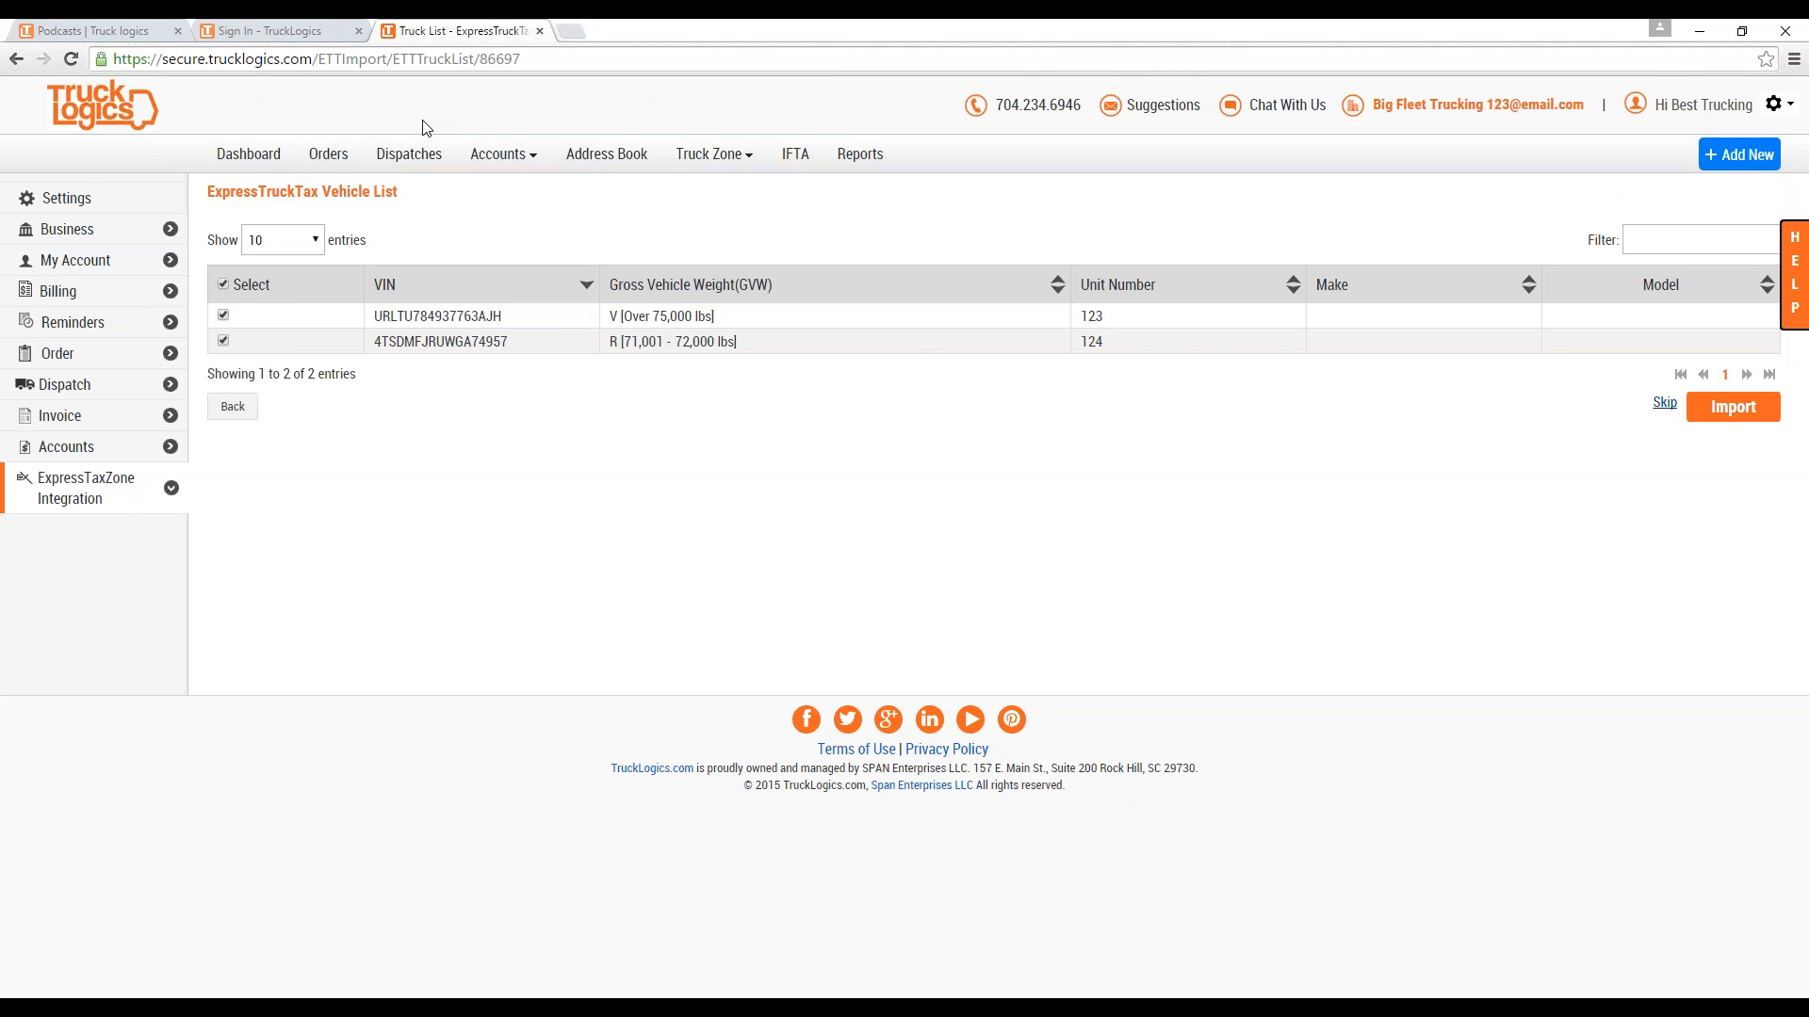
Open the Dashboard and review its overview sections and the main navigation options, including those under Accounts.
left_click(250, 155)
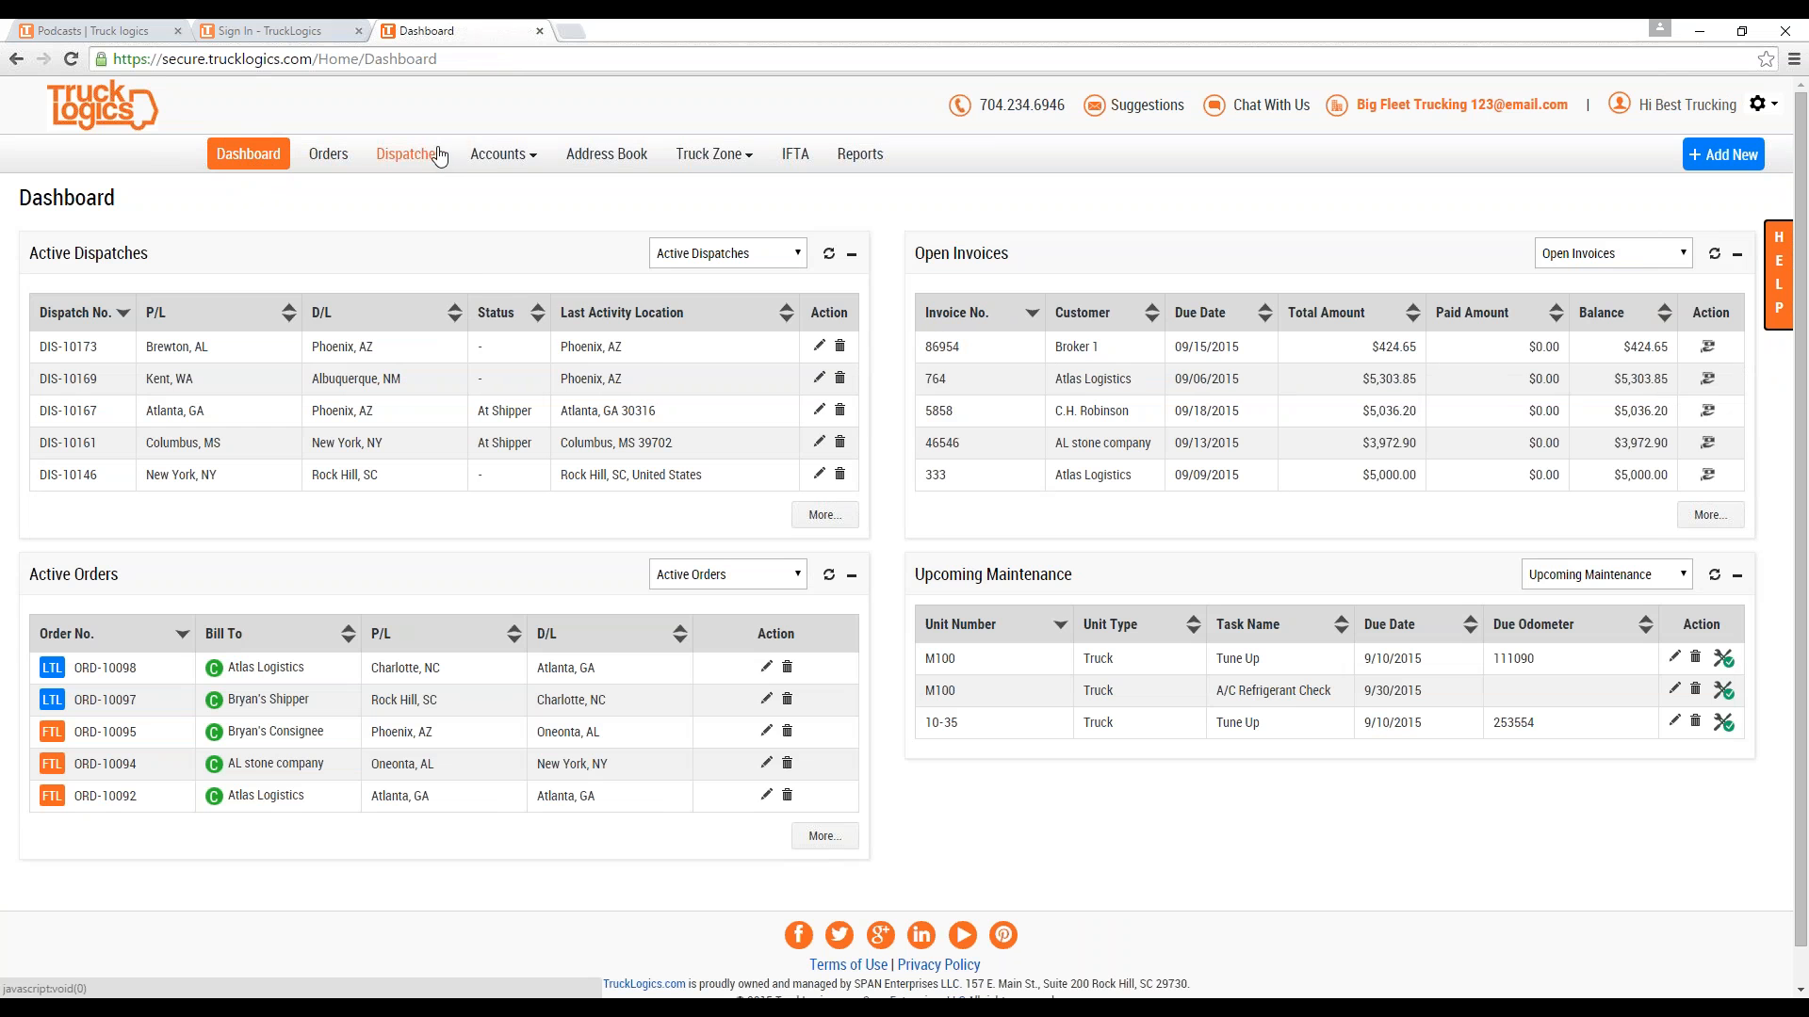
left_click(492, 162)
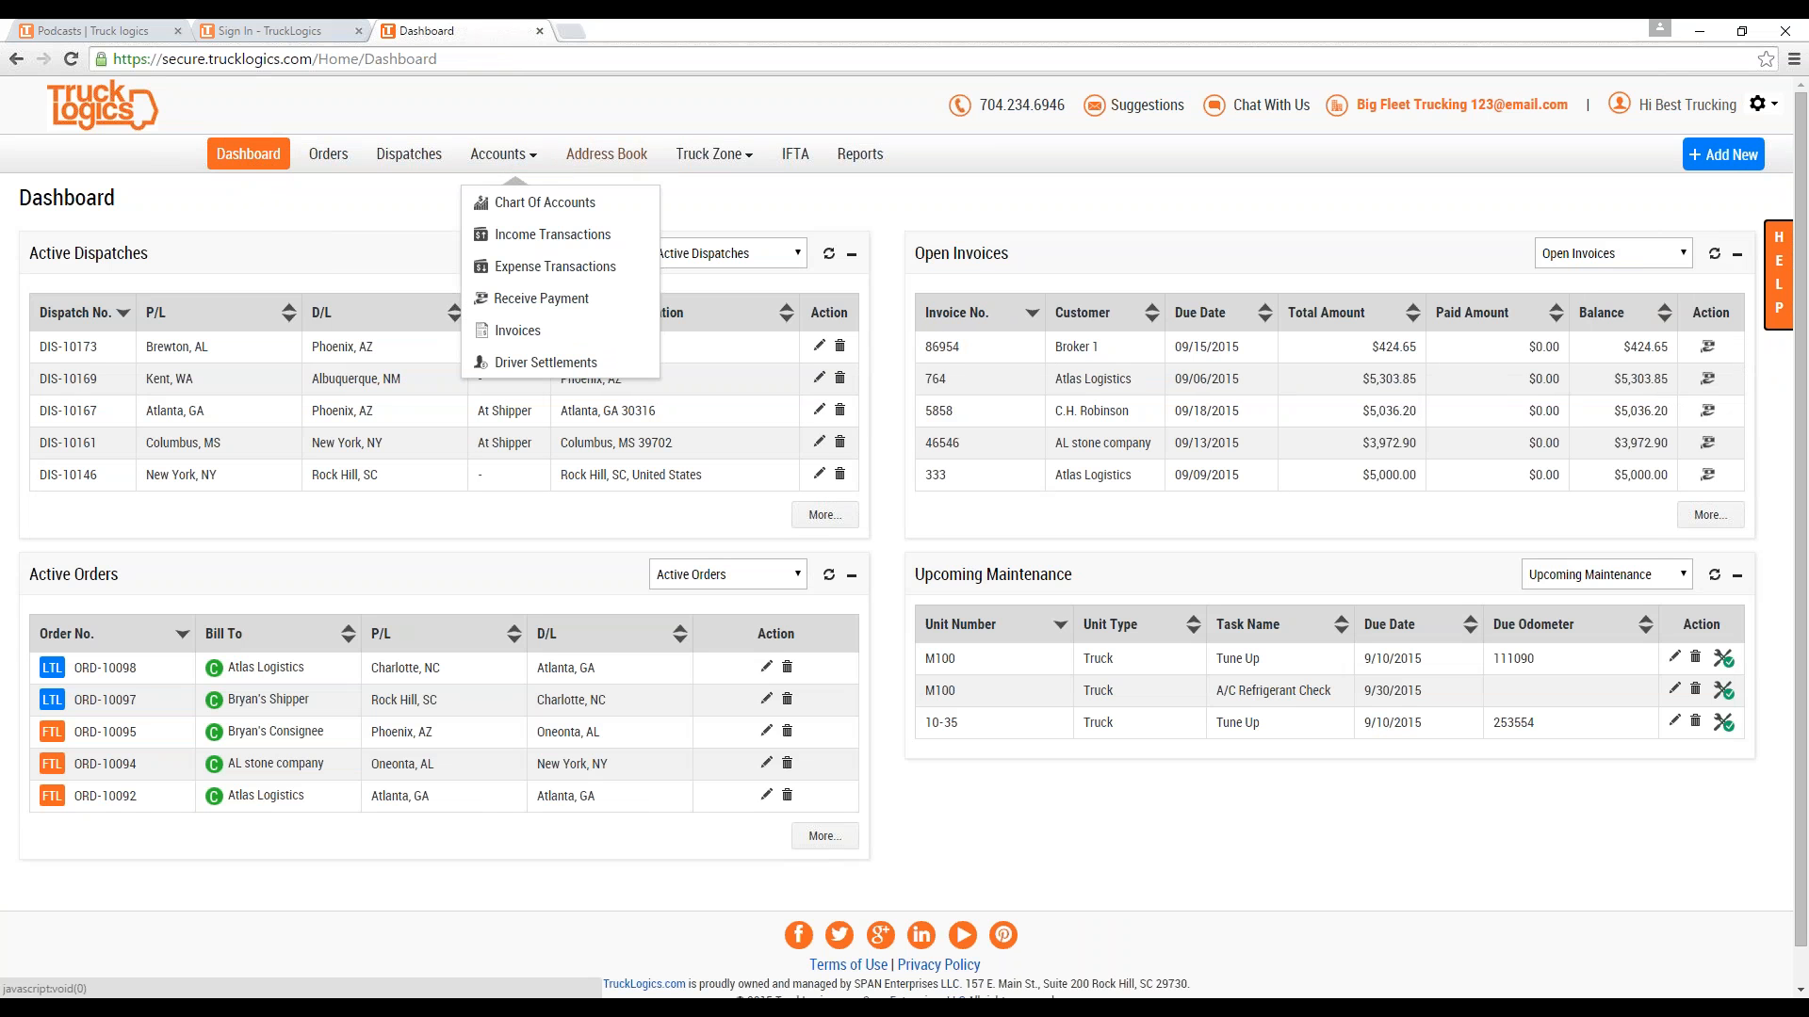
left_click(609, 160)
mouse_move(727, 156)
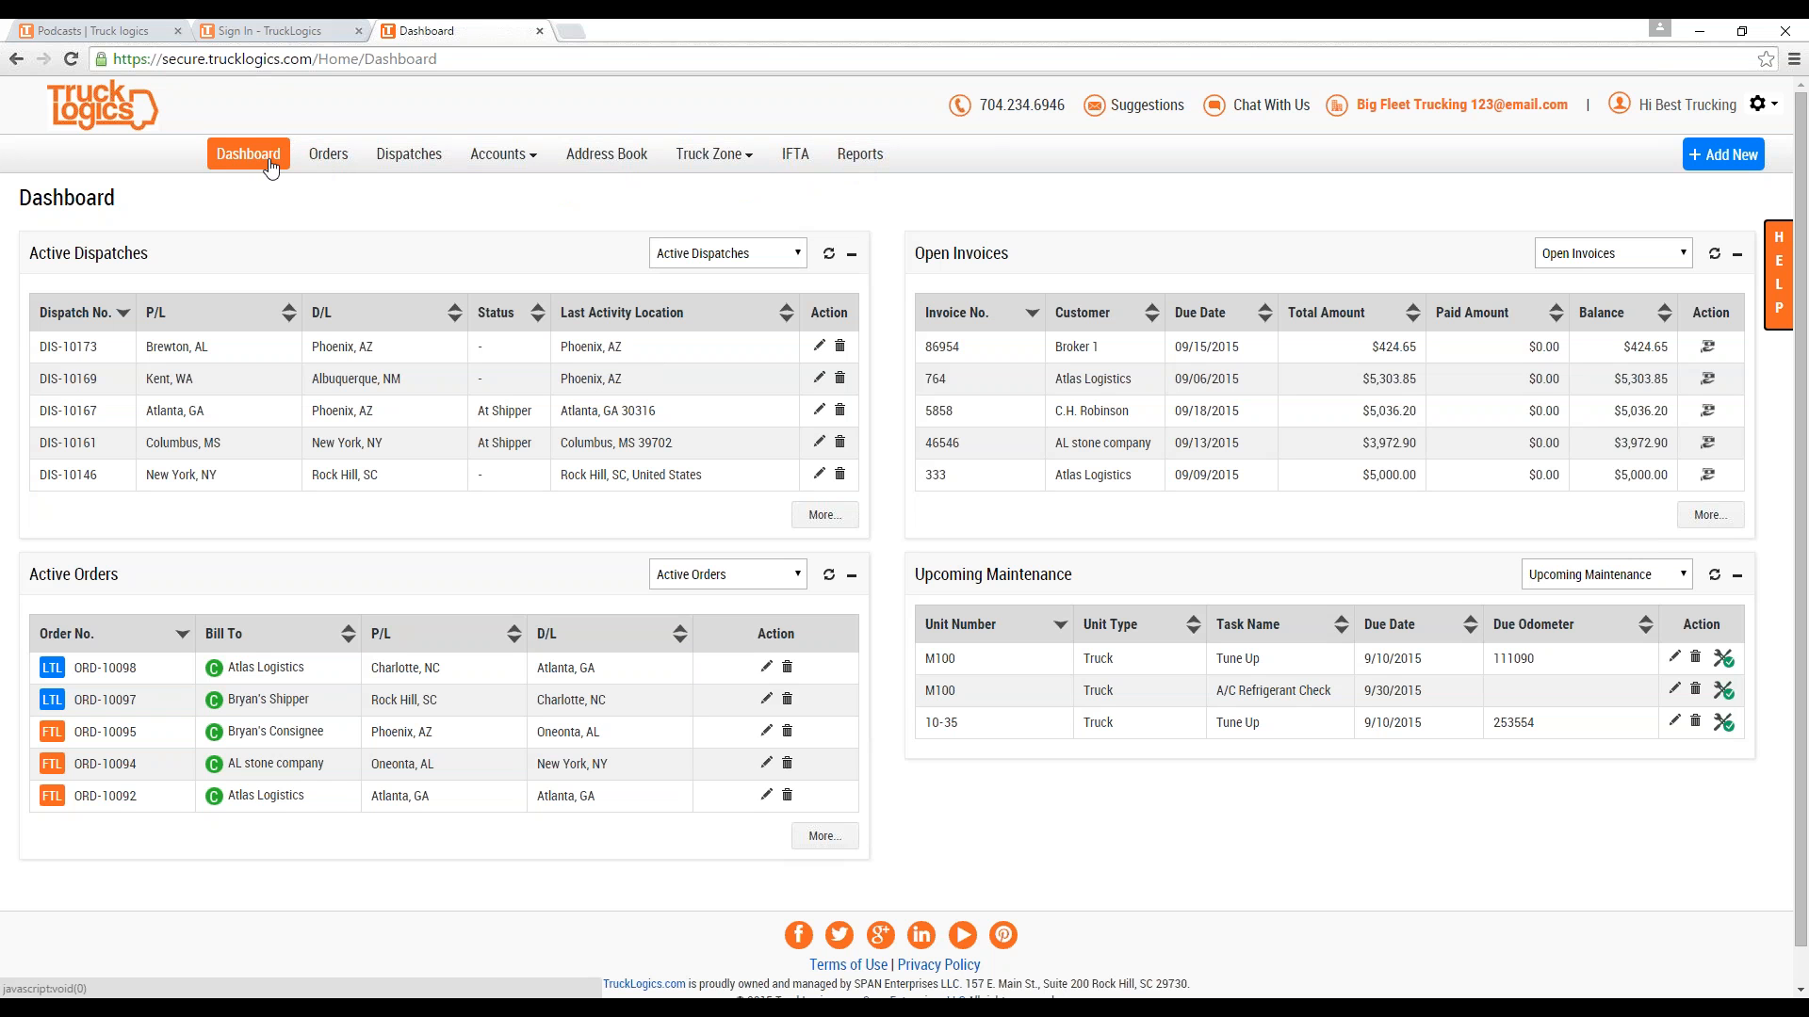
Open the All Orders list and check its filter and Duration options, keeping Last 1 Month selected.
left_click(330, 155)
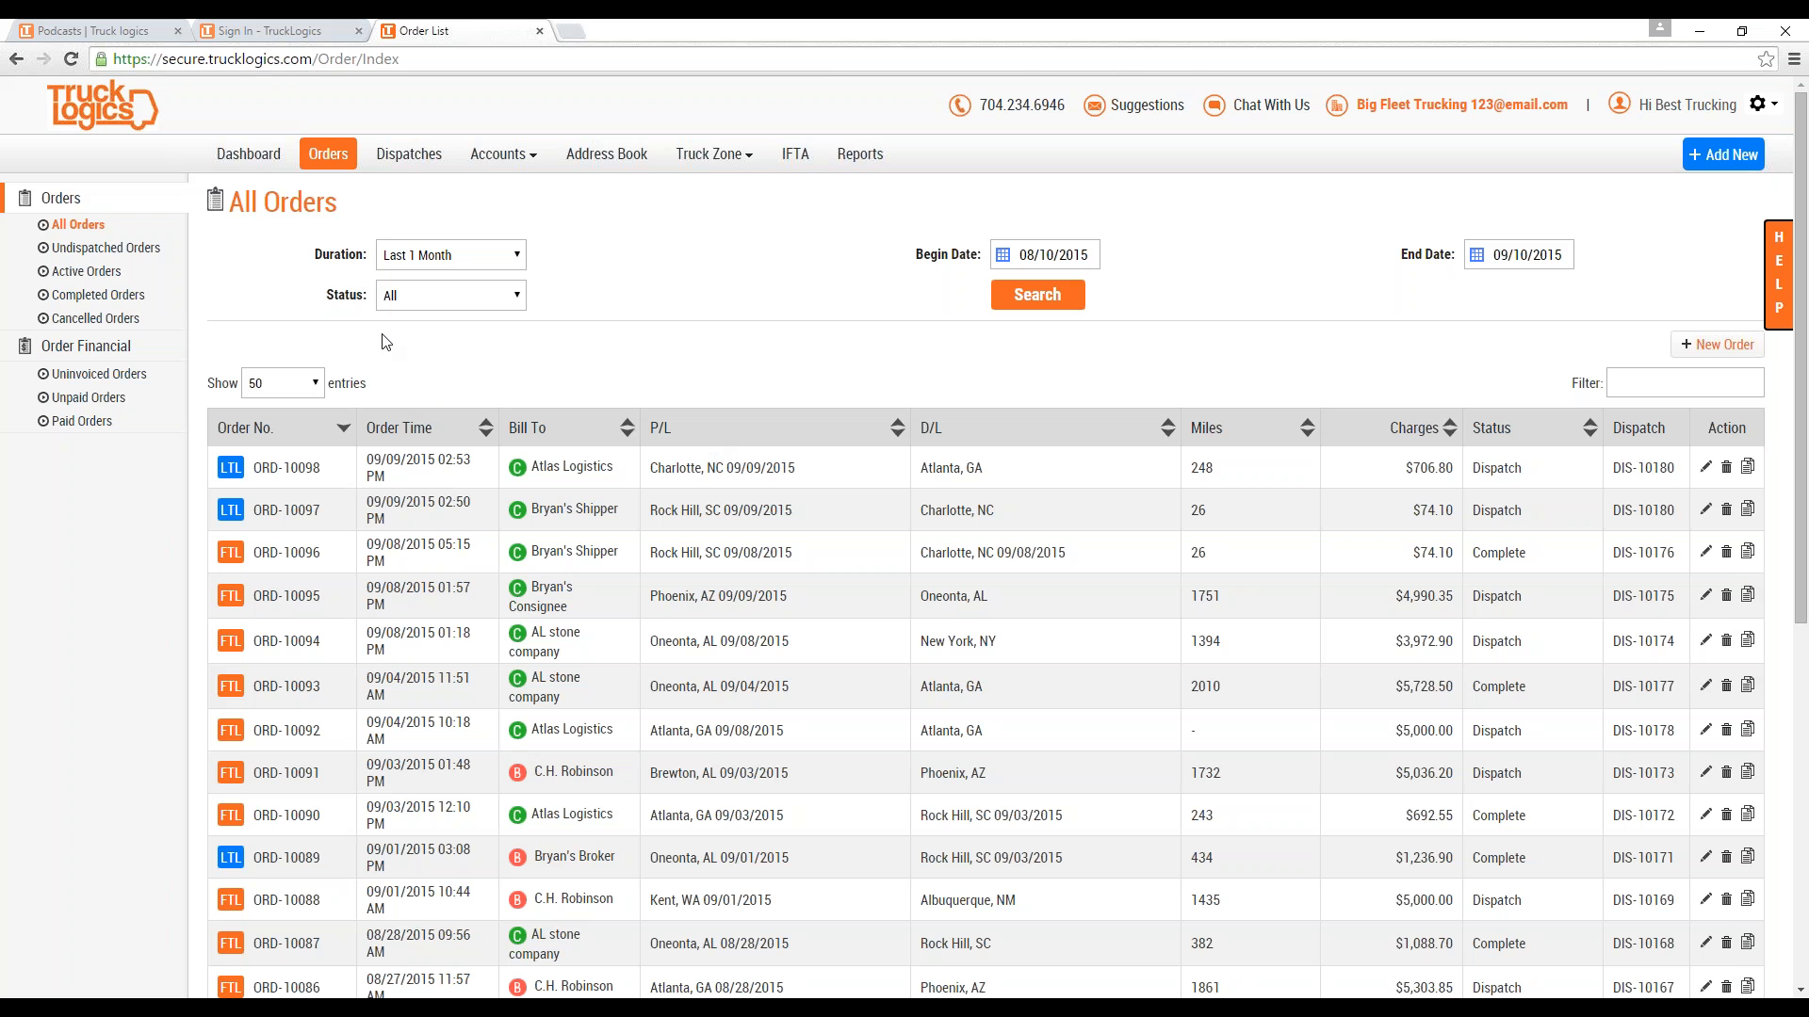
left_click(1633, 383)
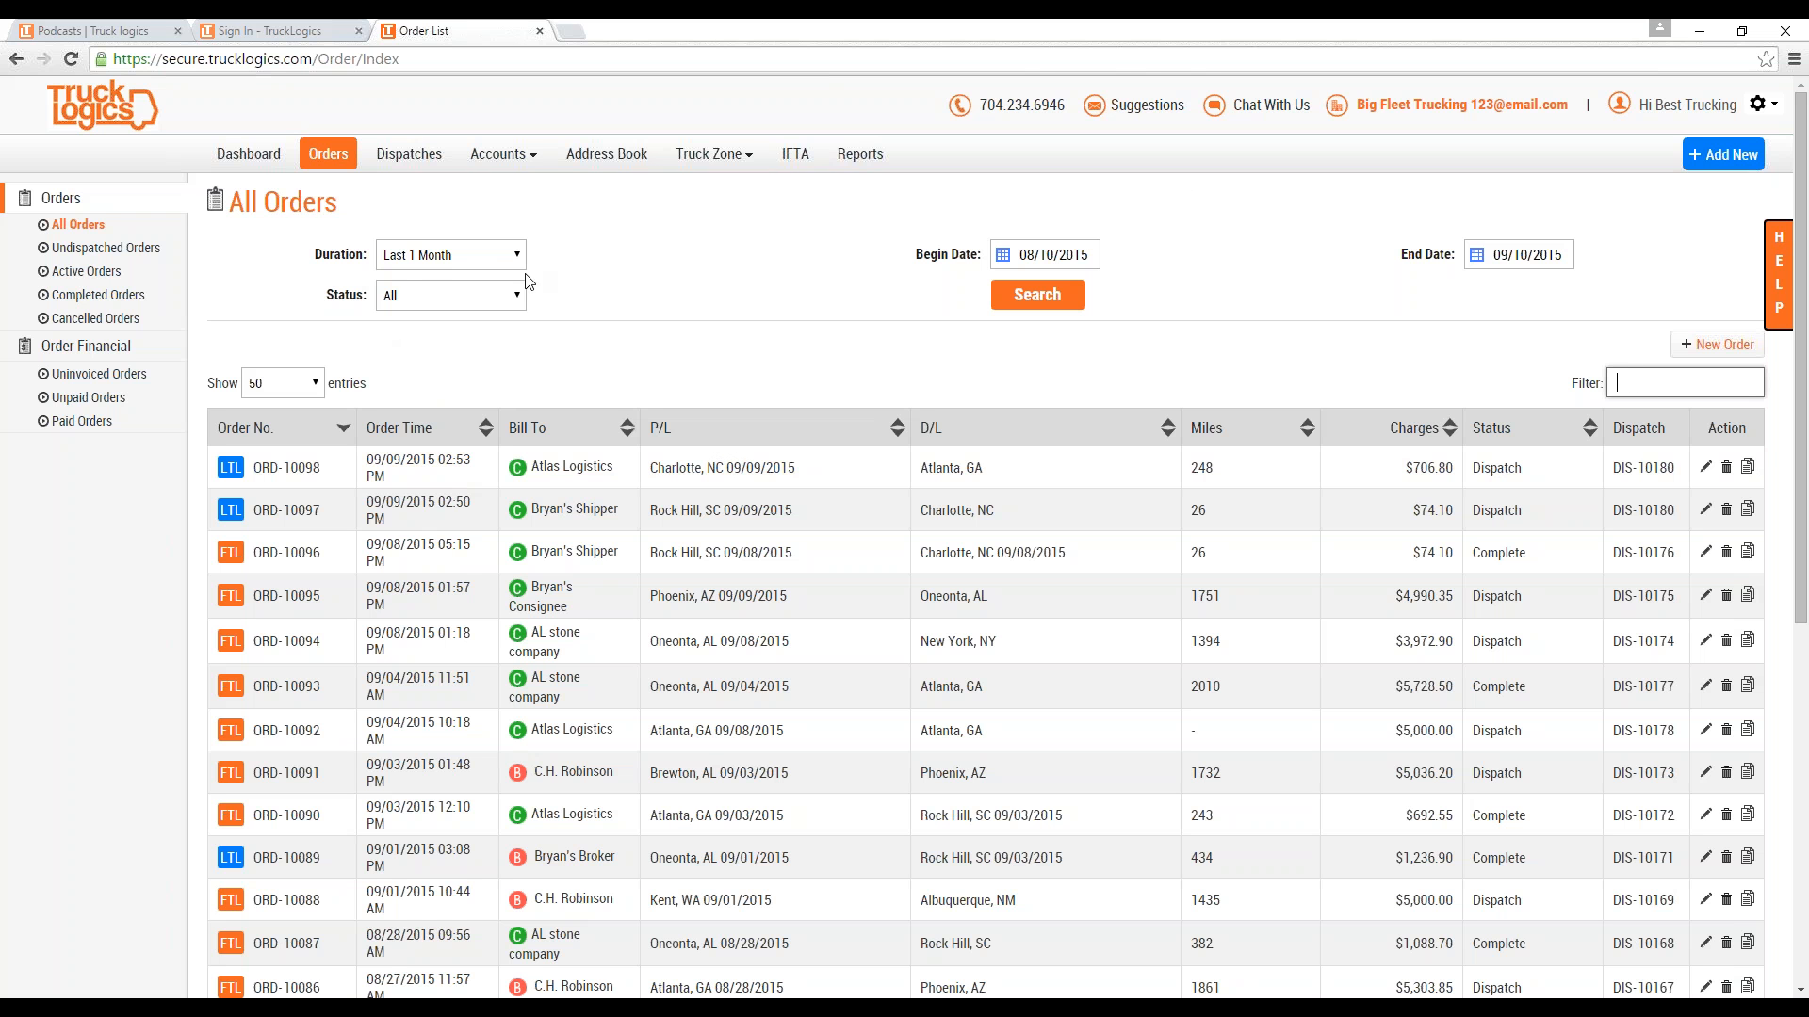
left_click(498, 269)
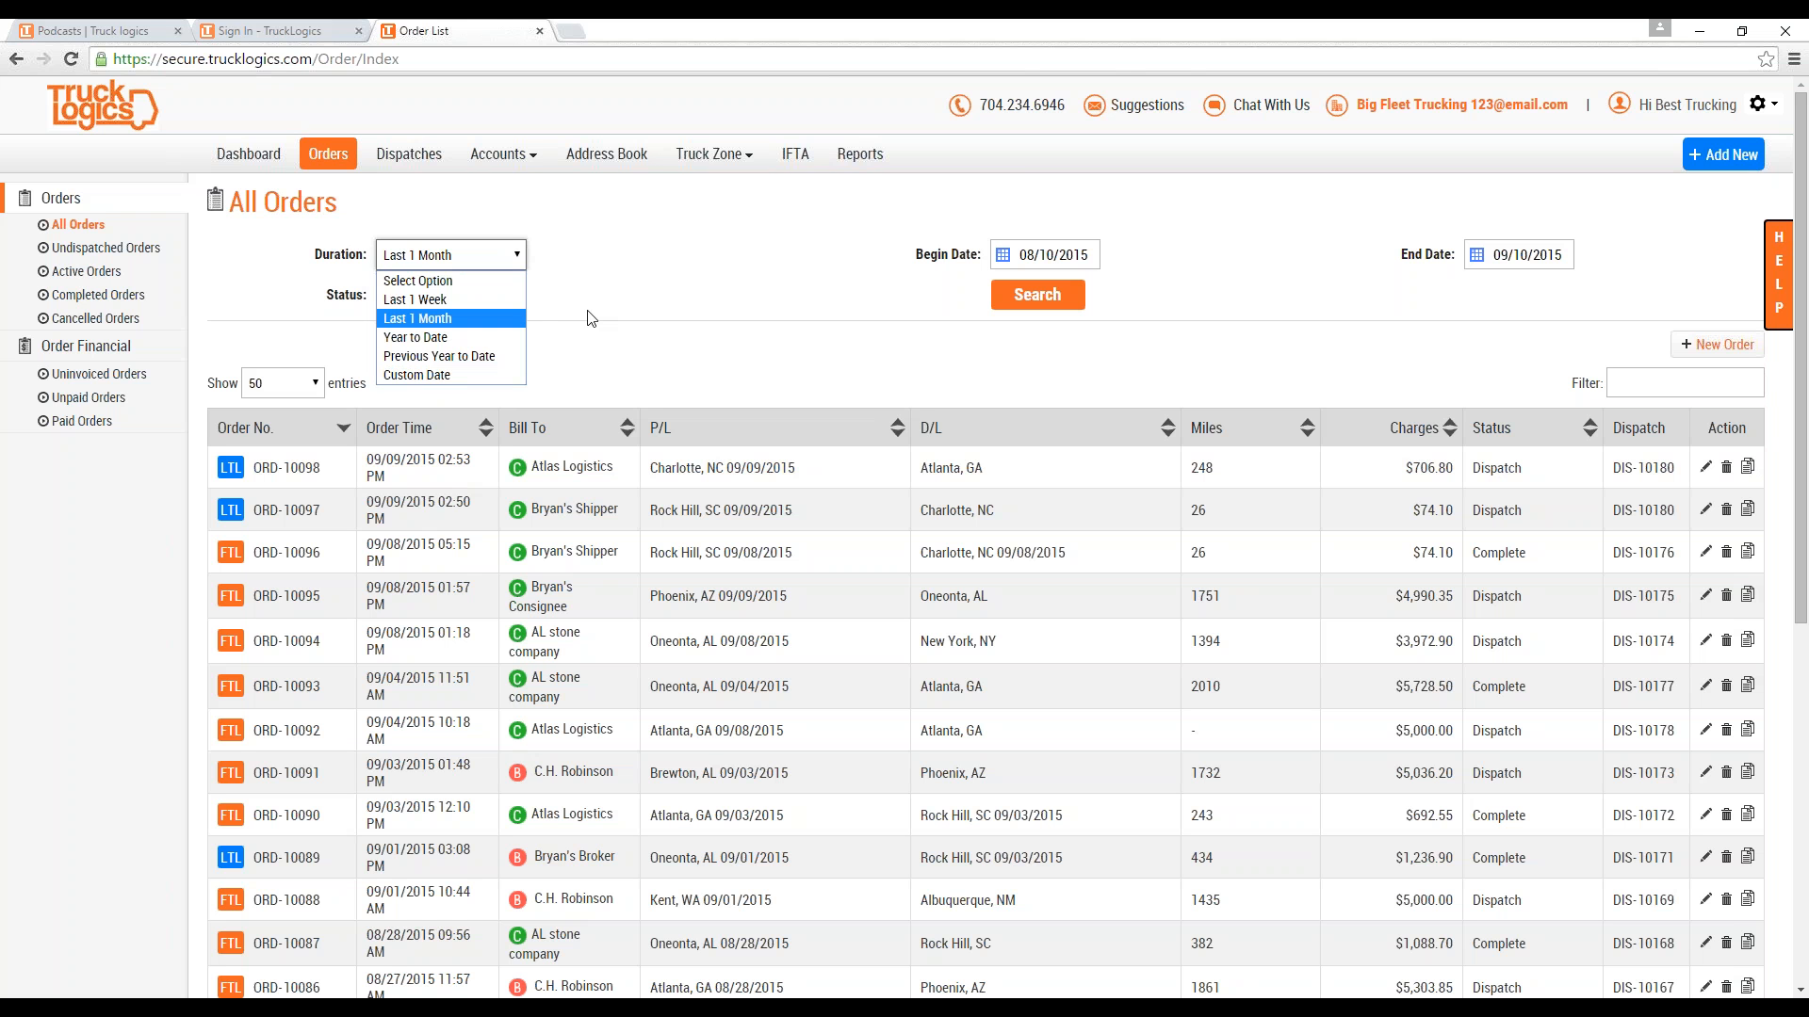
left_click(443, 318)
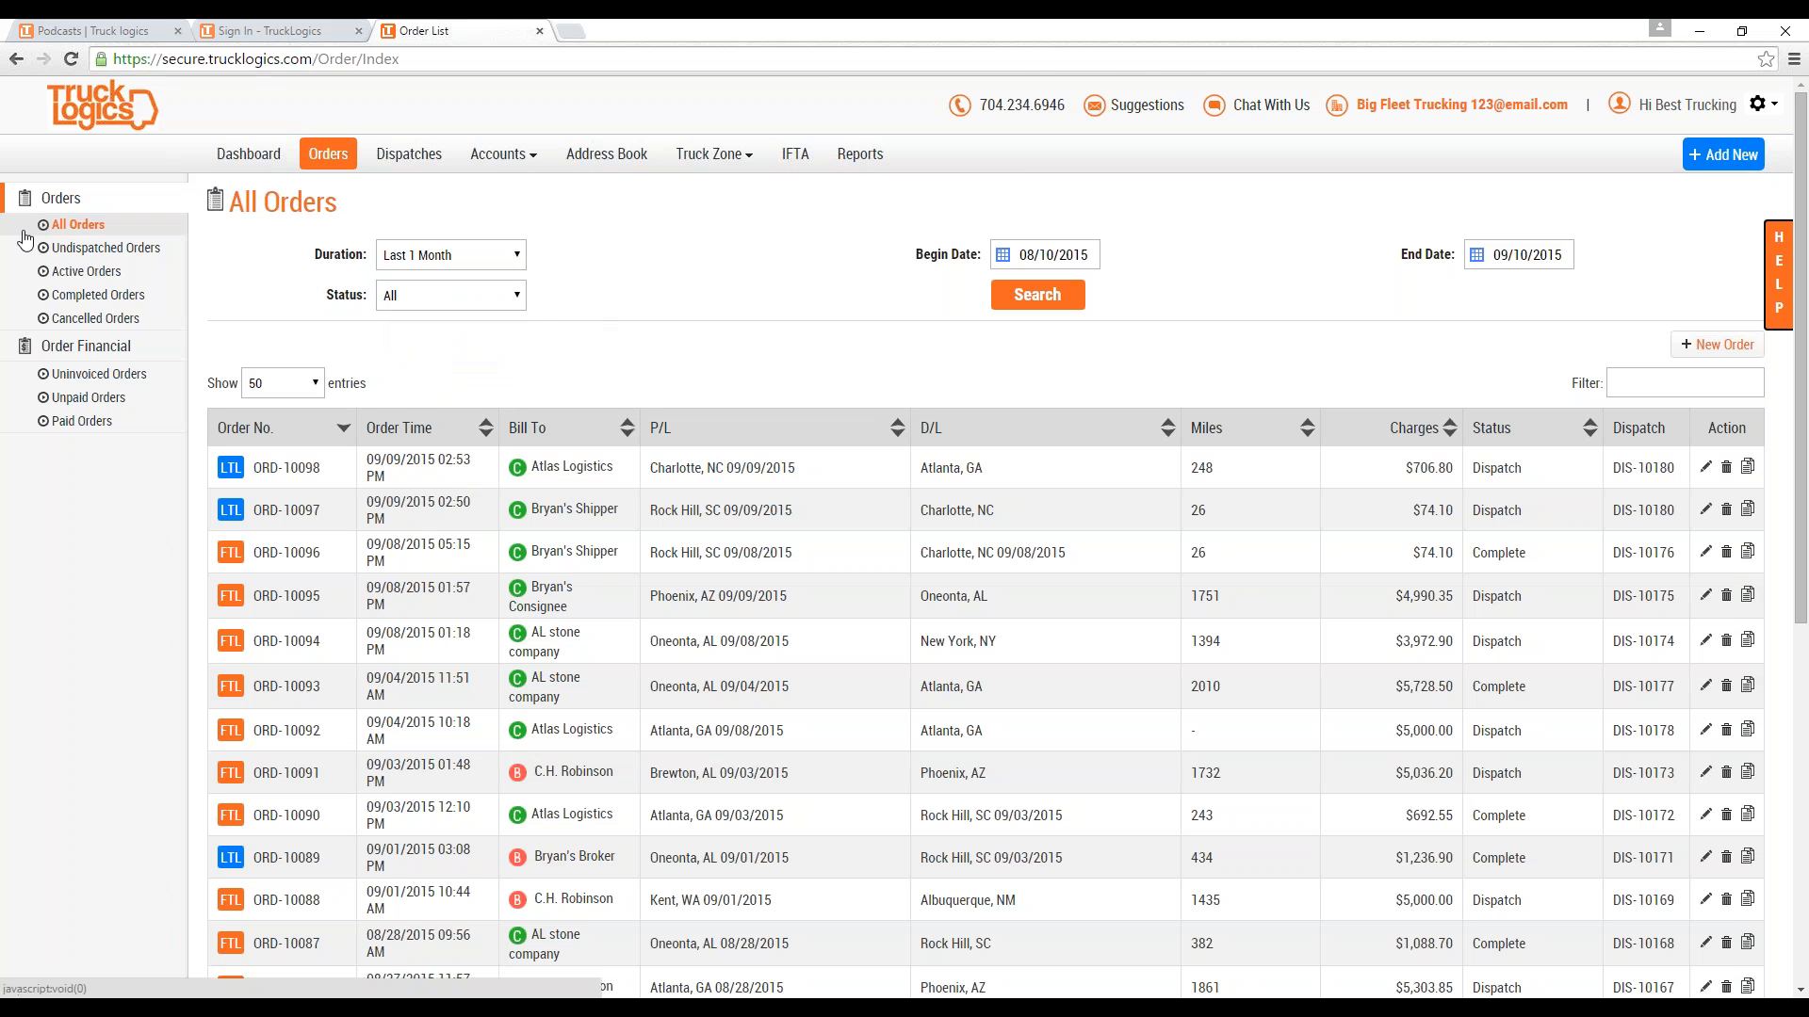
View the undispatched, active and completed order lists, and return to All Orders.
left_click(72, 251)
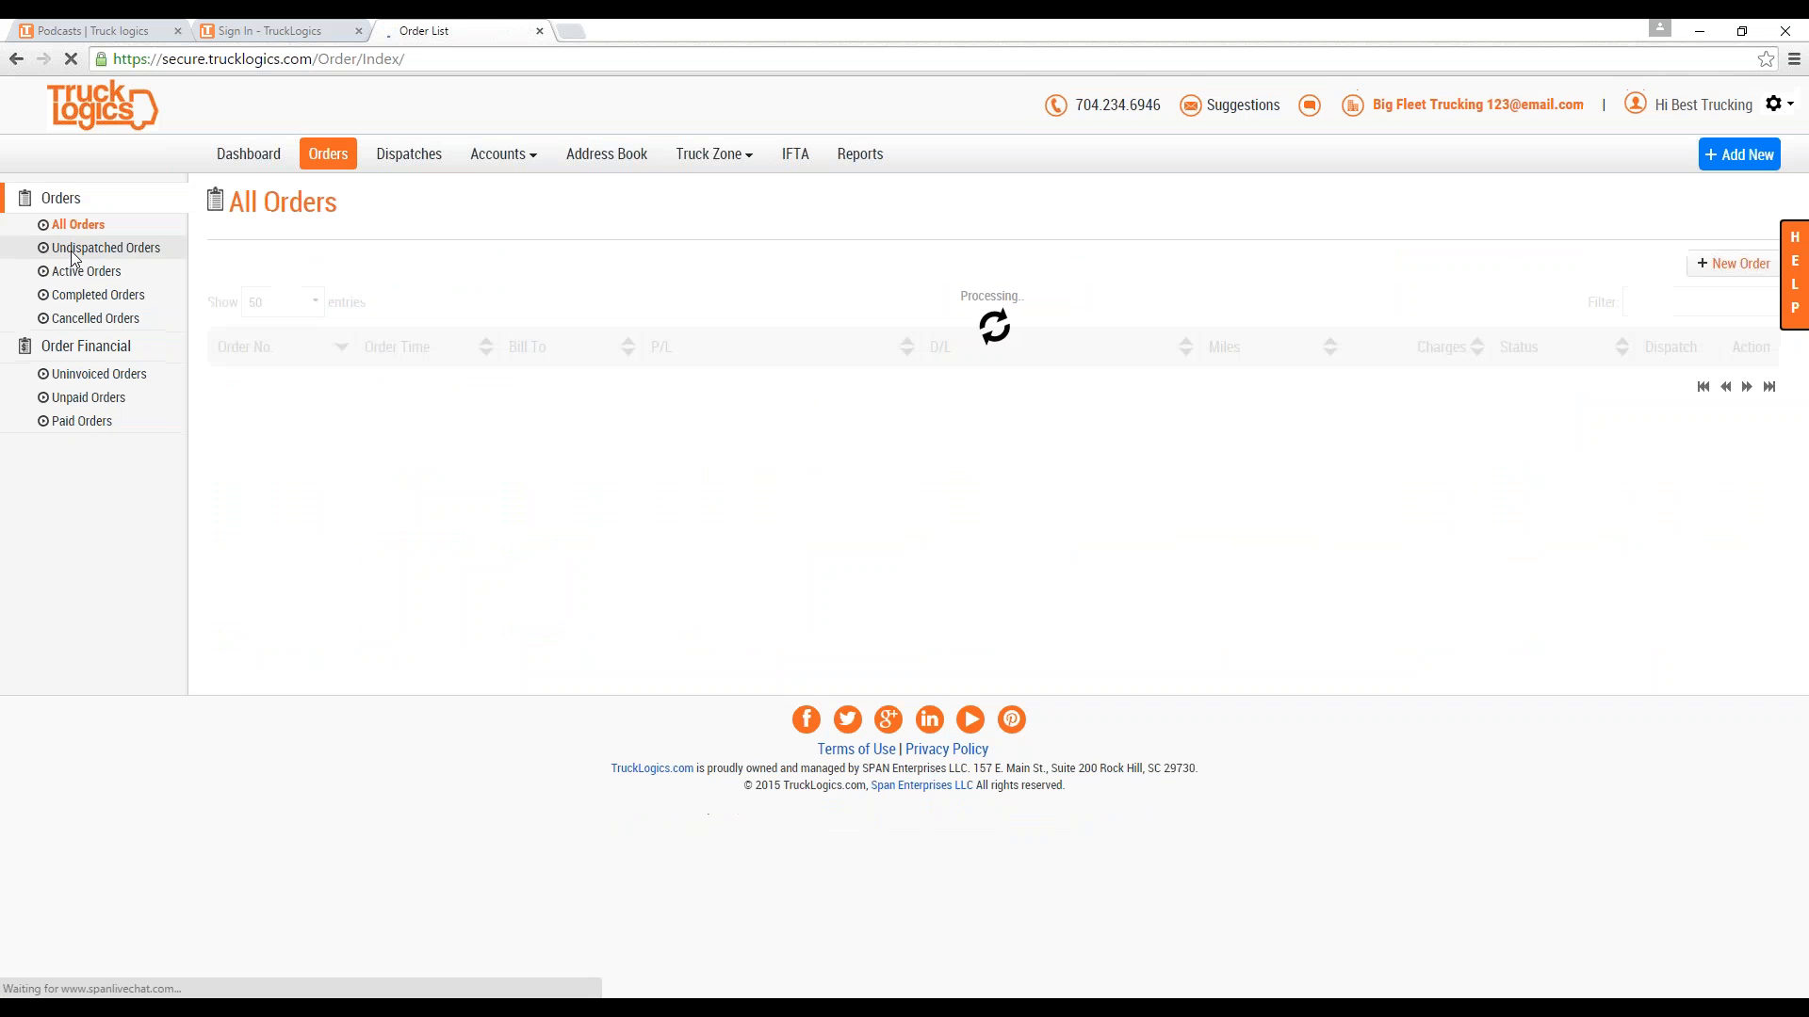
left_click(73, 275)
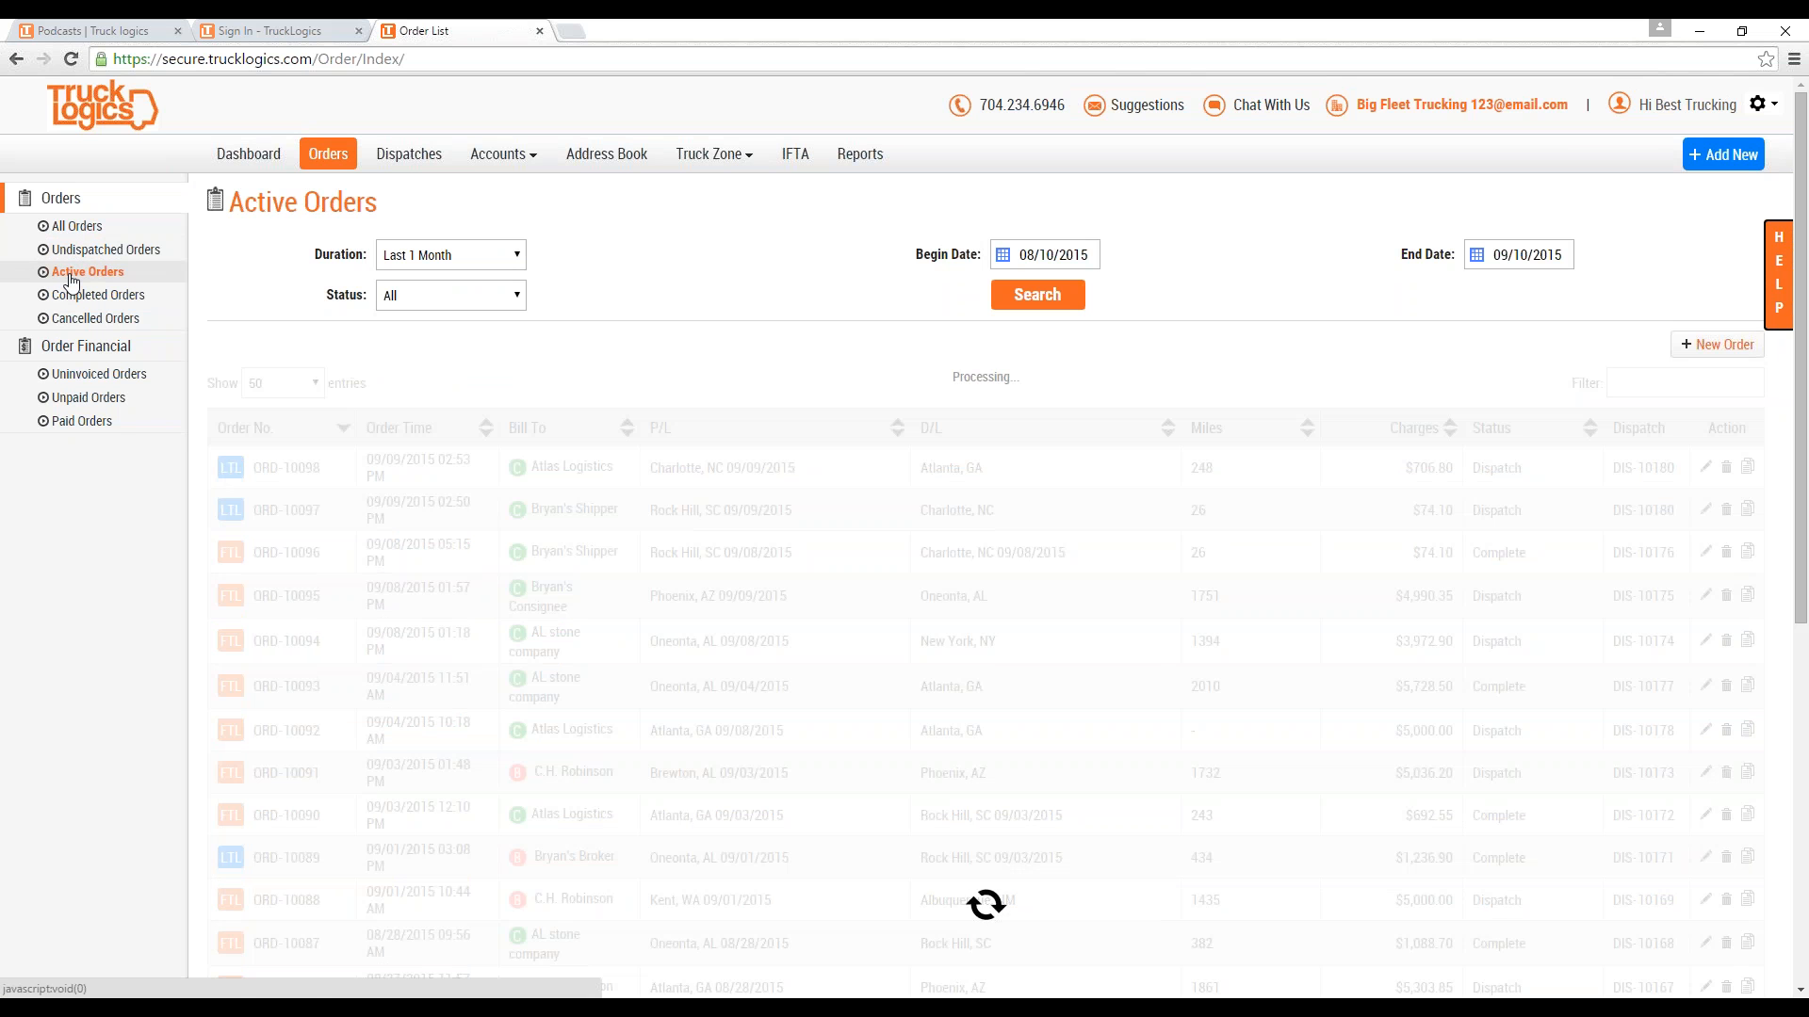
right_click(73, 280)
left_click(33, 300)
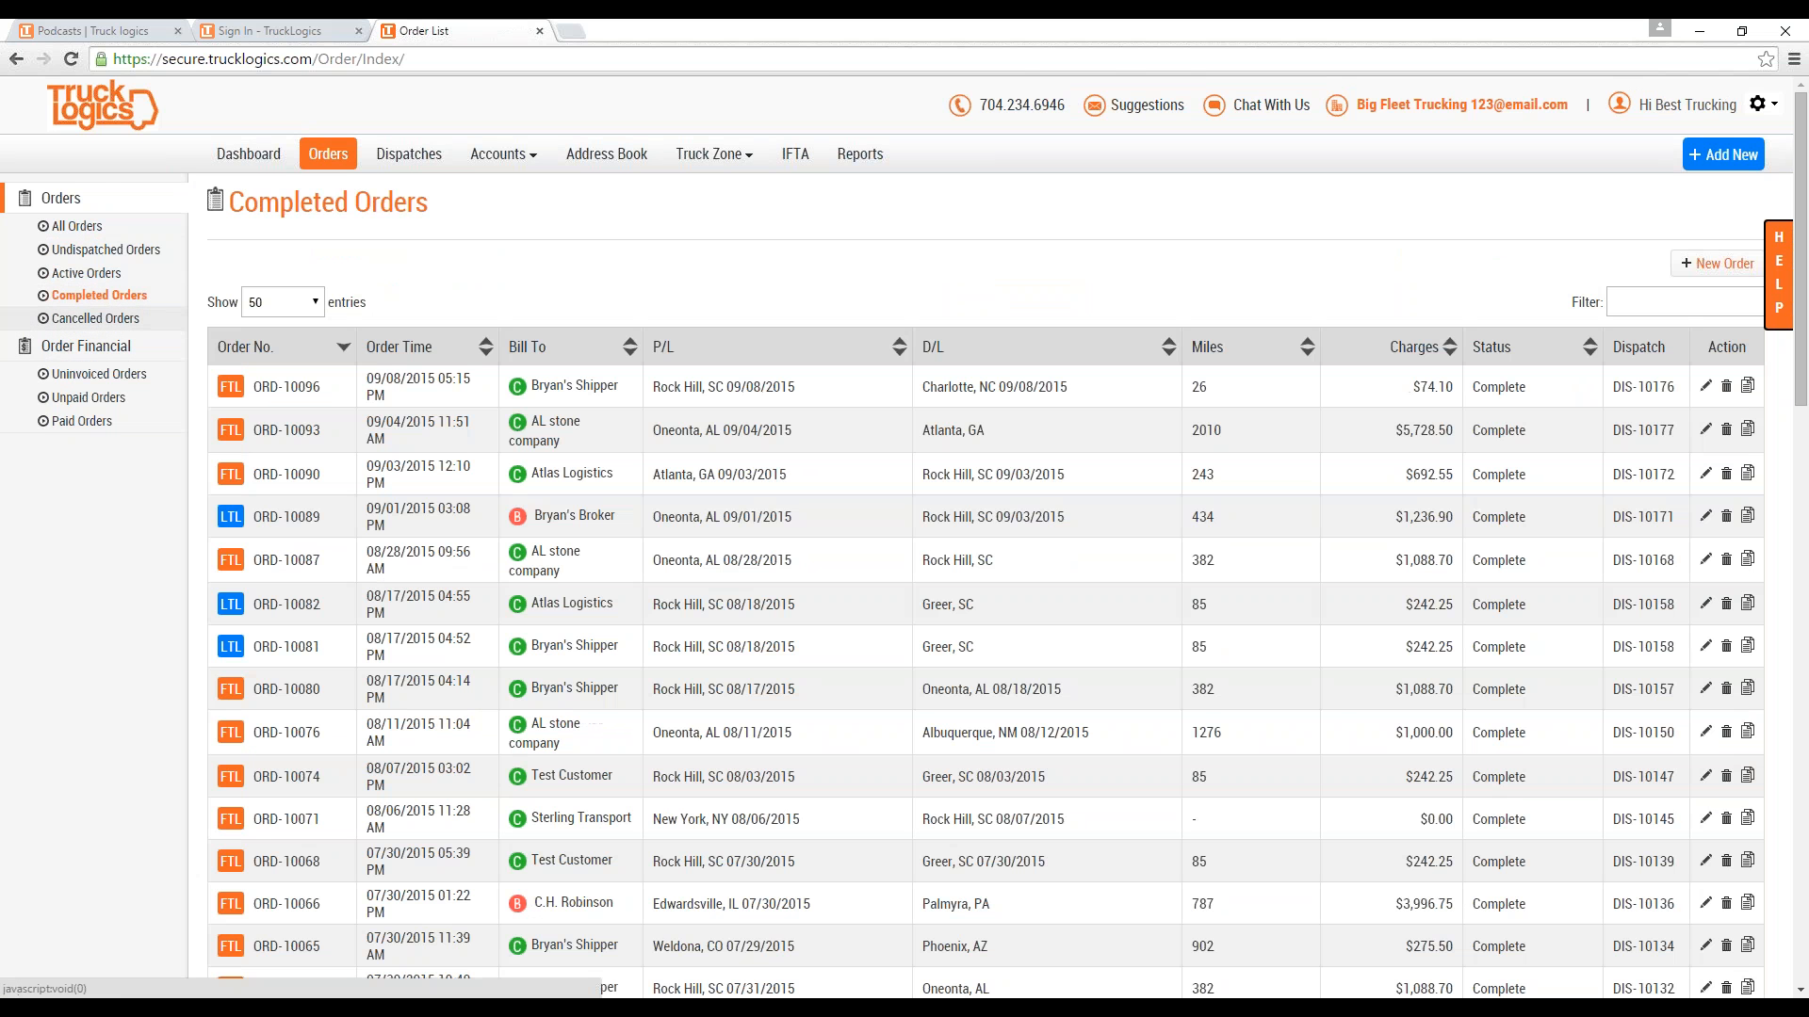
left_click(77, 226)
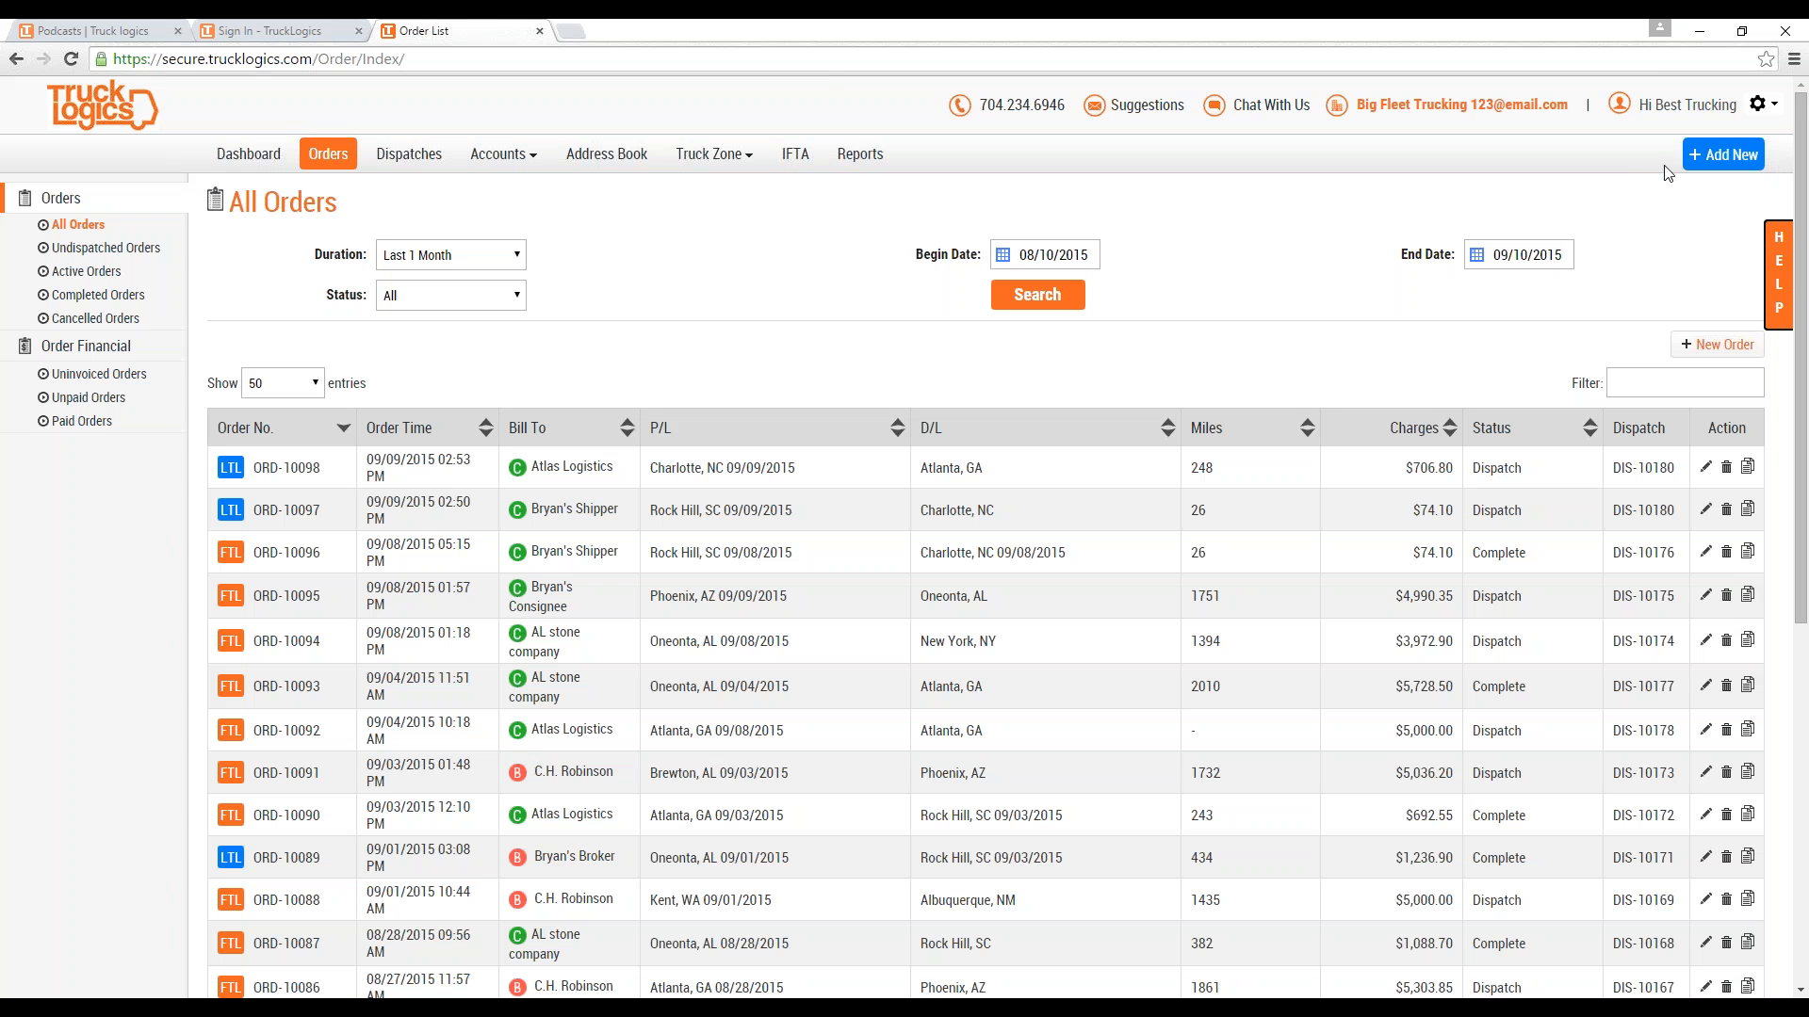
Start a new order of the FTL - Full Truckload type.
left_click(1712, 162)
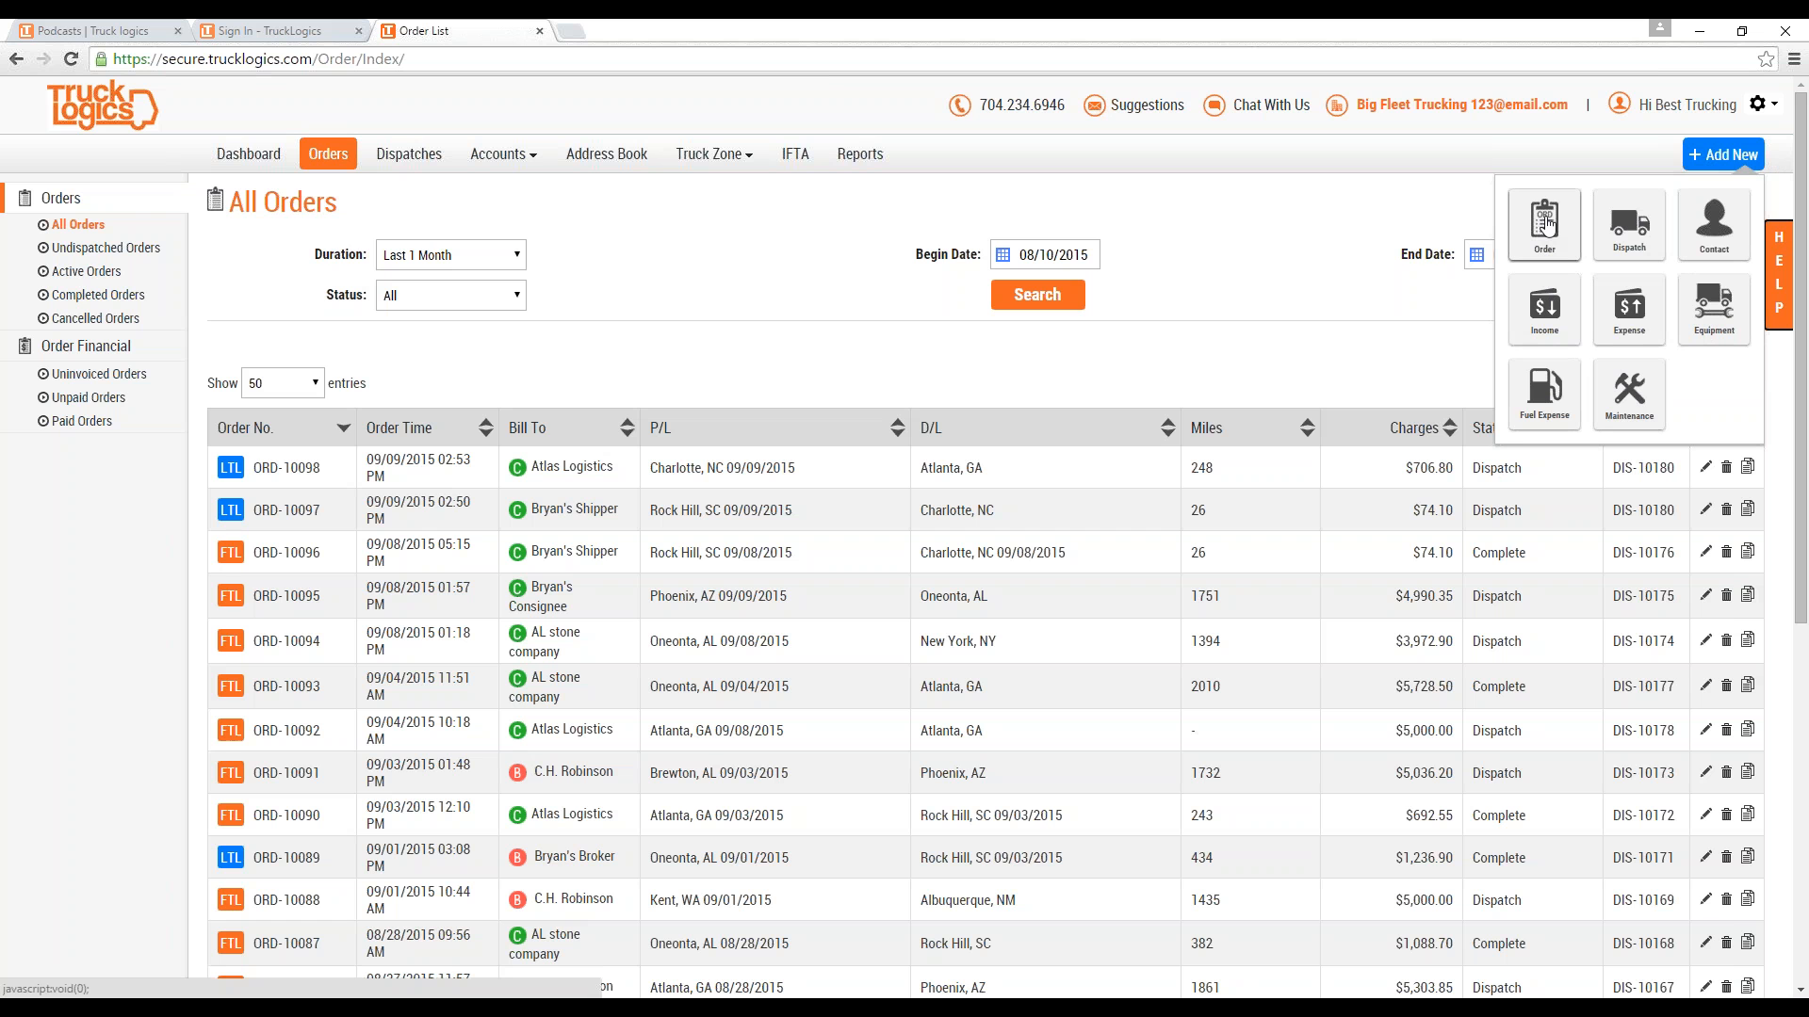
left_click(1546, 222)
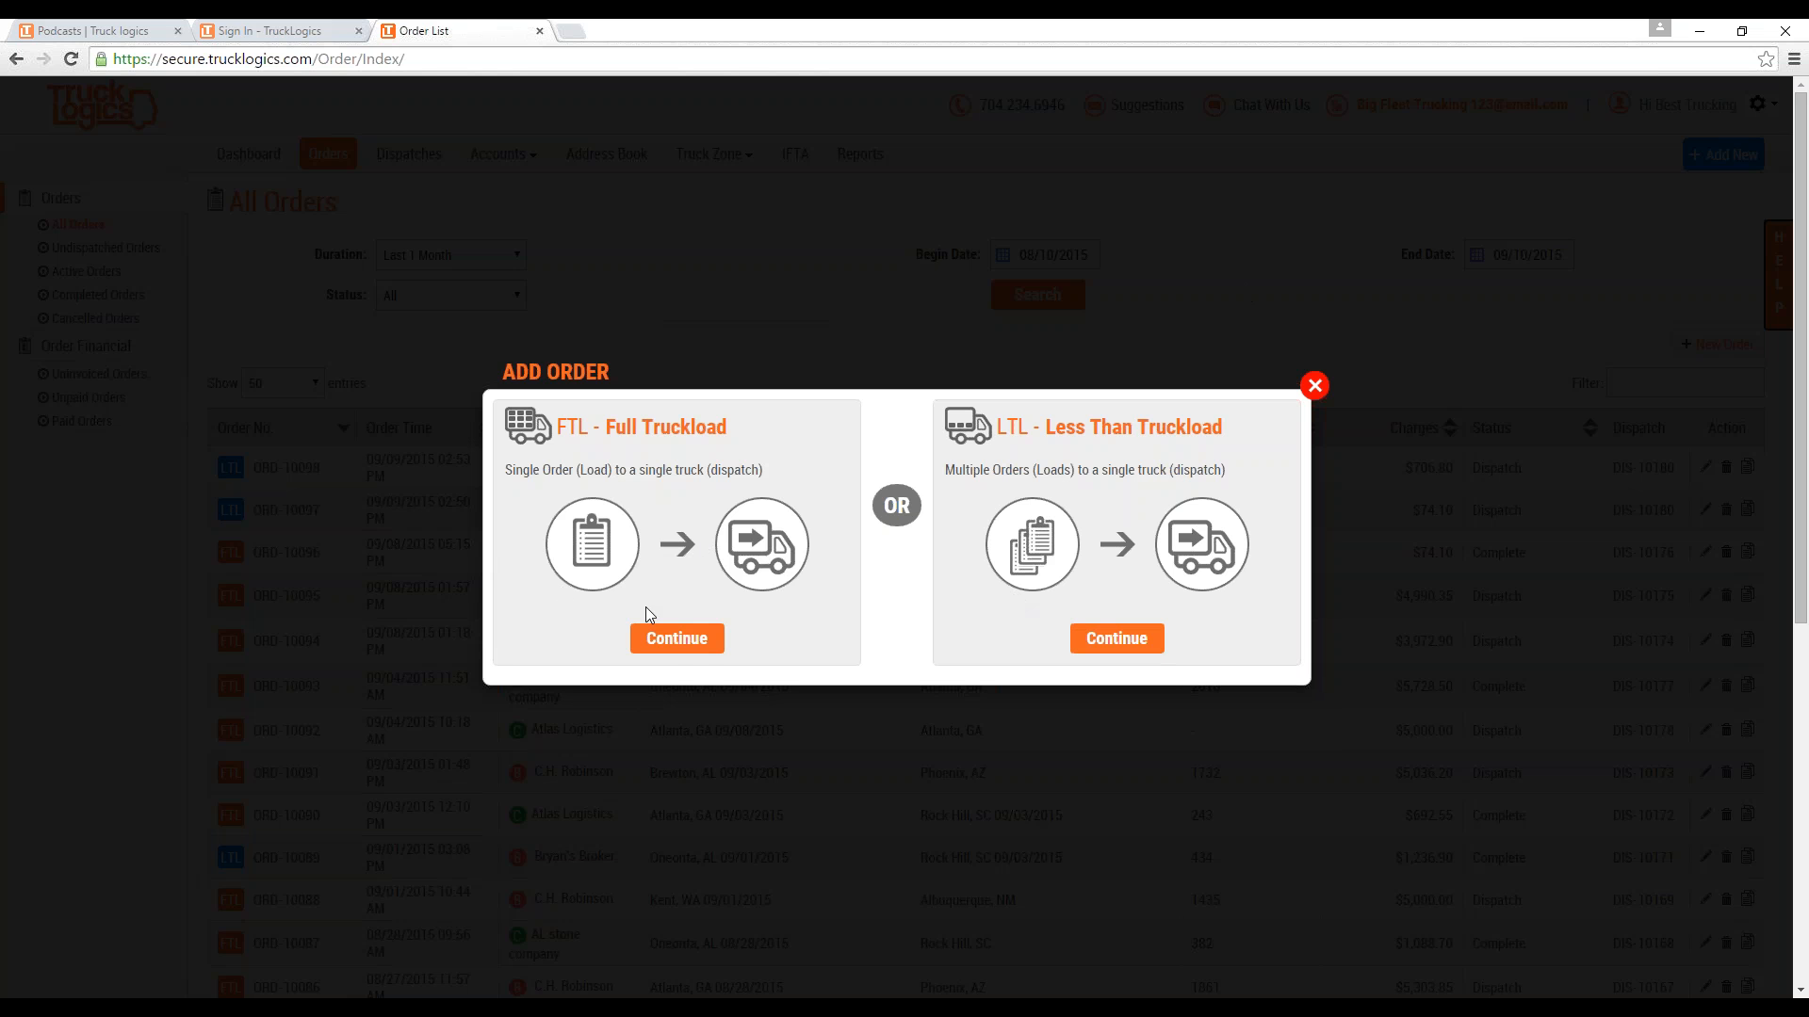
left_click(687, 640)
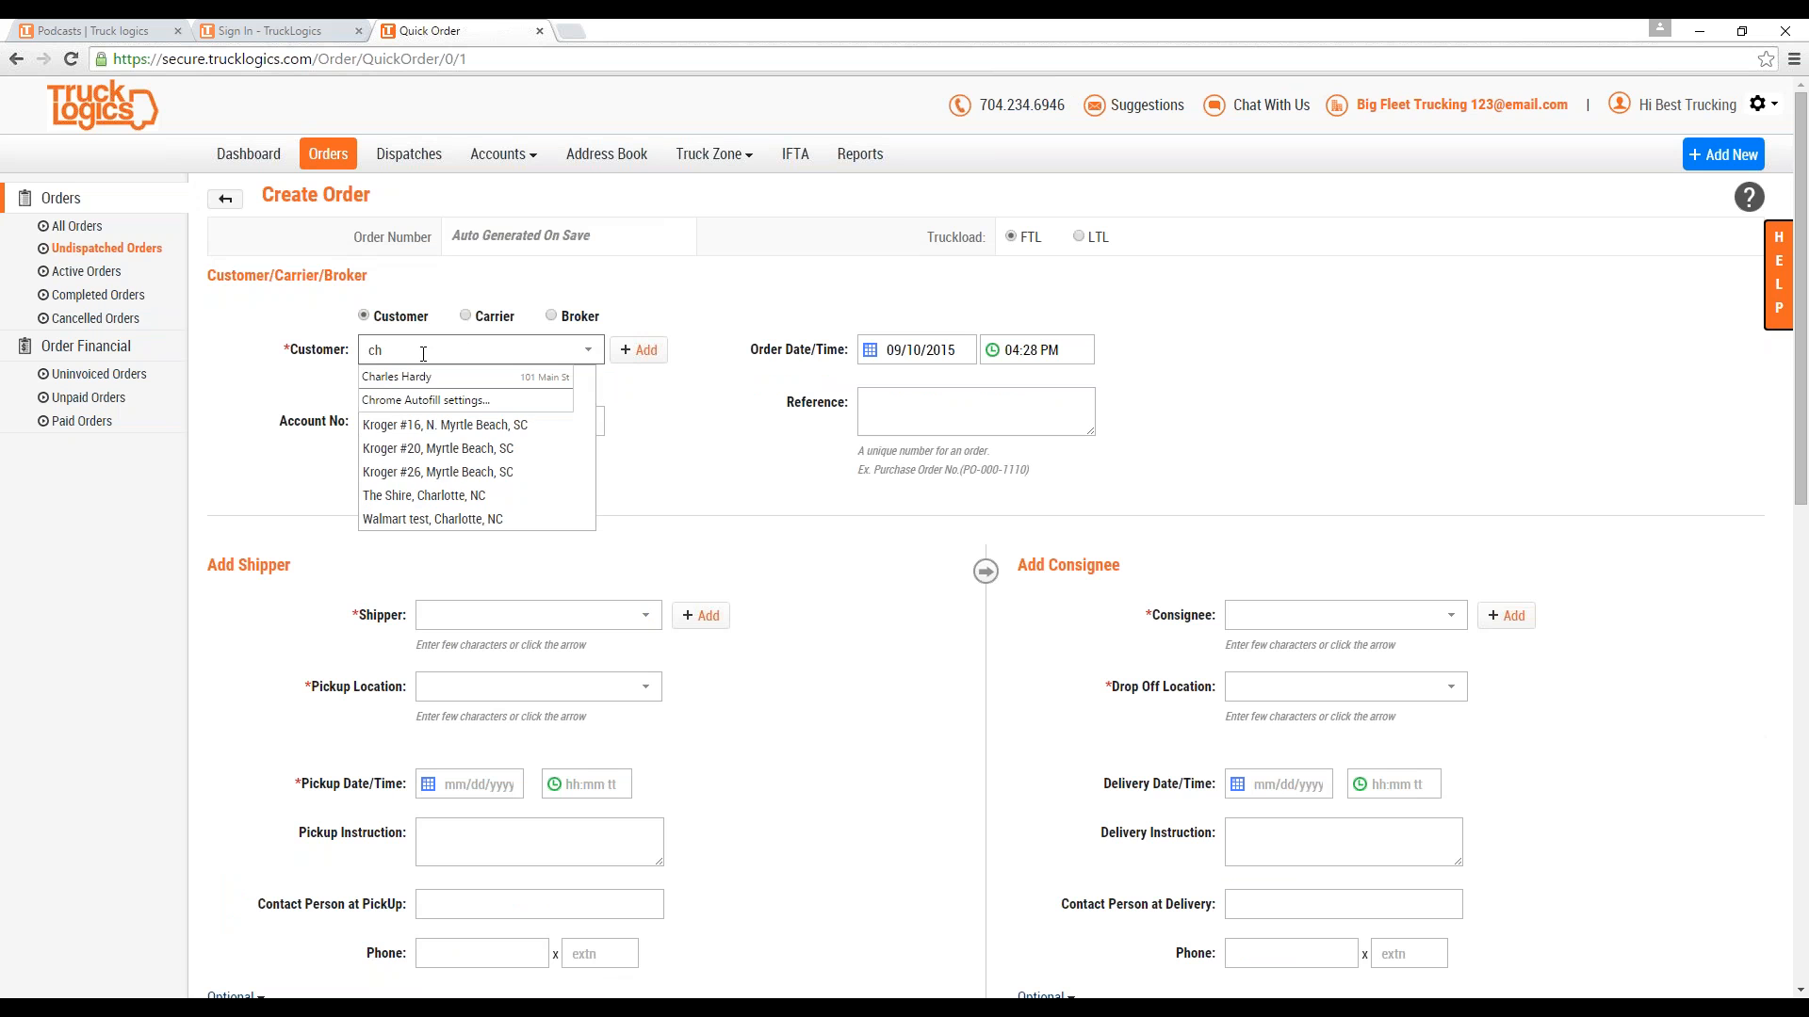
key("Down")
key("Return")
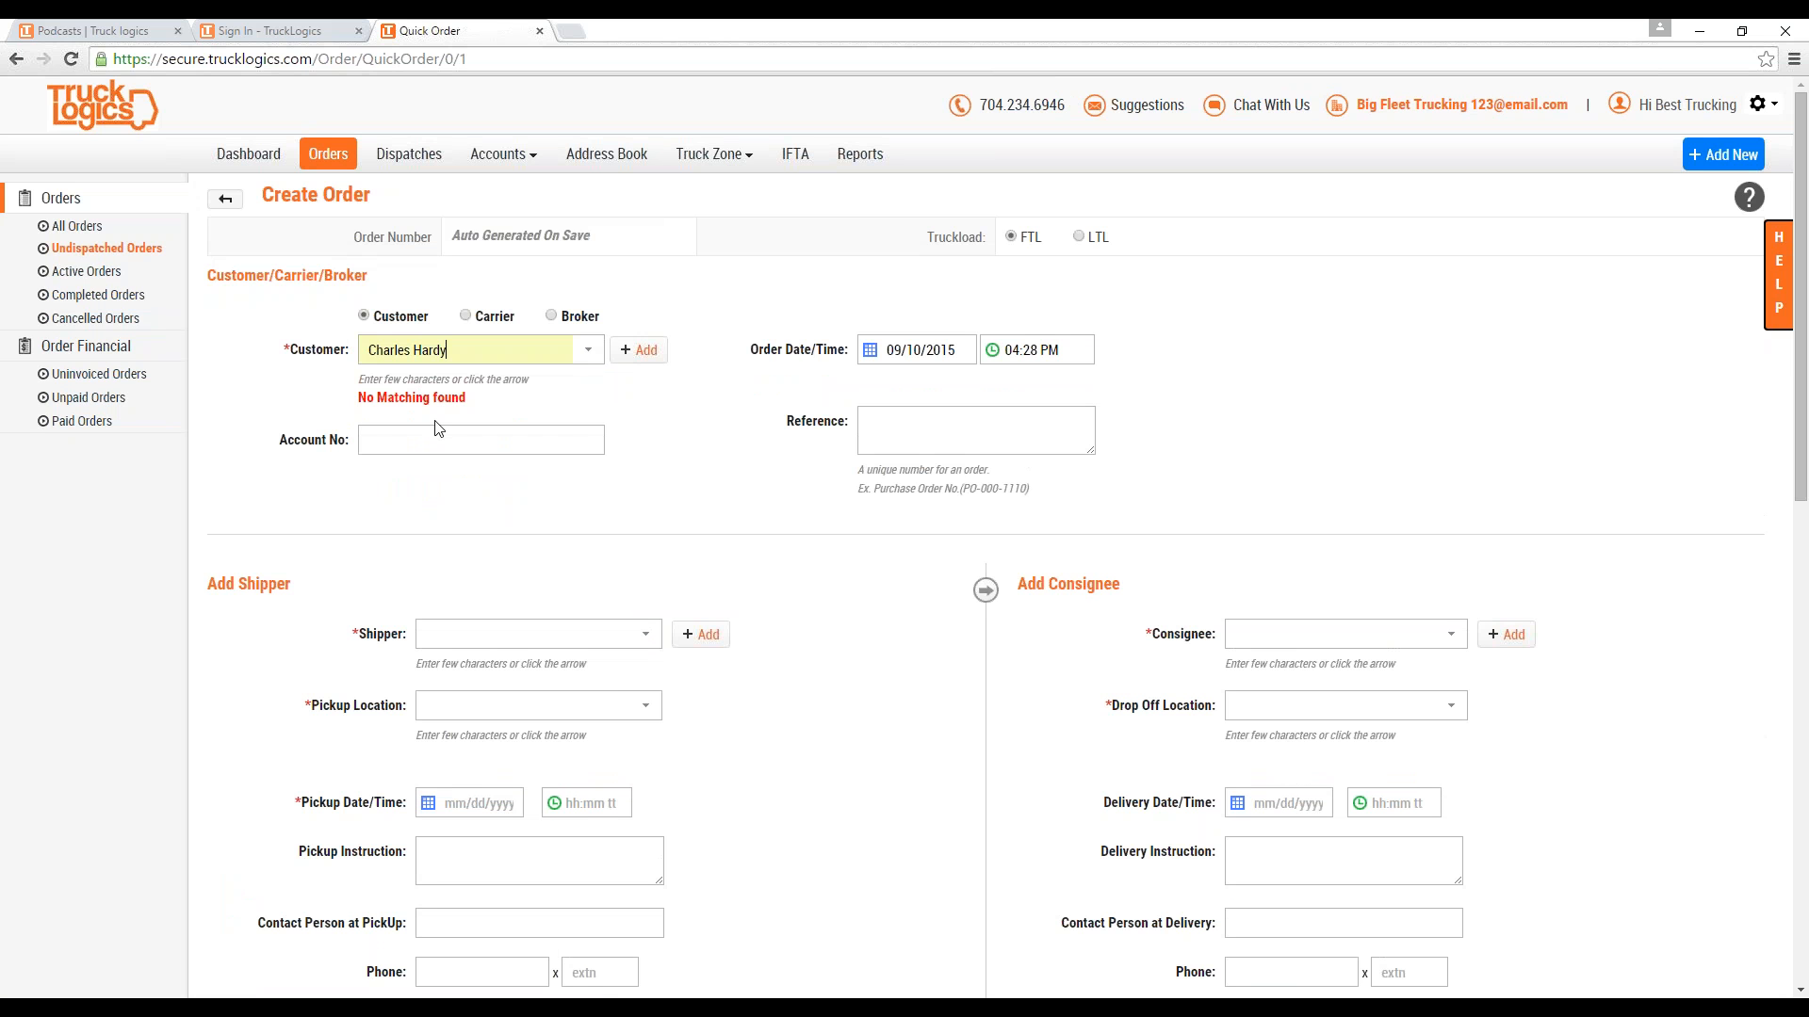
left_click(448, 347)
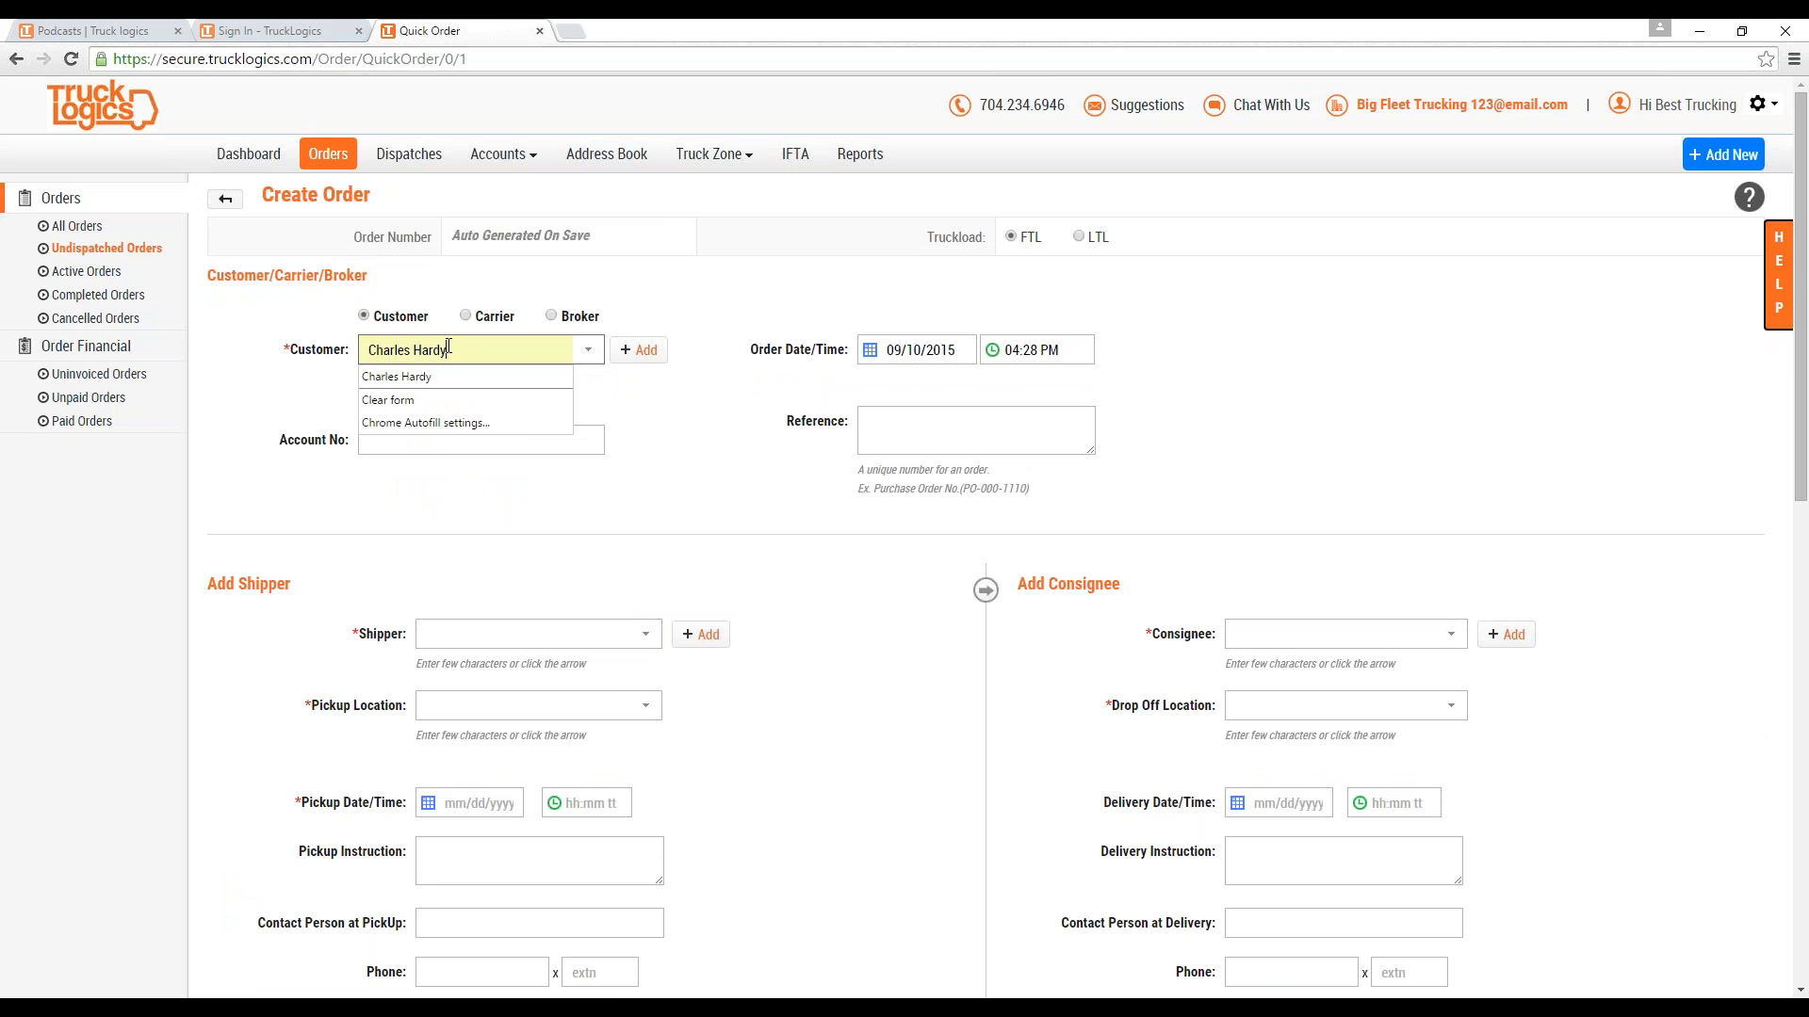
left_click(409, 401)
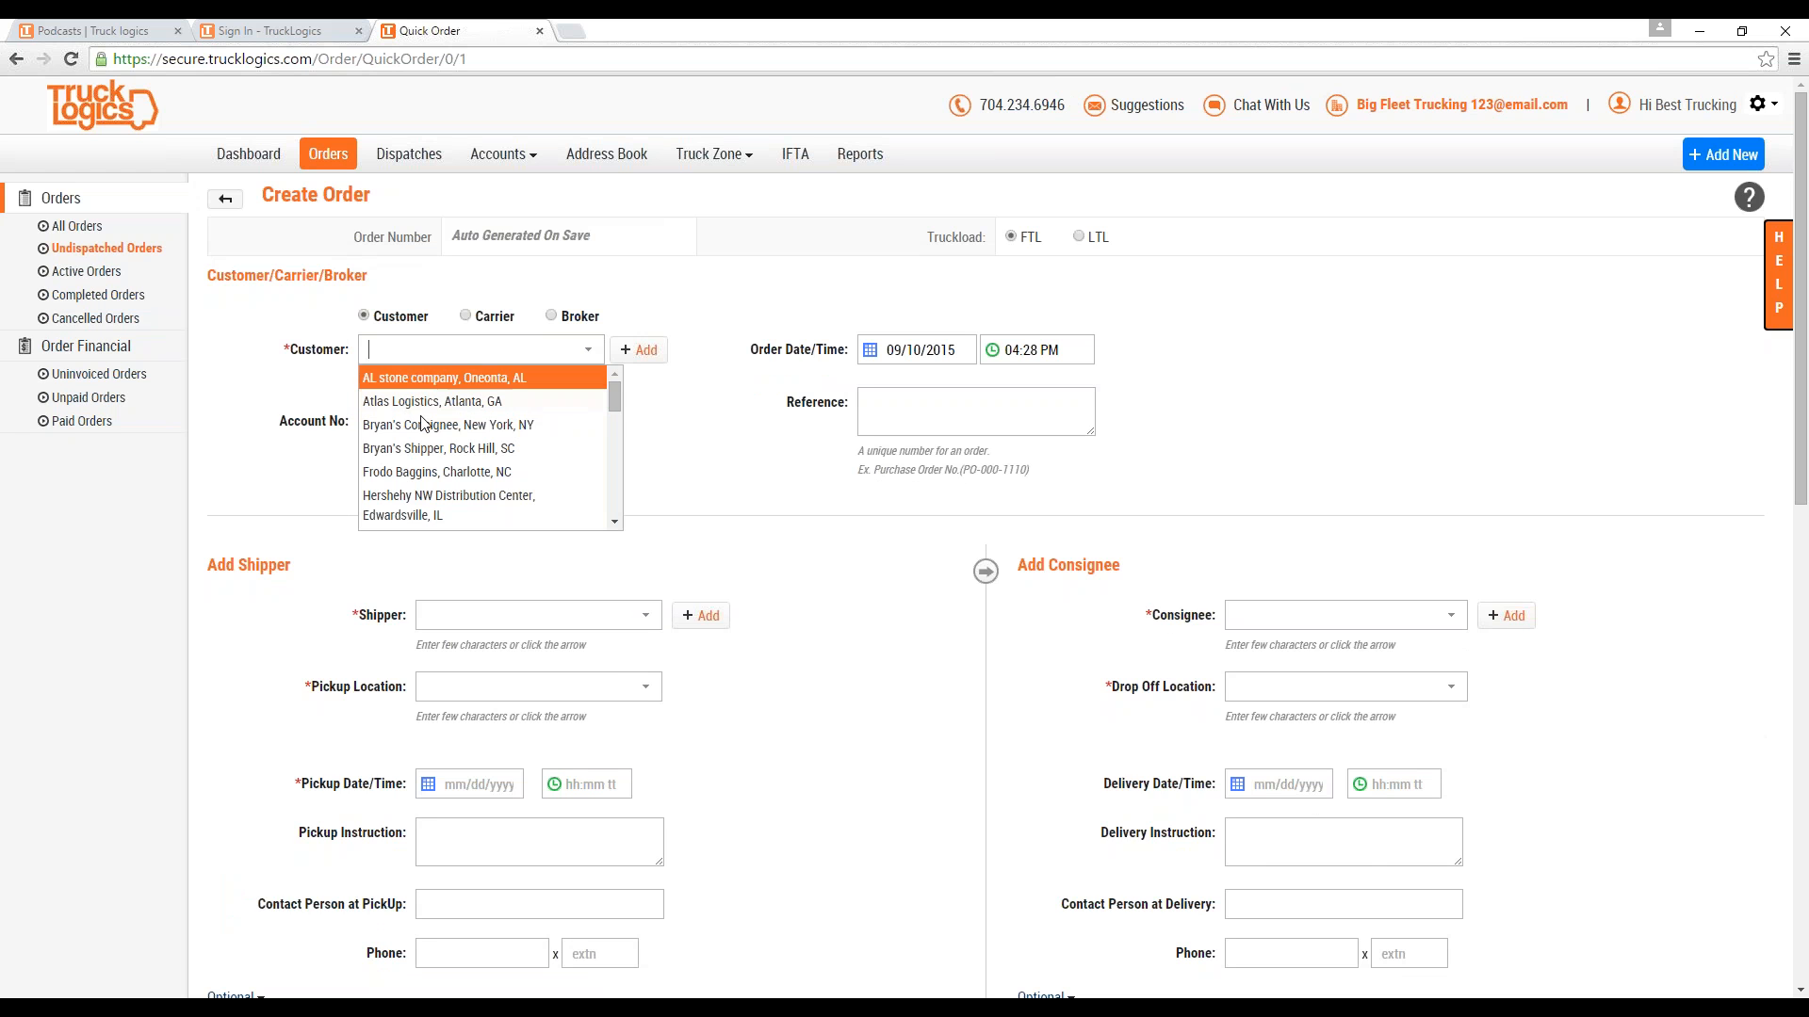
Choose Bryan's Shipper, Rock Hill, SC as the order's customer.
left_click(421, 450)
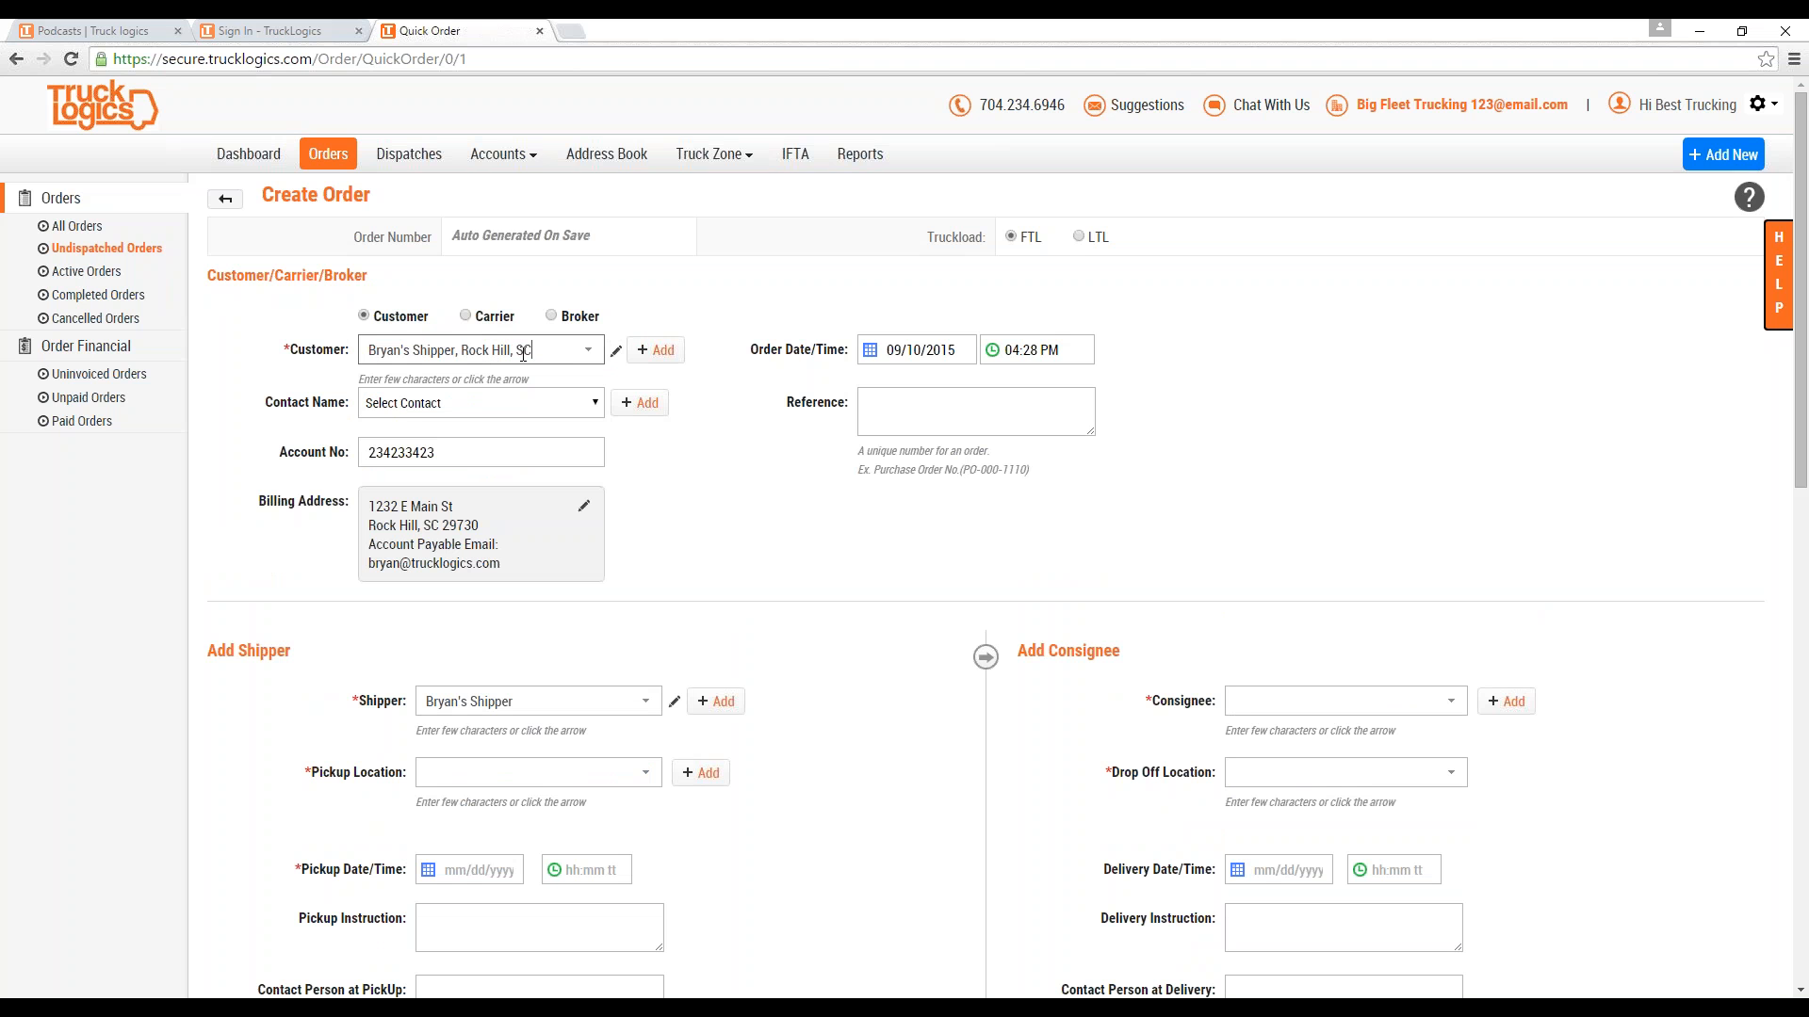
View the customer details and billing address fields of the Quick Add Customer form, and cancel it.
left_click(655, 358)
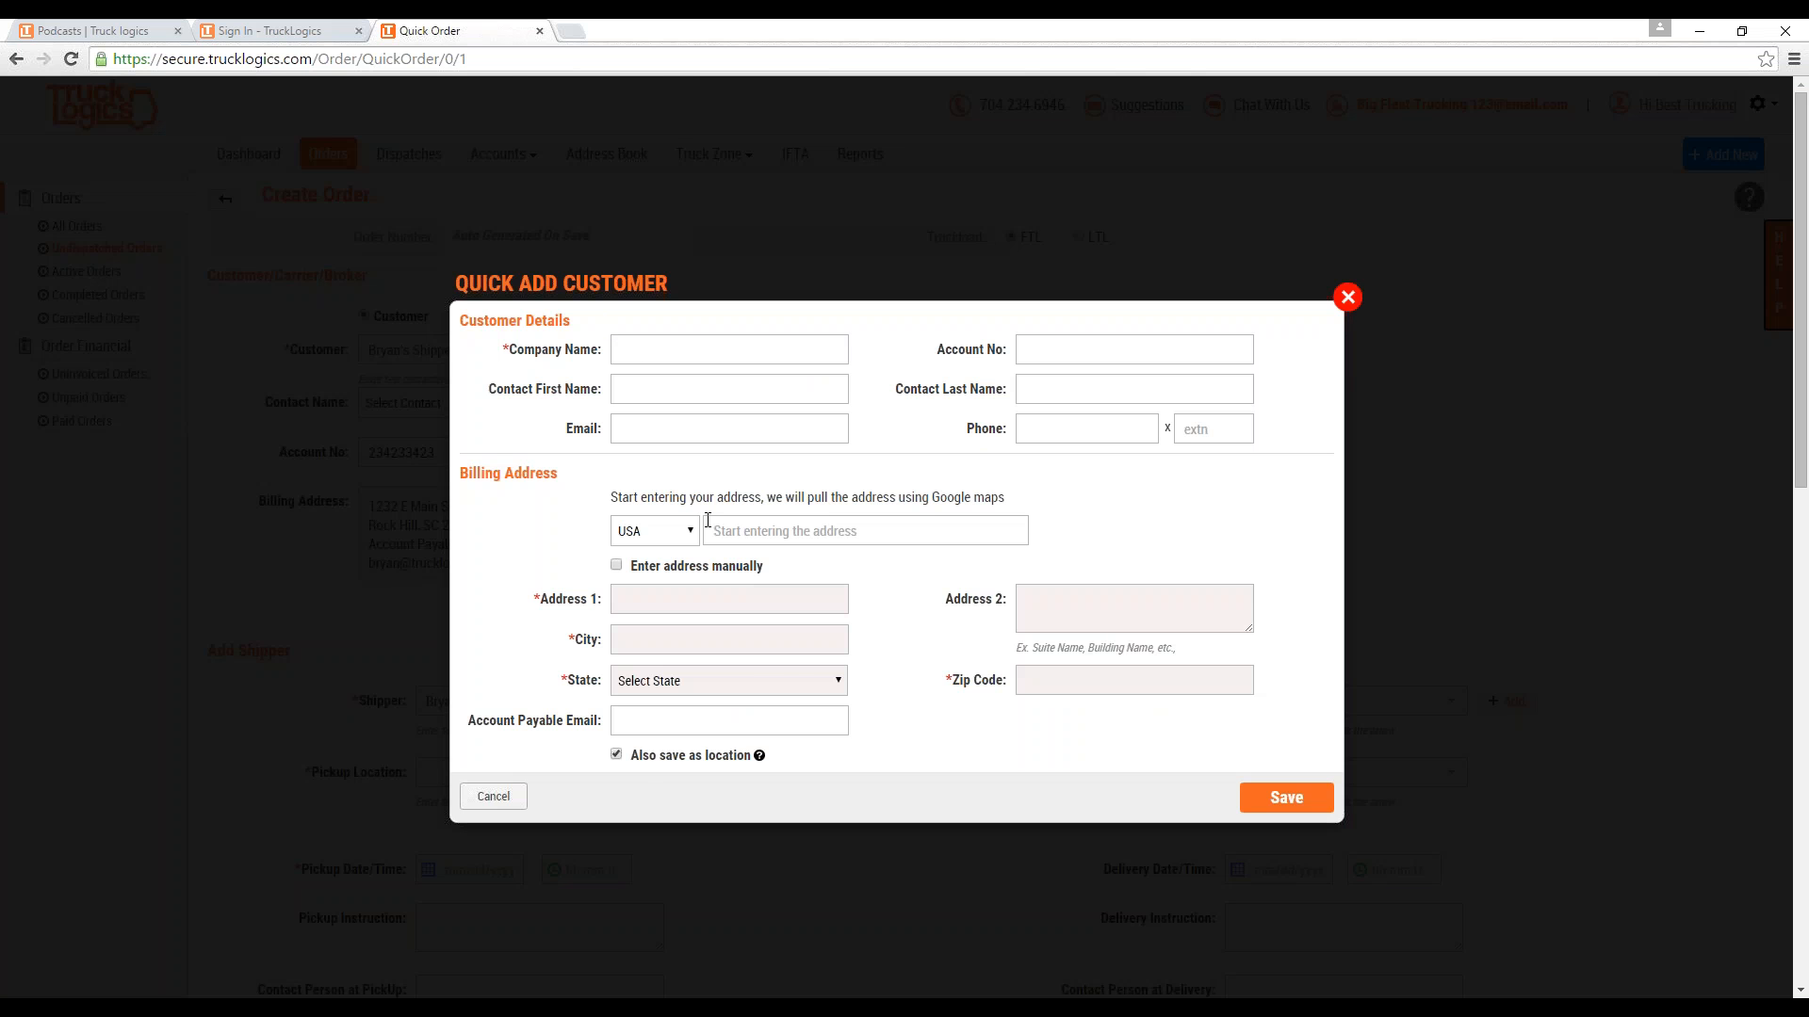
scroll(713, 490, "down", 2)
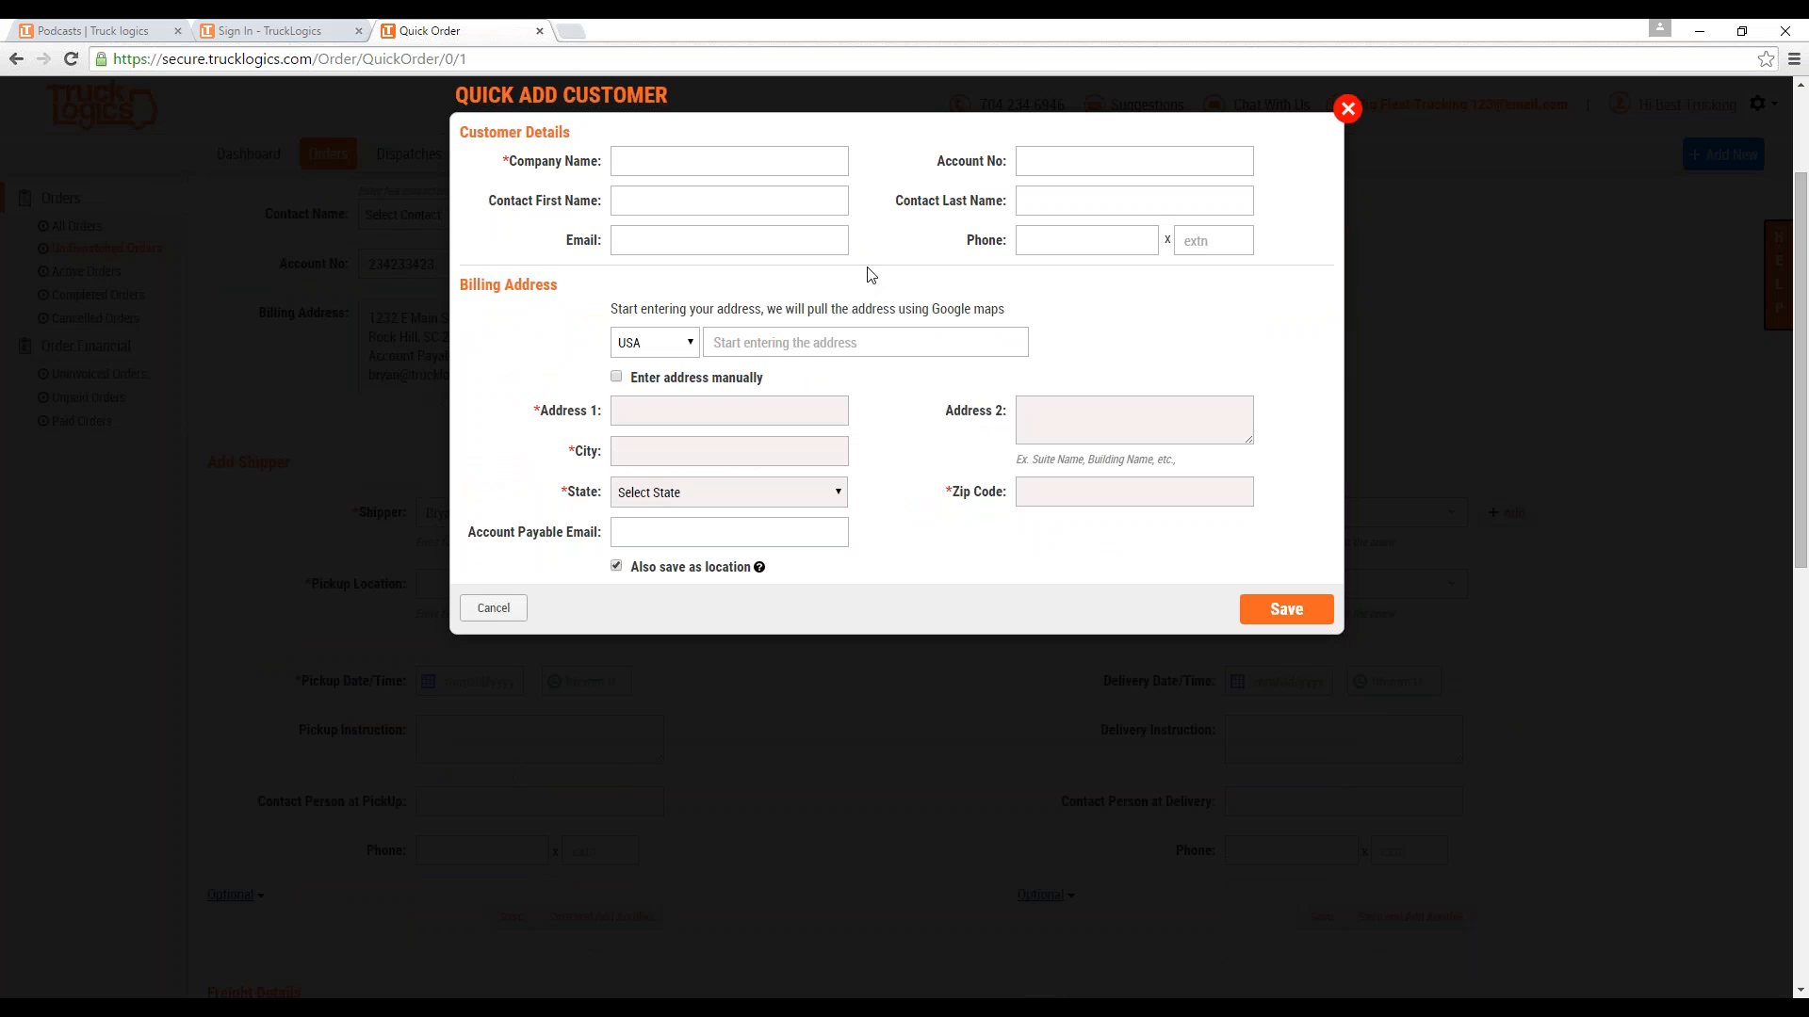
left_click(505, 616)
scroll(369, 403, "up", 2)
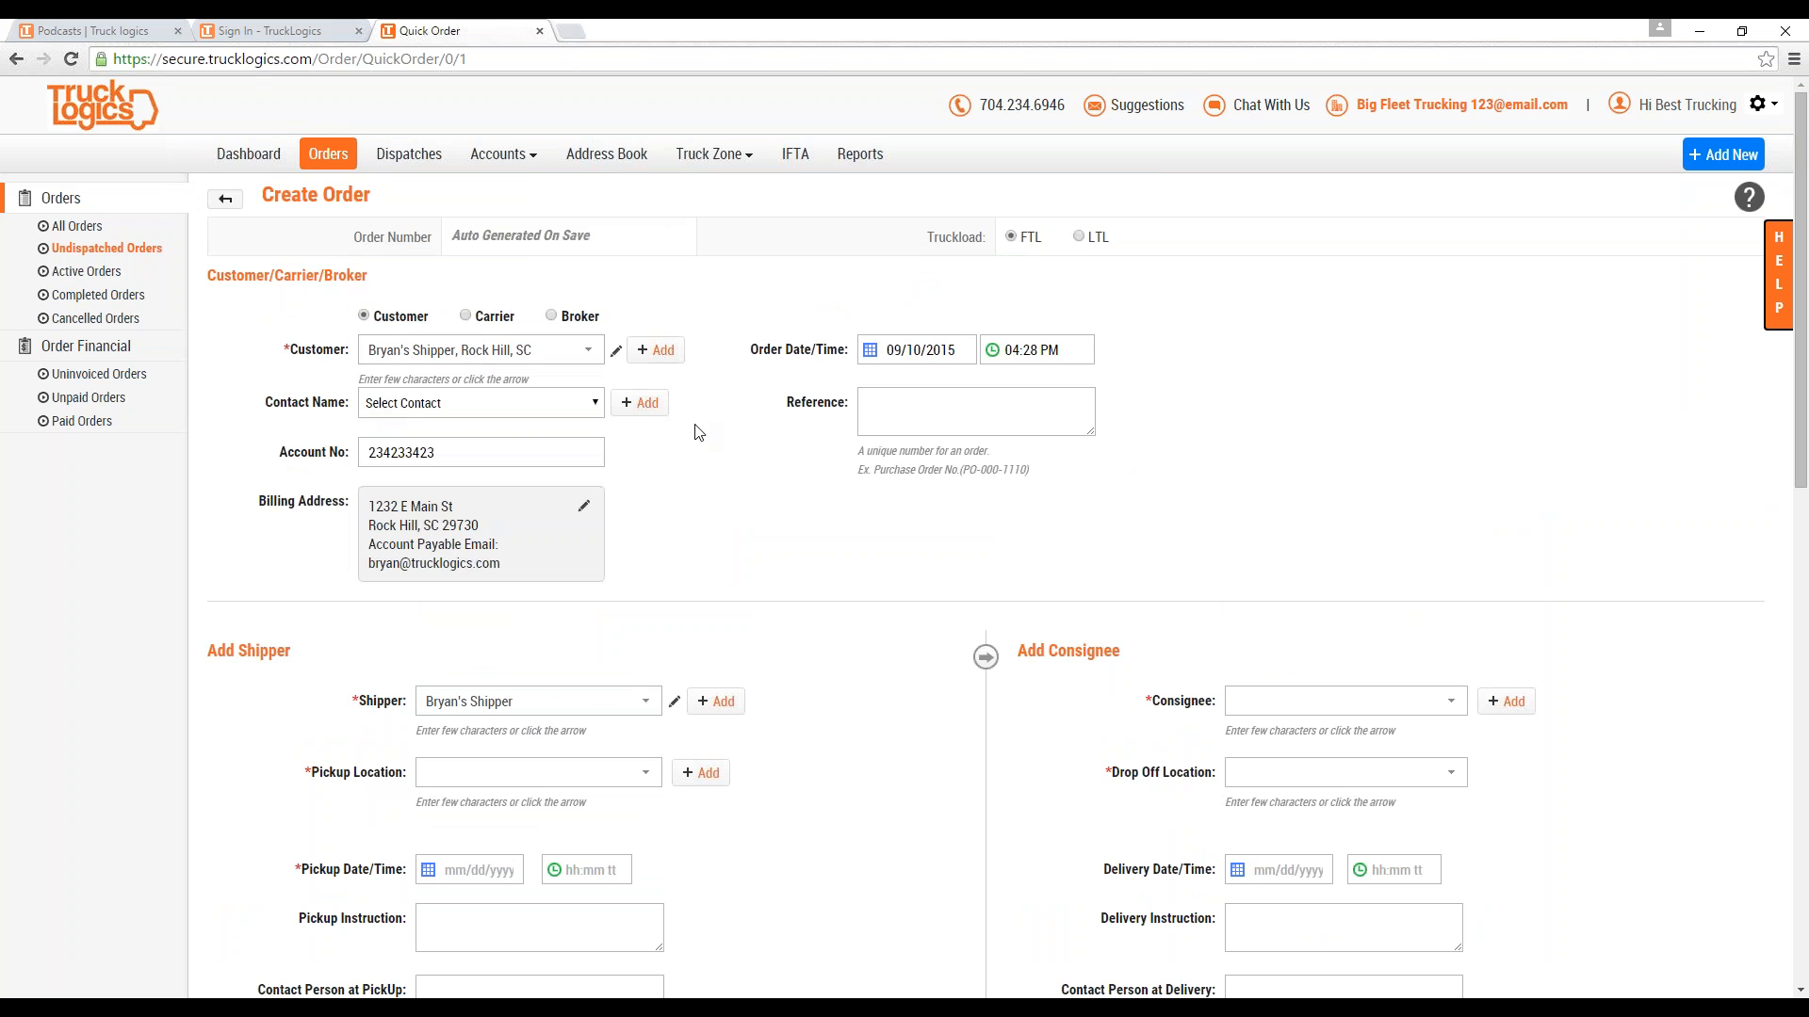
Check the Order Date calendar without changing the date, and view the Add Shipper and Add Consignee sections.
left_click(920, 349)
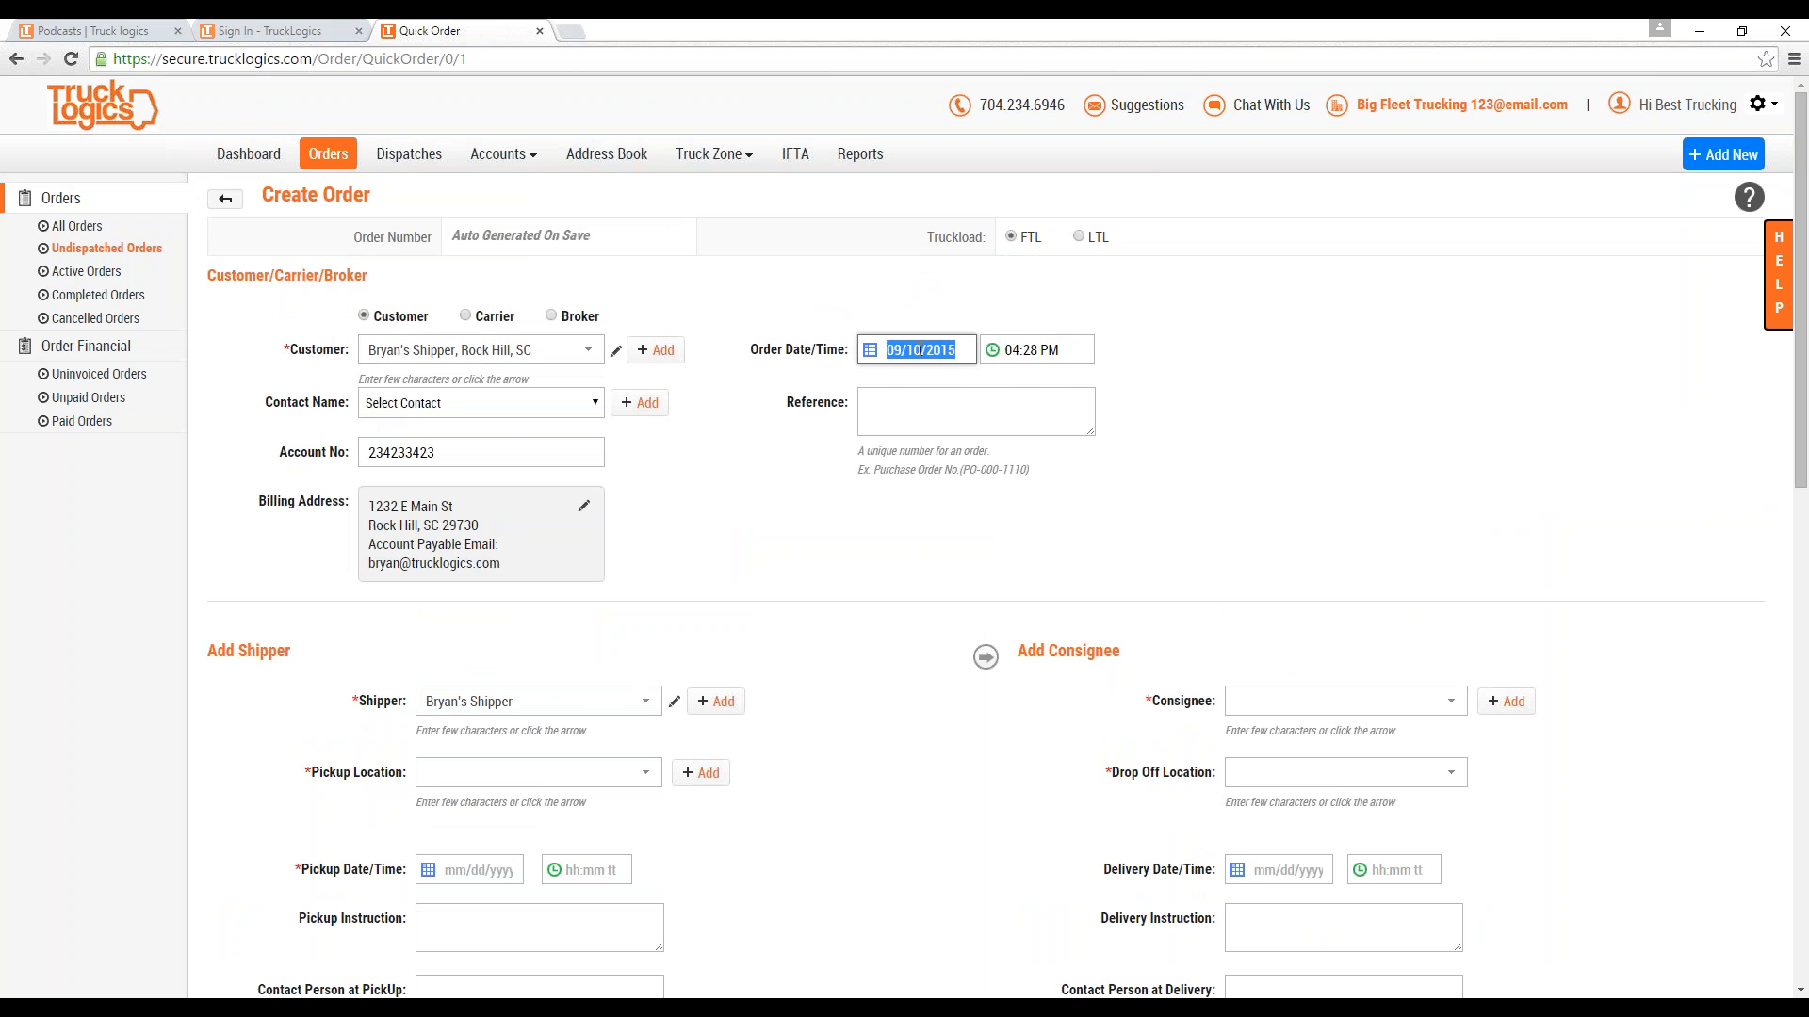
left_click(919, 318)
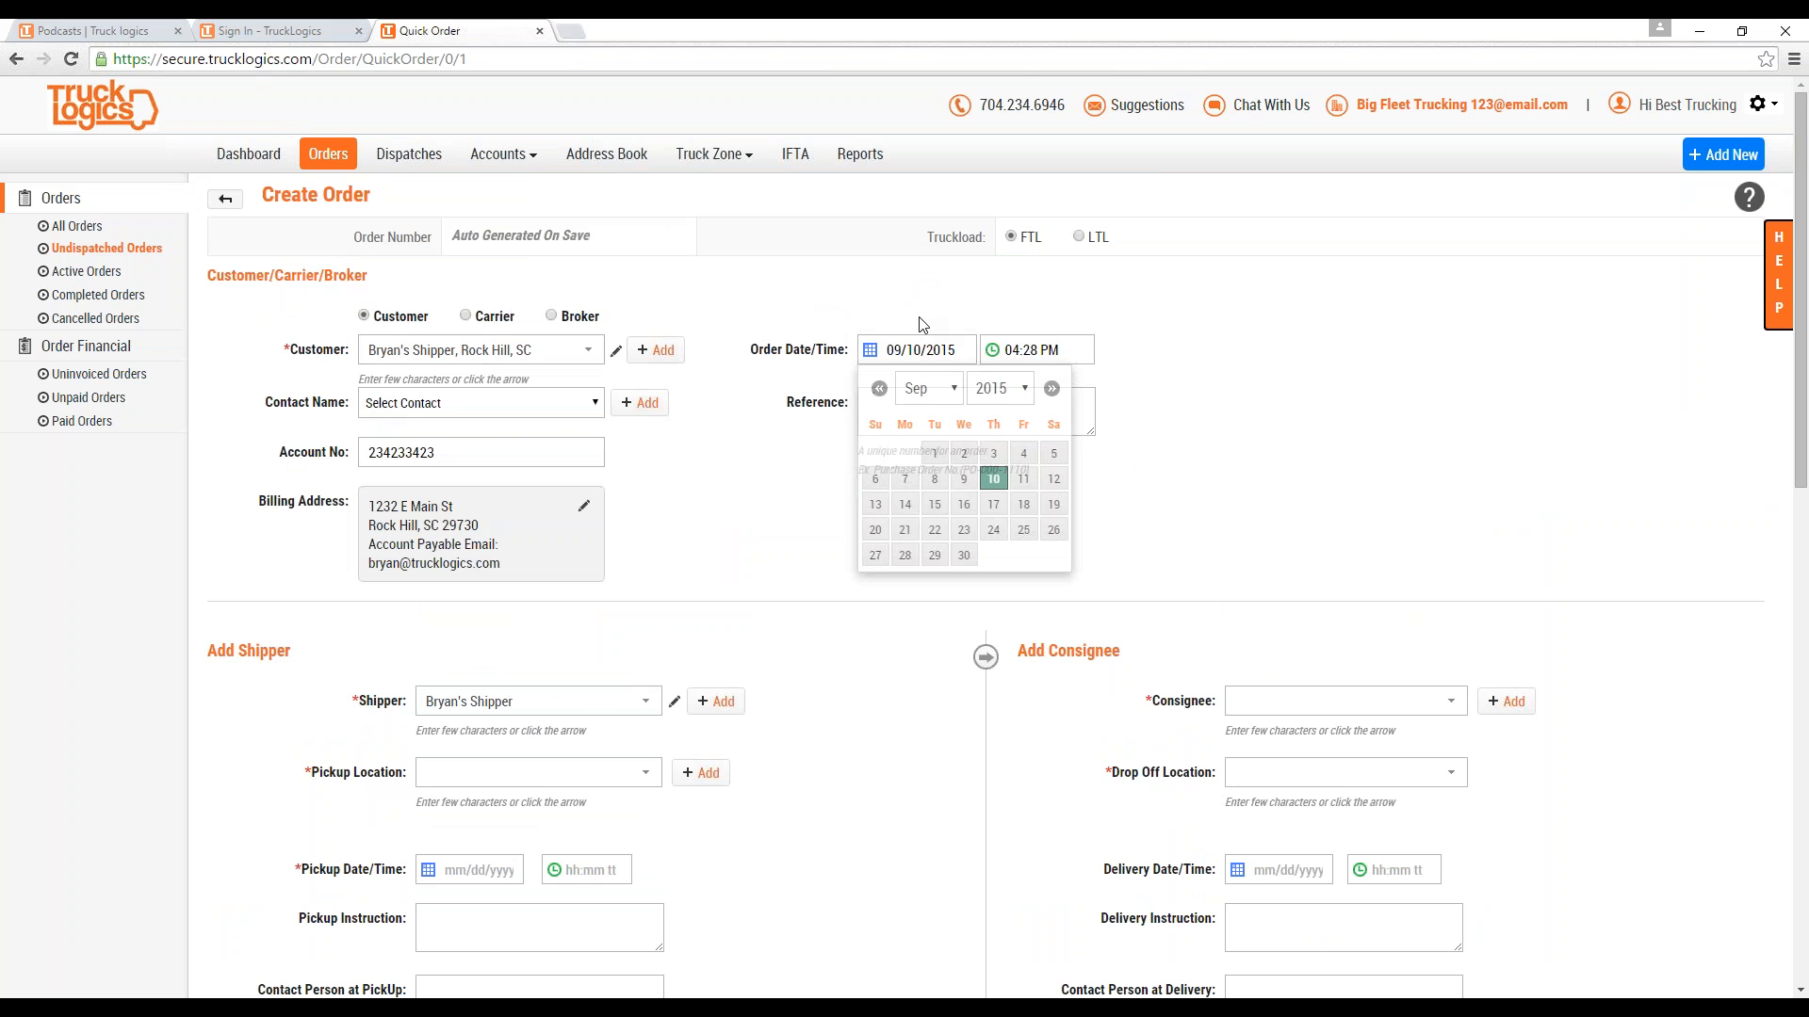
left_click(927, 352)
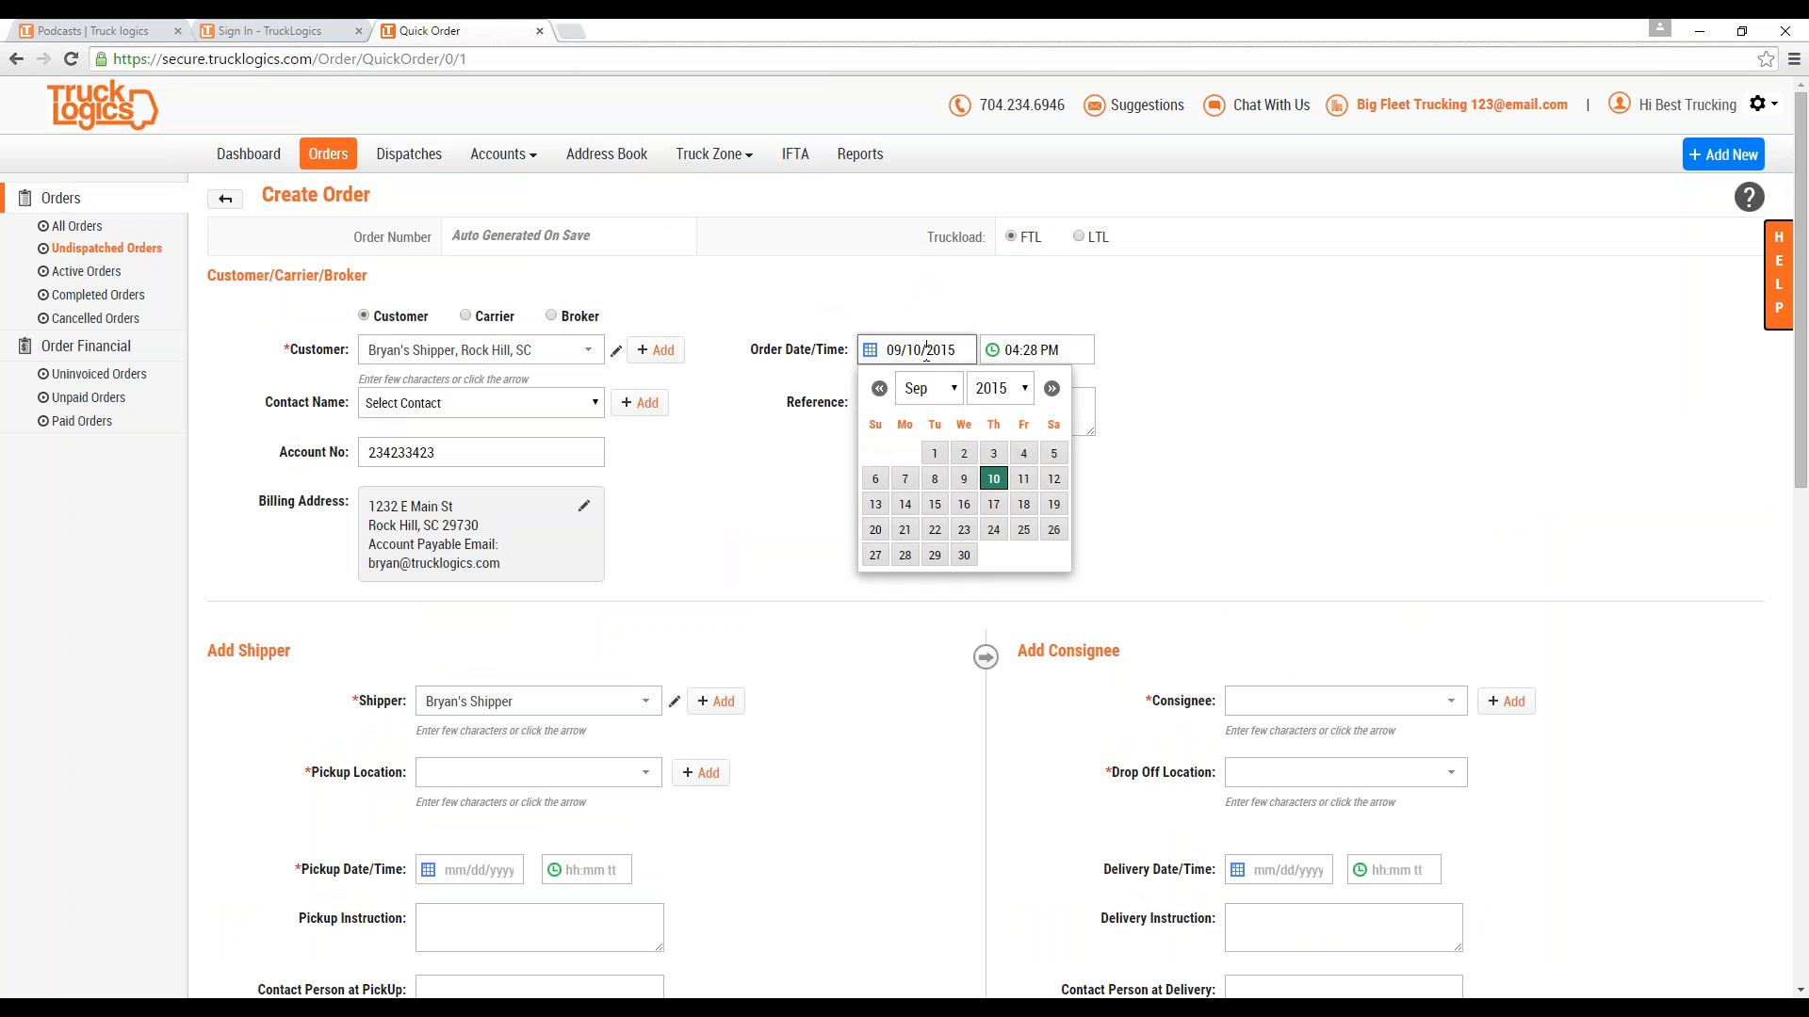
left_click(879, 332)
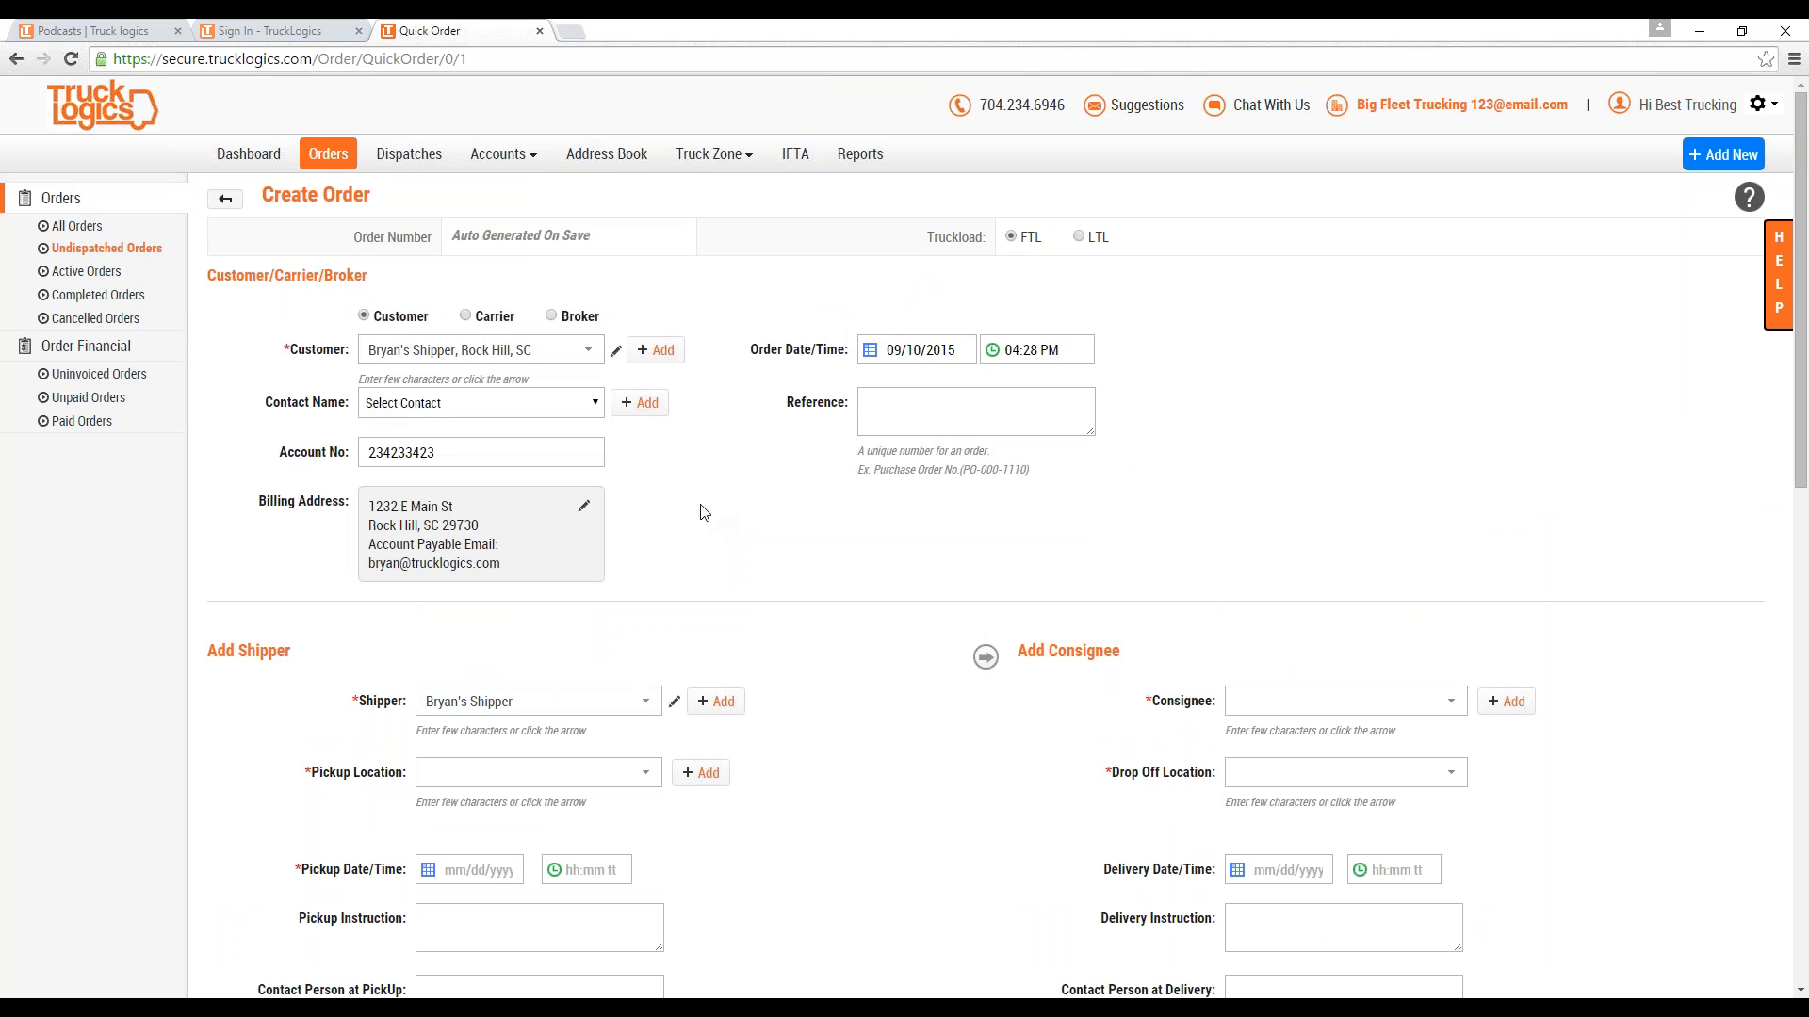
scroll(700, 512, "down", 2)
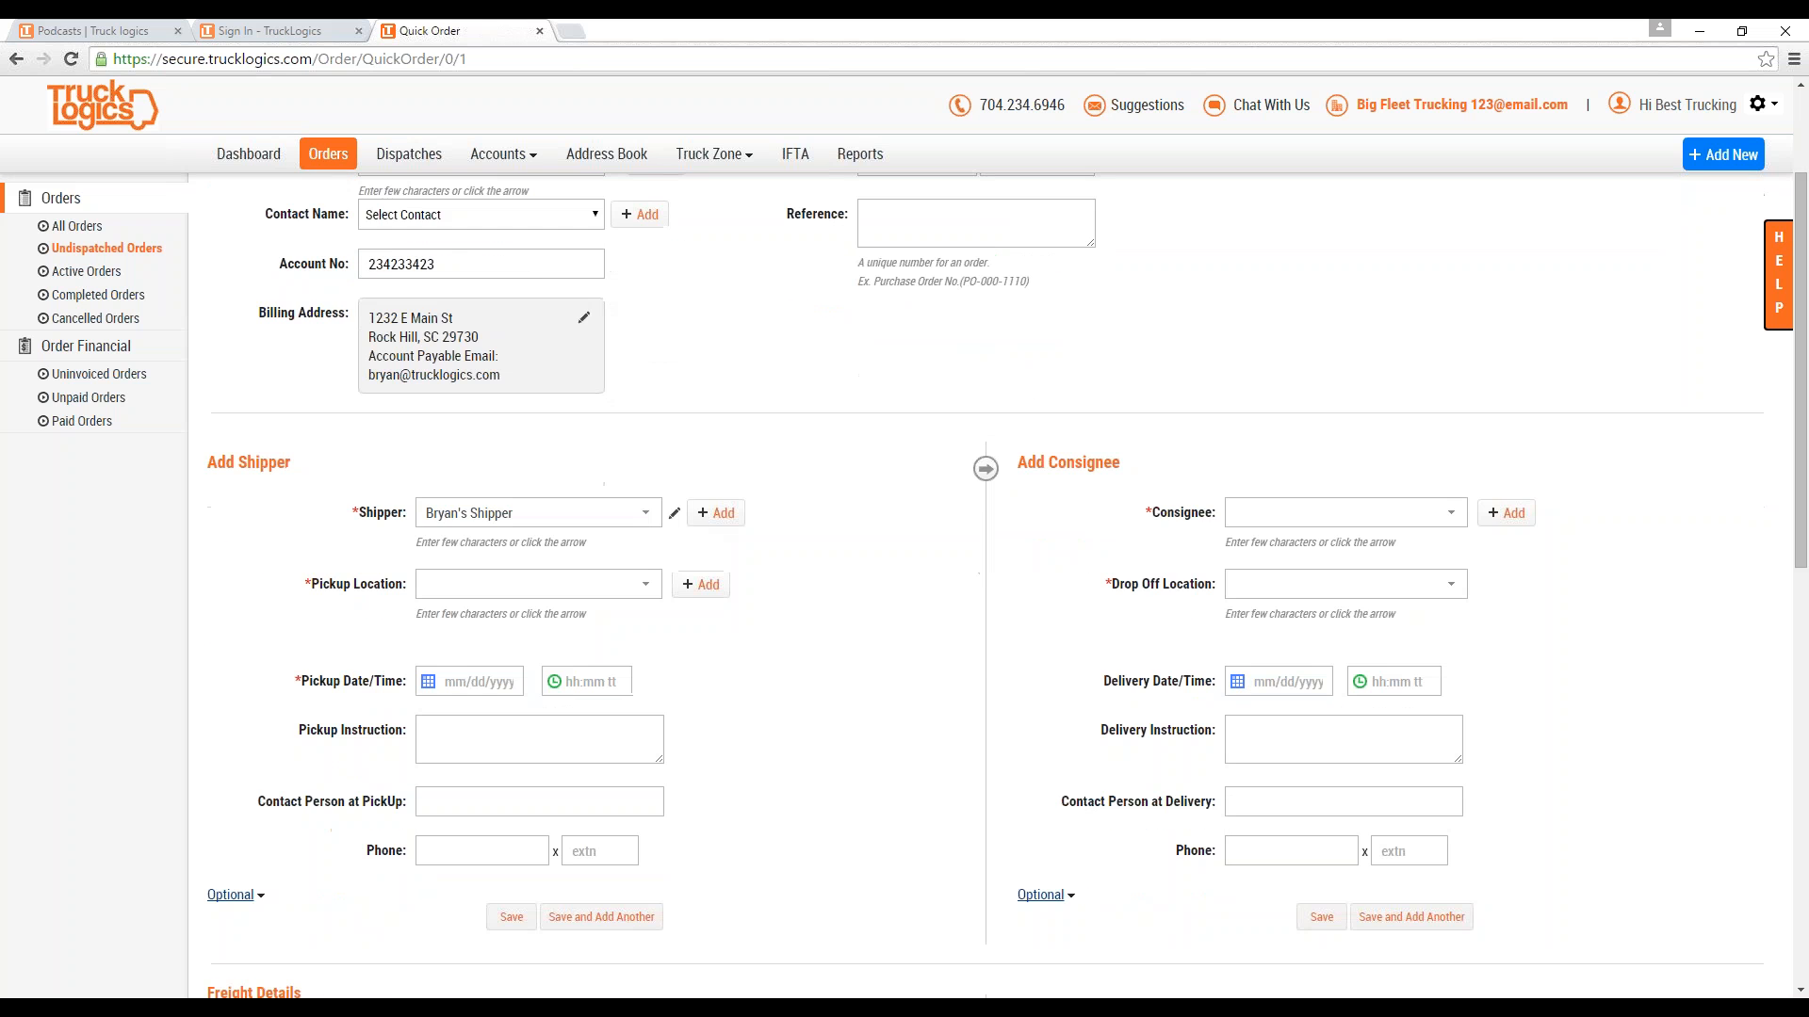
scroll(835, 513, "down", 1)
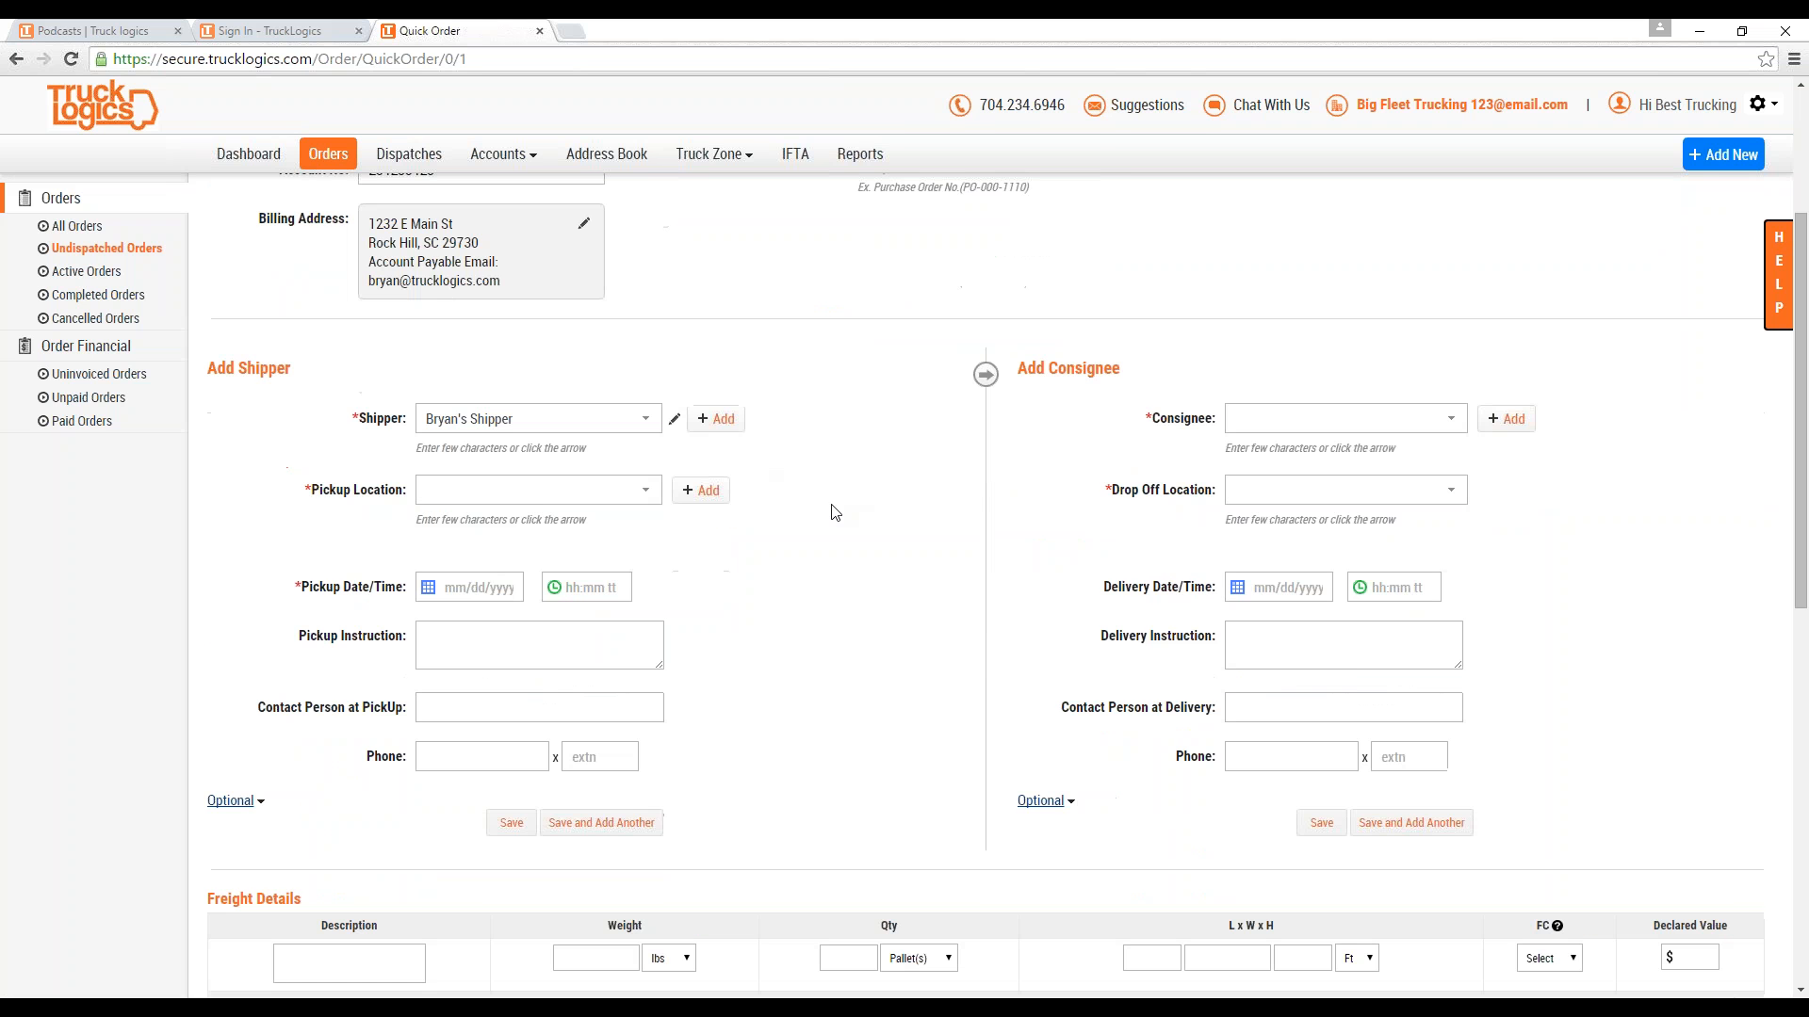
Check the list of available shippers and the Quick Add Shipper form, and close both without changing the order's shipper.
scroll(755, 481, "down", 1)
scroll(735, 480, "down", 1)
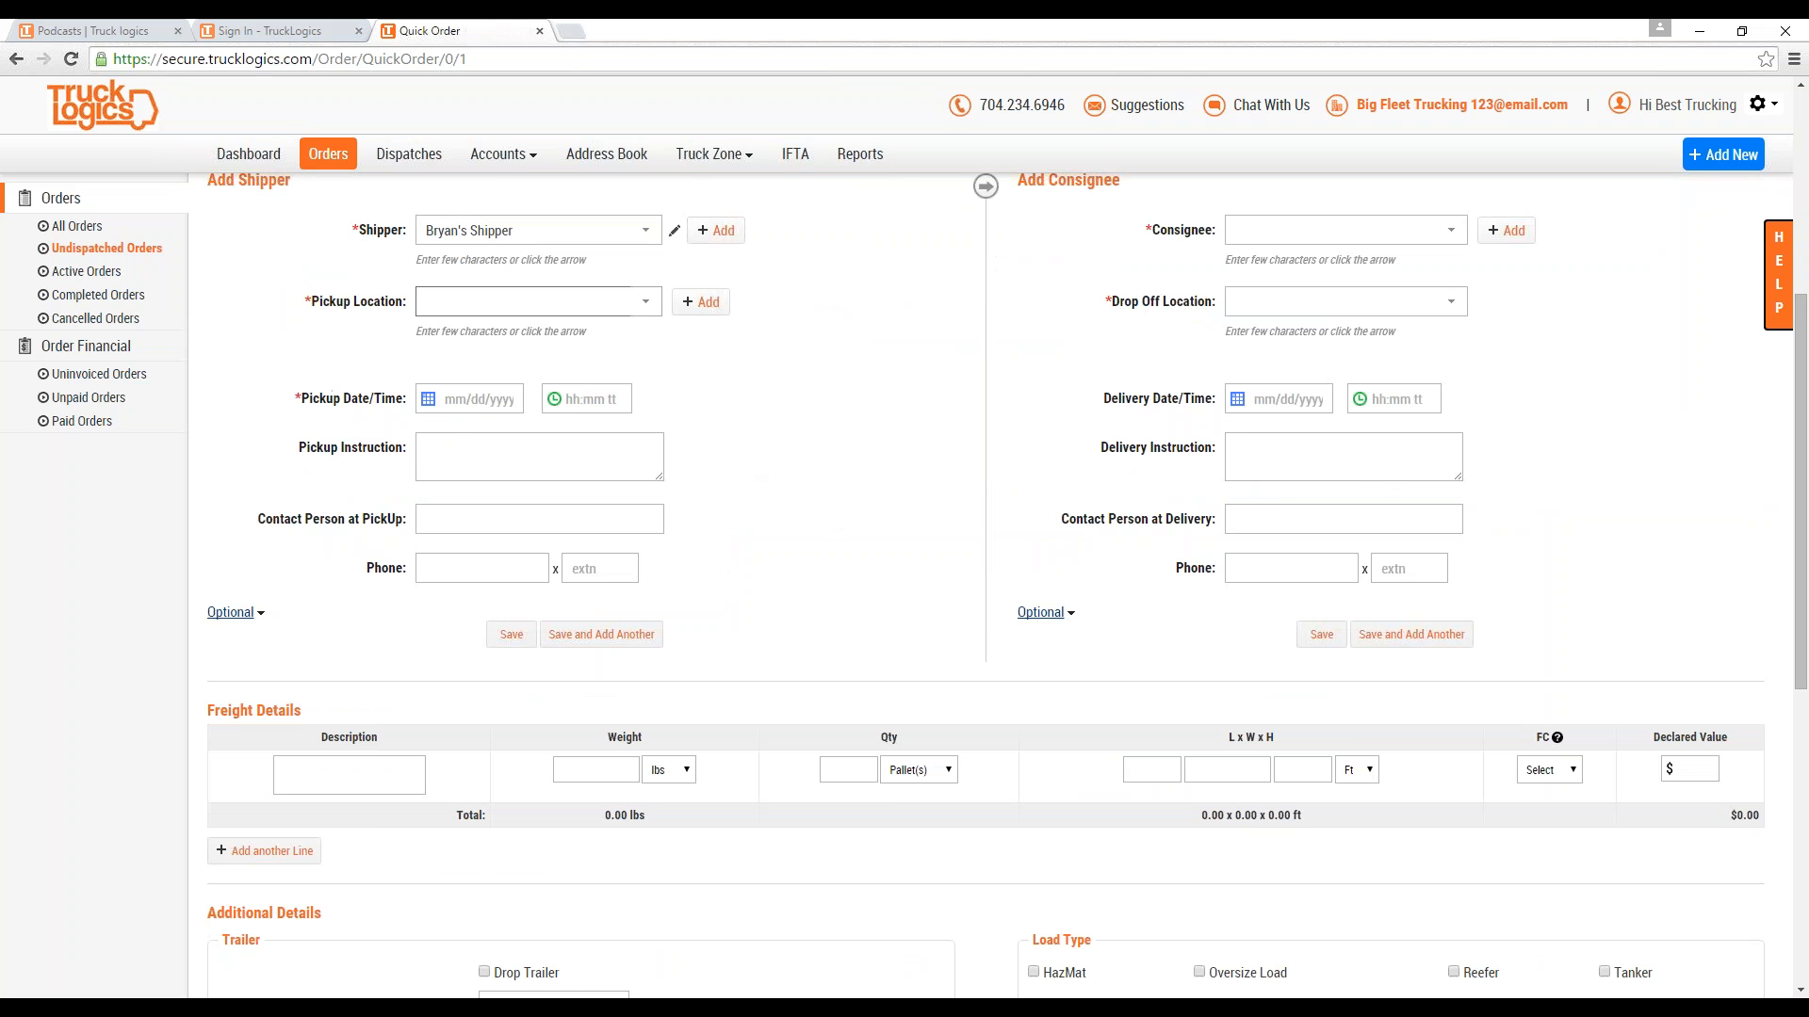
scroll(735, 480, "up", 1)
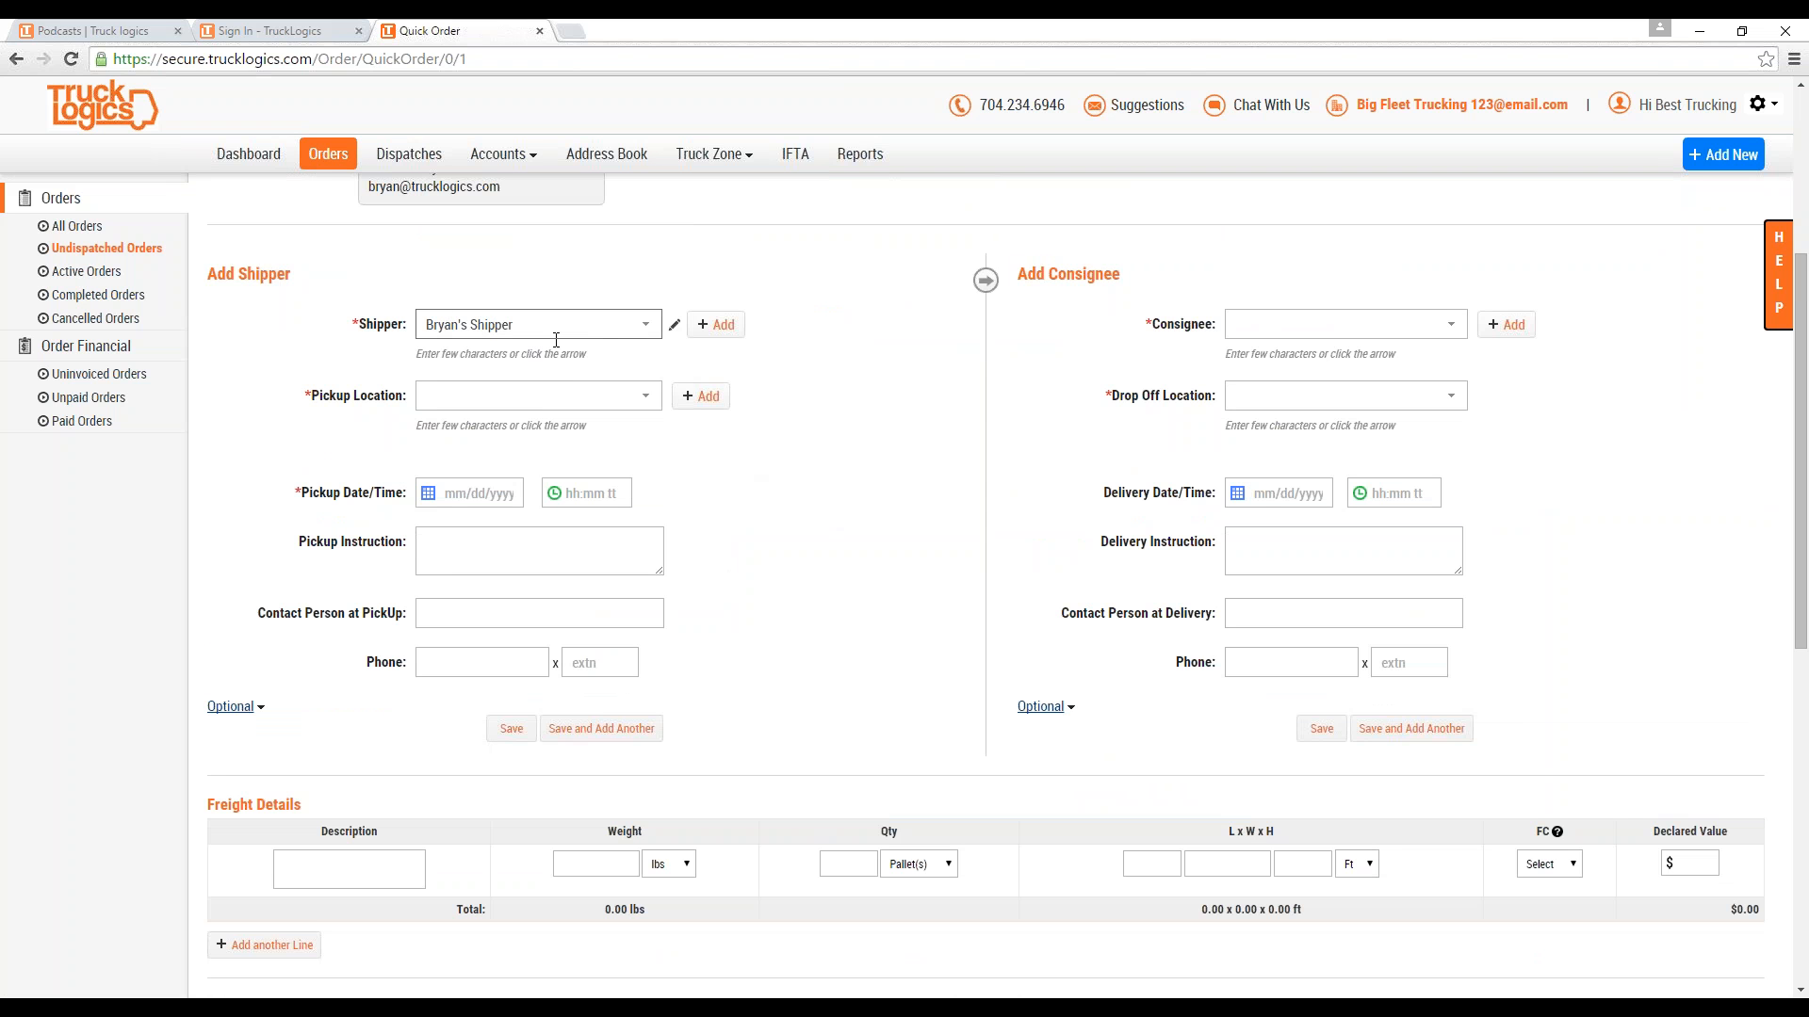
left_click(647, 330)
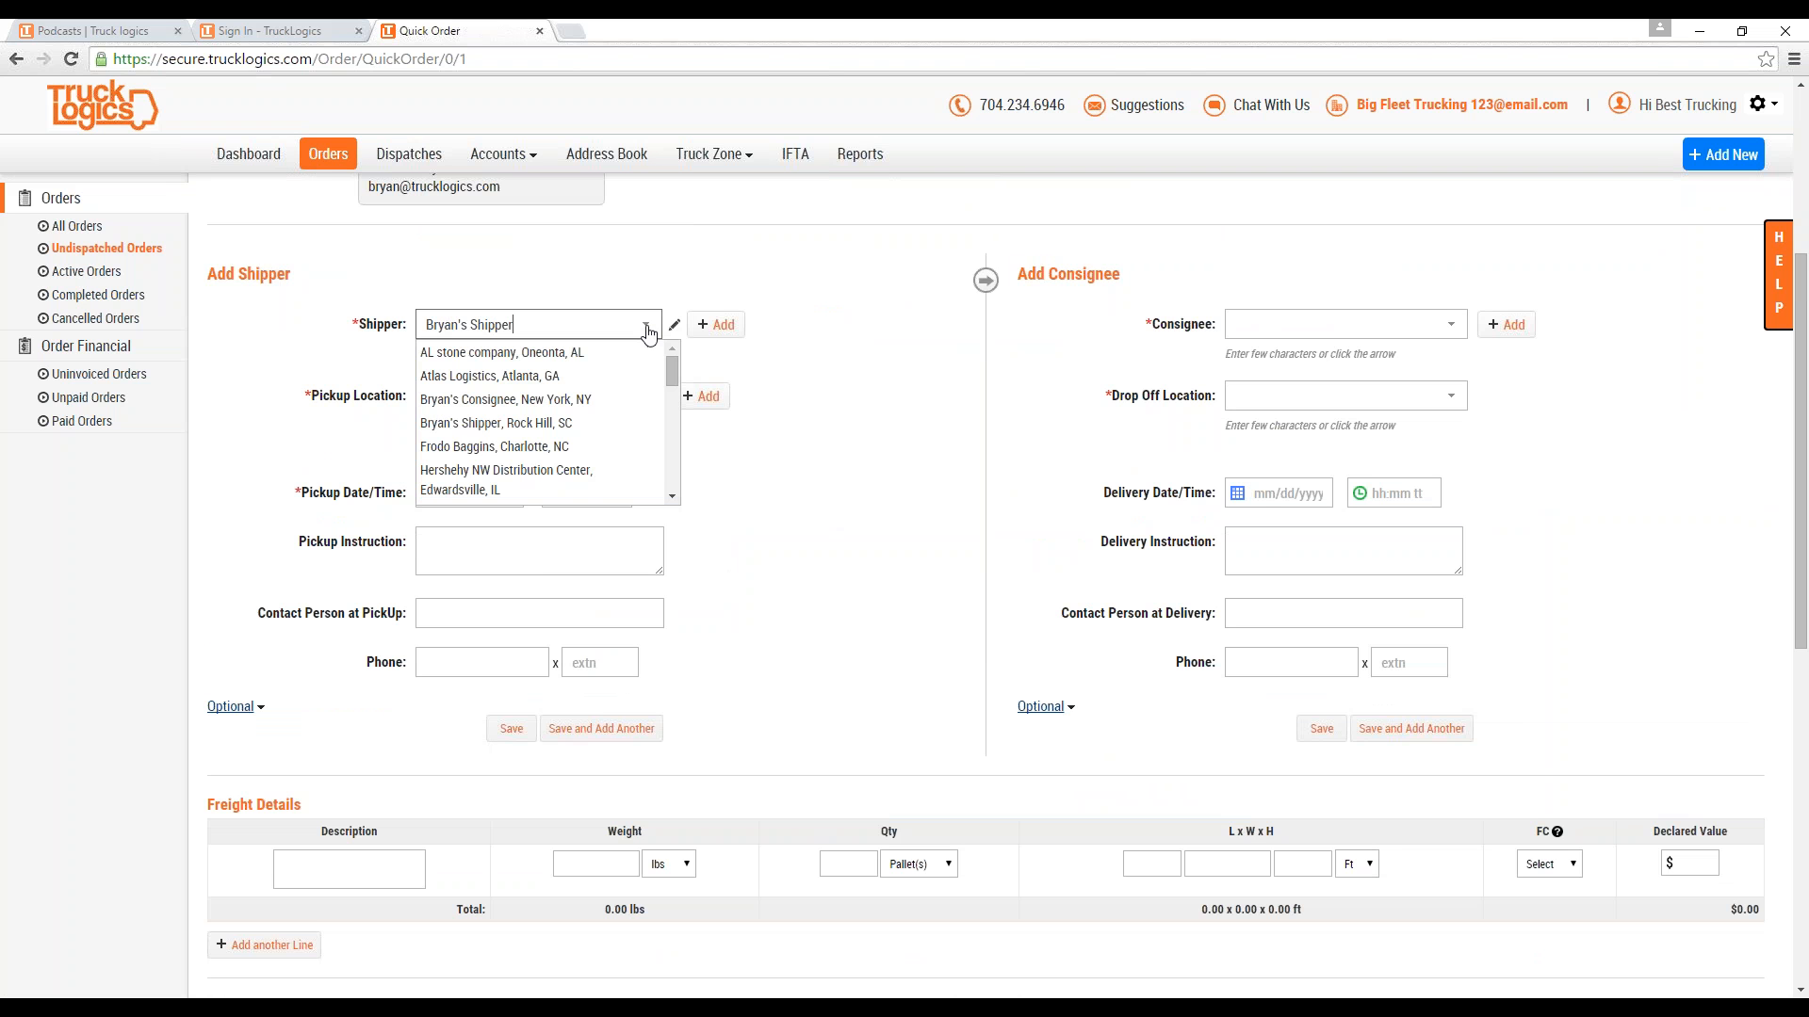
left_click(520, 258)
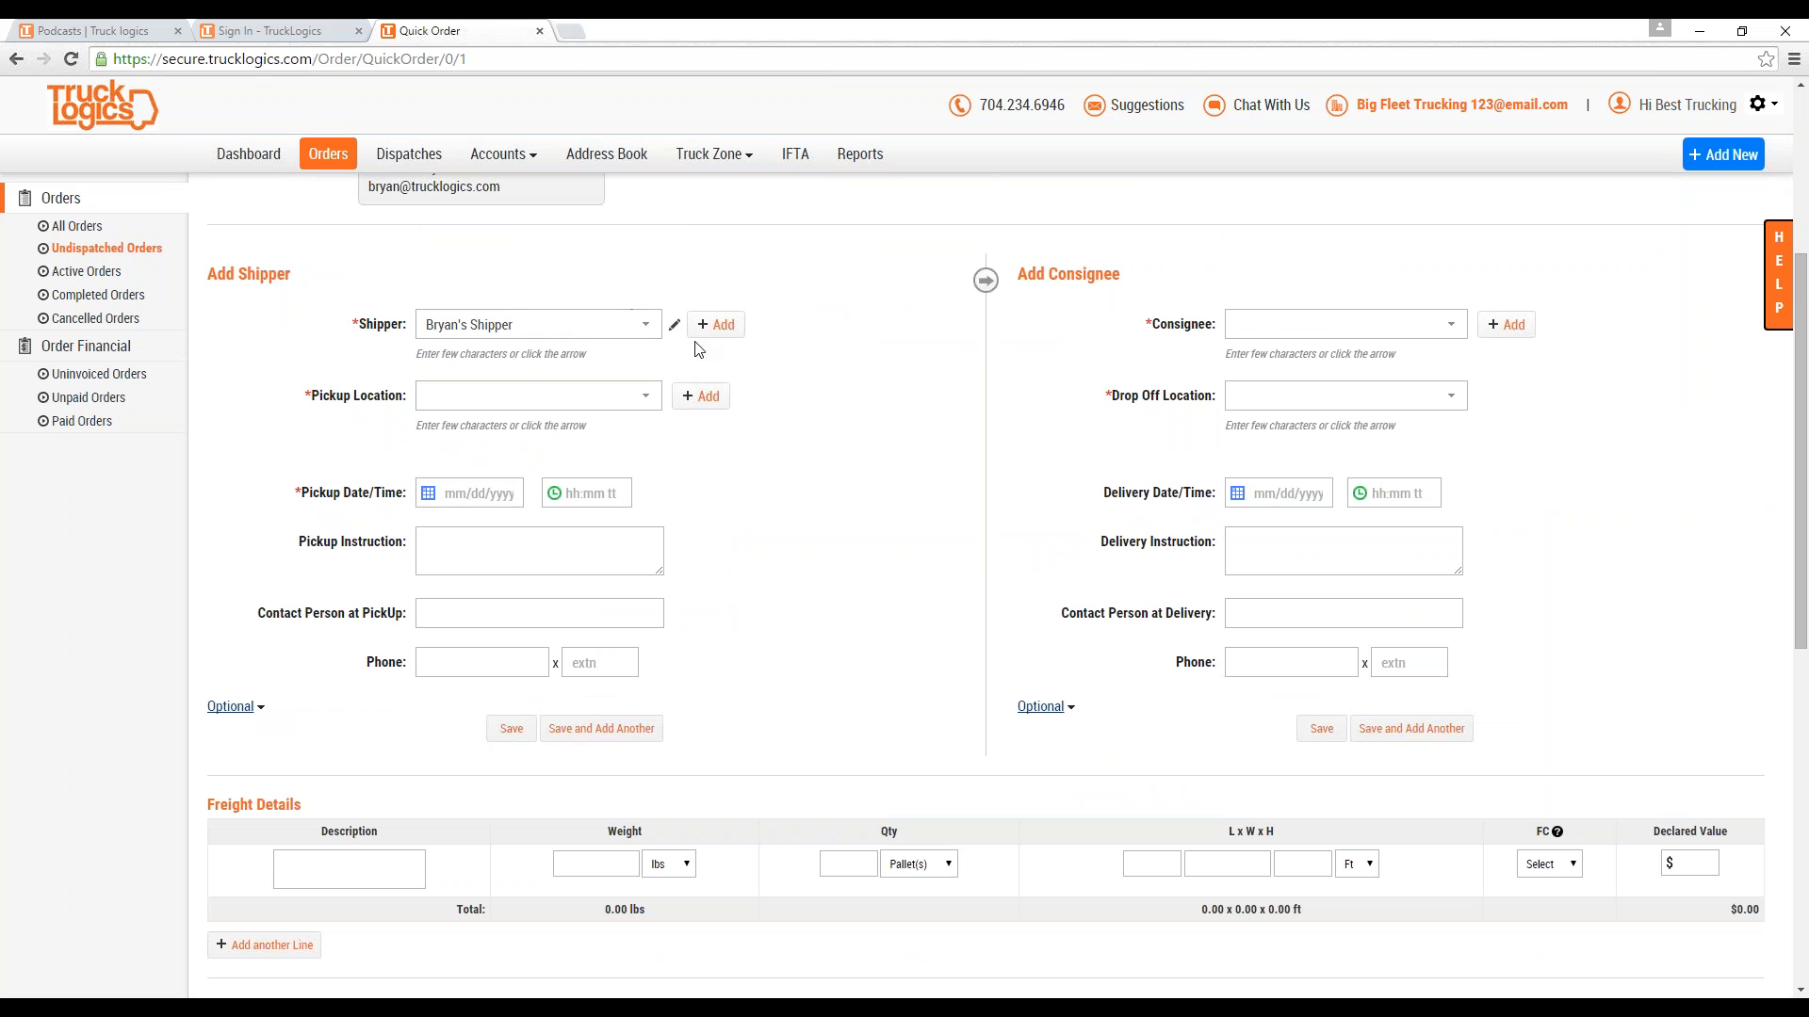
left_click(719, 325)
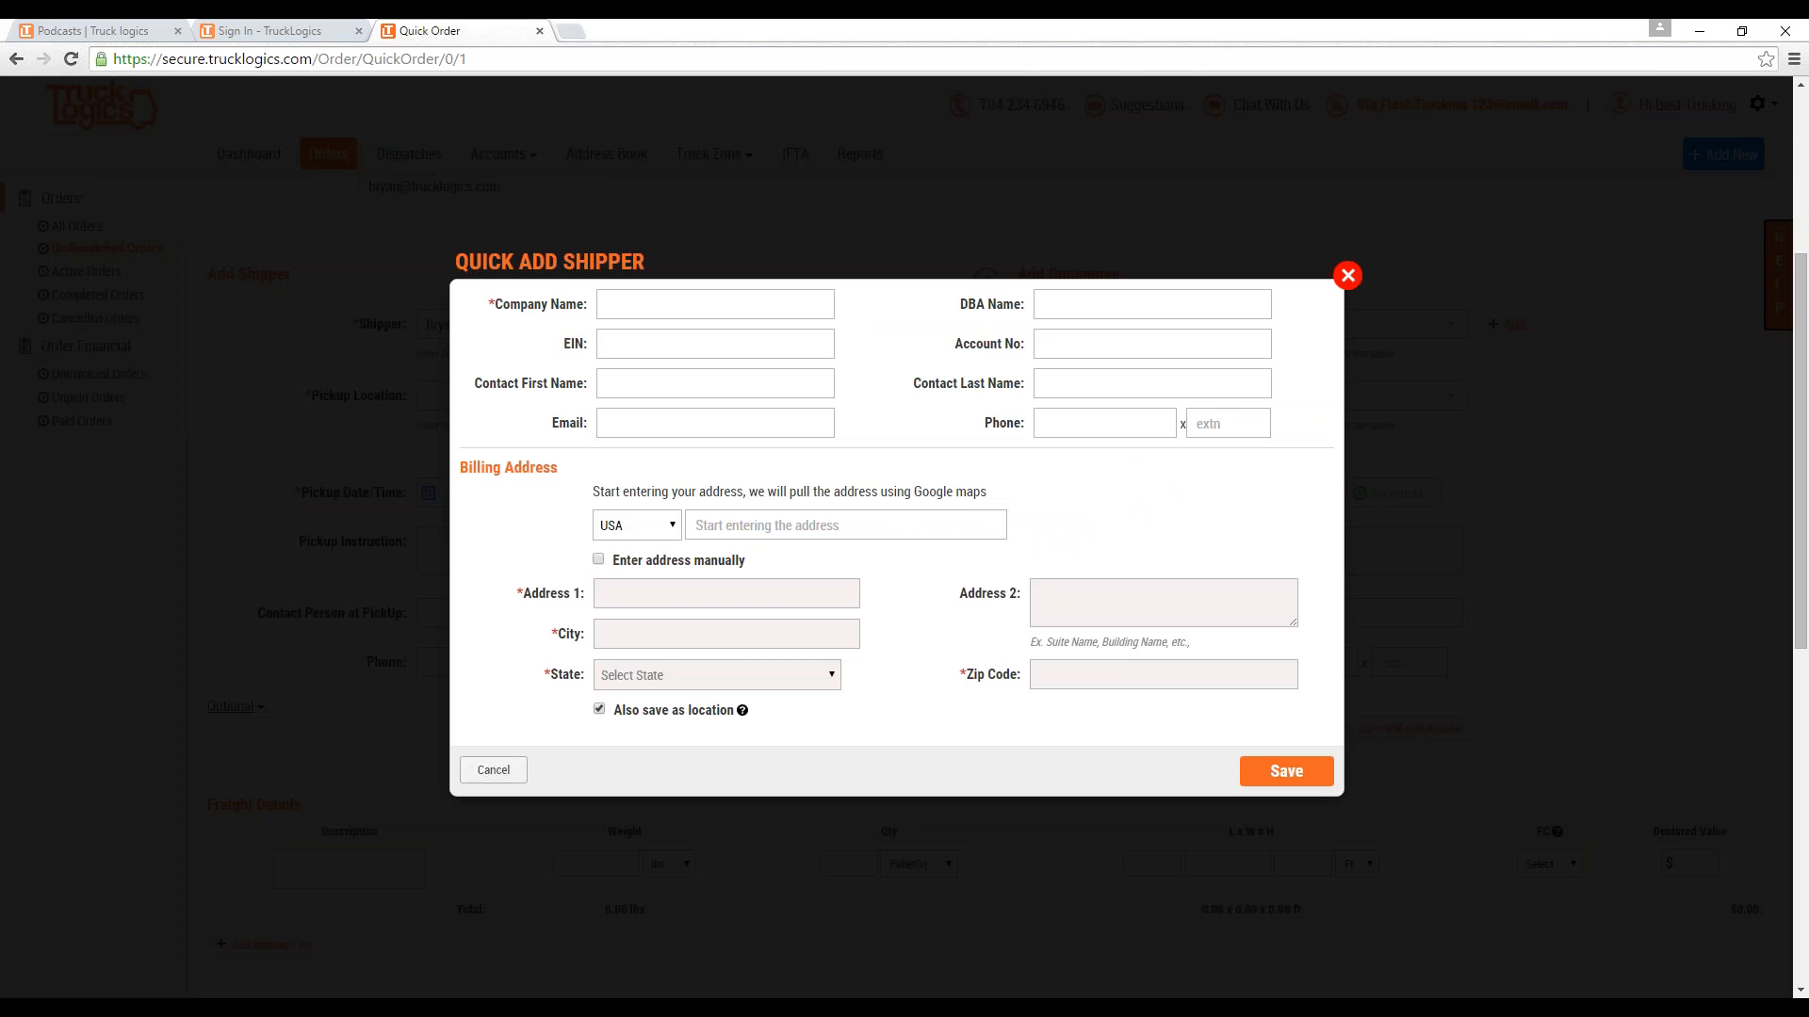
left_click(1346, 276)
Set the shipper's pickup location to Rock Hill, SC and the pickup date to 09/11/2015.
left_click(481, 403)
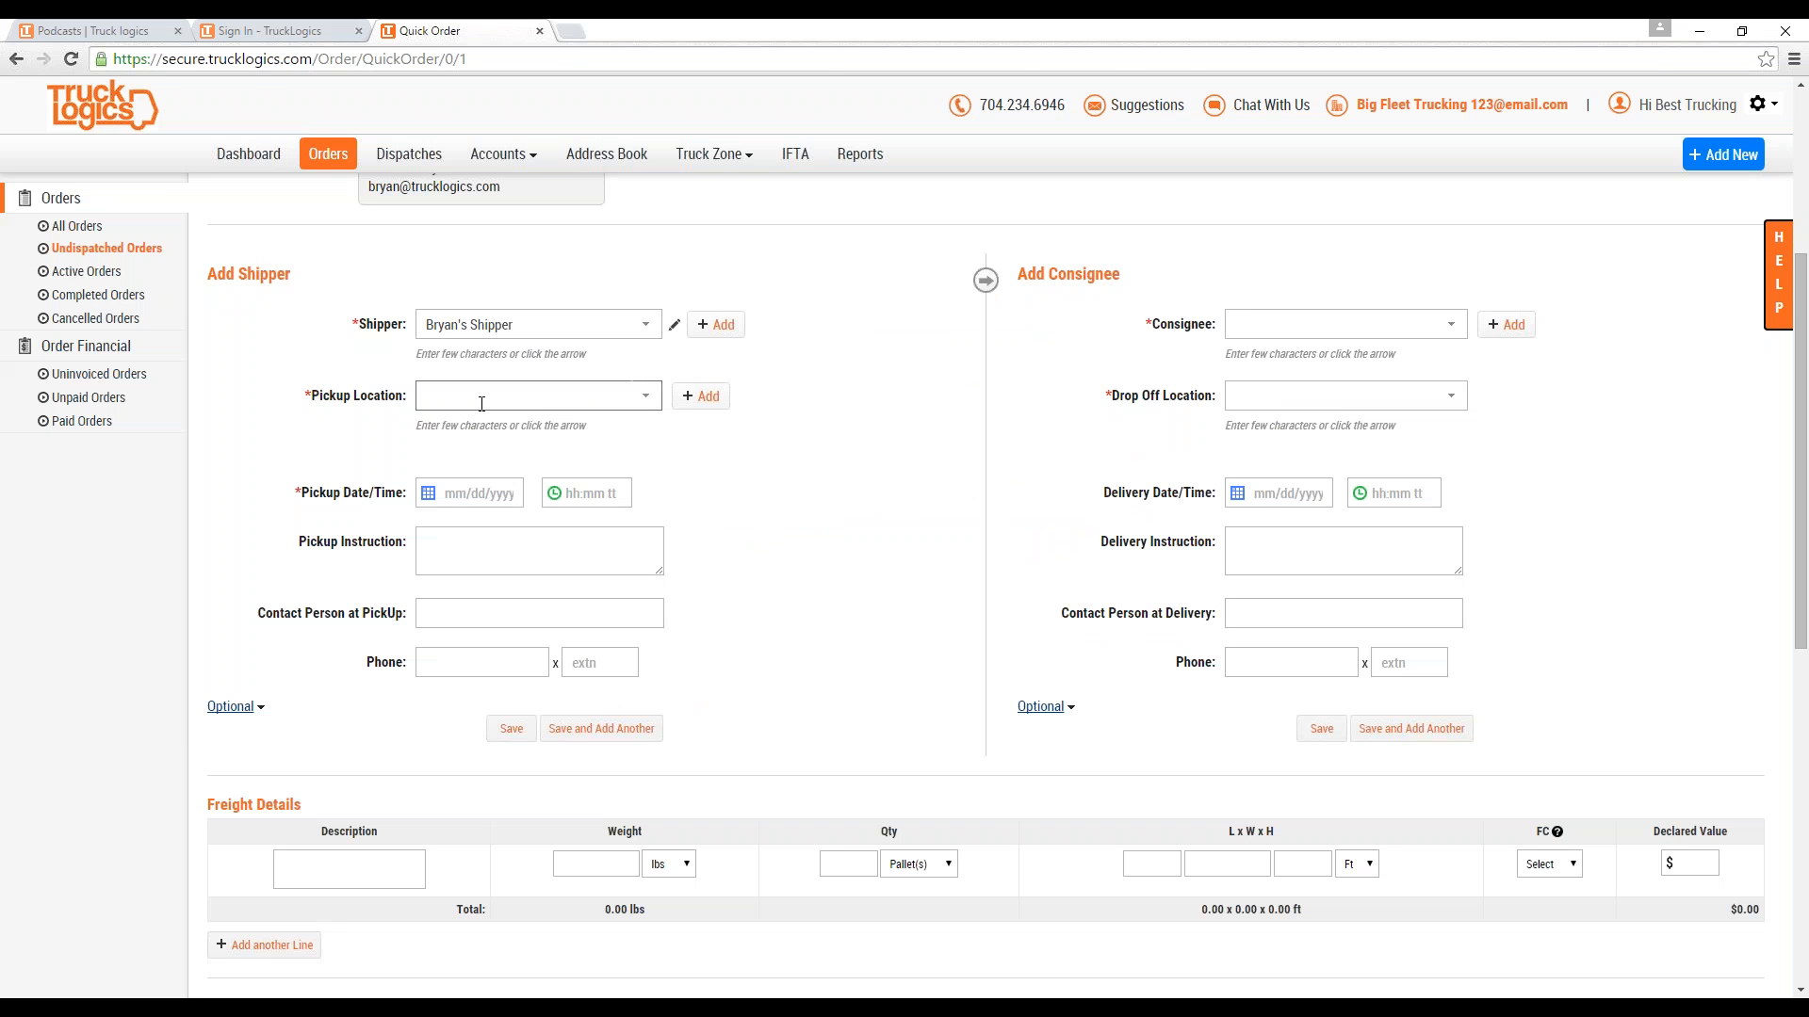
type("r")
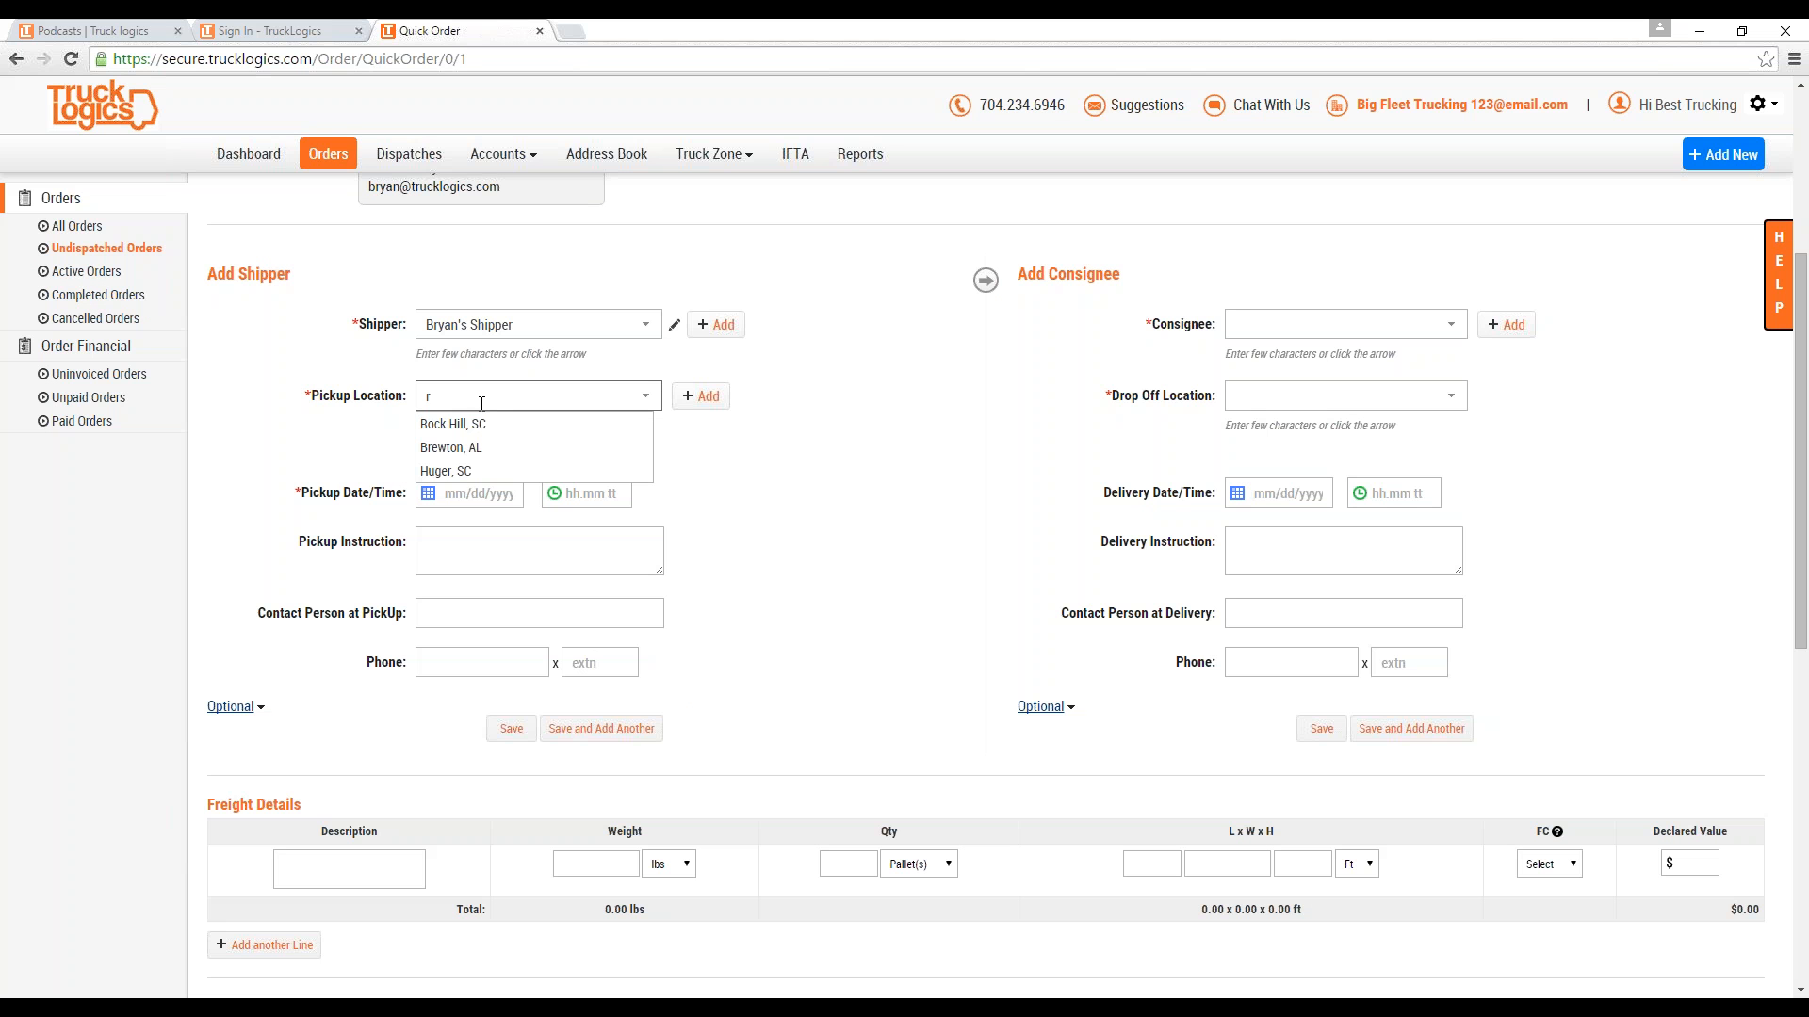
left_click(453, 425)
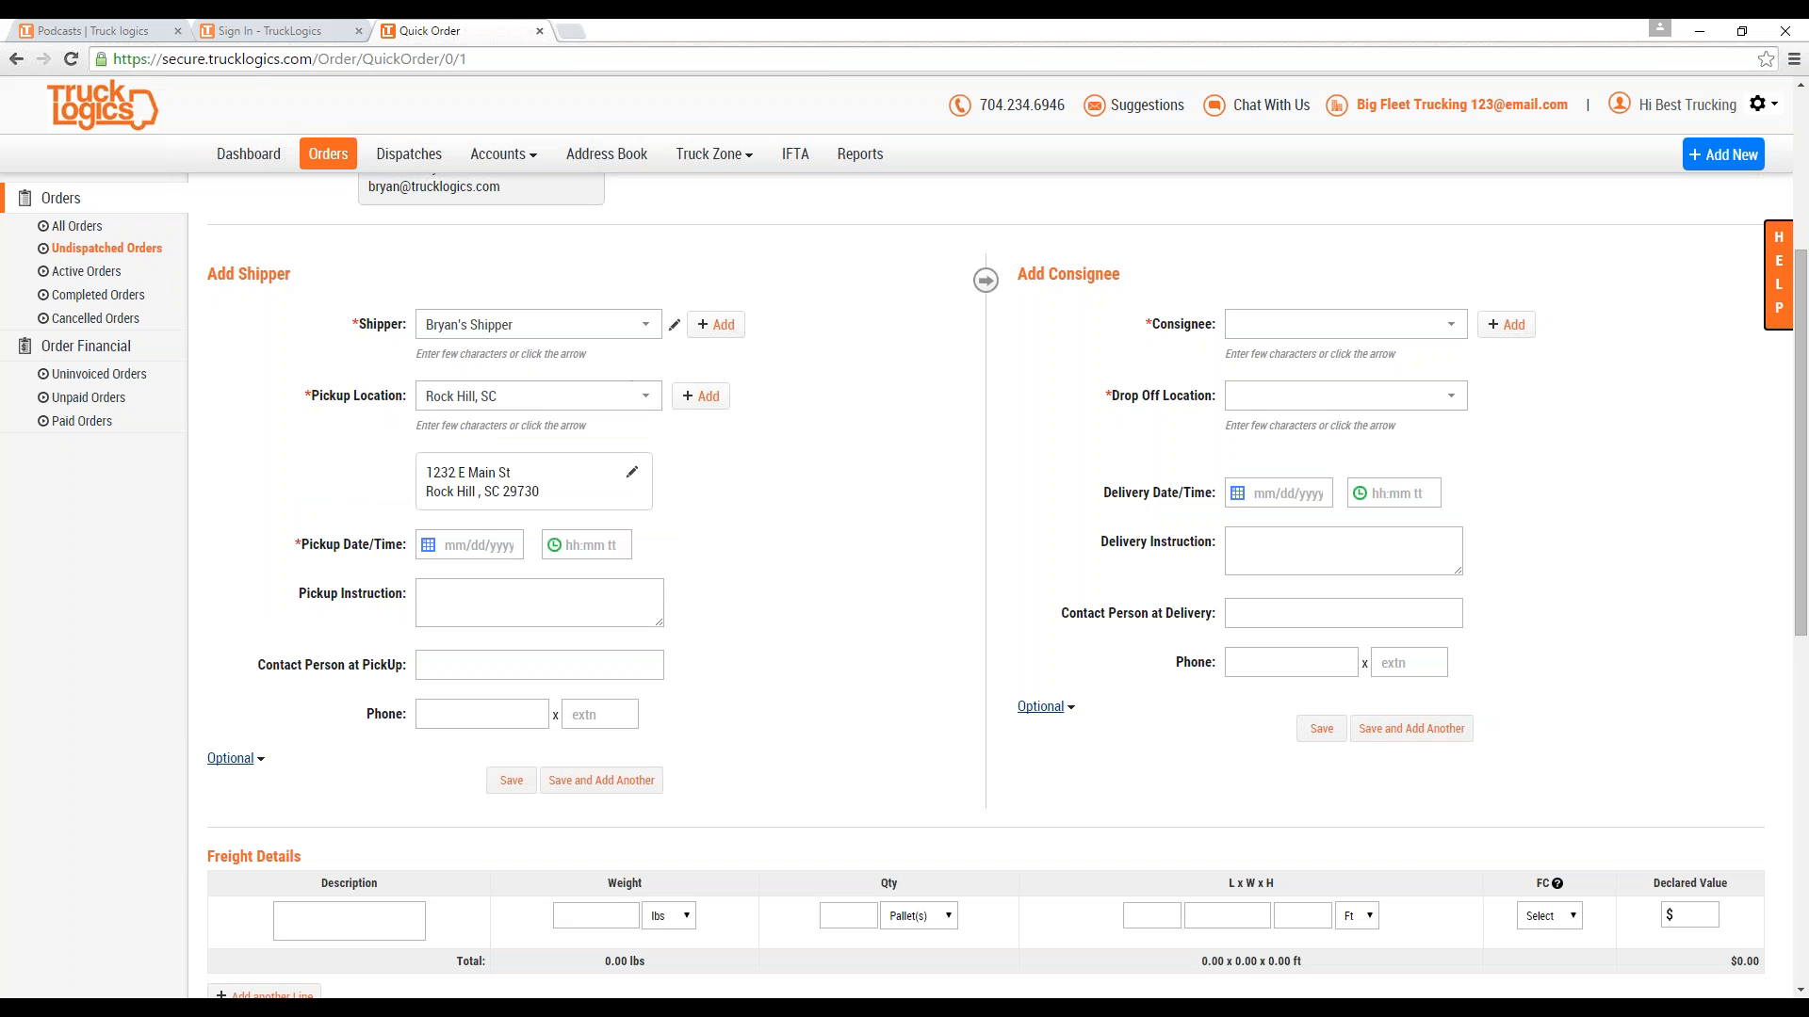
left_click(468, 560)
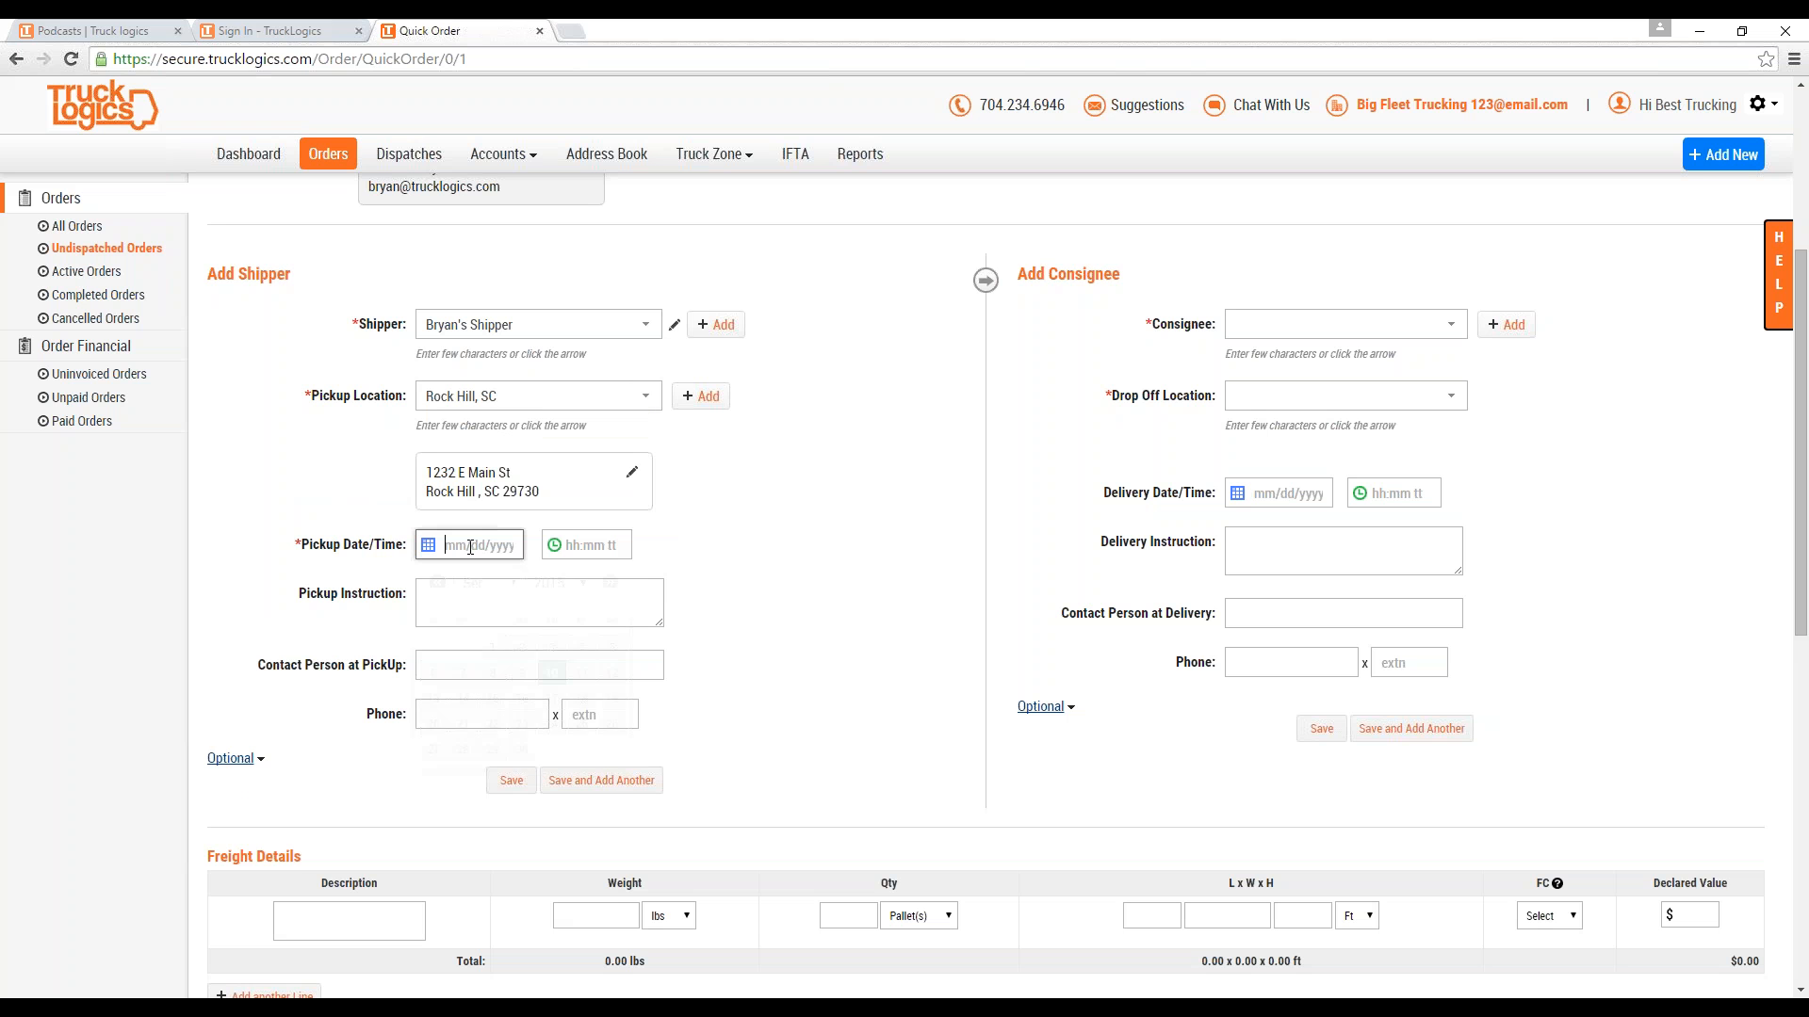
left_click(582, 673)
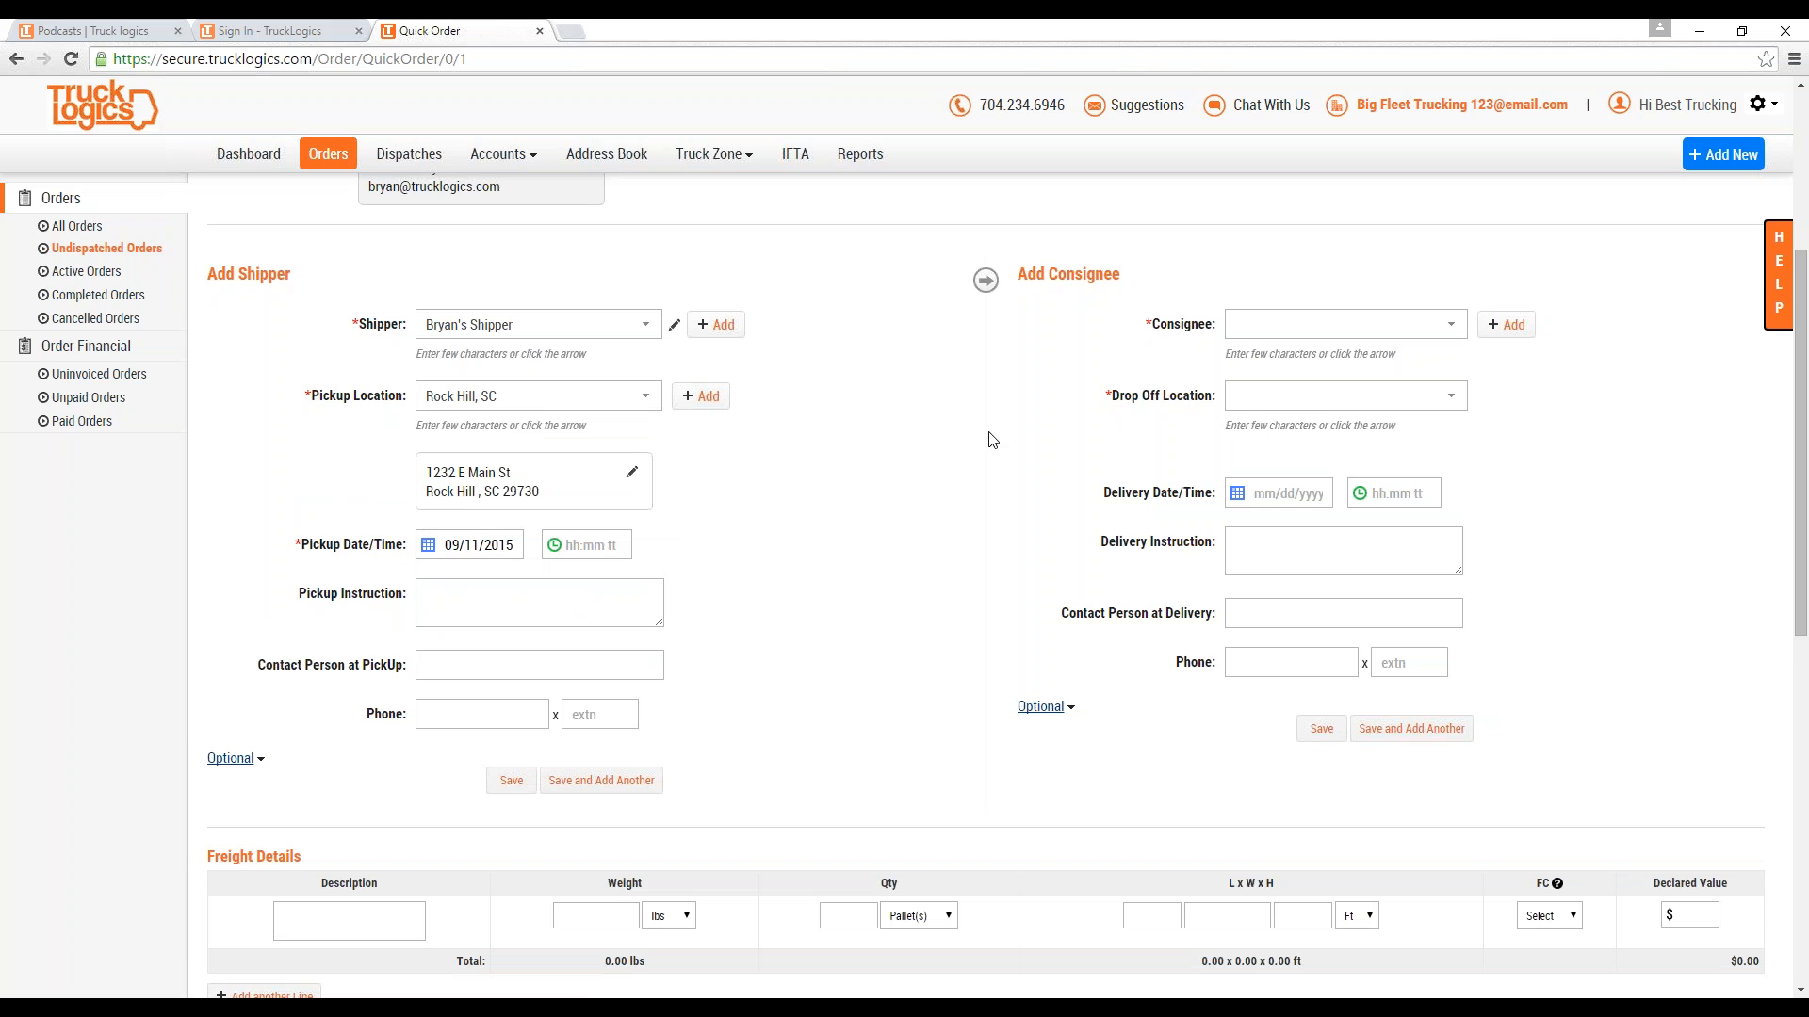
Choose Mount Doom, Rock Hill, SC as the order's consignee.
left_click(1250, 328)
type("n")
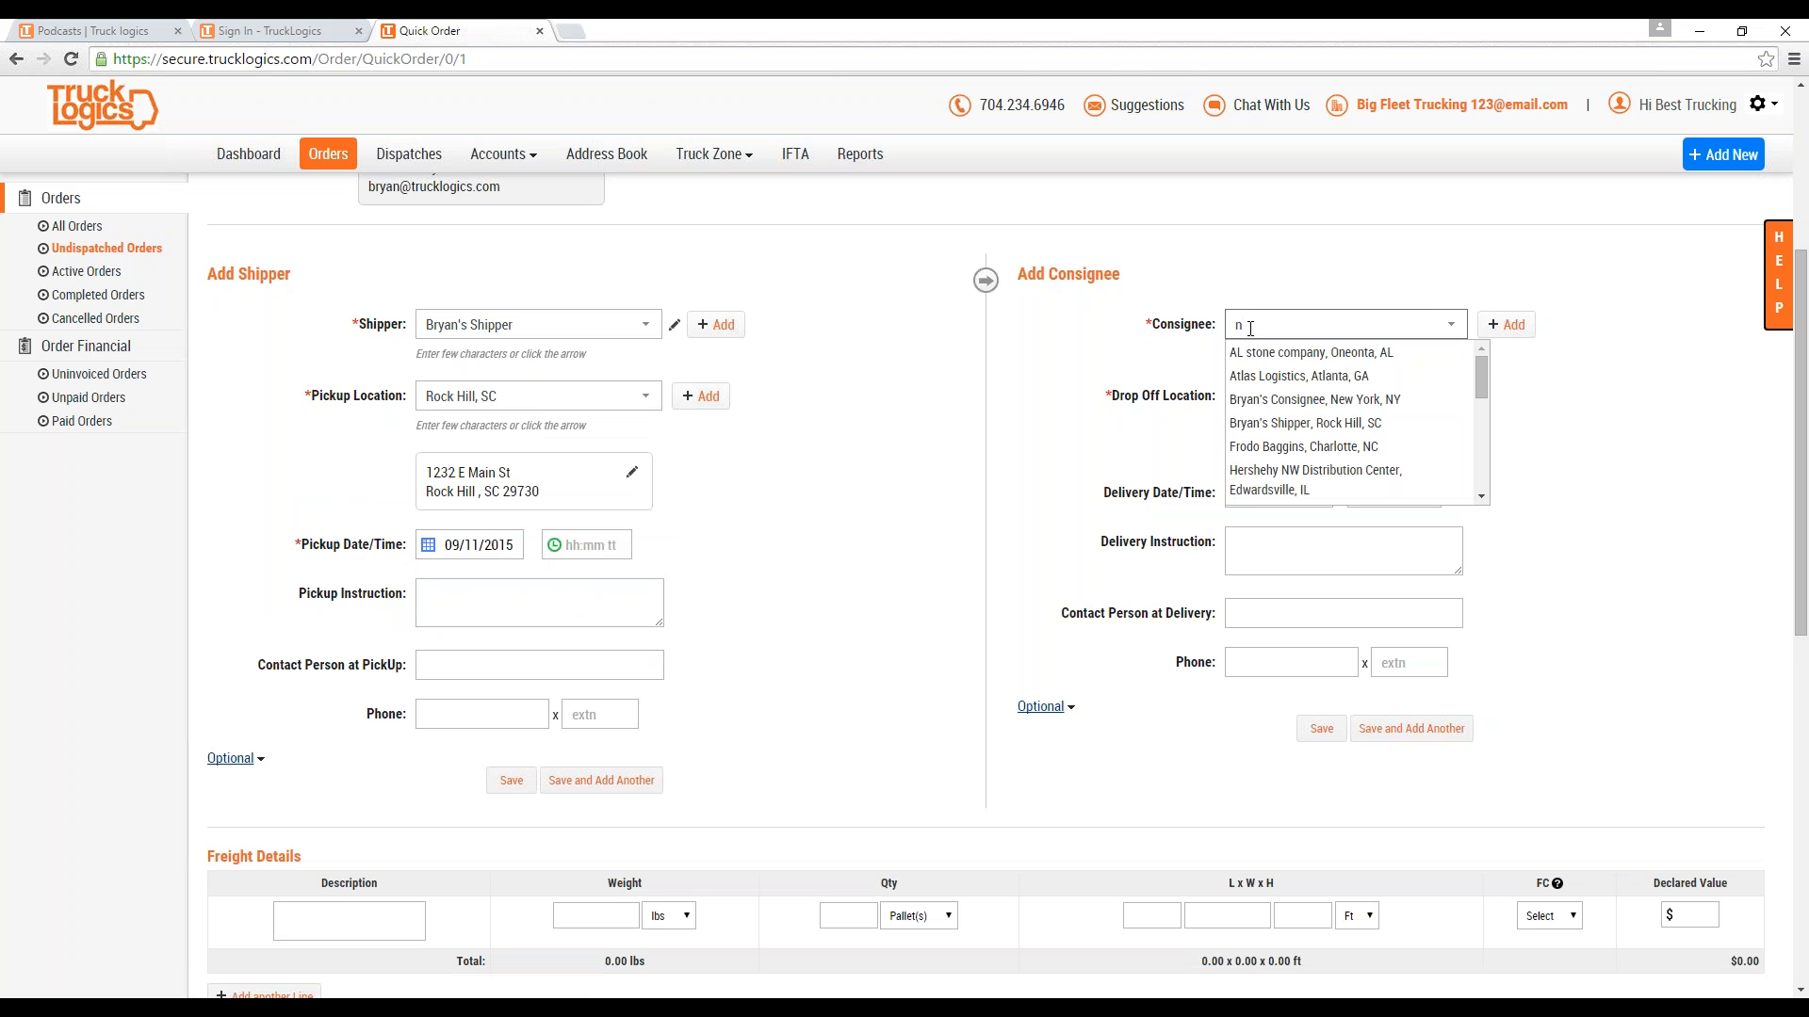
key("BackSpace")
type("d")
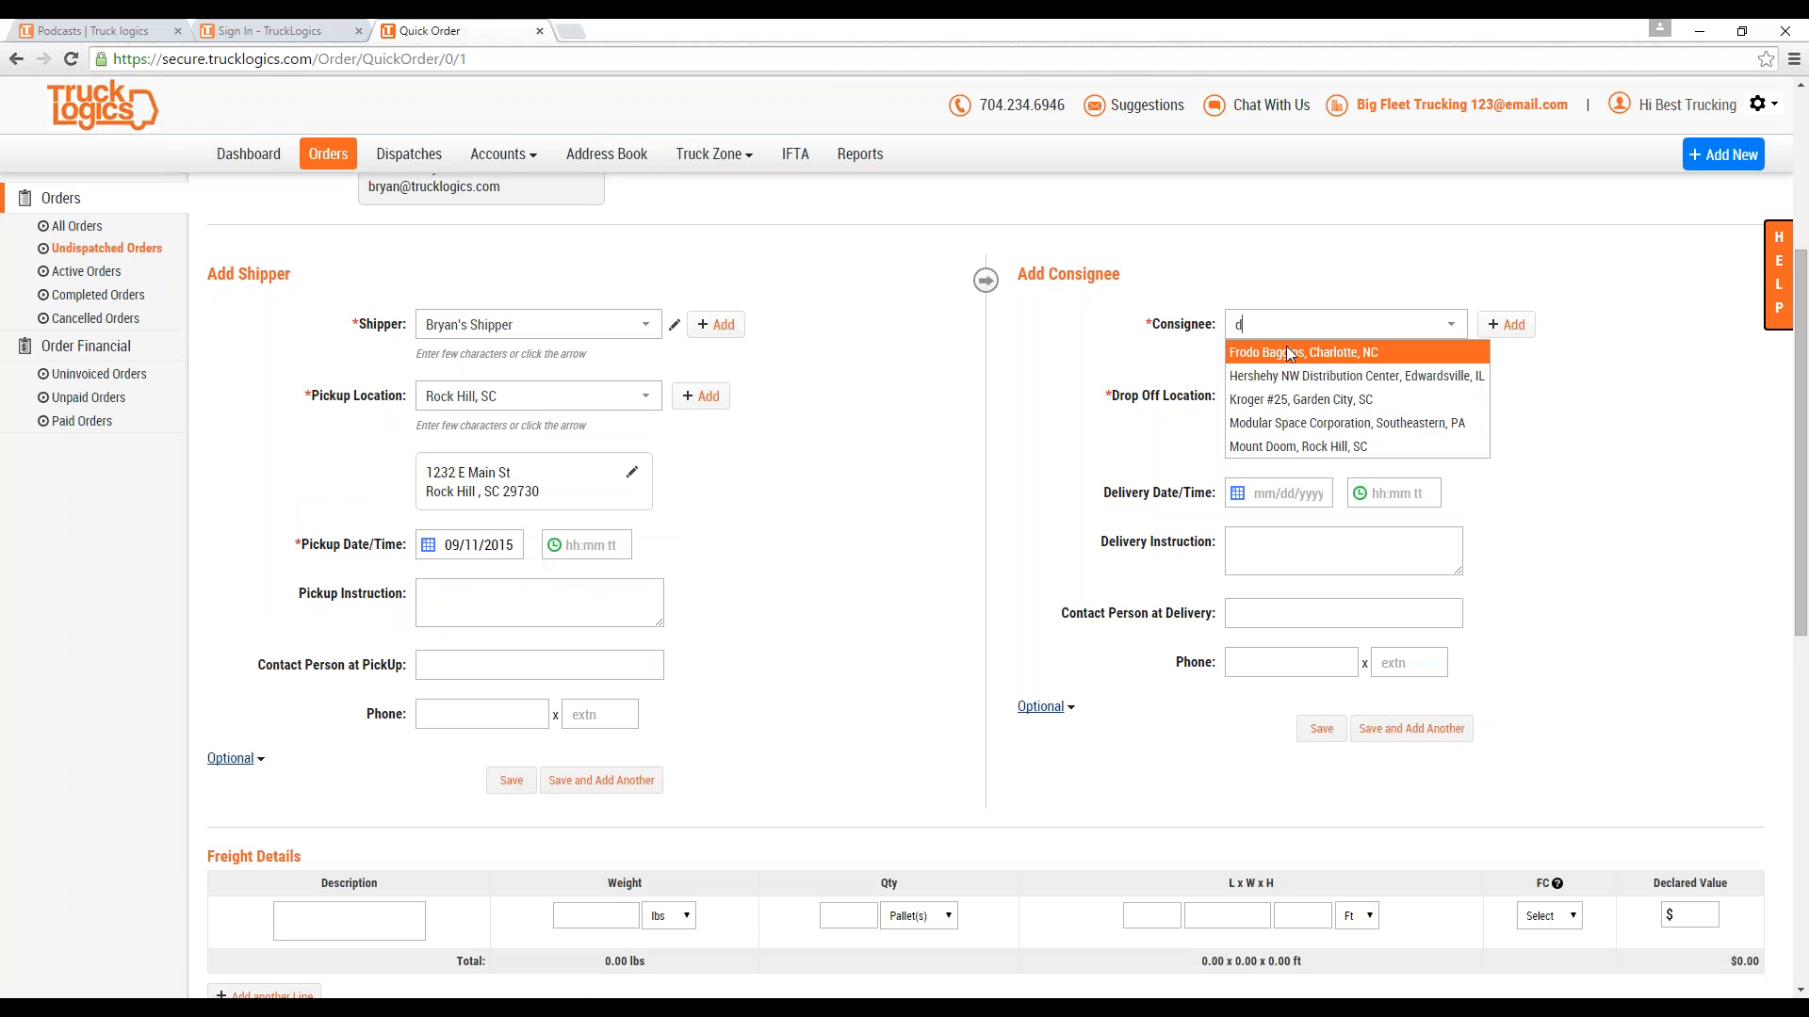
left_click(1298, 446)
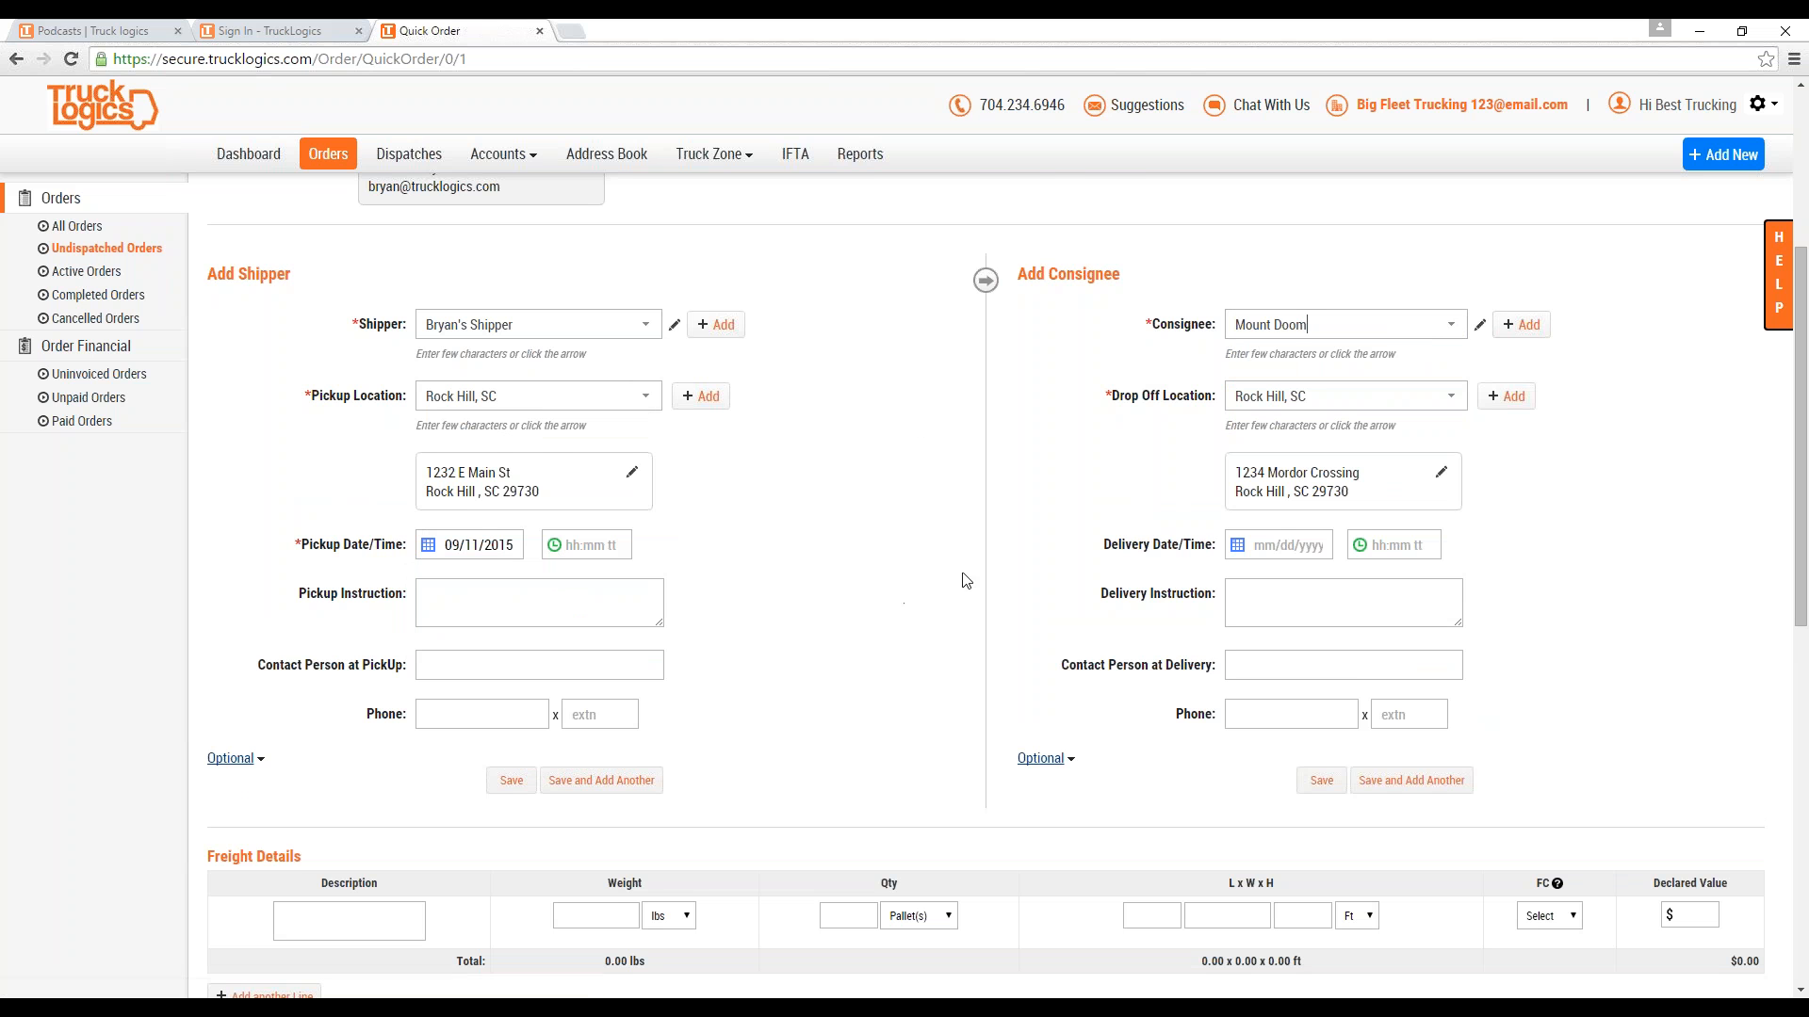
Save the shipper and consignee entries on the order.
scroll(966, 579, "down", 2)
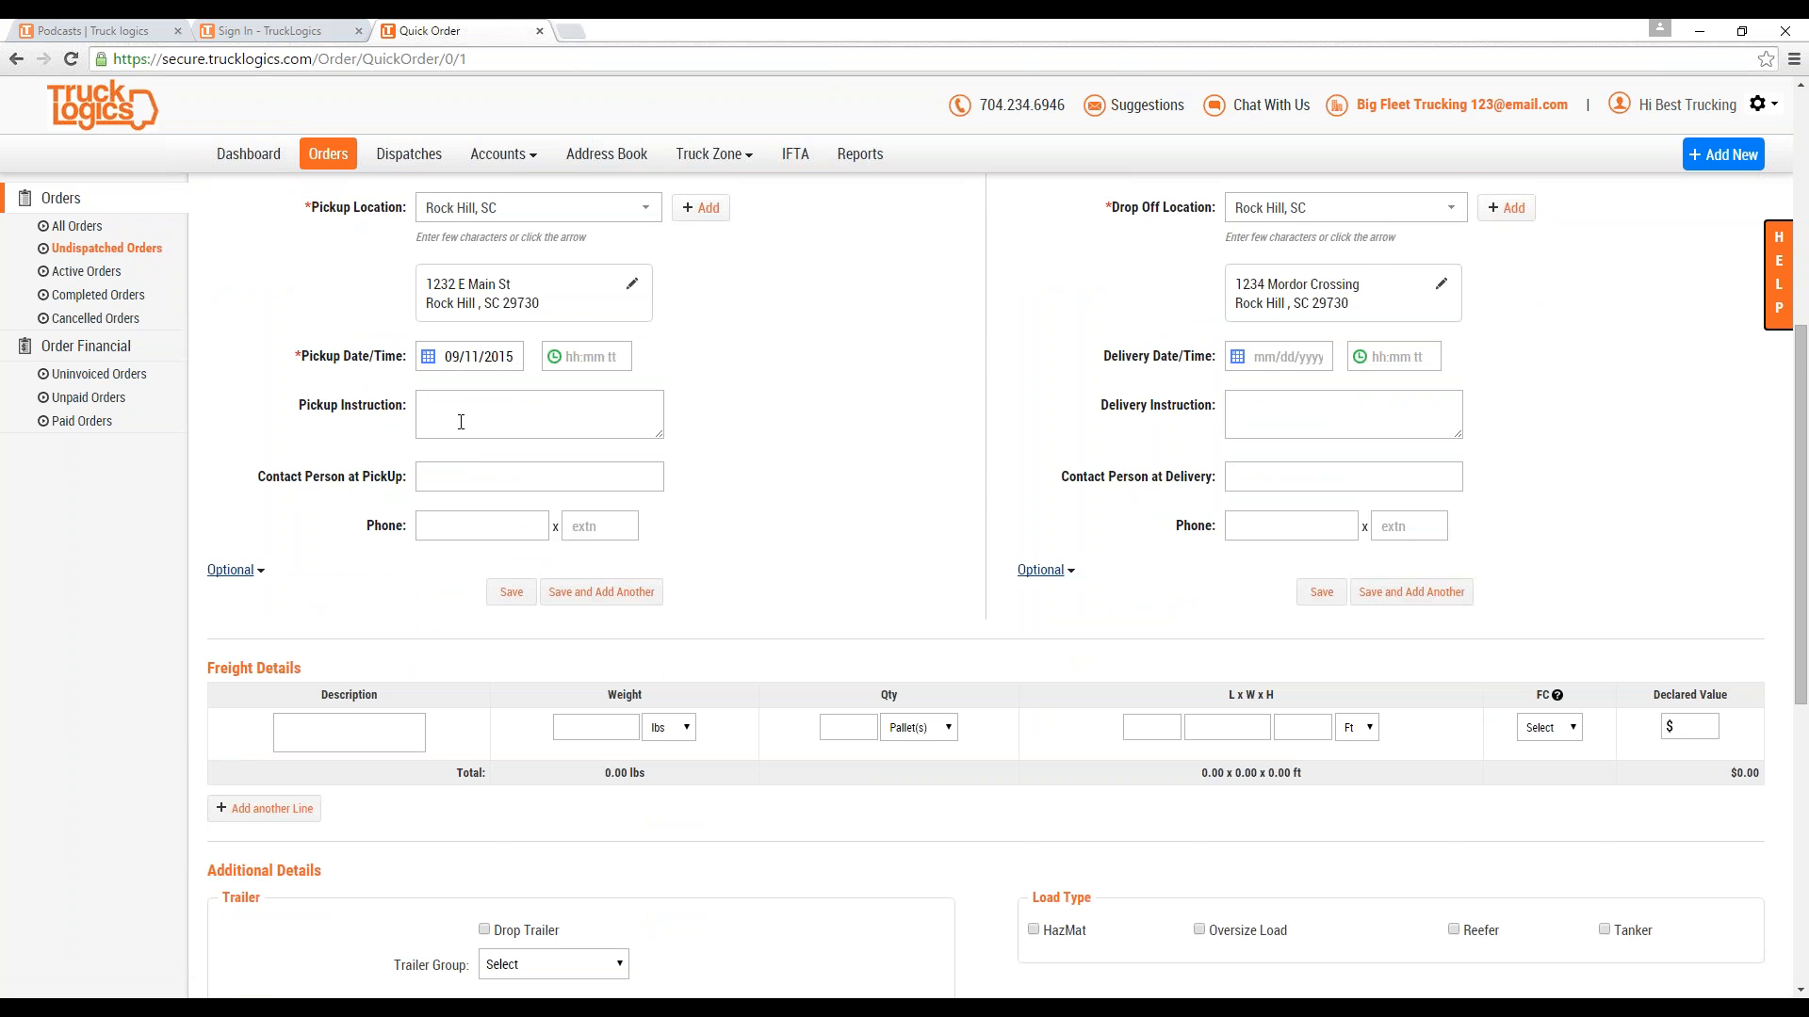
scroll(472, 406, "down", 1)
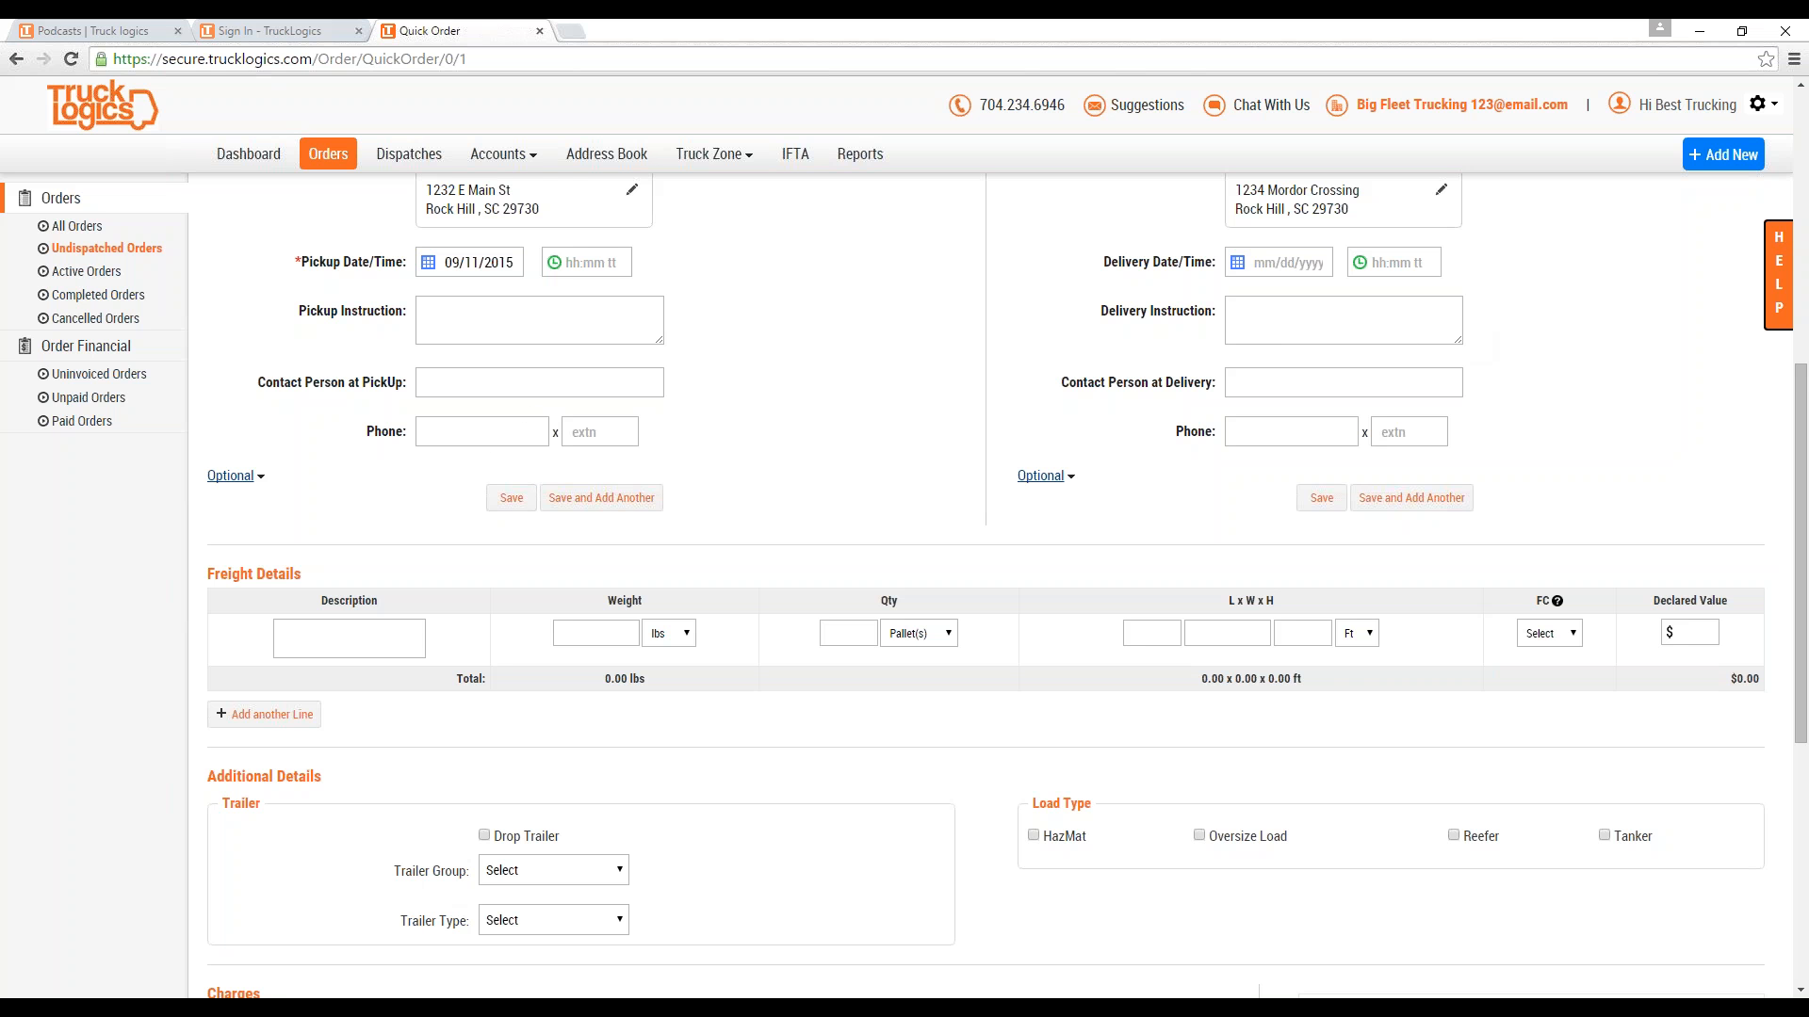
left_click(507, 506)
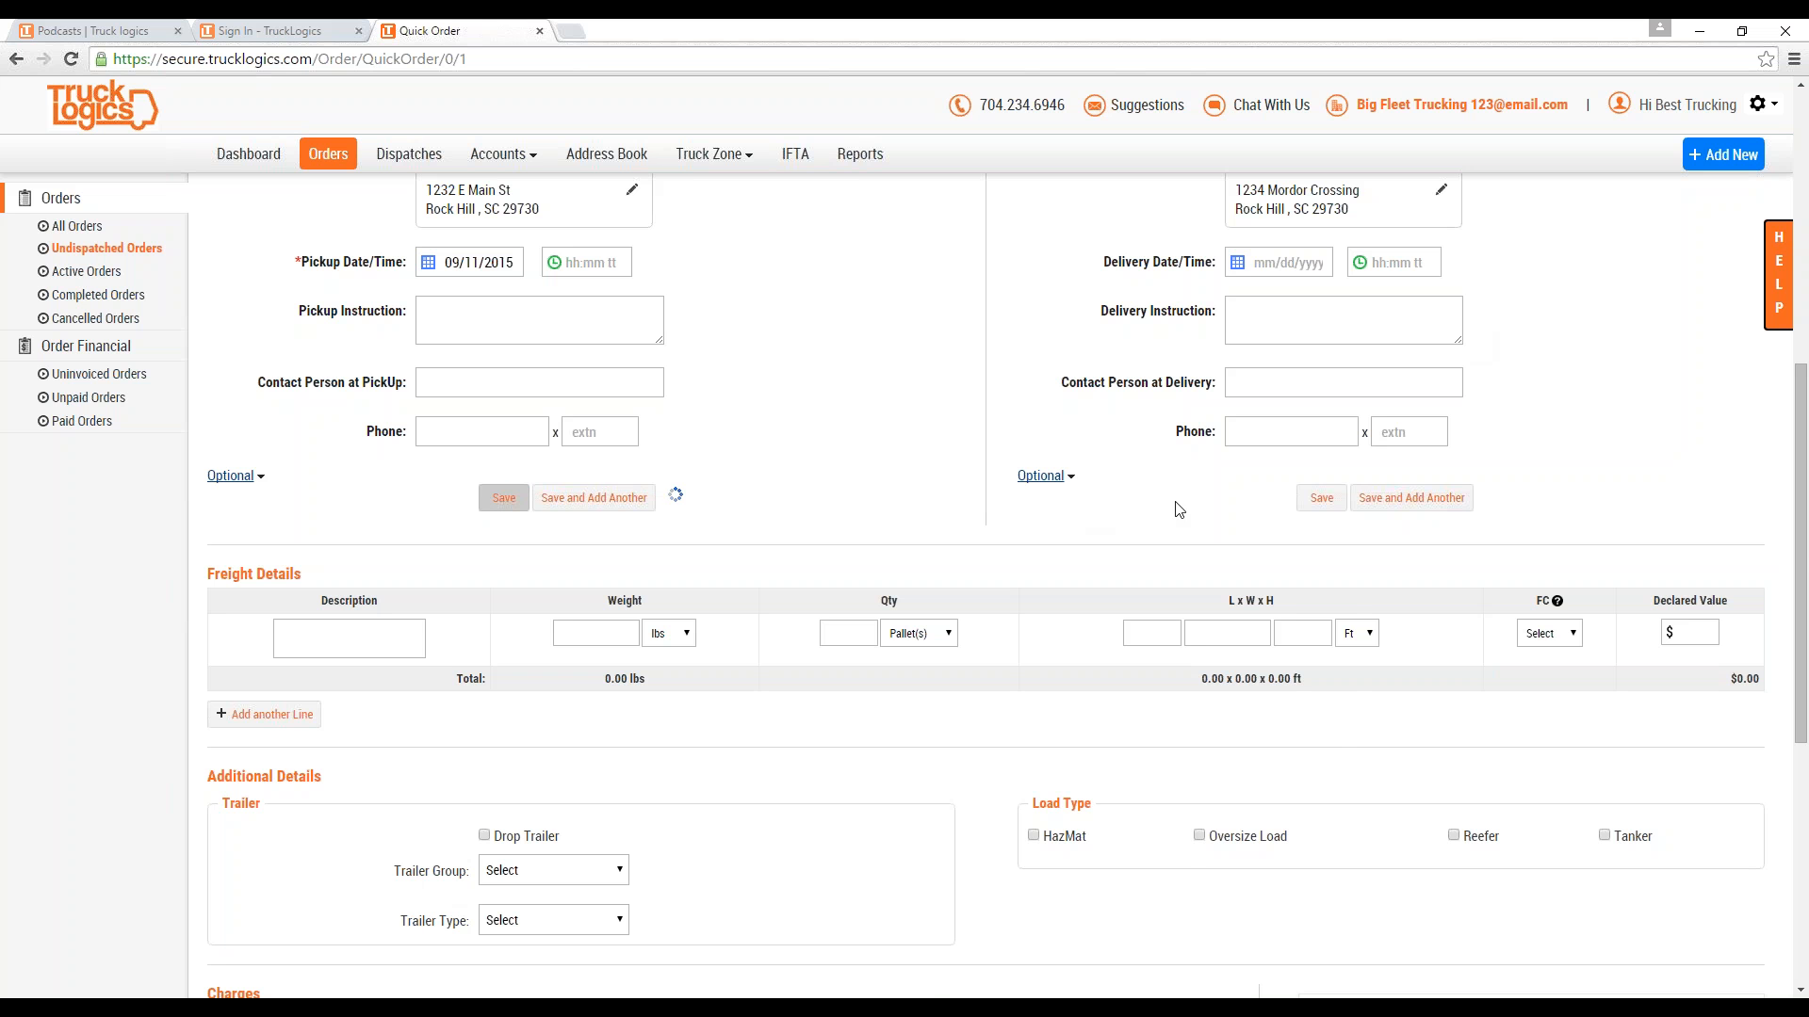
left_click(1316, 502)
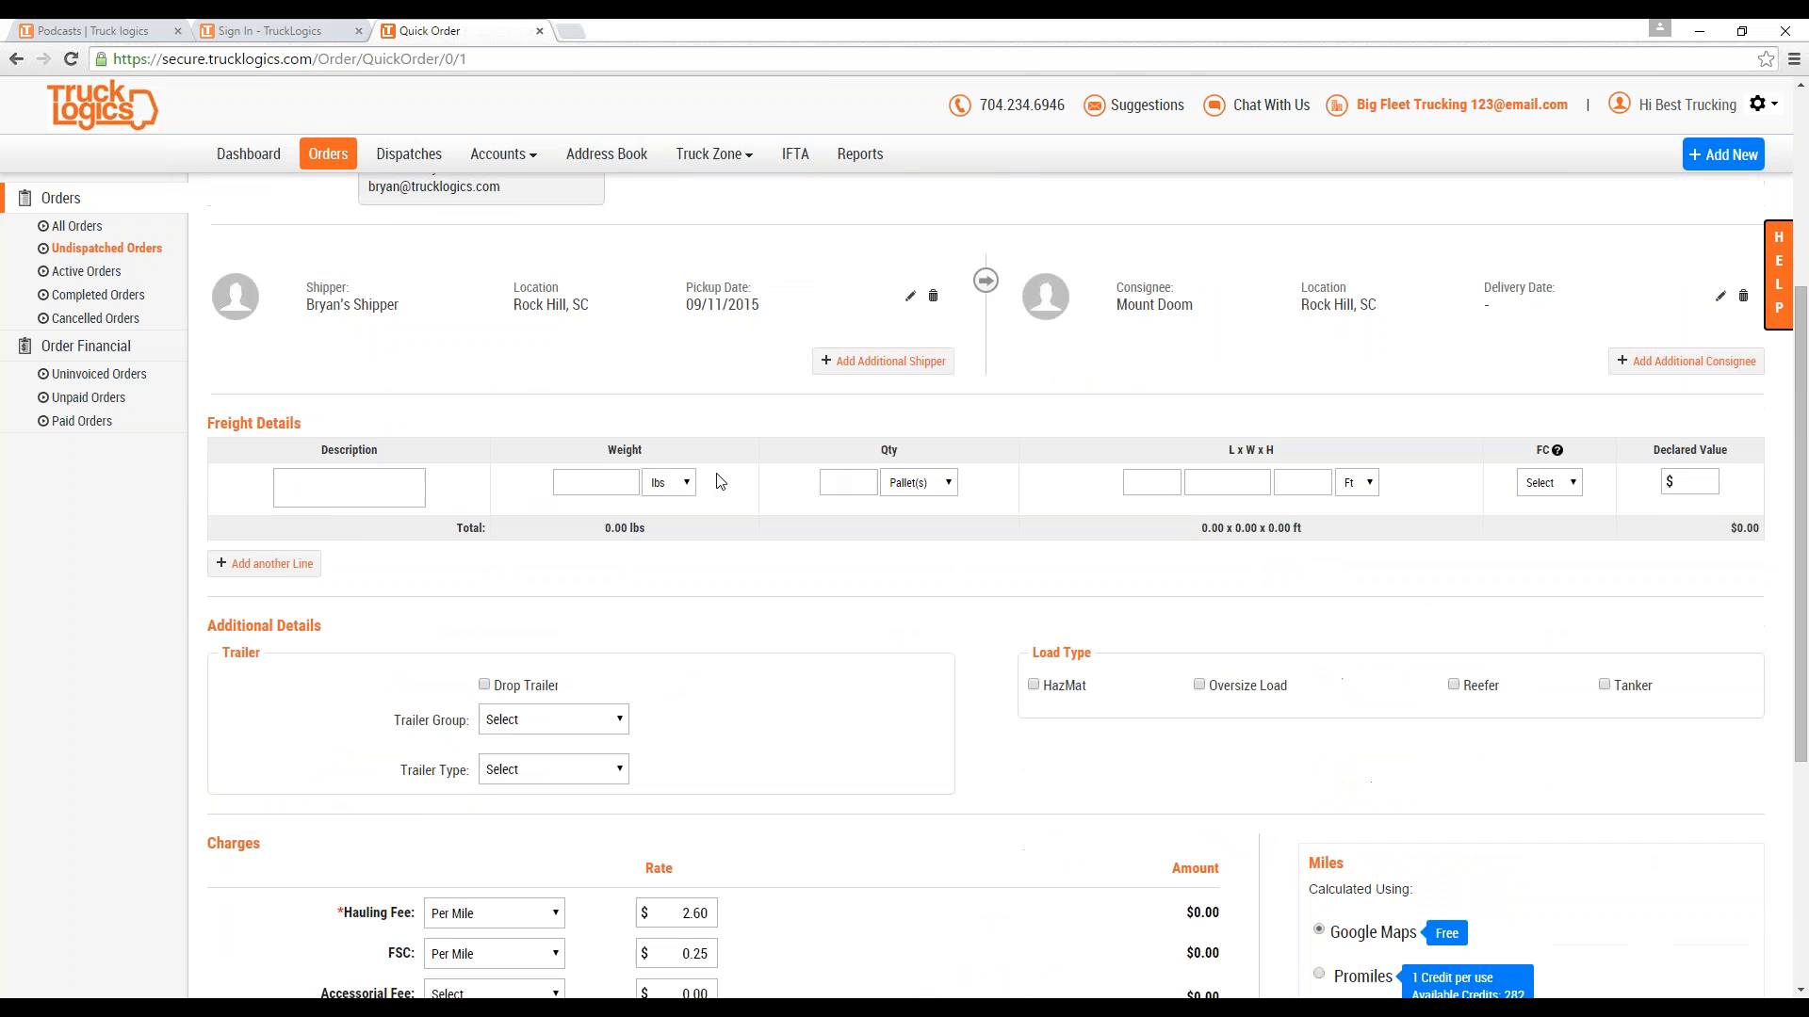
View the Freight Details fields, including the quantity units, freight class options and declared value, without entering anything.
scroll(720, 482, "up", 1)
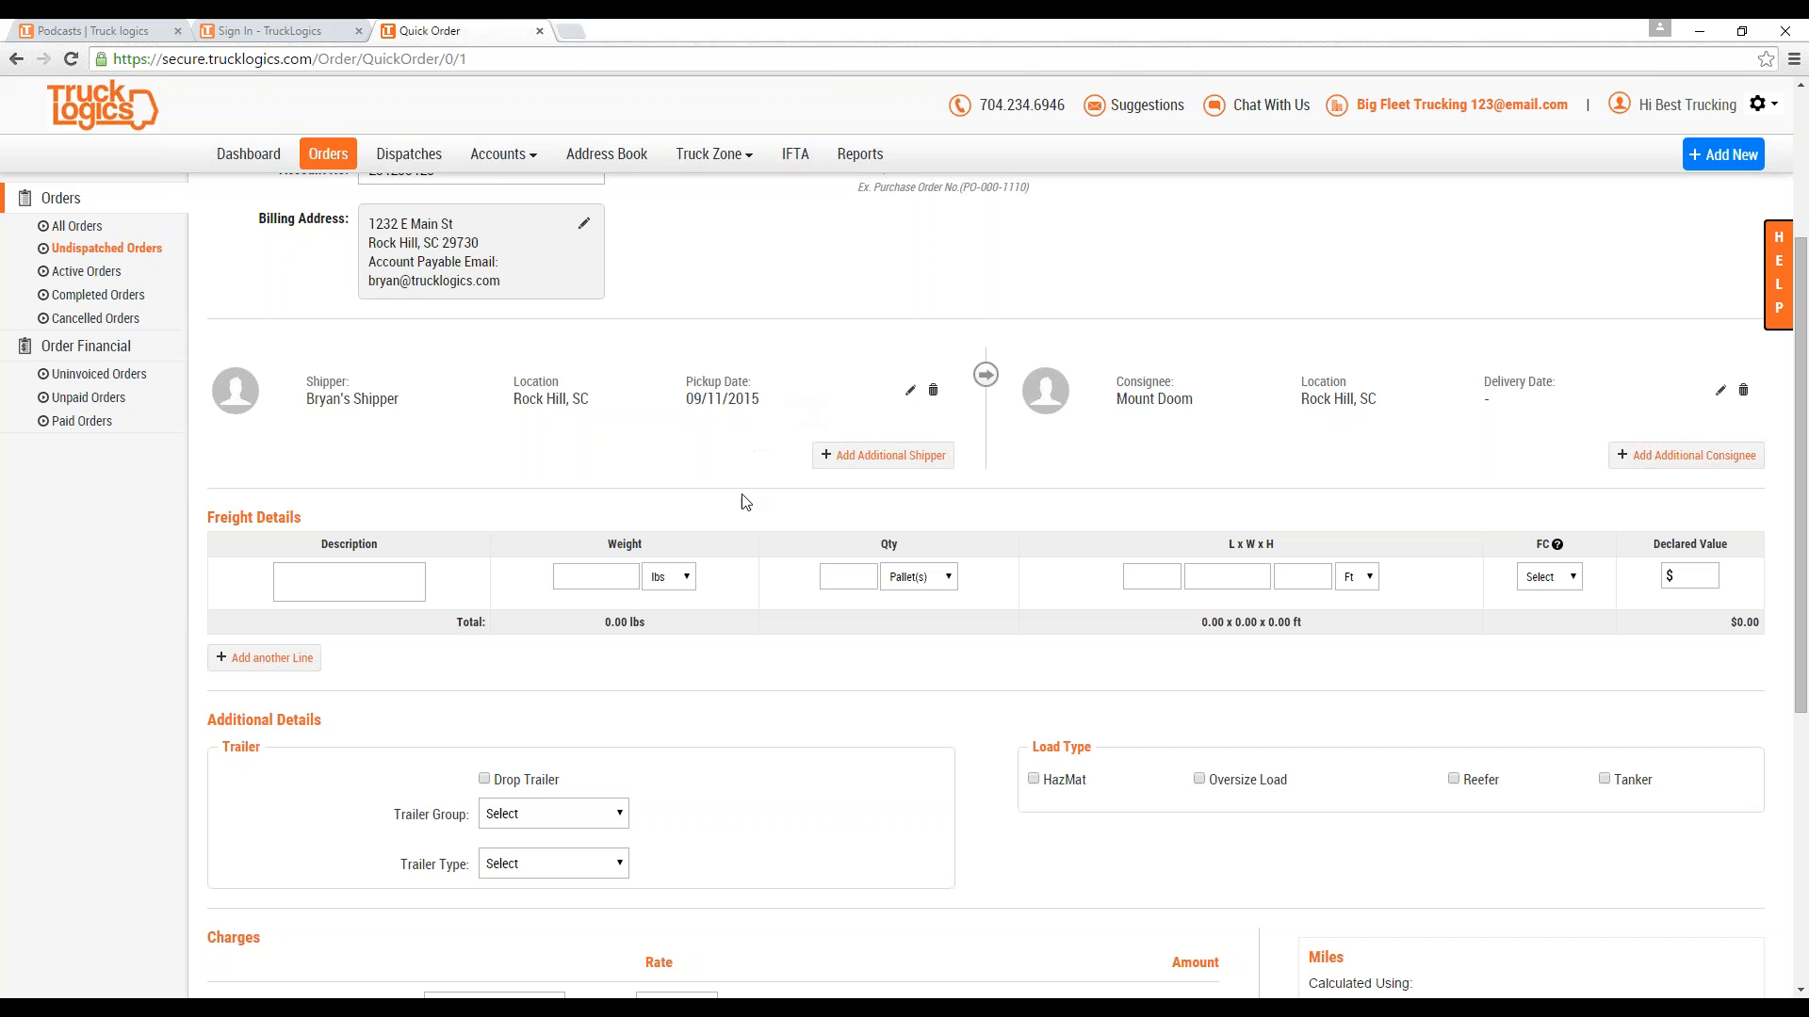
scroll(744, 503, "down", 2)
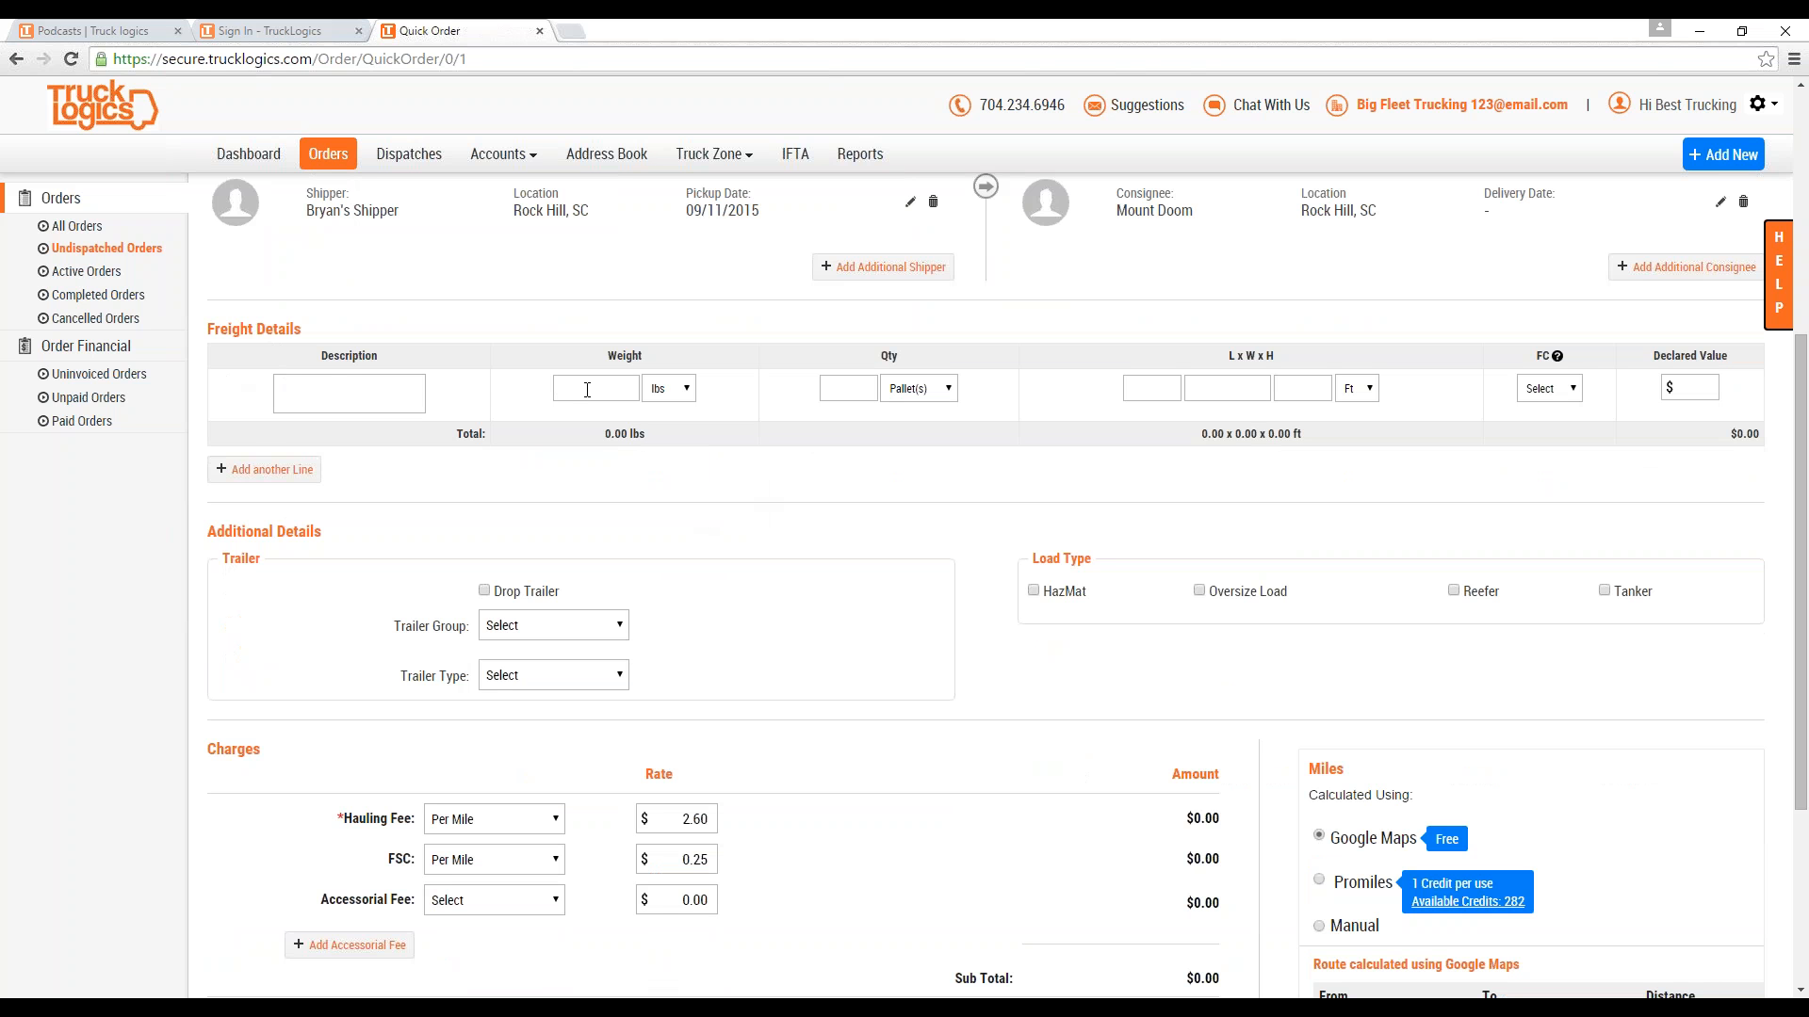
left_click(287, 393)
left_click(937, 401)
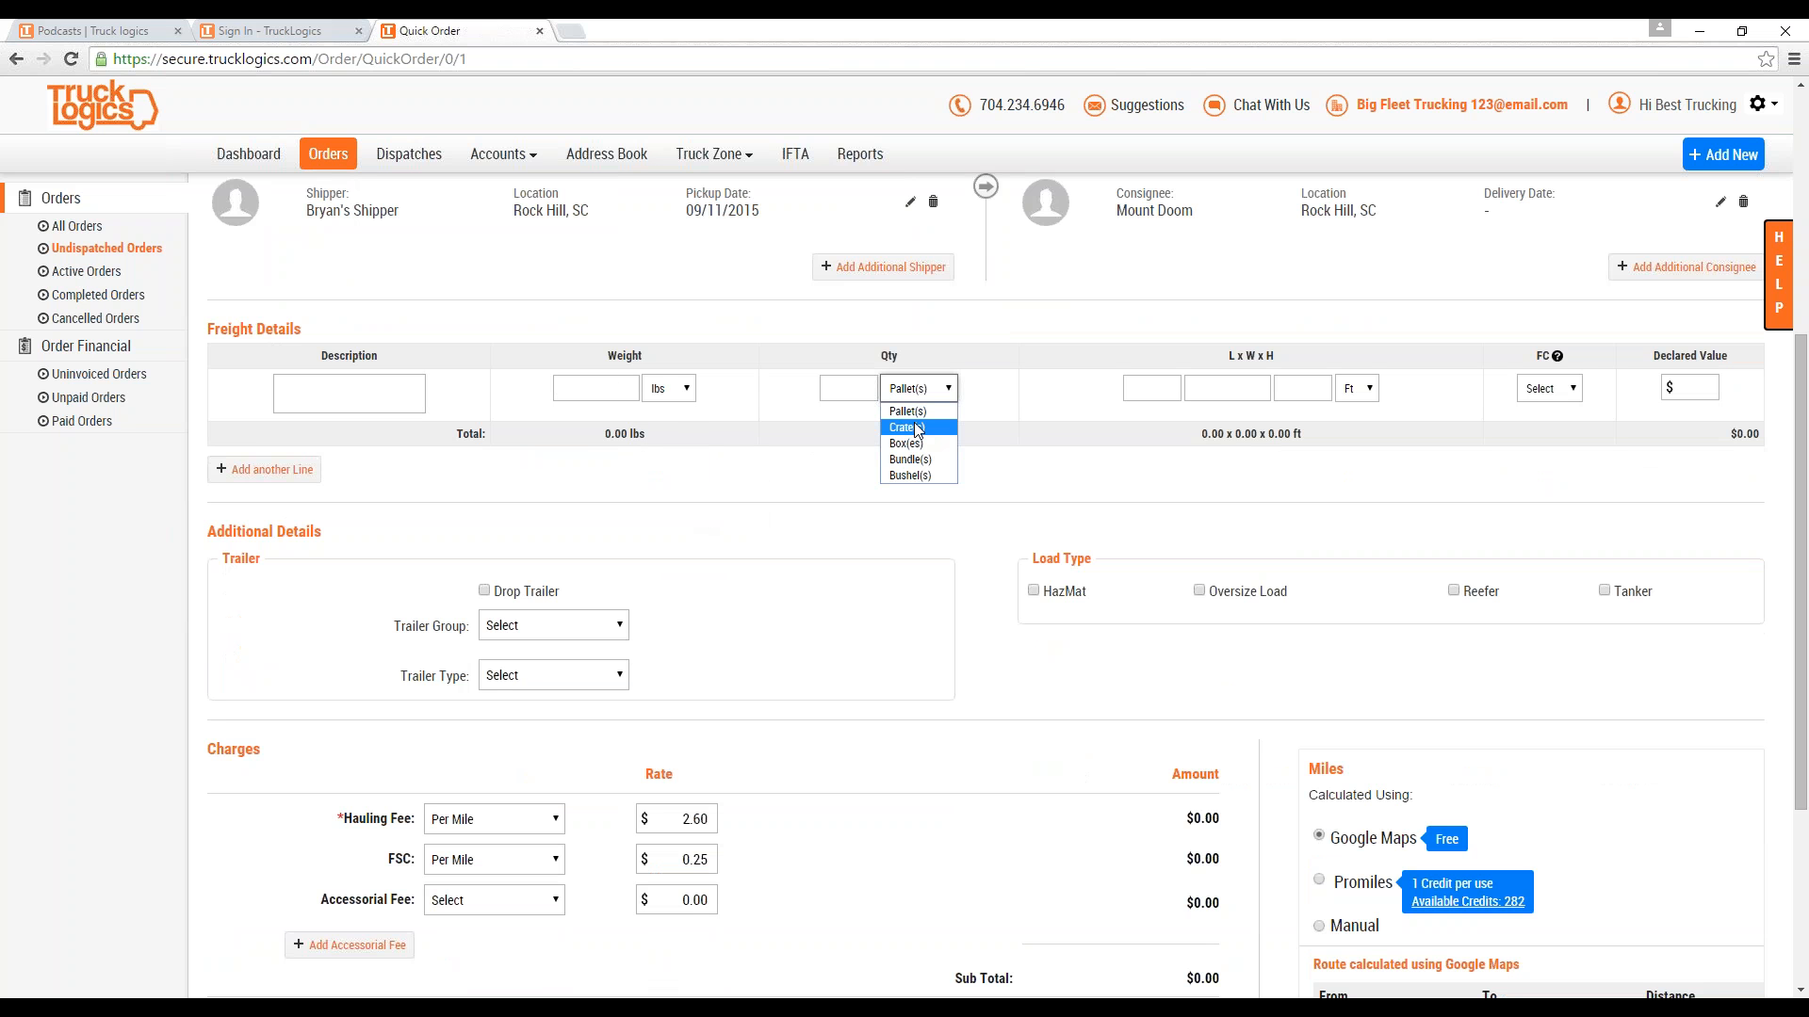
left_click(855, 394)
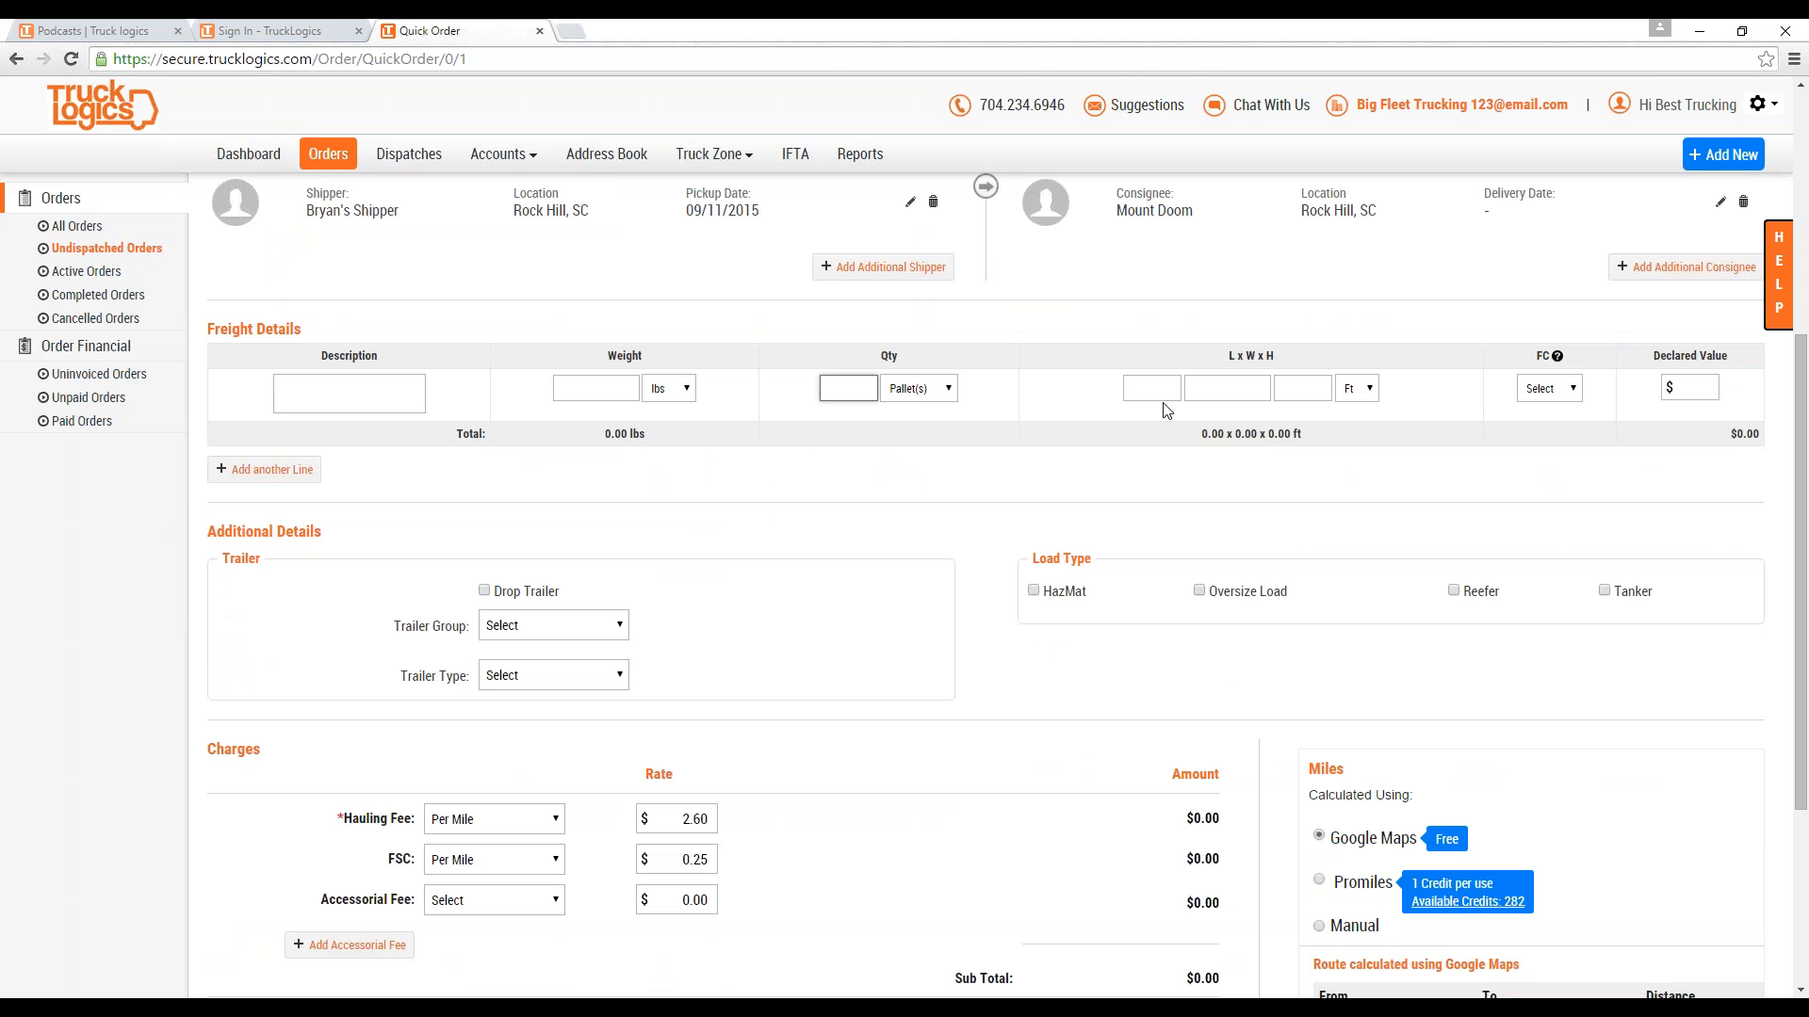
mouse_move(1569, 359)
left_click(1551, 390)
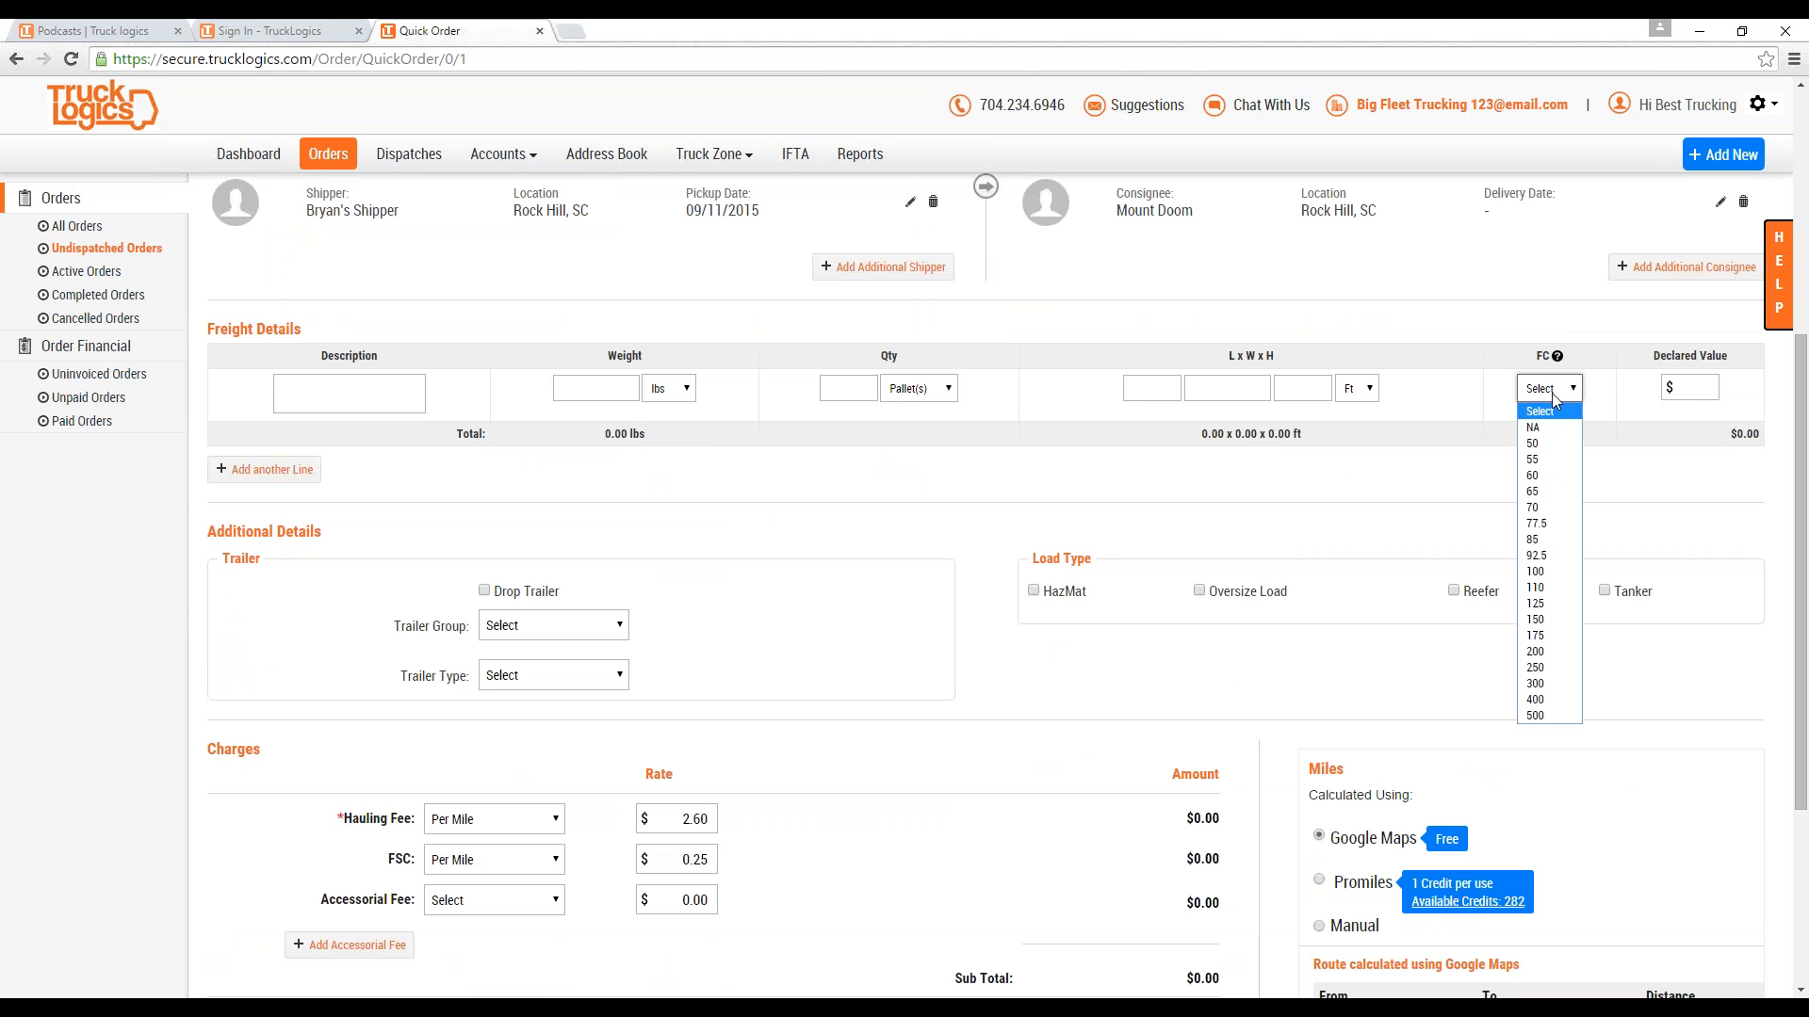
left_click(1552, 393)
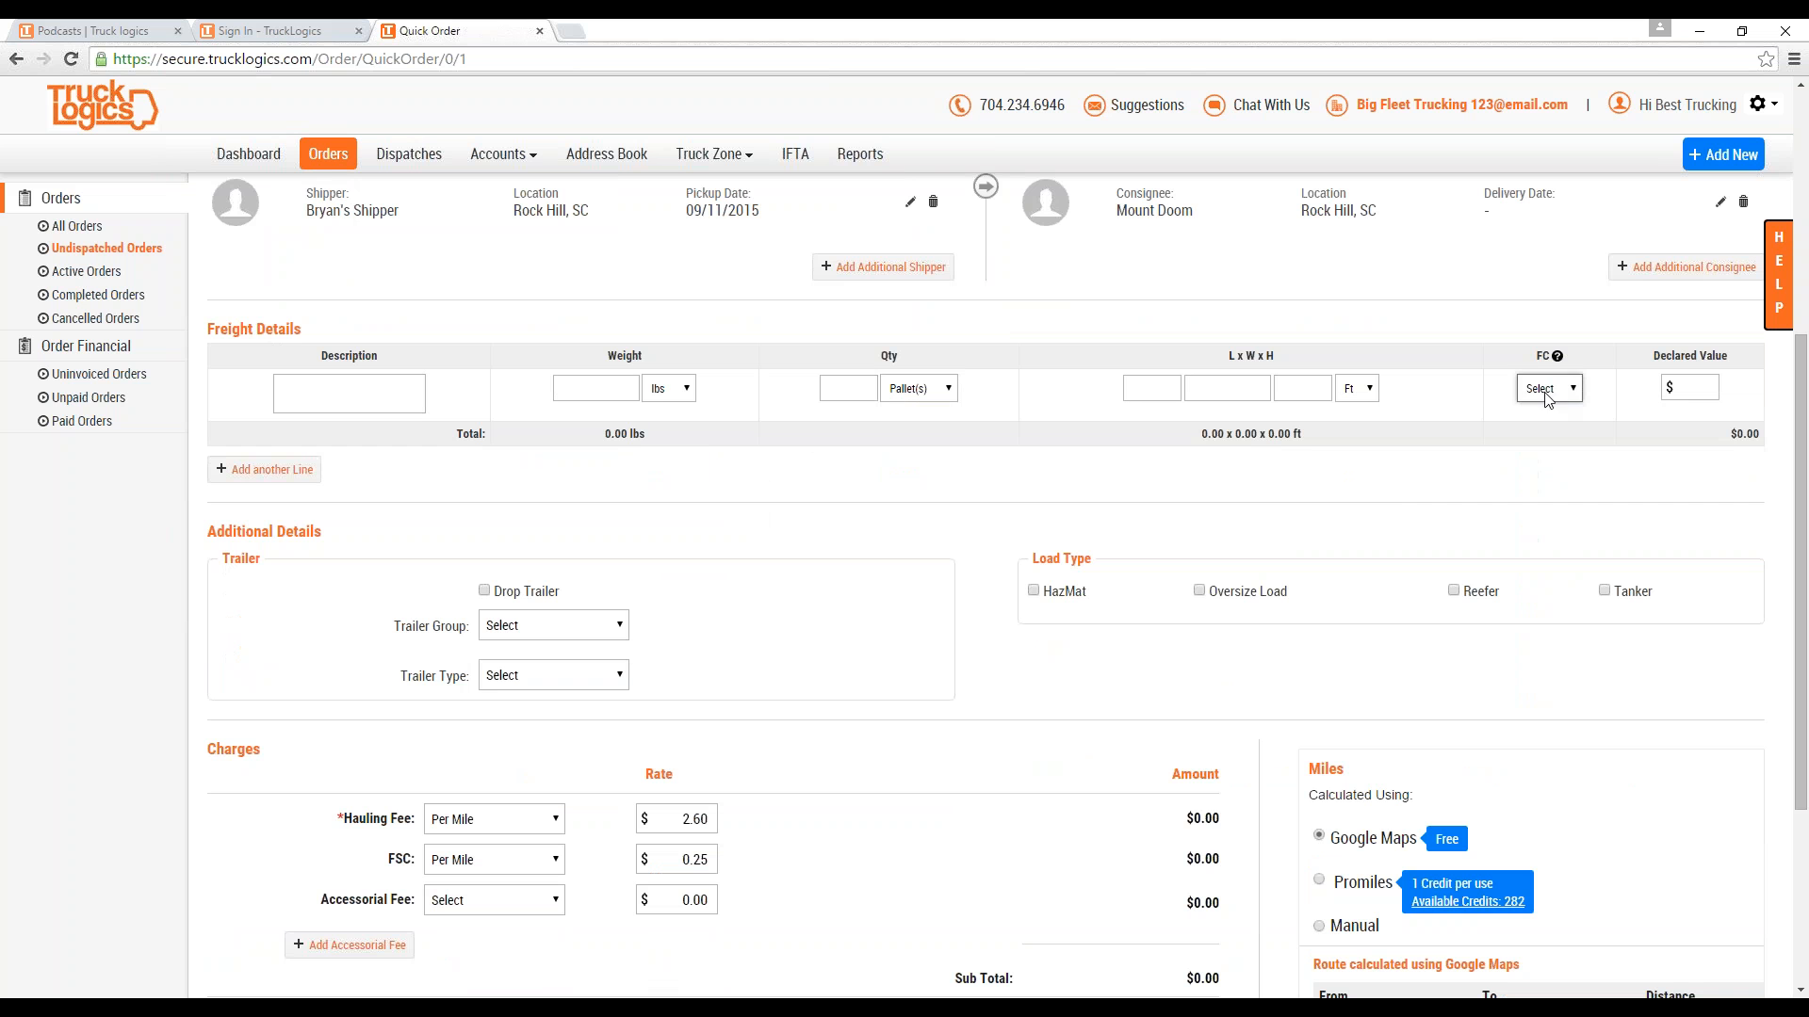
left_click(1692, 394)
View the Additional Details section and check the Trailer Type options without selecting one.
scroll(807, 492, "down", 1)
scroll(803, 492, "down", 1)
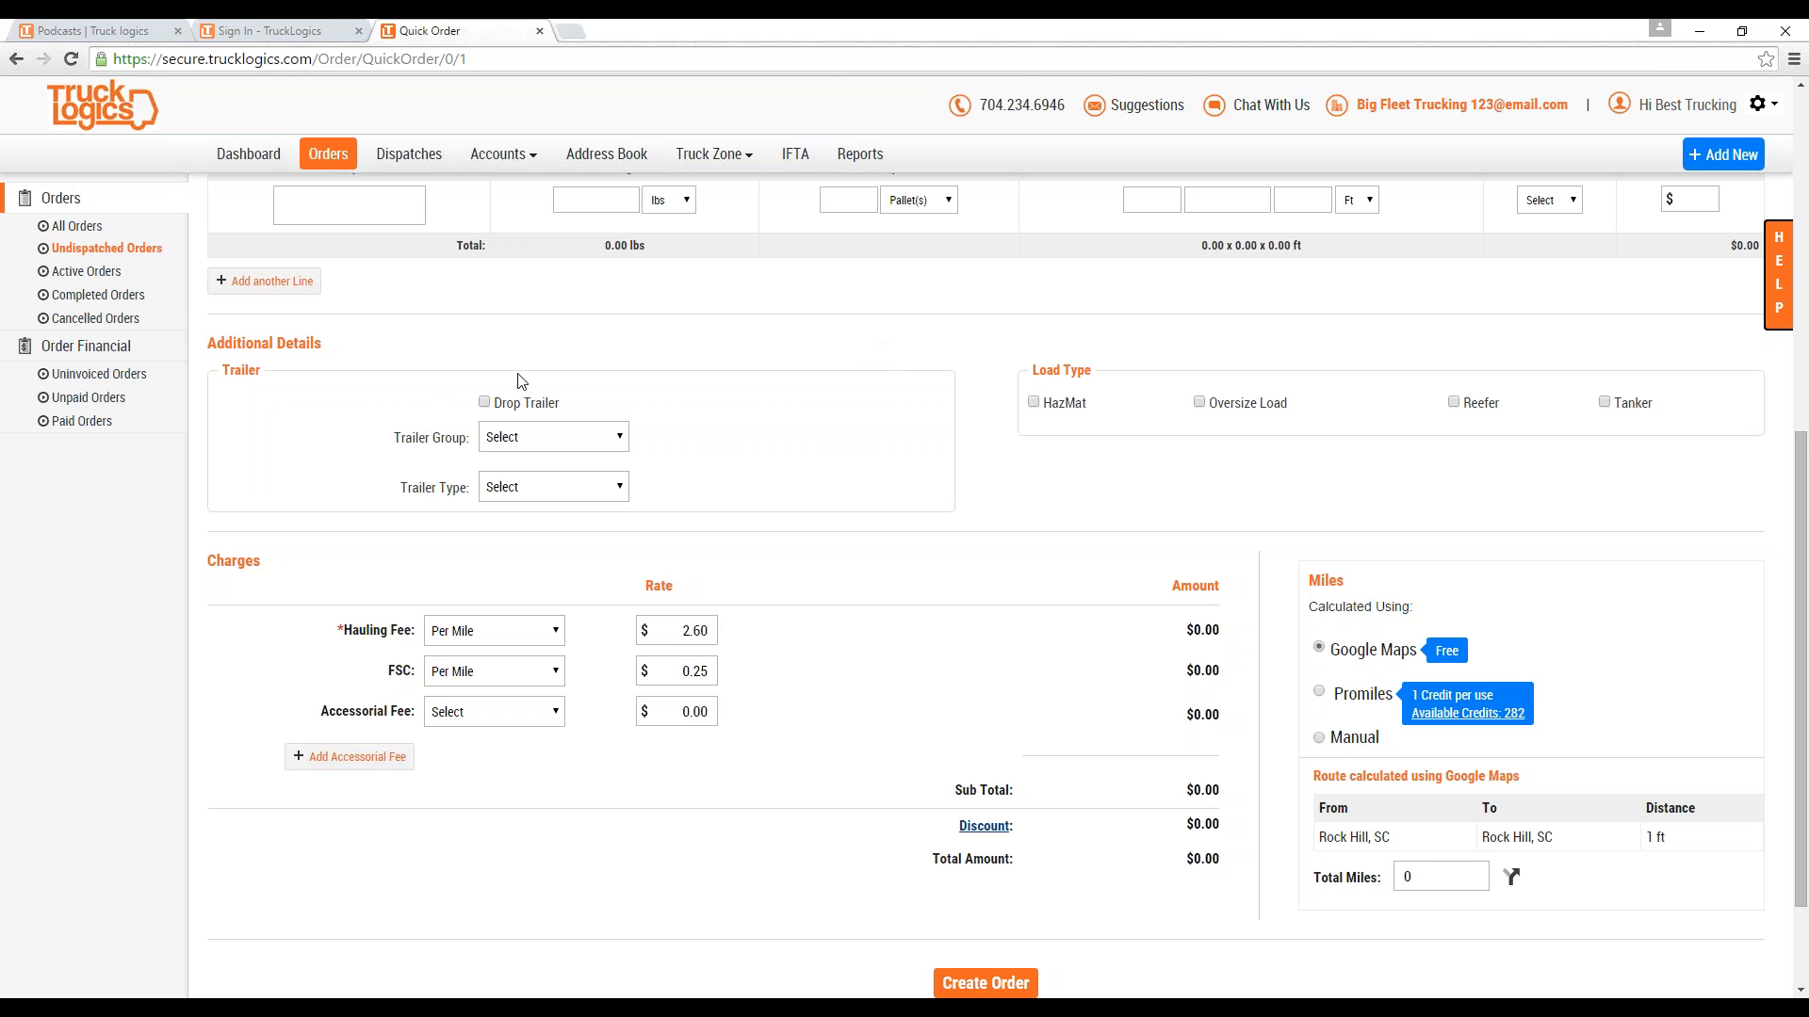
scroll(417, 363, "down", 1)
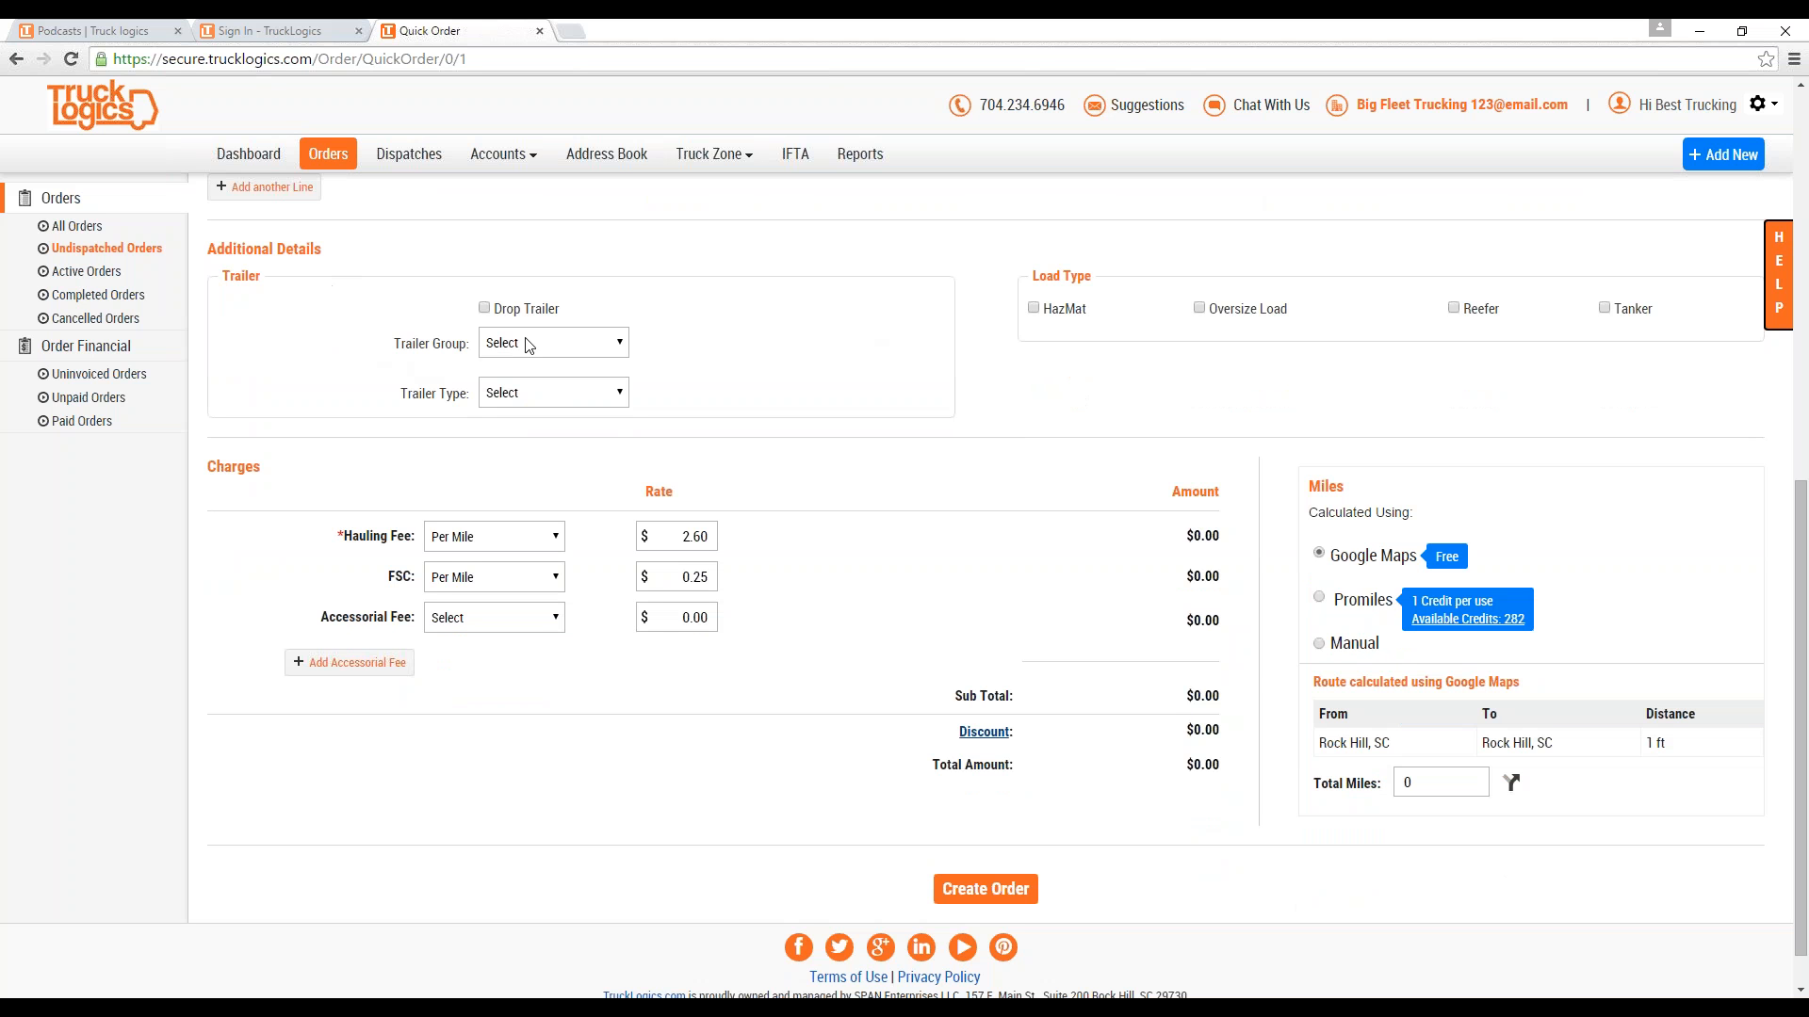
left_click(568, 397)
left_click(567, 394)
Add a Lumper accessorial fee with a rate of $100 to the order's charges.
scroll(1172, 433, "down", 1)
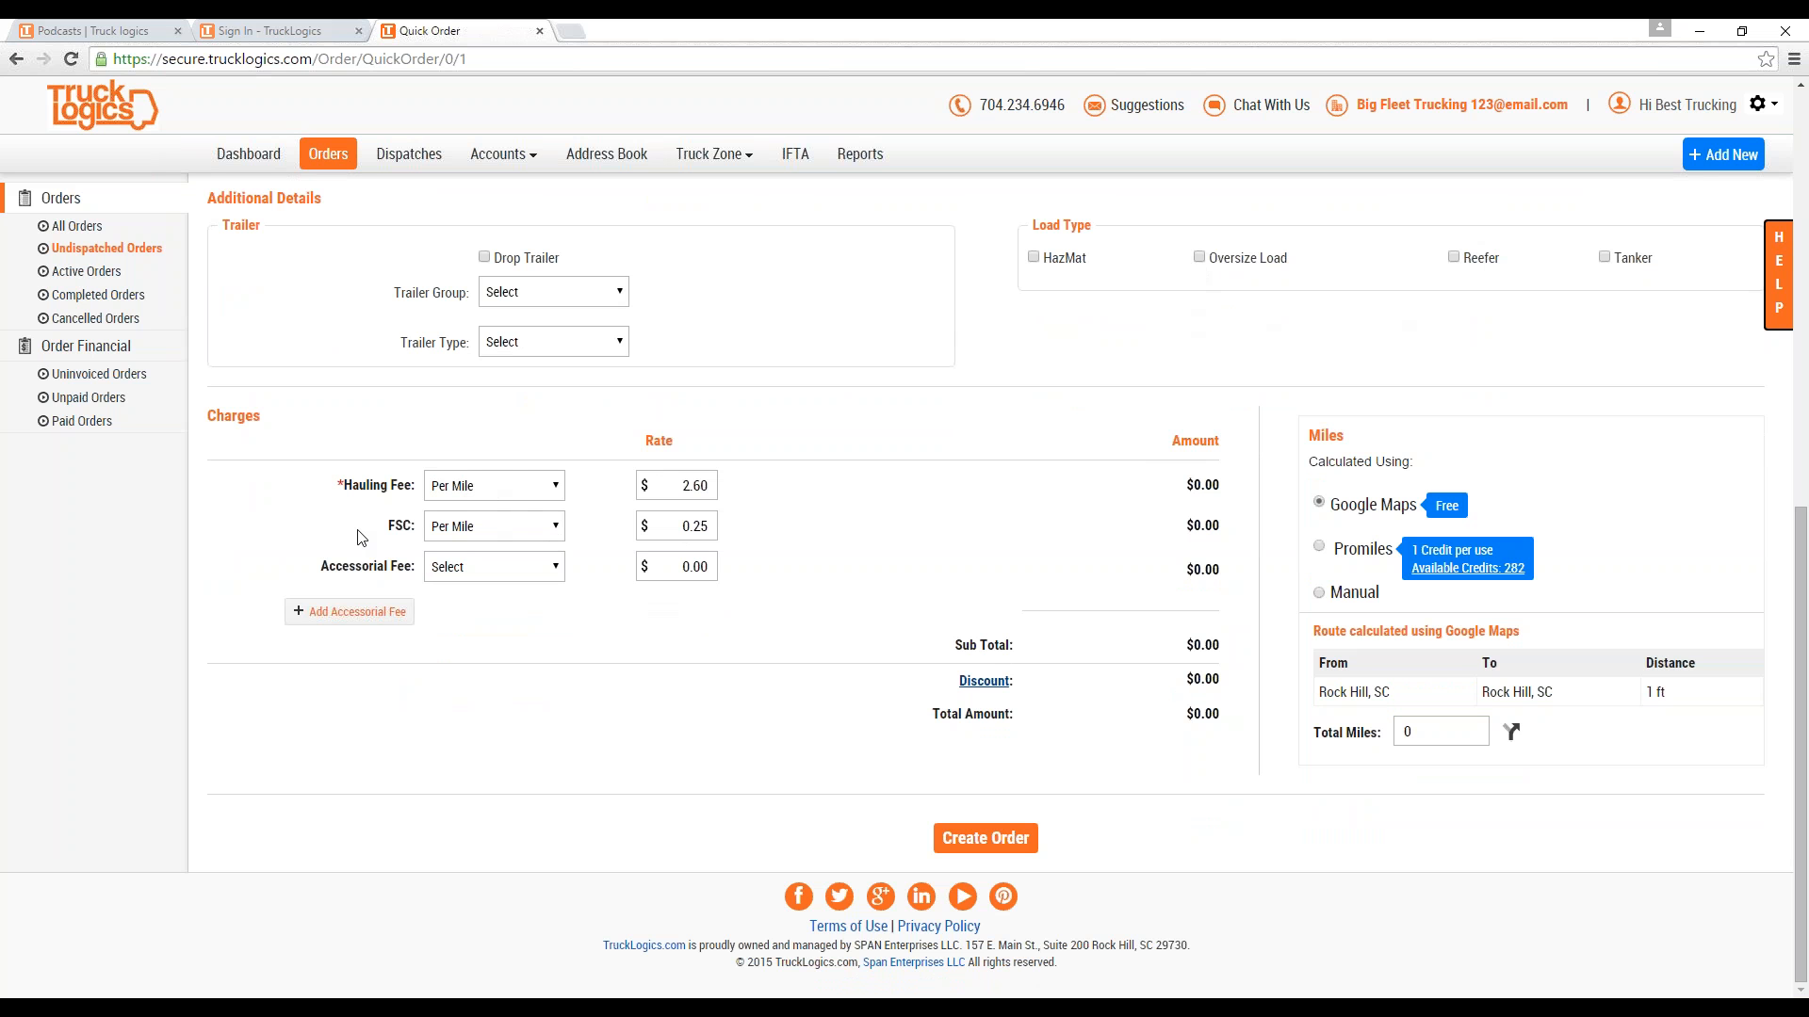
left_click(557, 573)
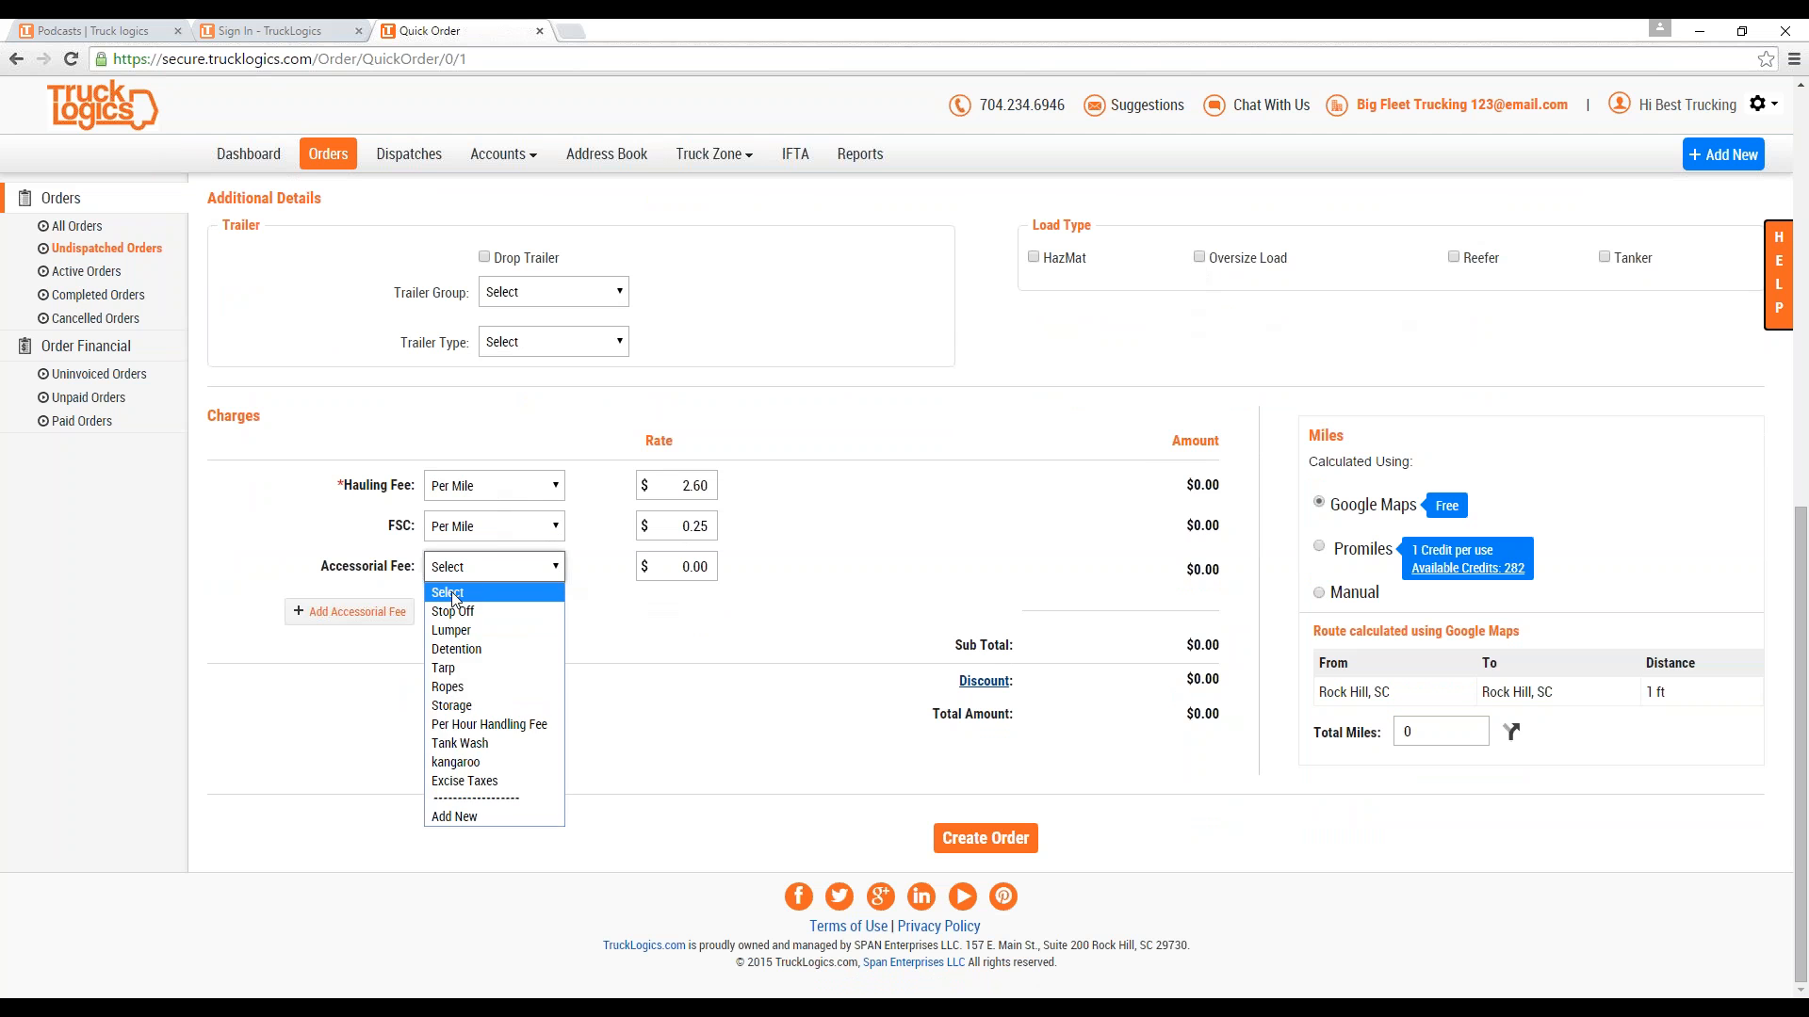
left_click(528, 631)
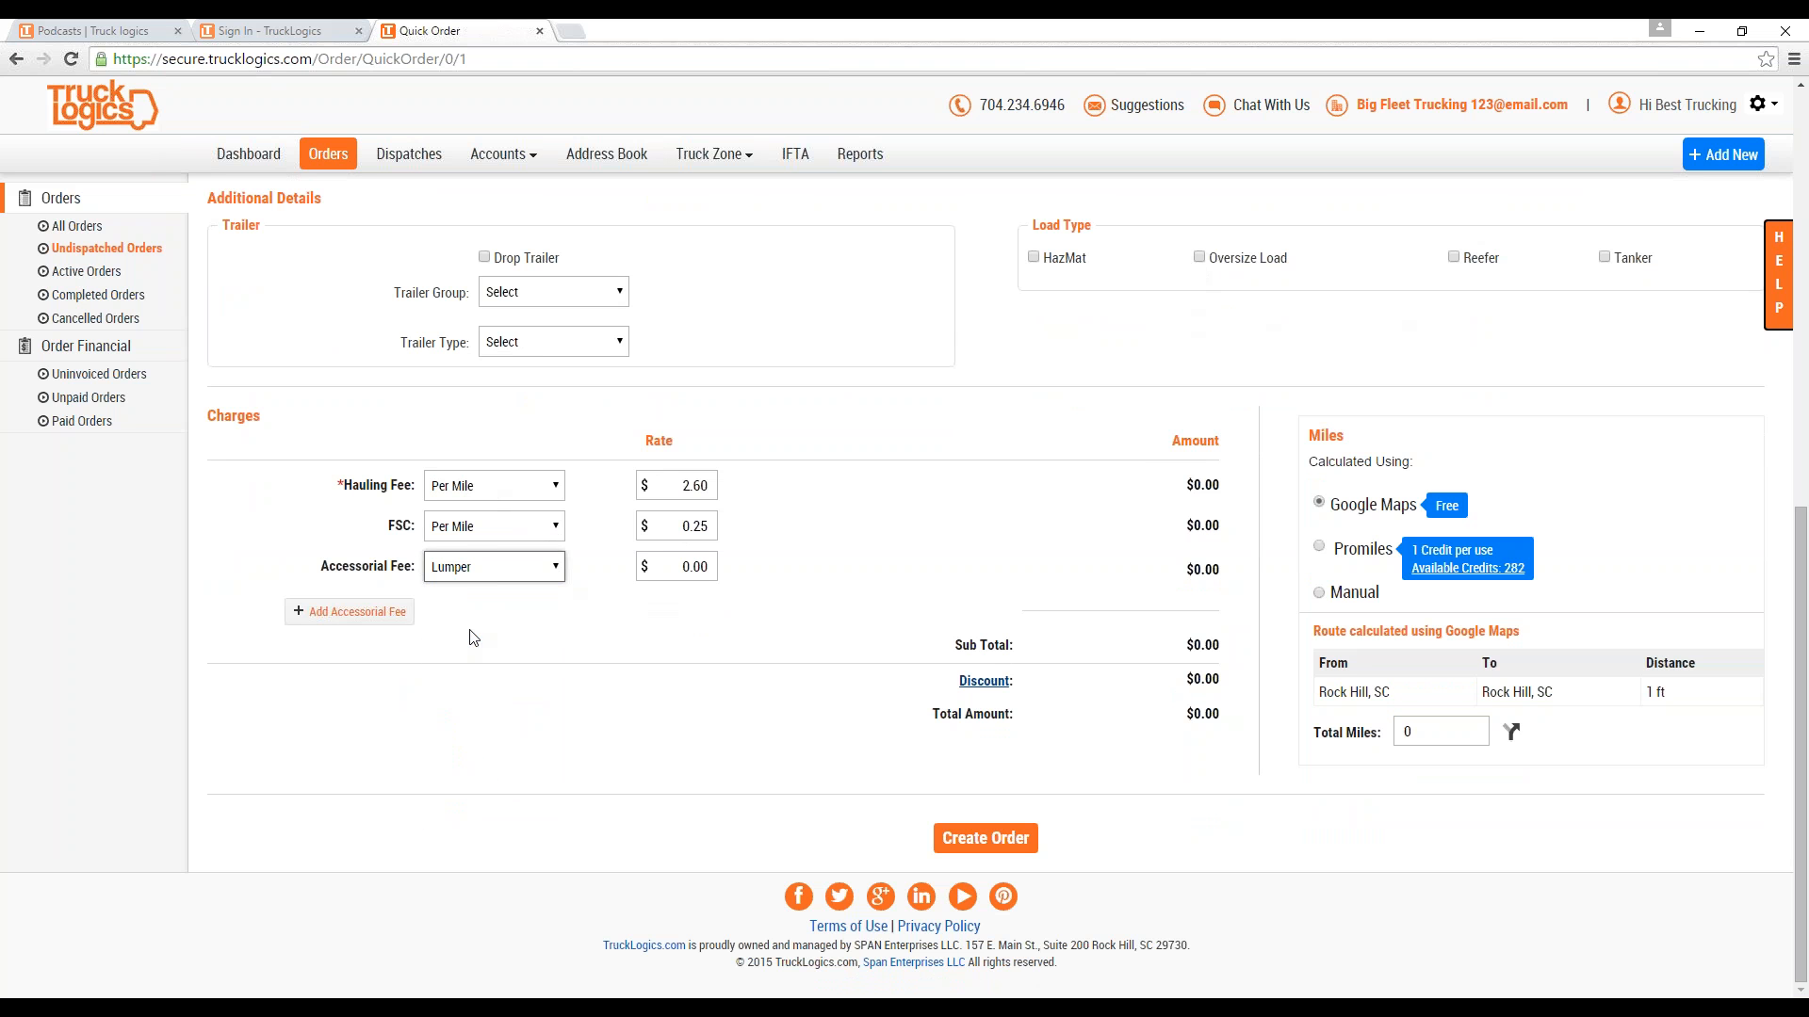
left_click(702, 566)
type("100")
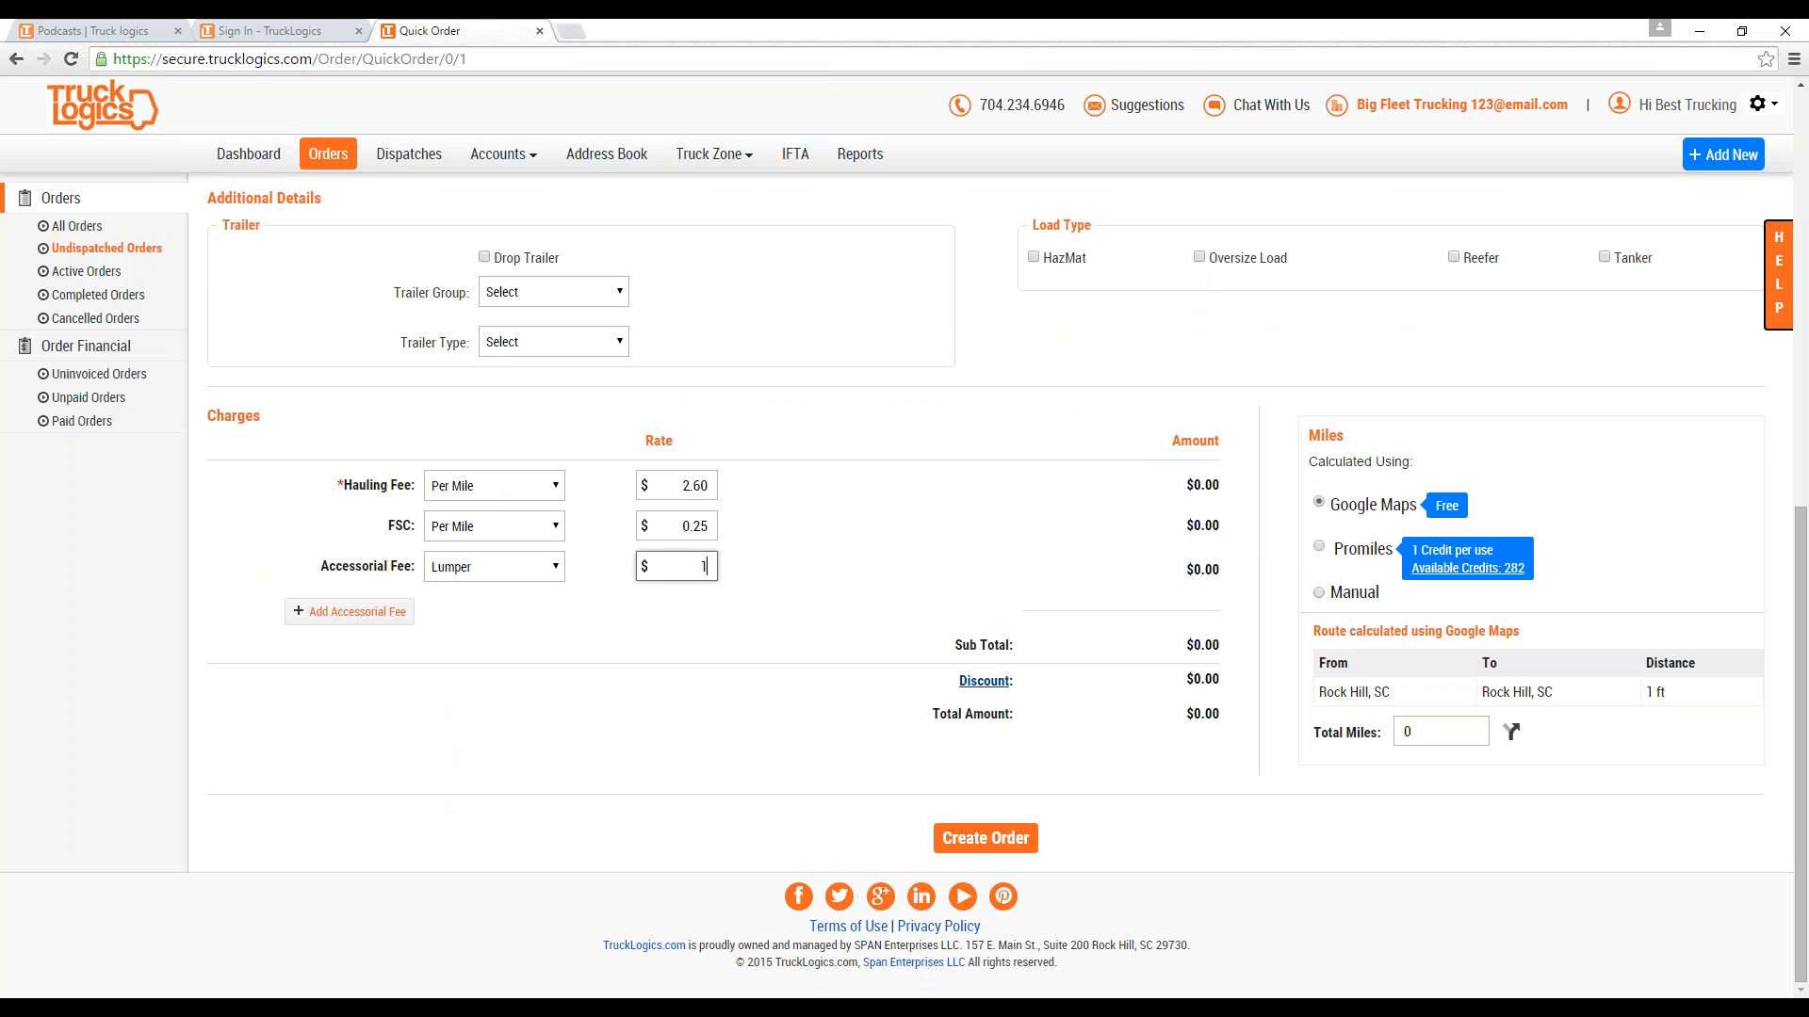
left_click(736, 591)
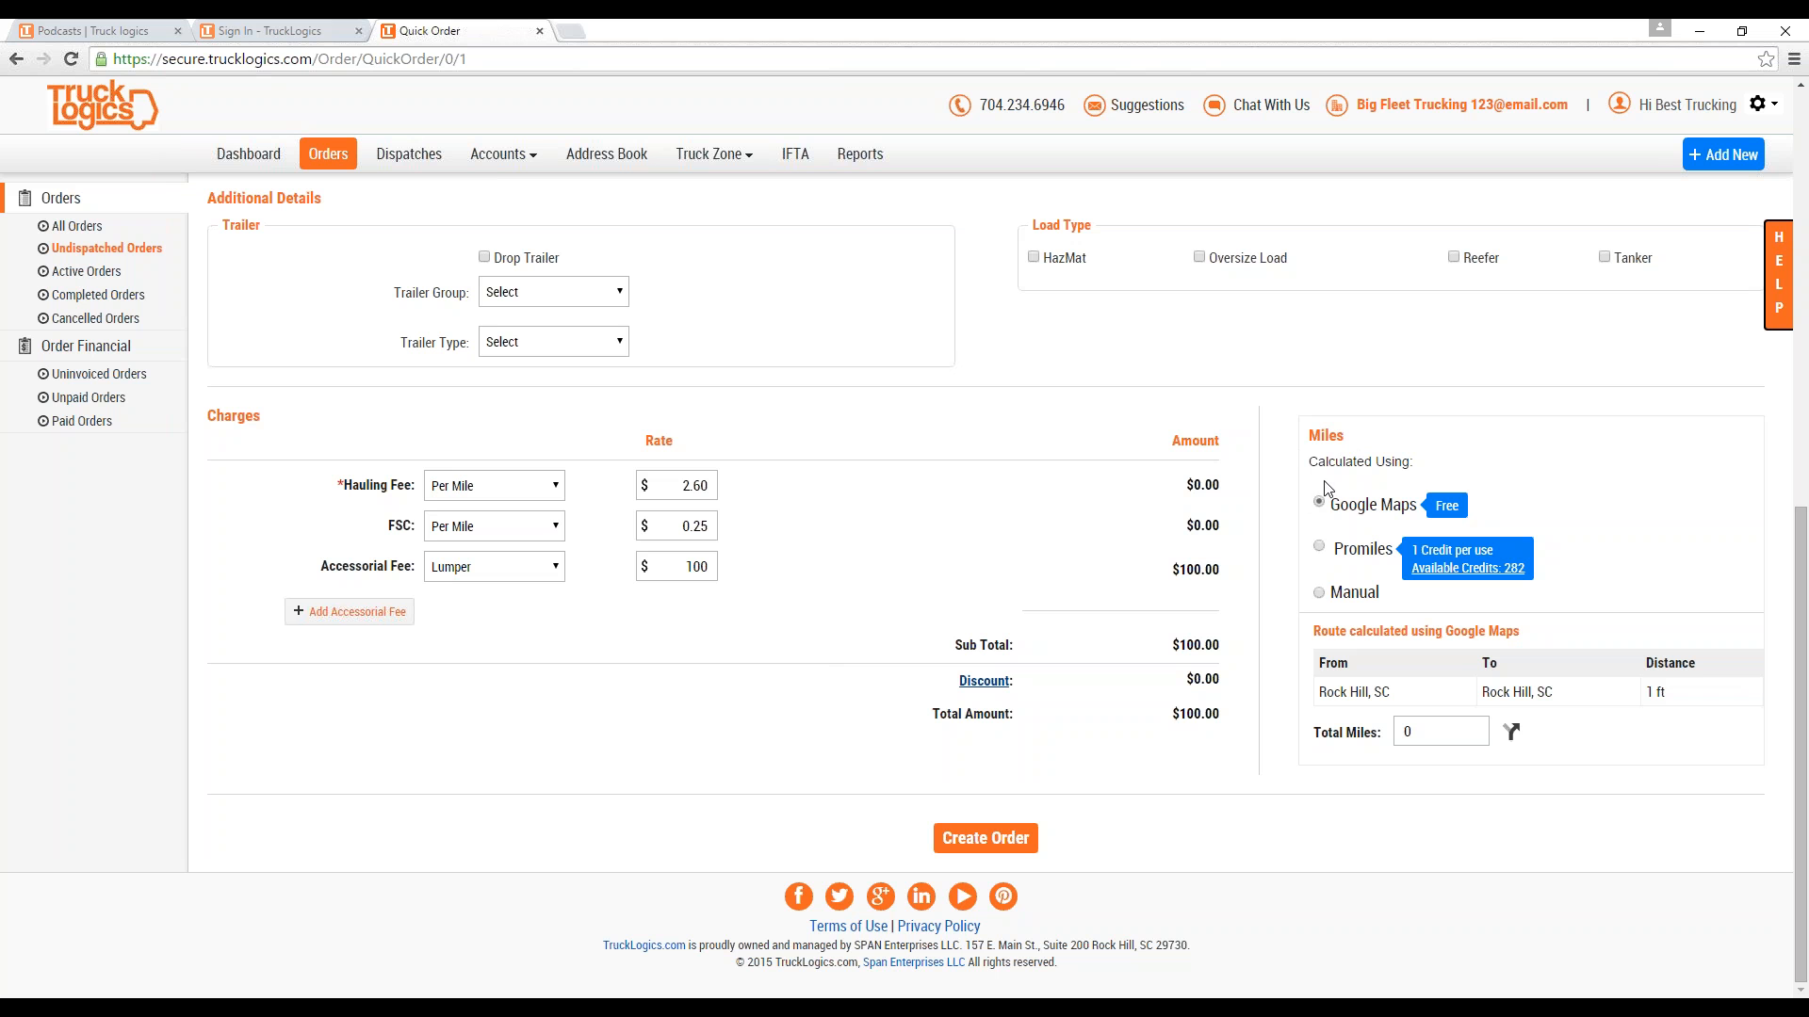
View the Promiles mileage calculation for the route and close it without calculating miles.
left_click(1319, 550)
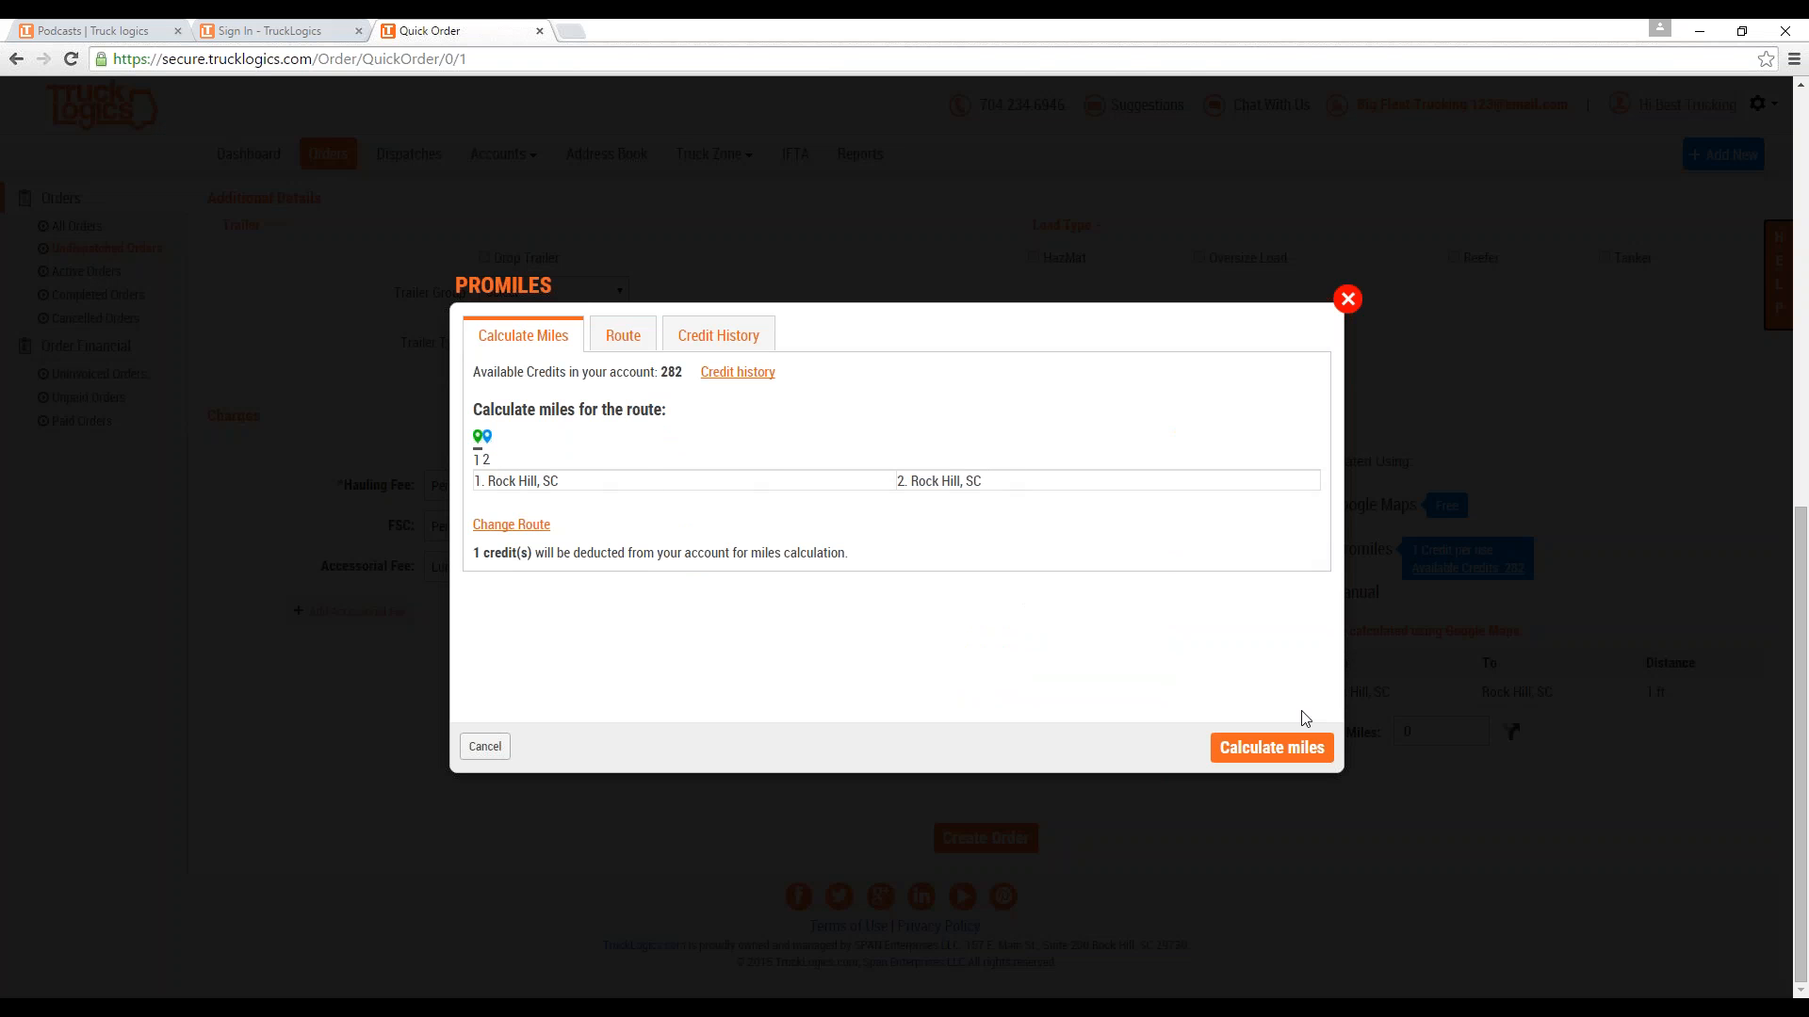
left_click(1348, 300)
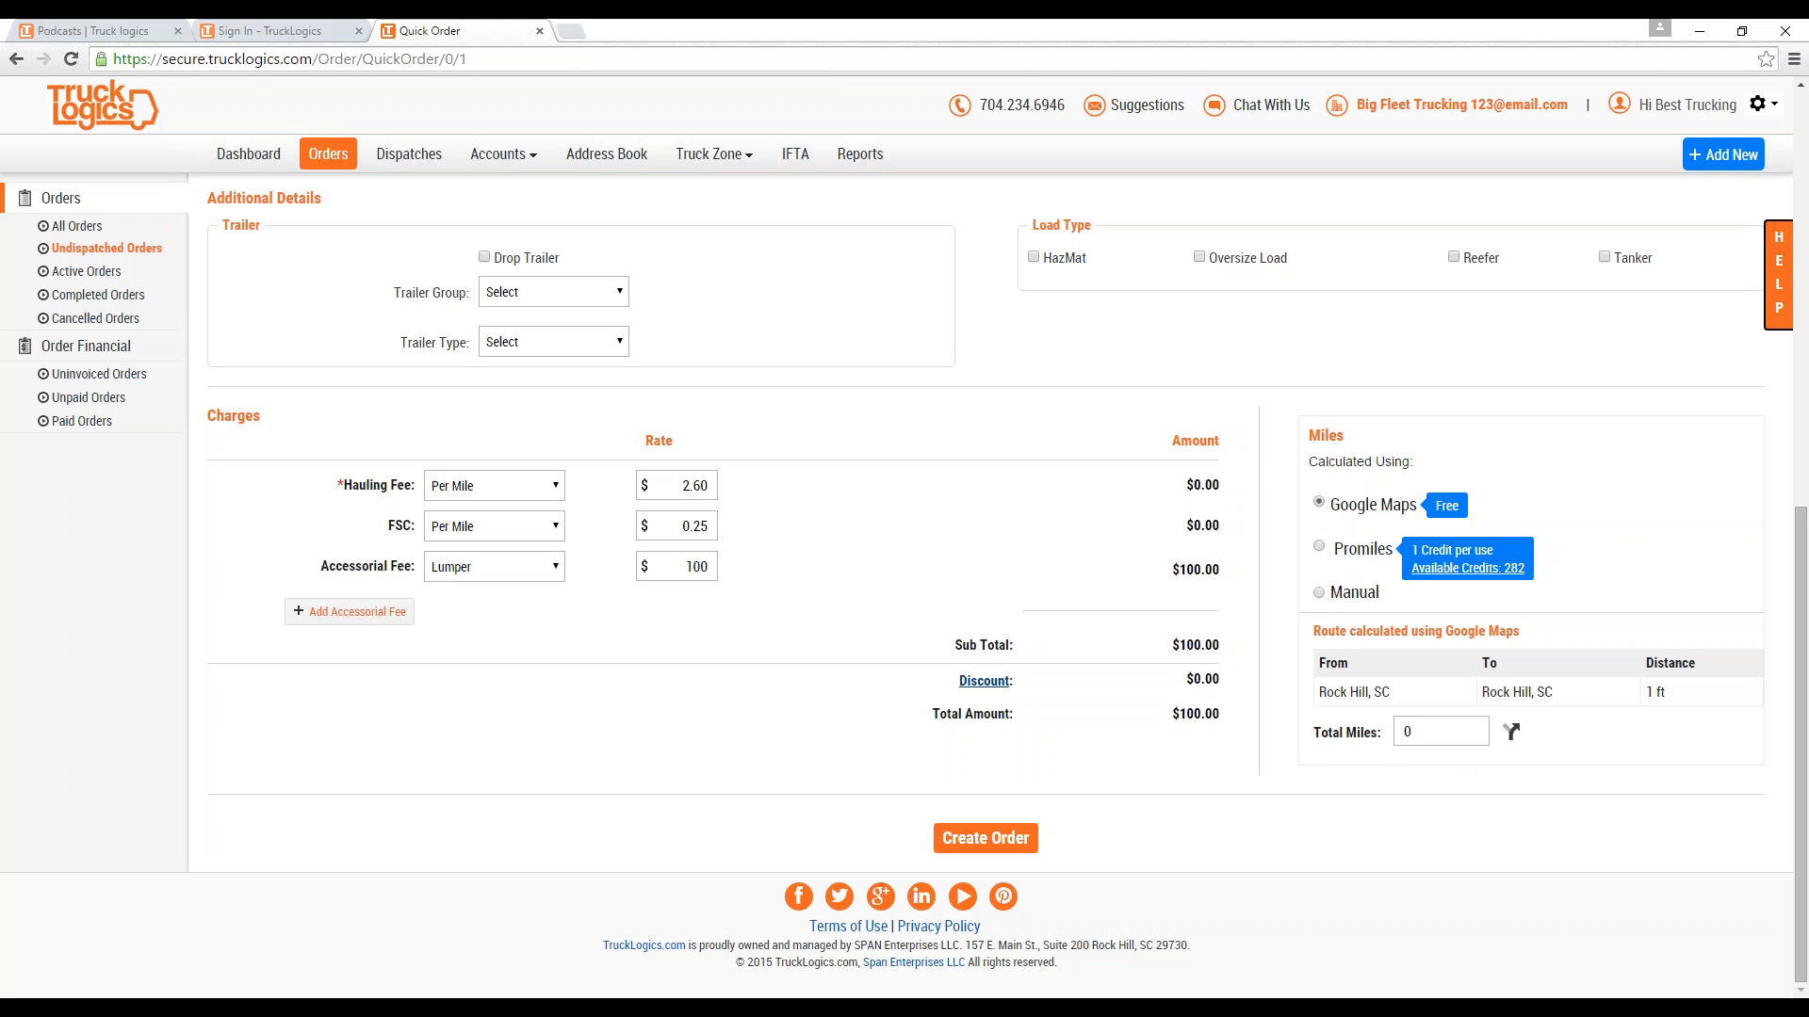
scroll(1520, 694, "up", 2)
scroll(1520, 695, "down", 2)
Create the order and review its summary, from the shipper and consignee to the charges.
left_click(1005, 841)
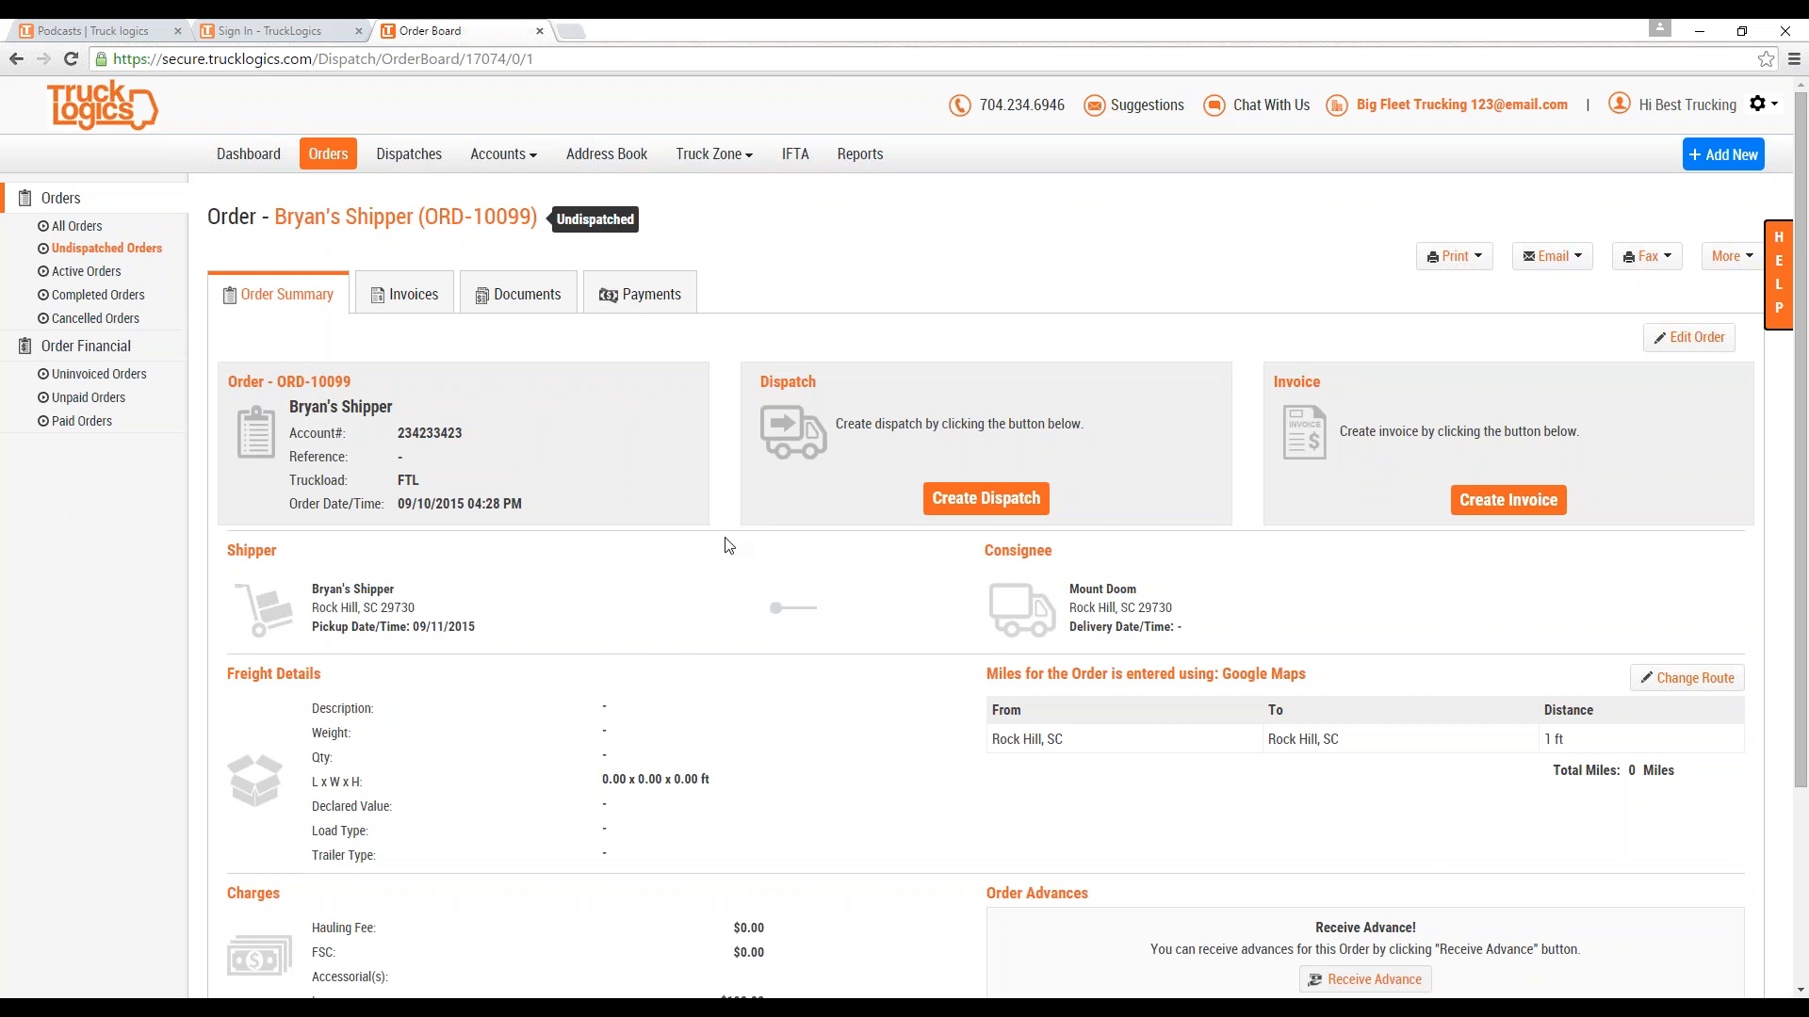
scroll(728, 537, "down", 2)
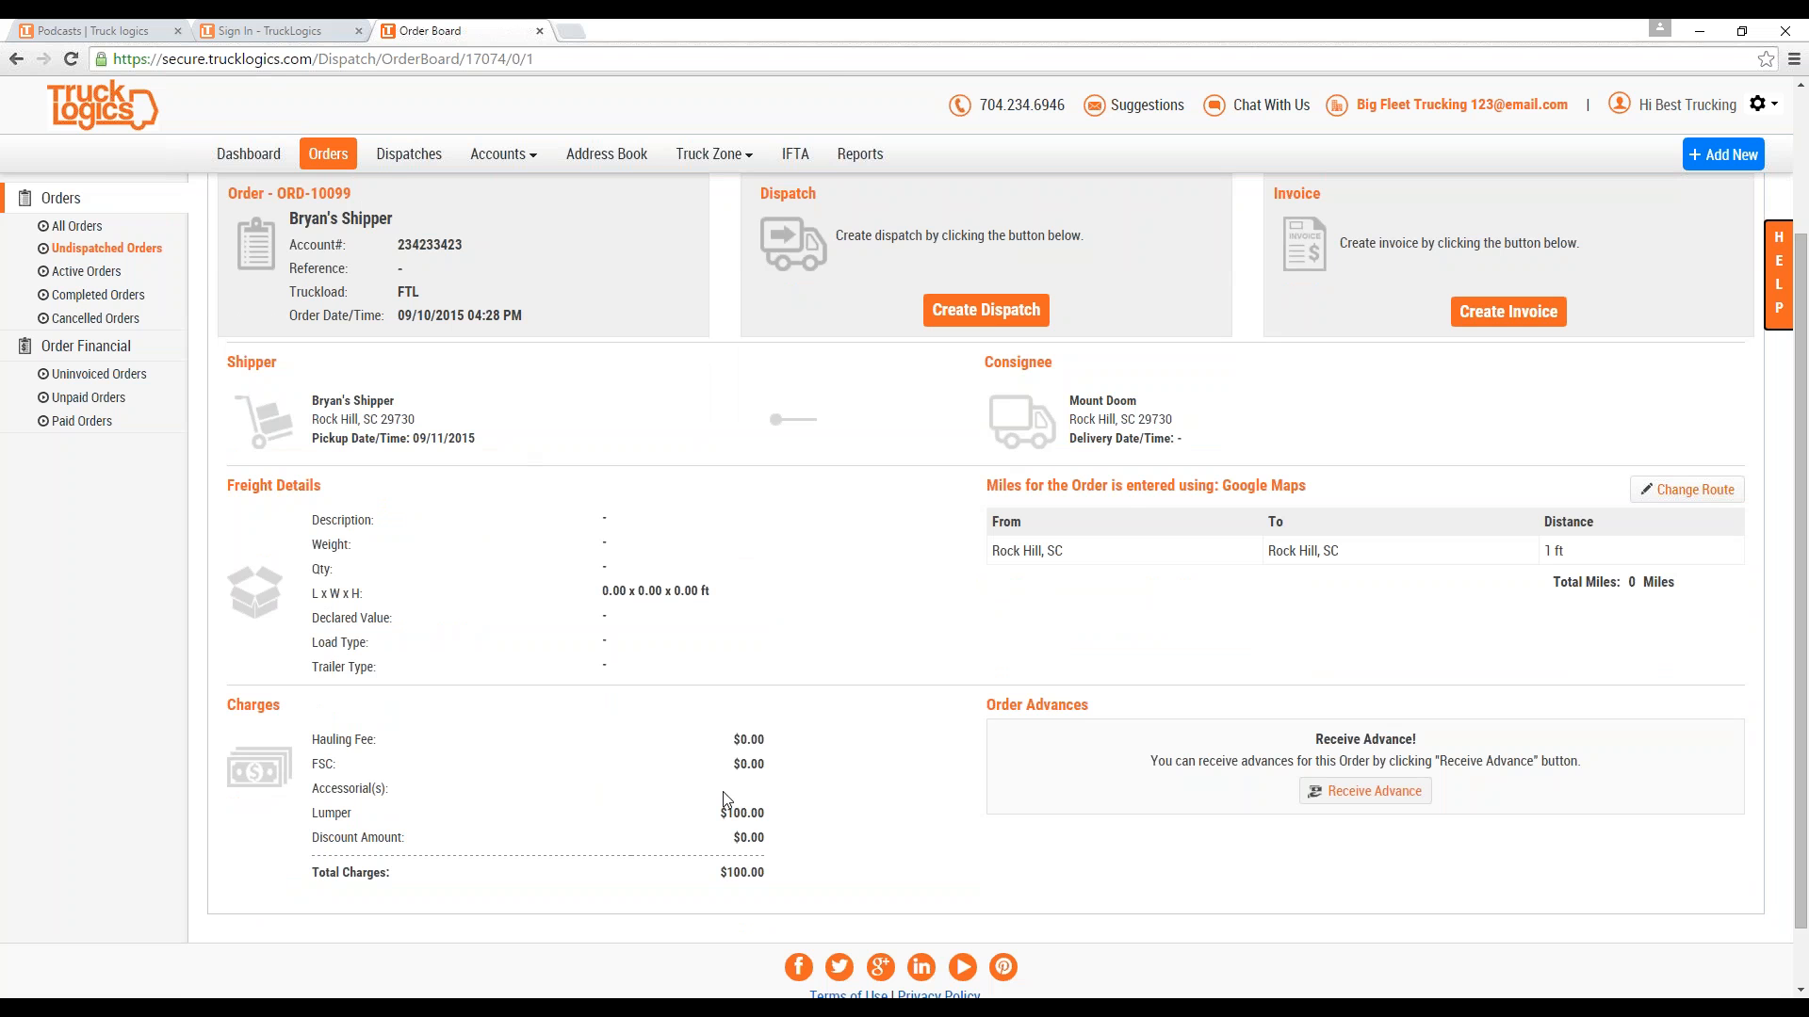
scroll(841, 713, "up", 2)
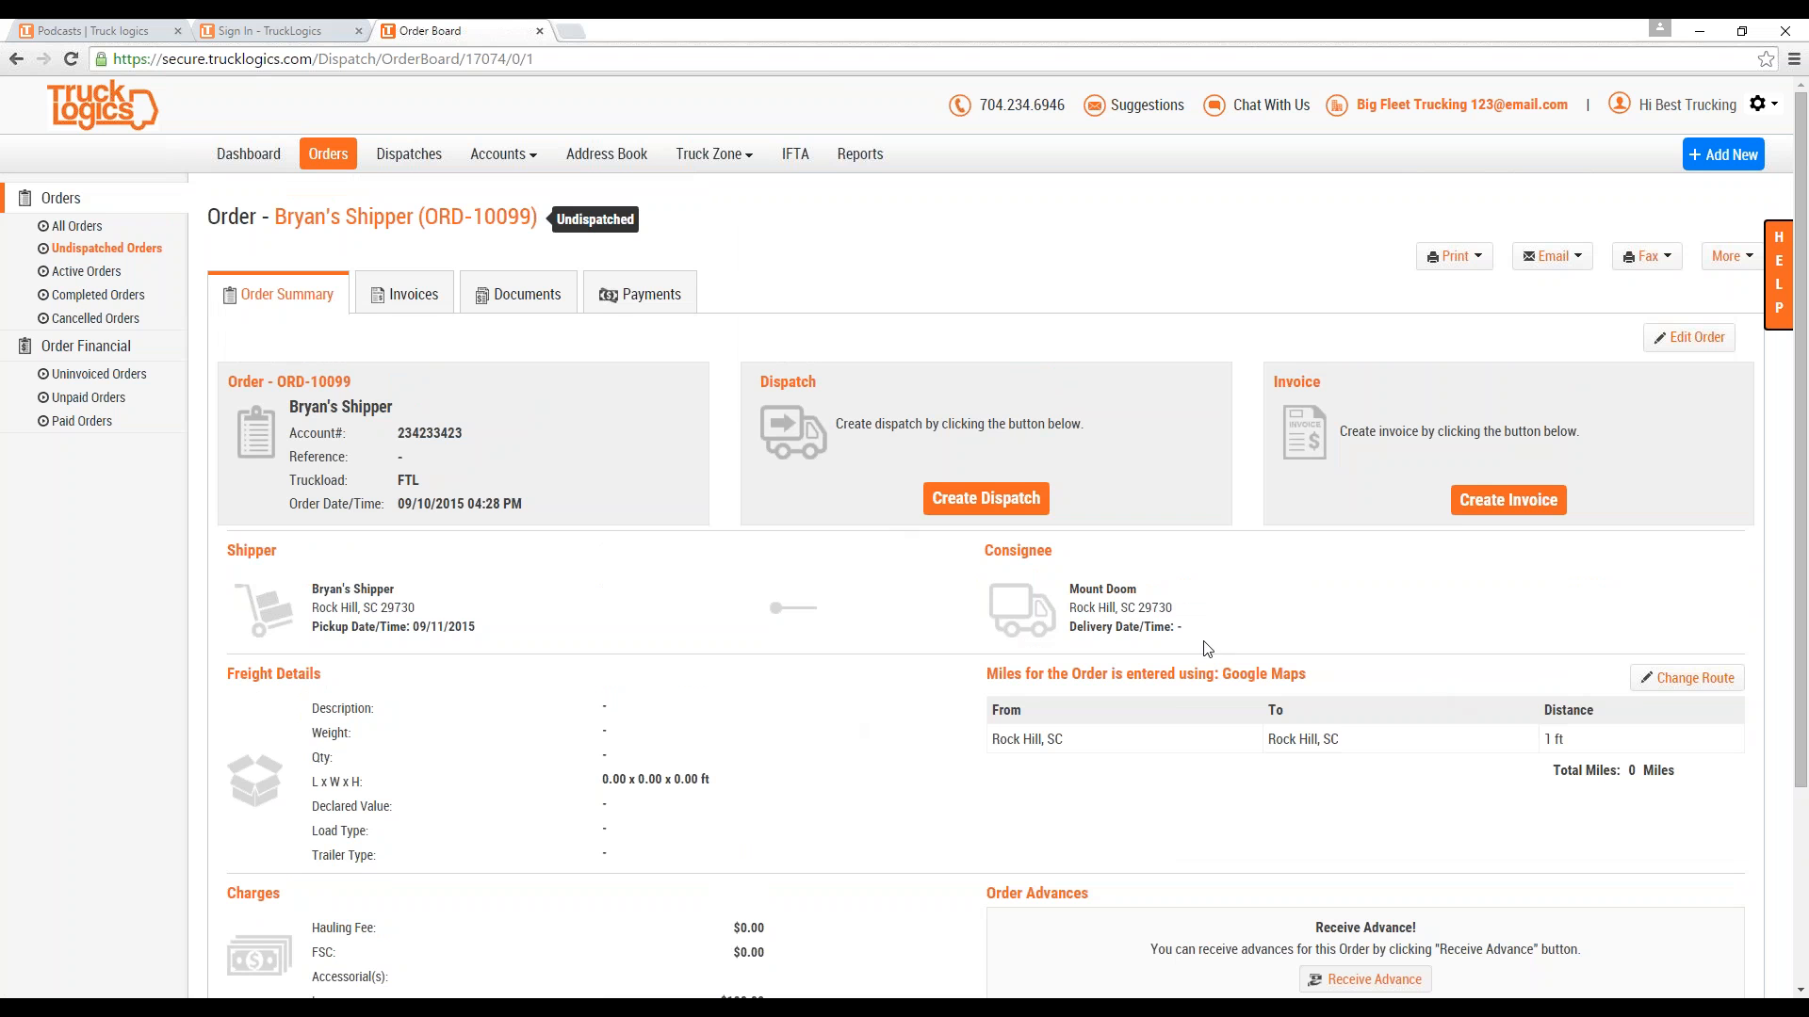
Create a dispatch from the undispatched order and look over the dispatch summary.
scroll(1159, 659, "down", 2)
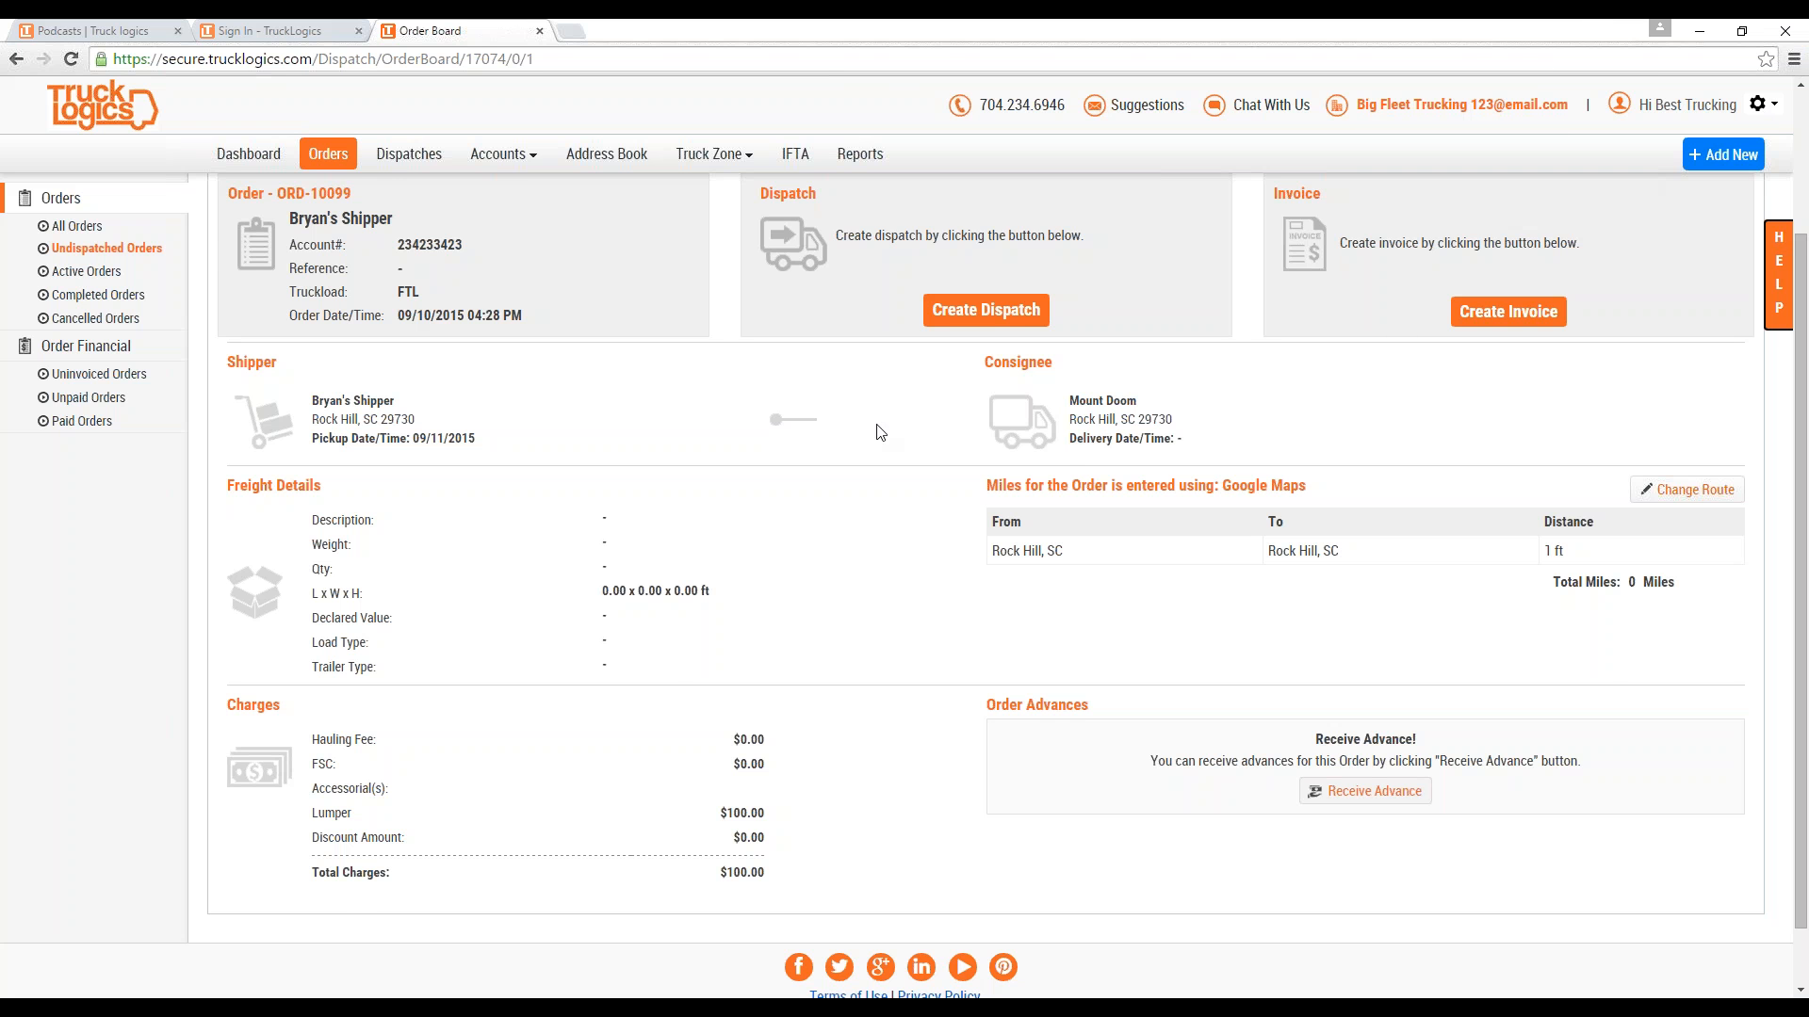
scroll(882, 433, "up", 2)
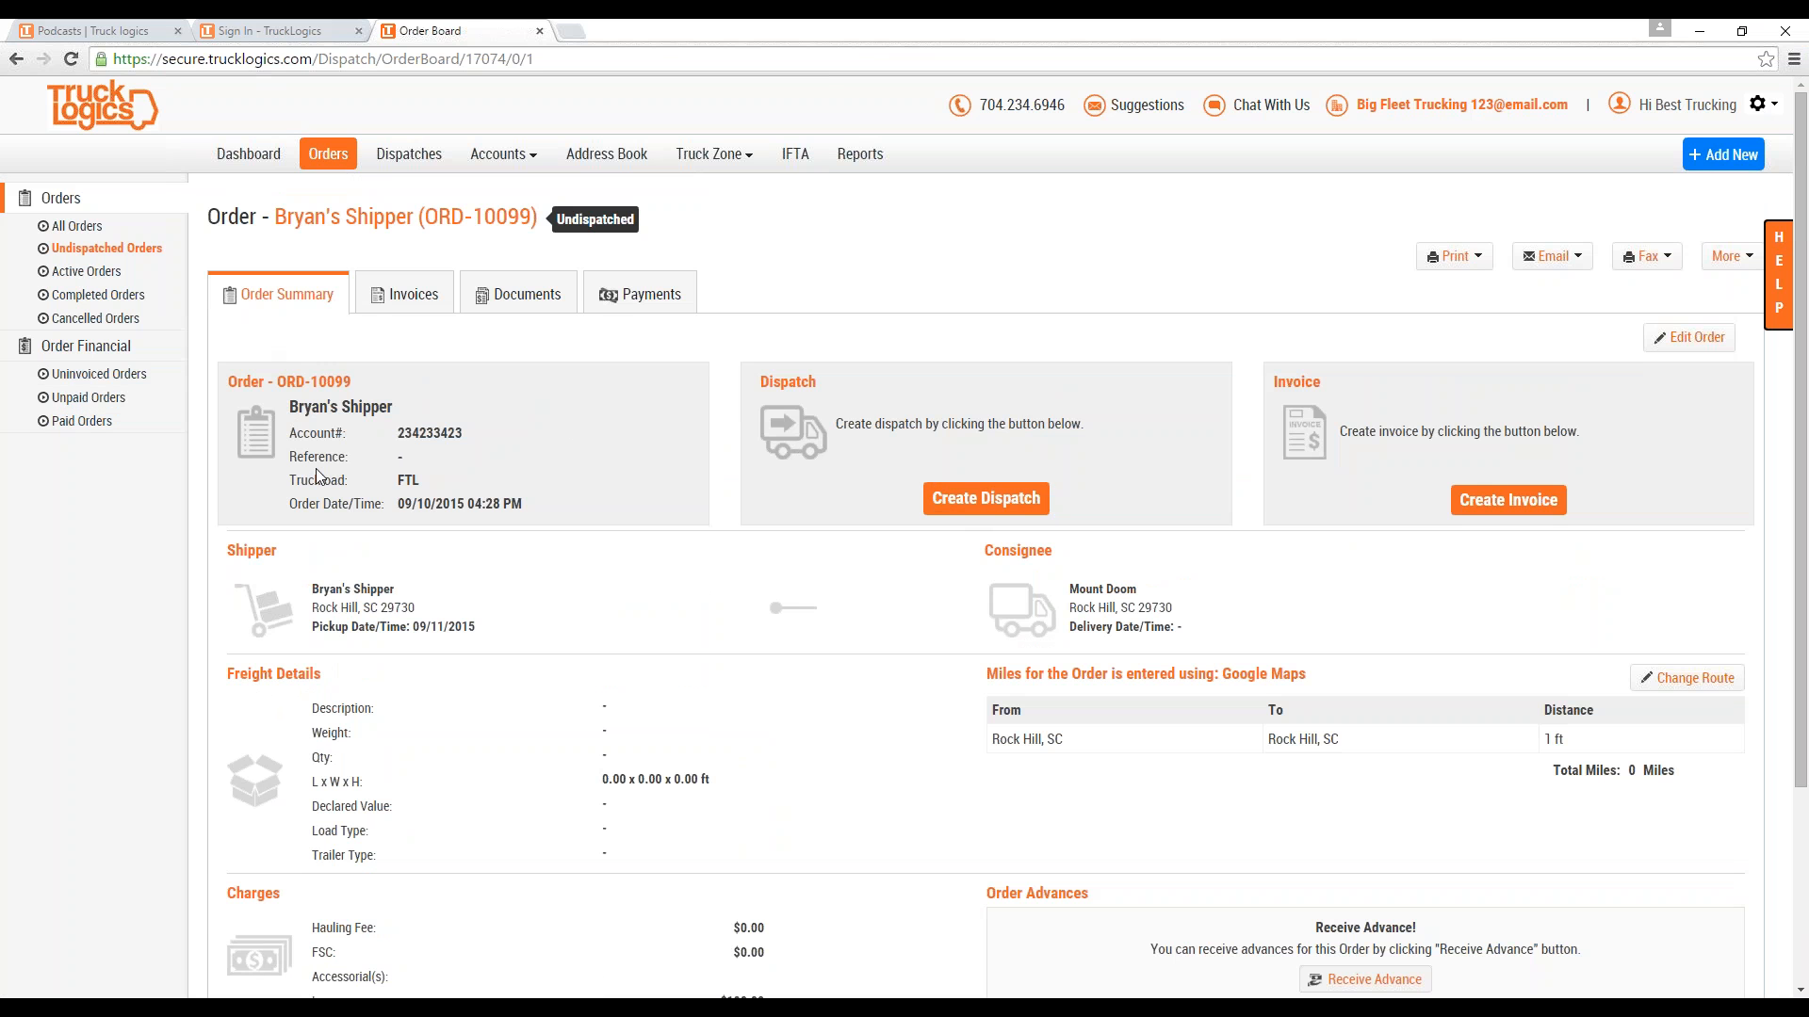
left_click(986, 499)
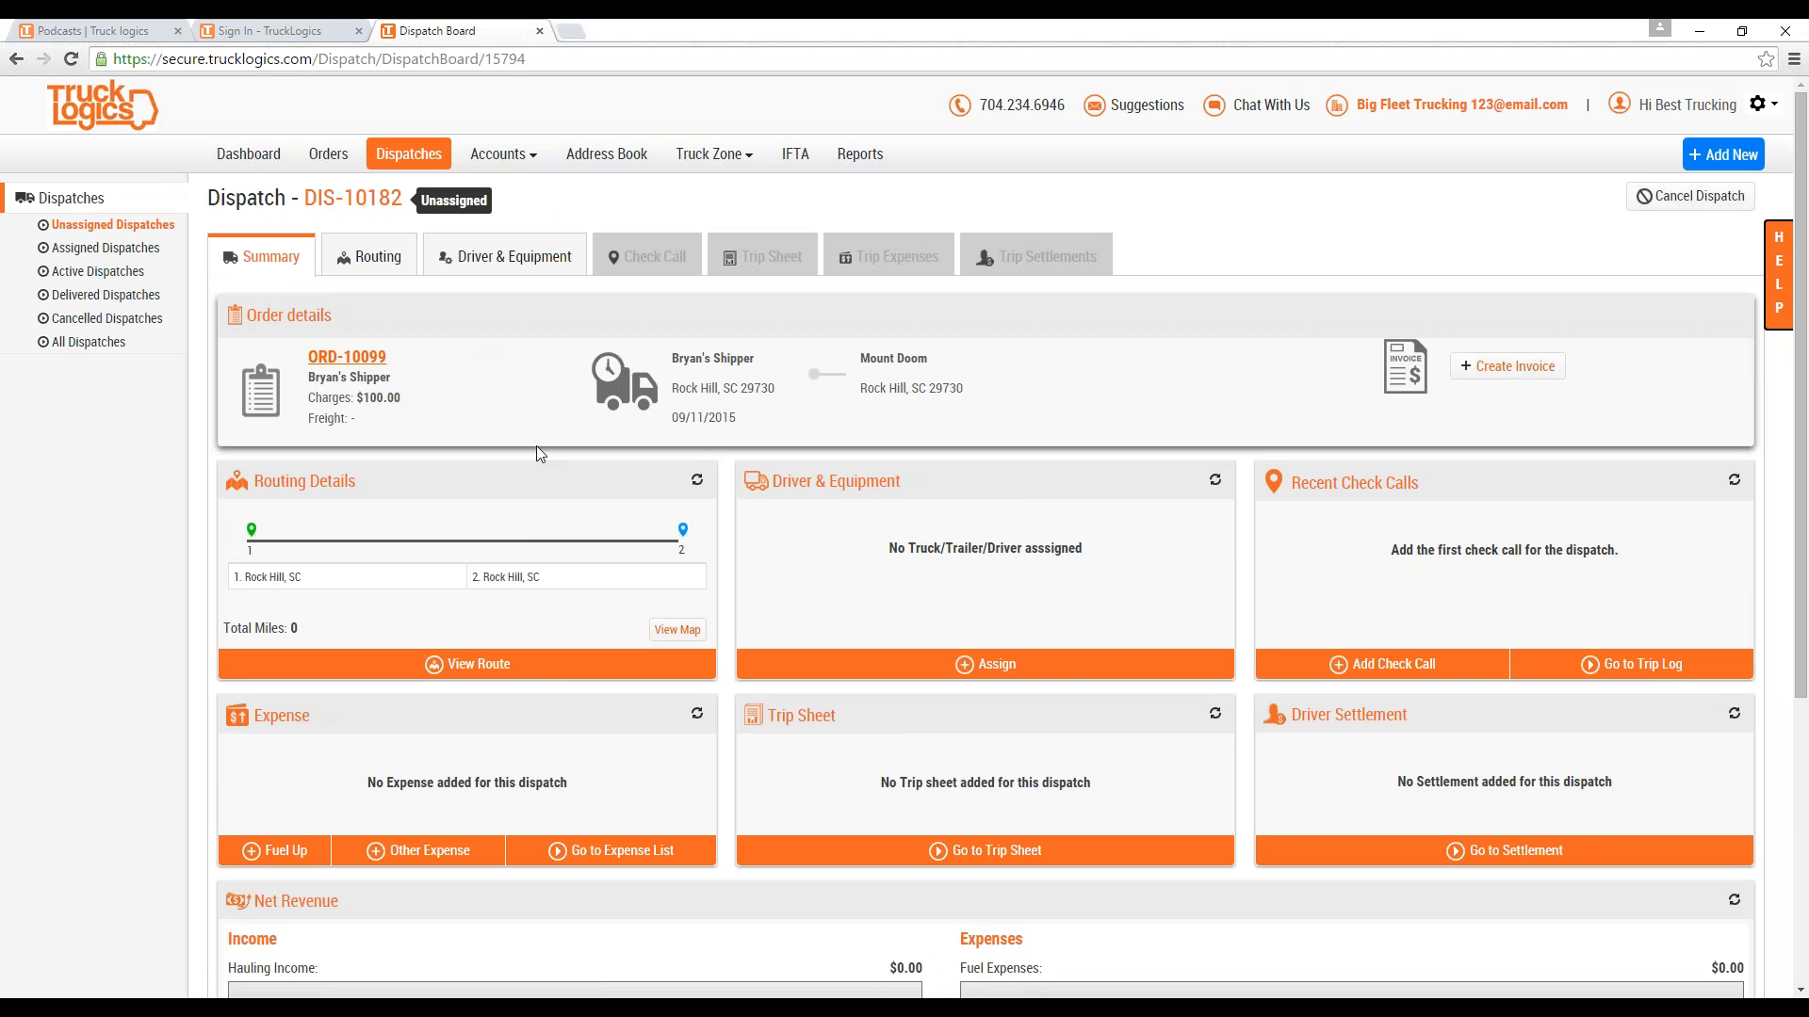
scroll(535, 445, "down", 2)
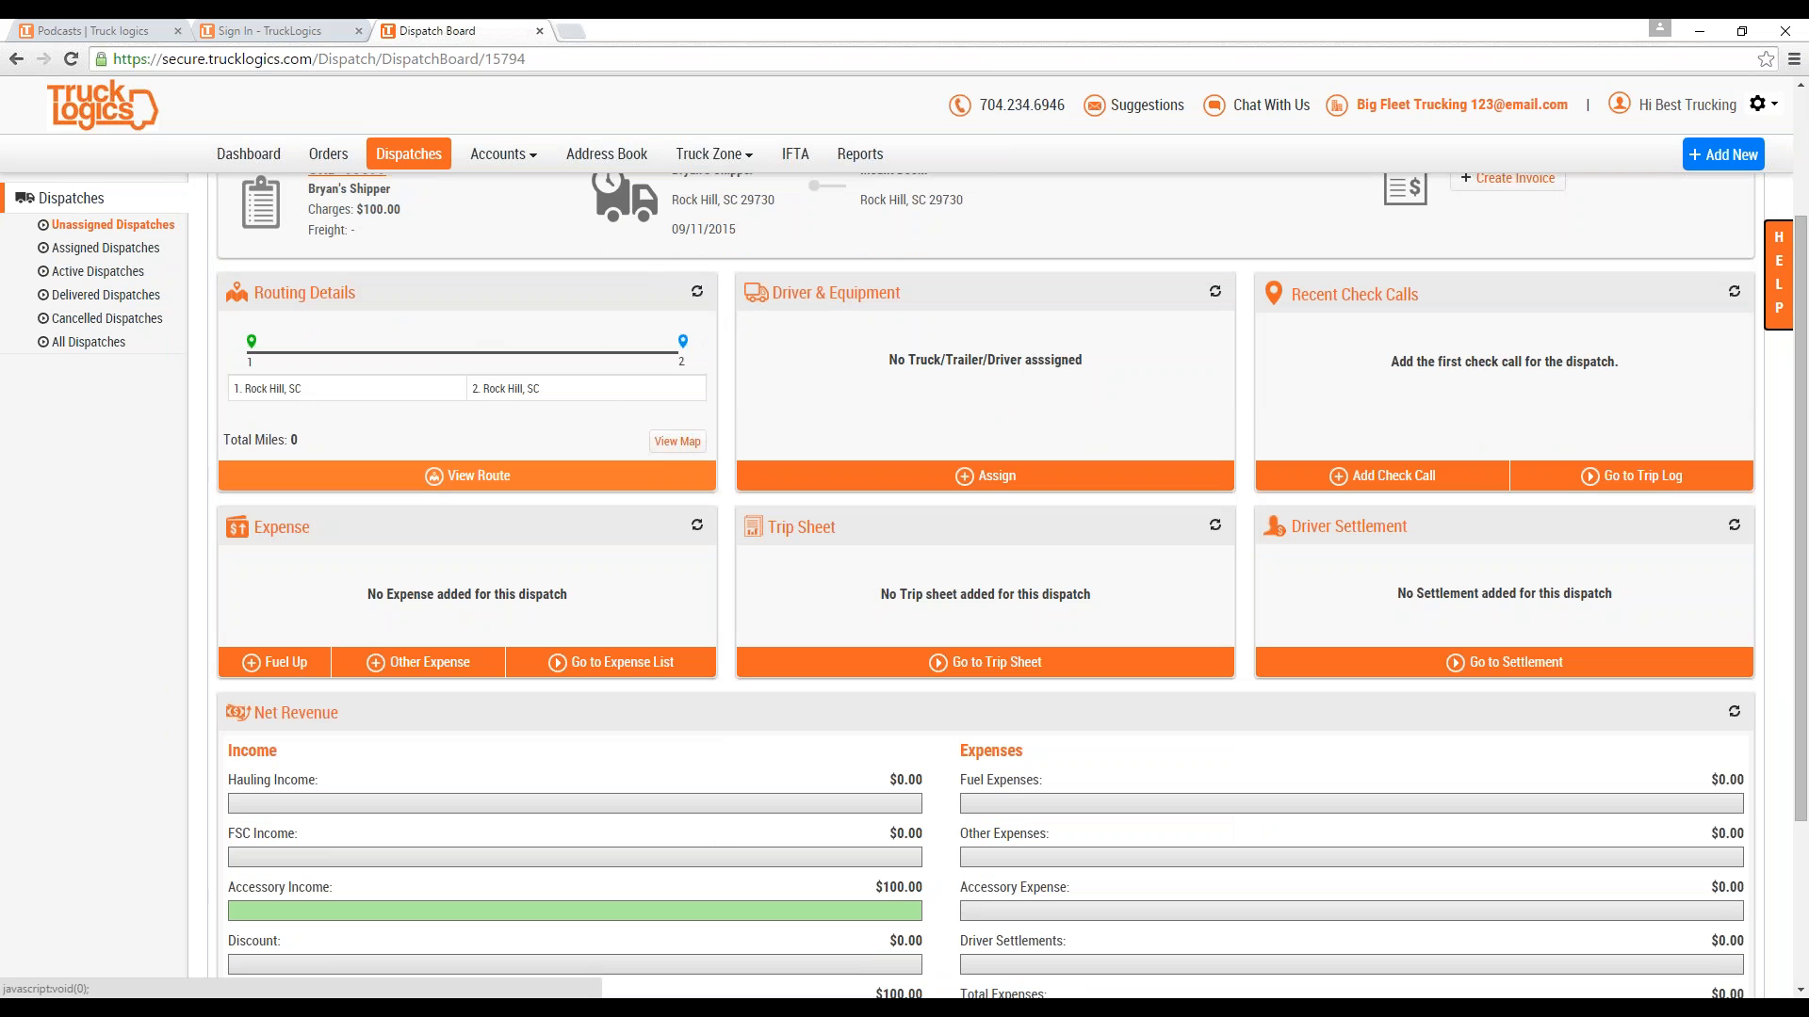
Assign the second driver in the list and truck K300 to the dispatch, leaving the trailer empty.
left_click(965, 478)
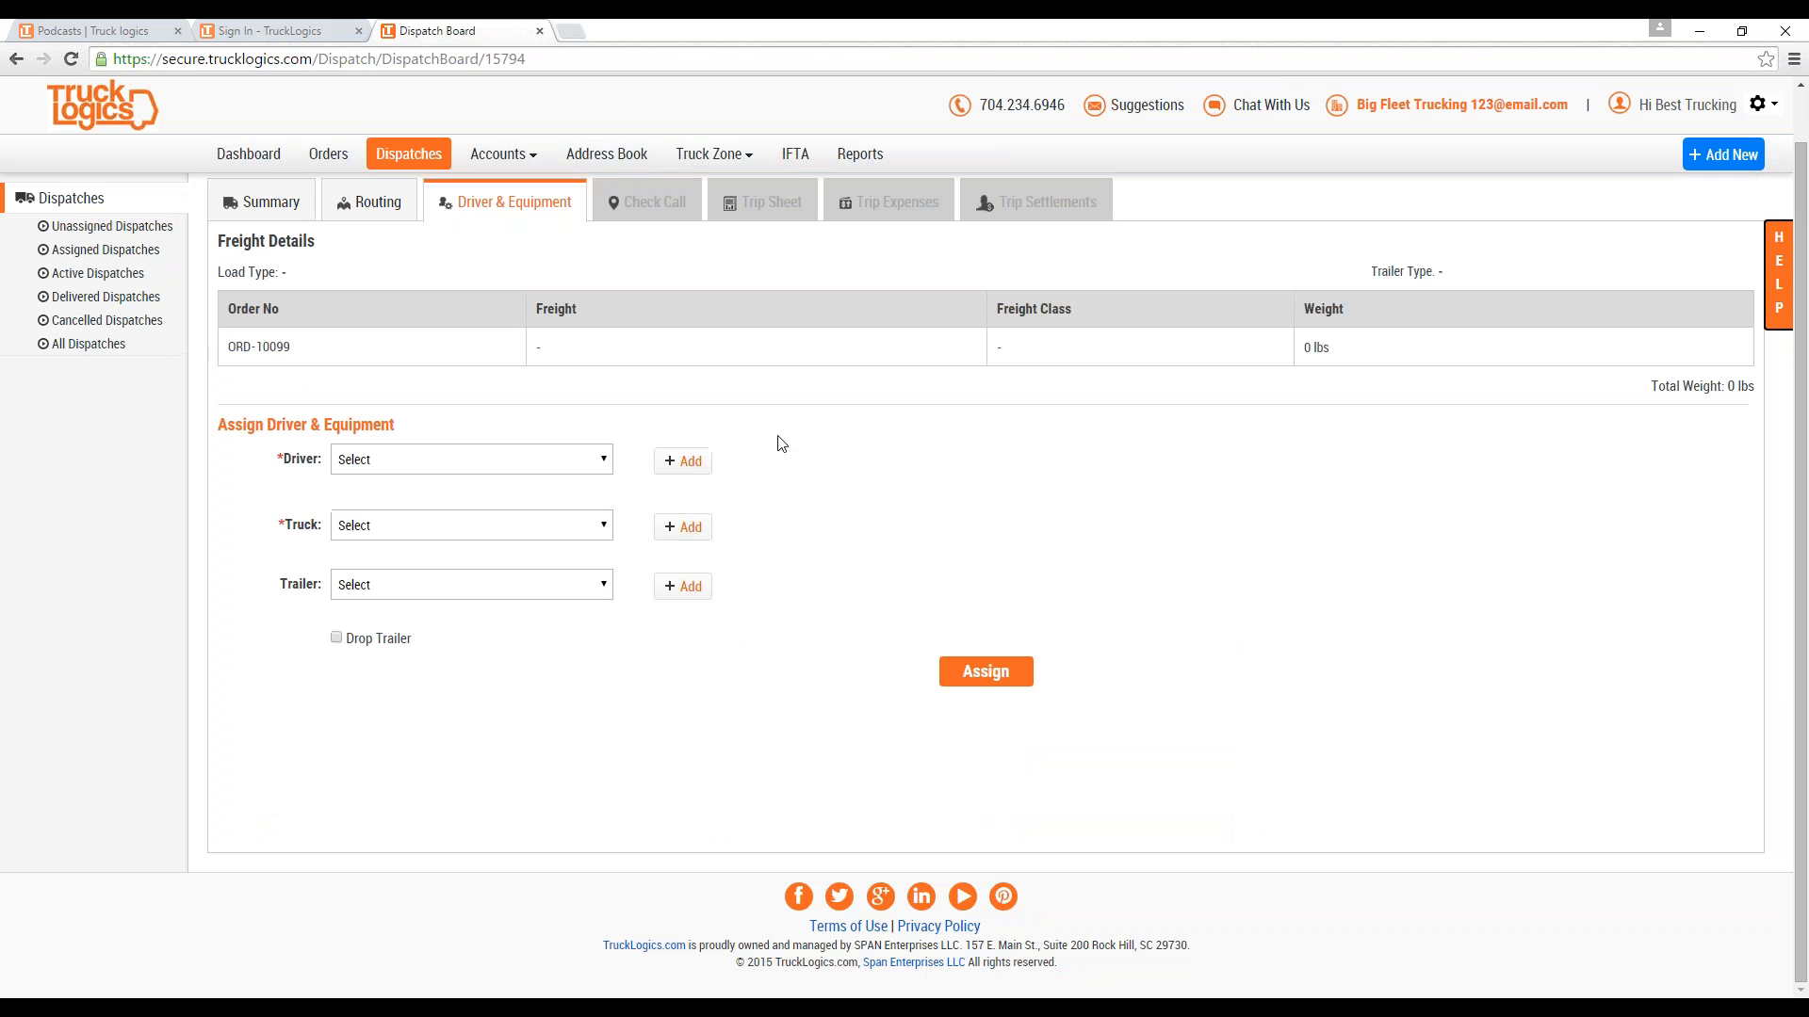
left_click(607, 466)
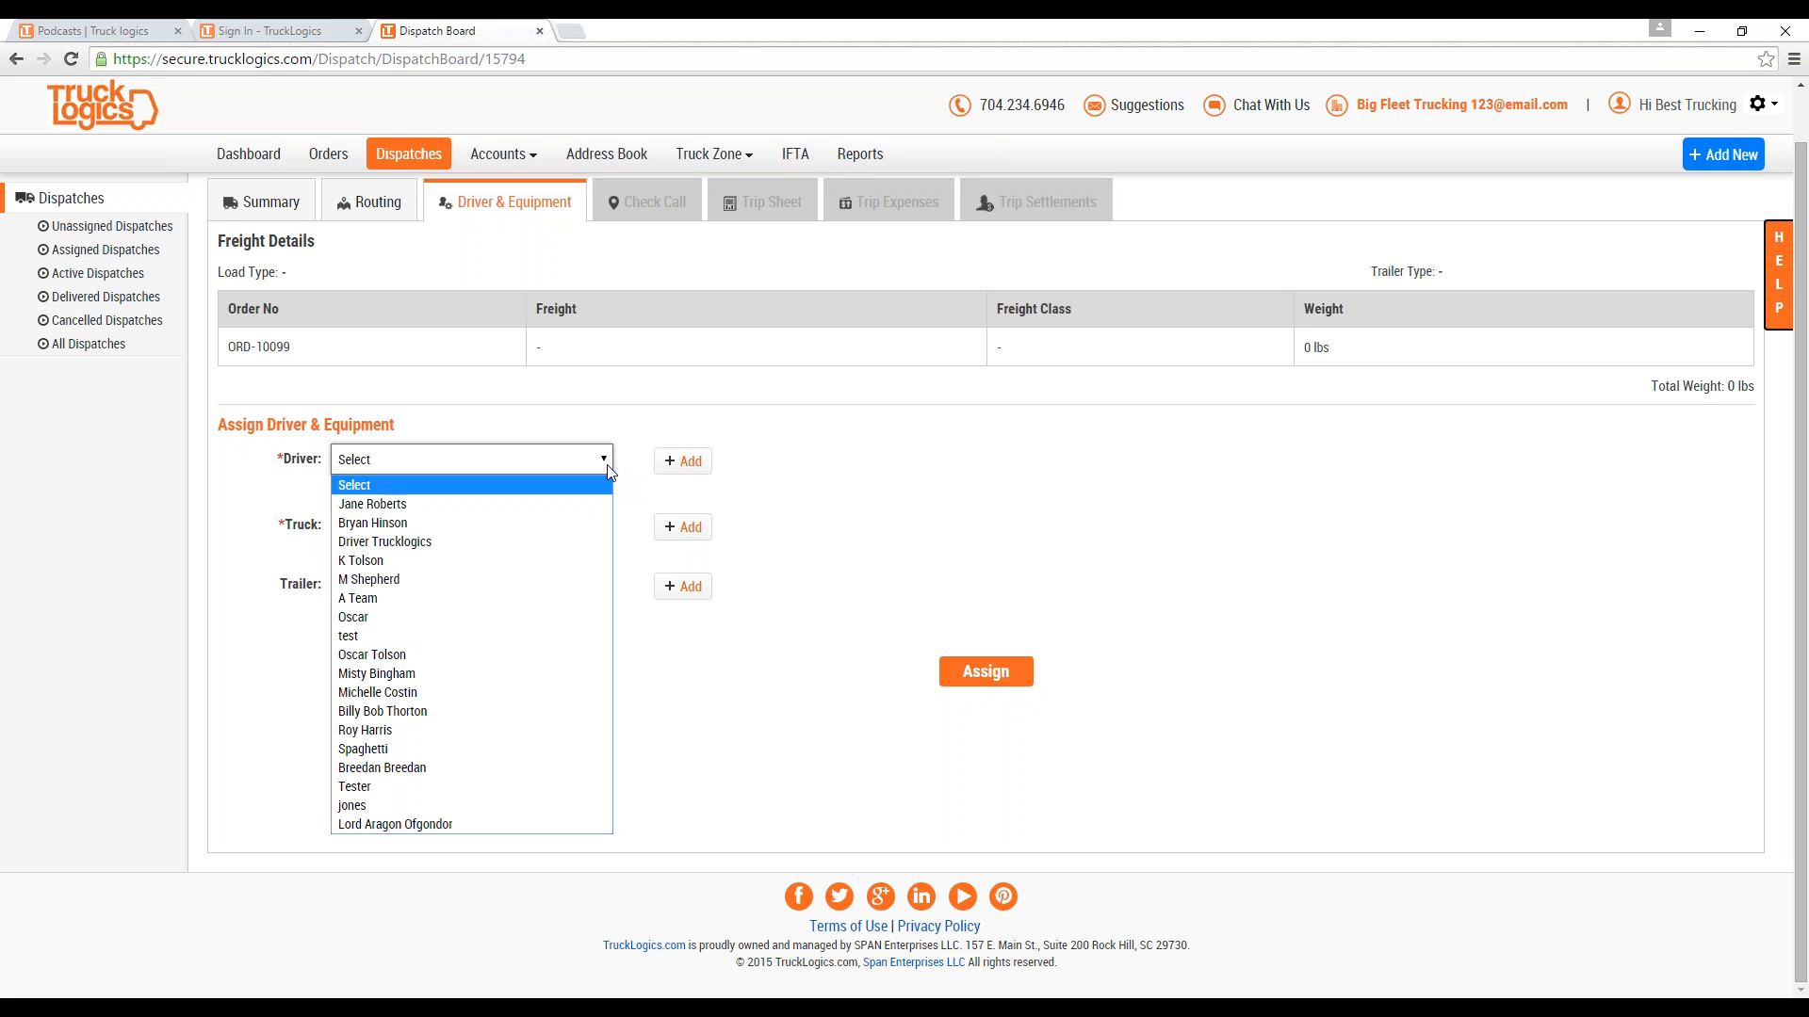
left_click(394, 531)
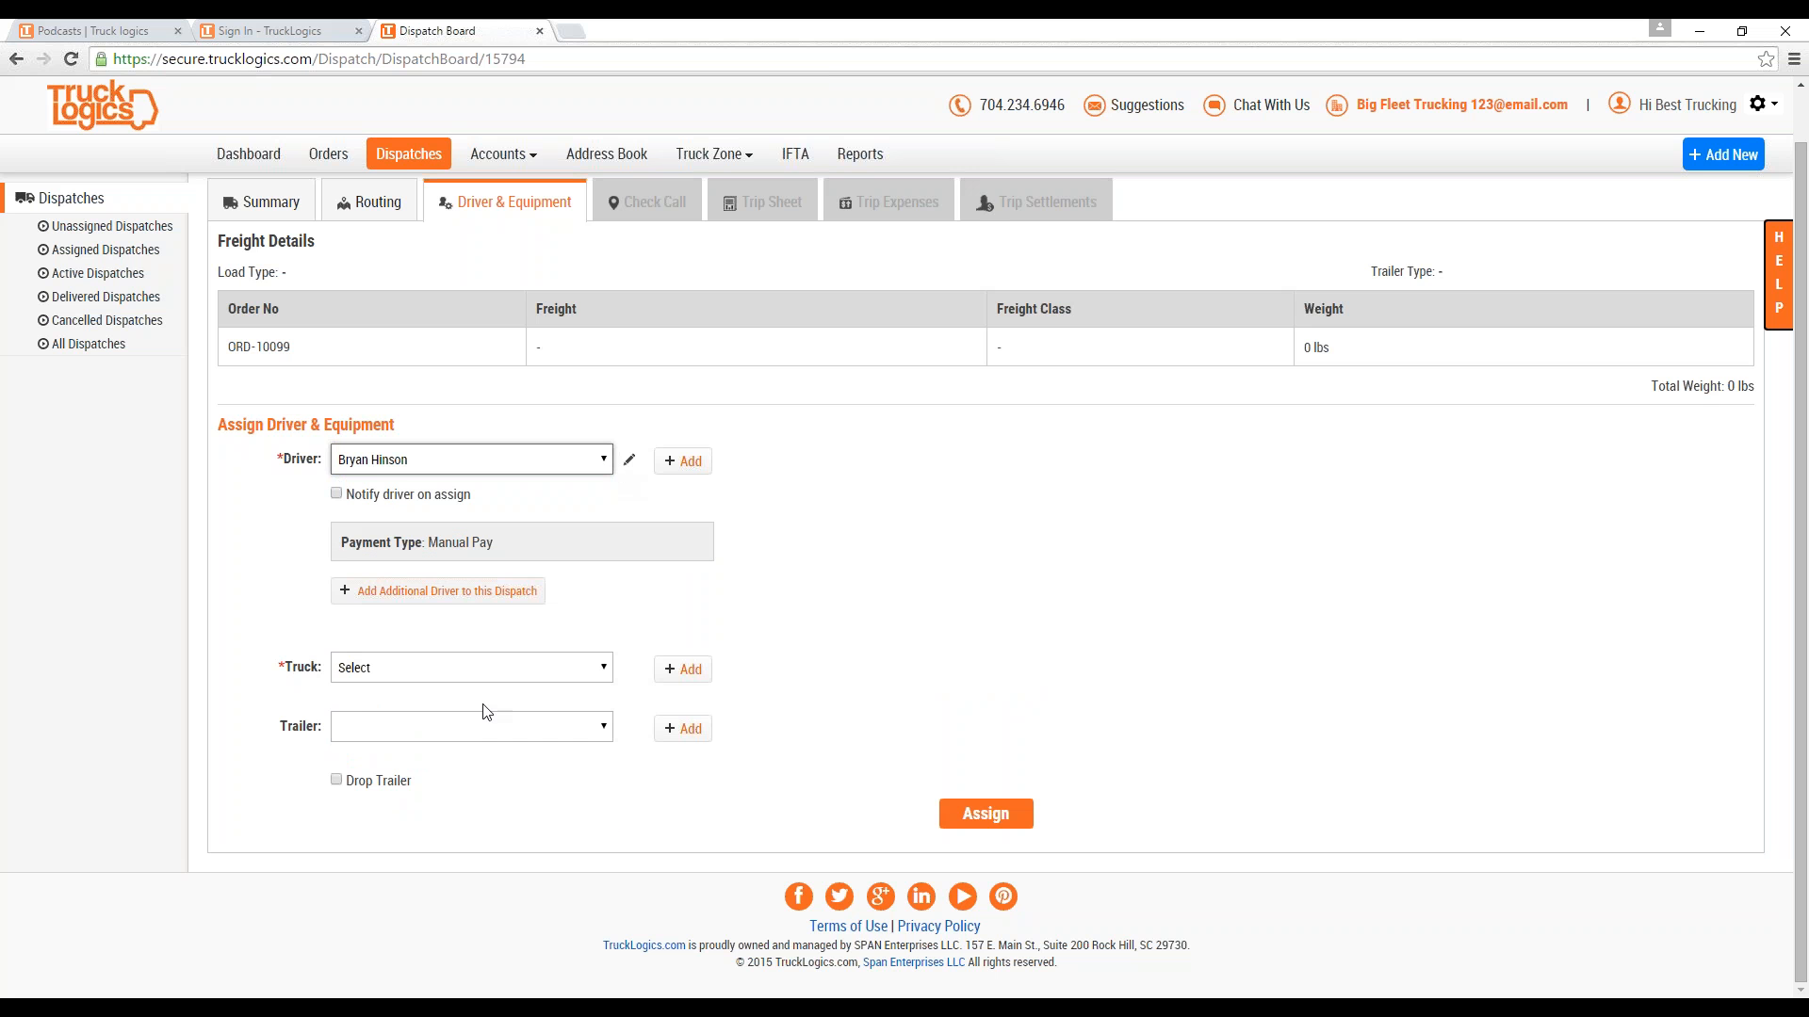
left_click(393, 680)
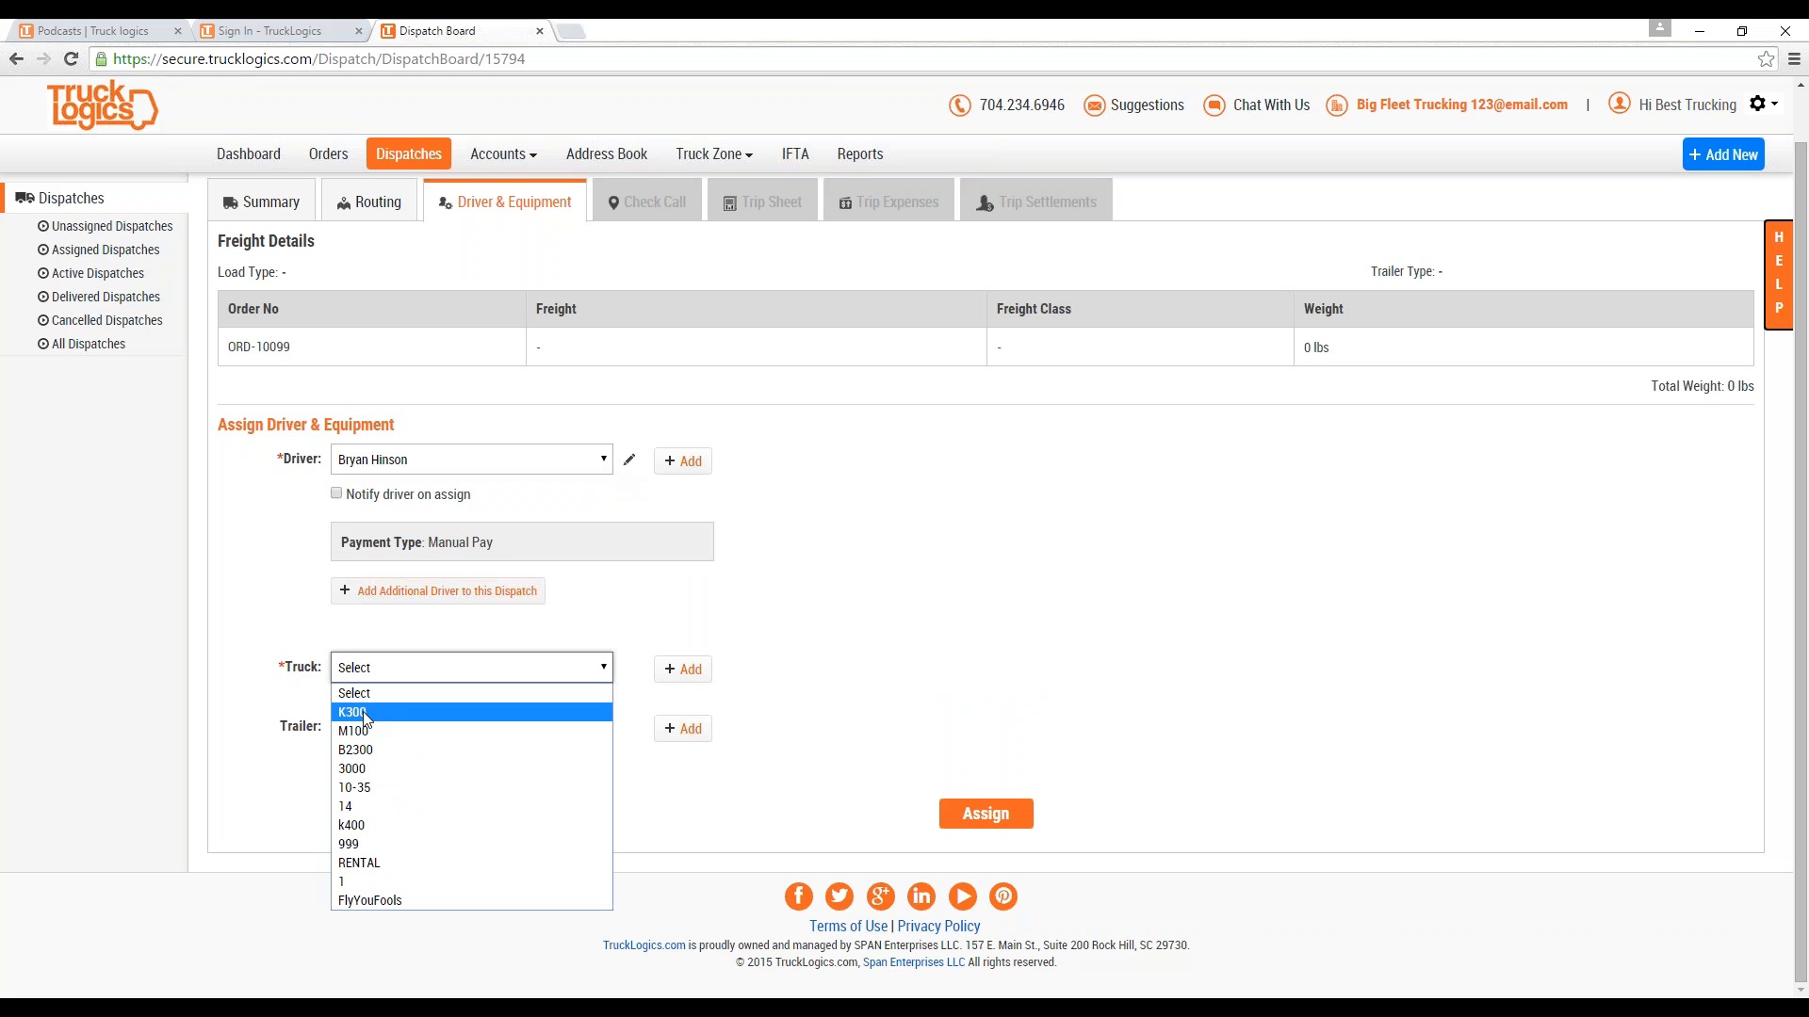
left_click(368, 720)
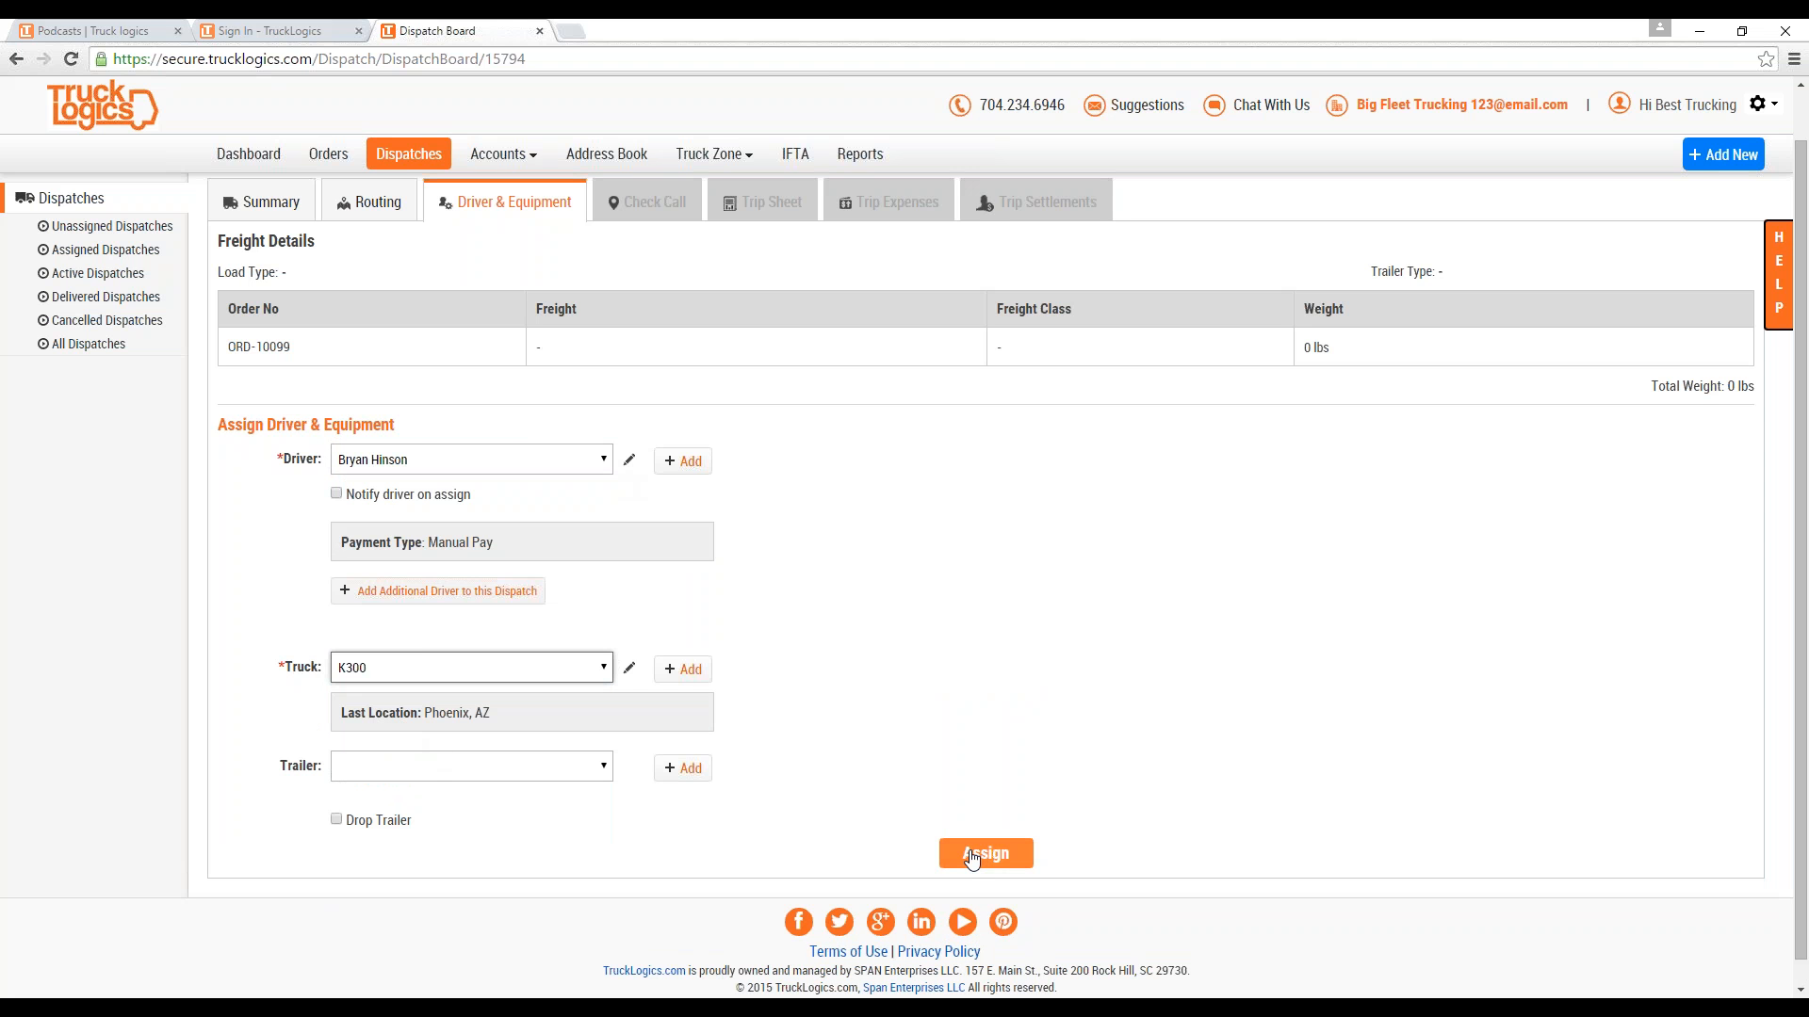
left_click(972, 856)
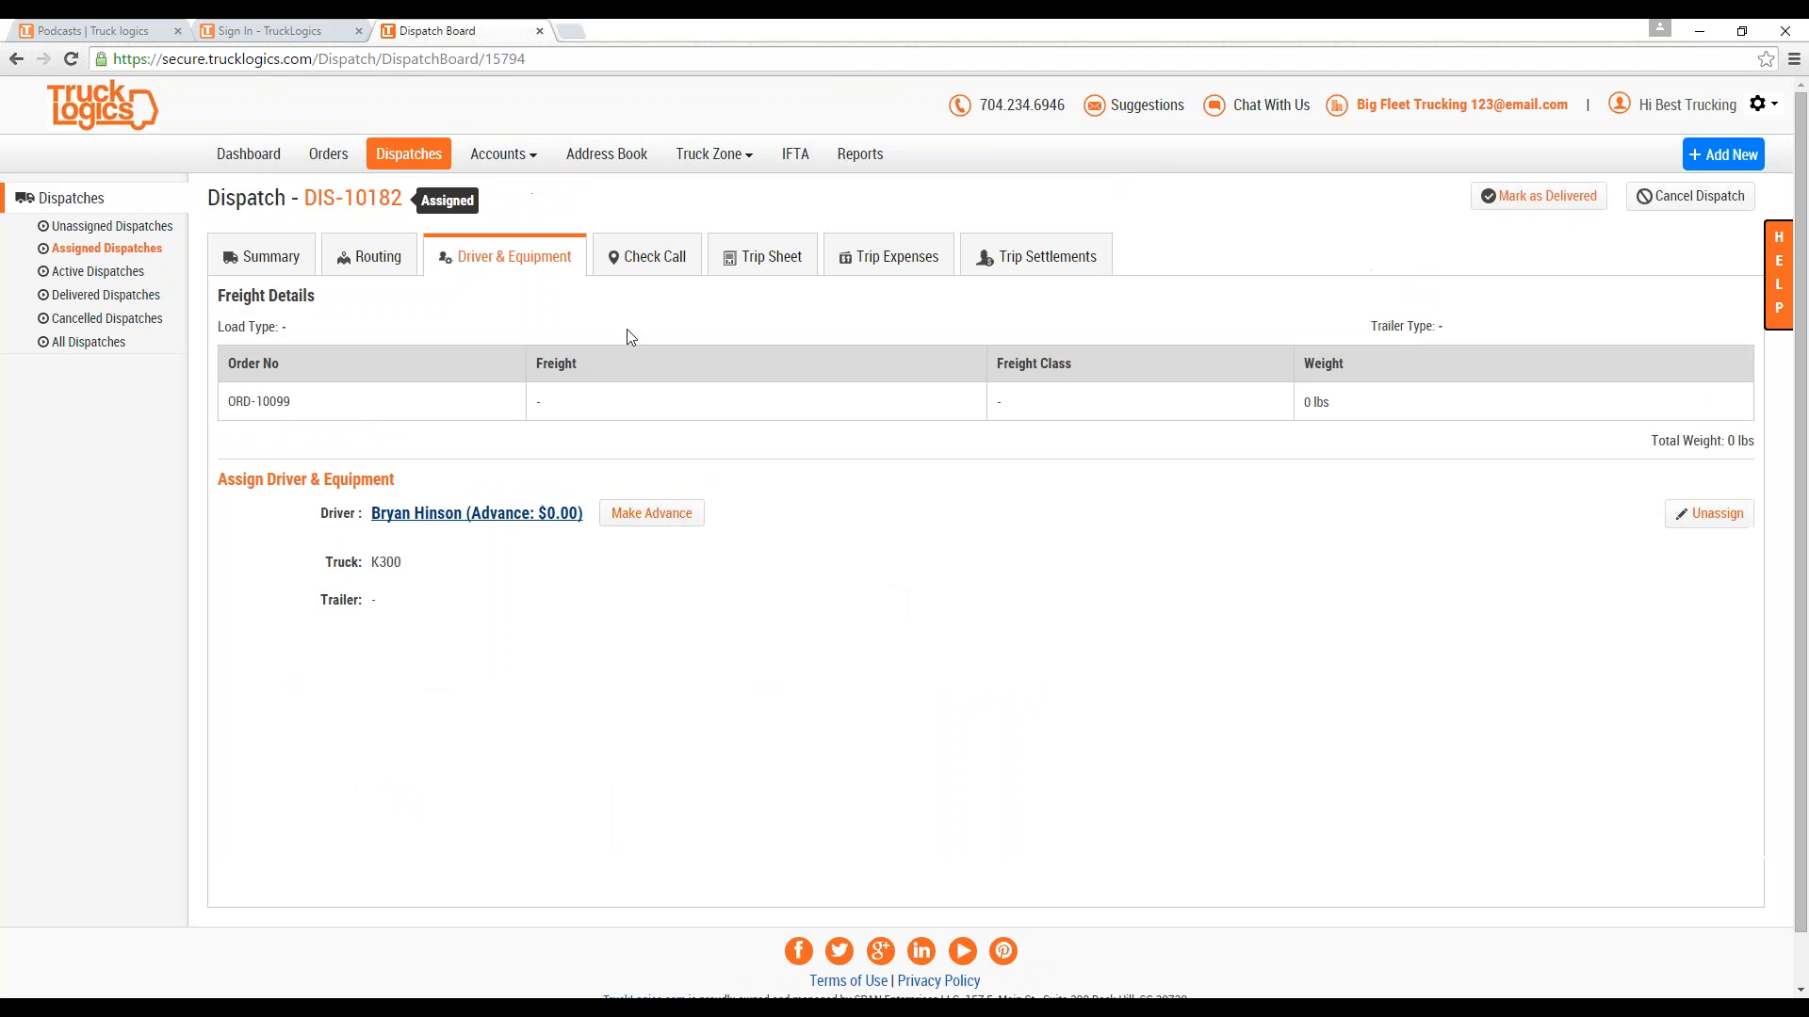
Start a check call for the dispatch with the Starting Trip activity and Rock Hill, SC, United States as the starting location.
left_click(639, 270)
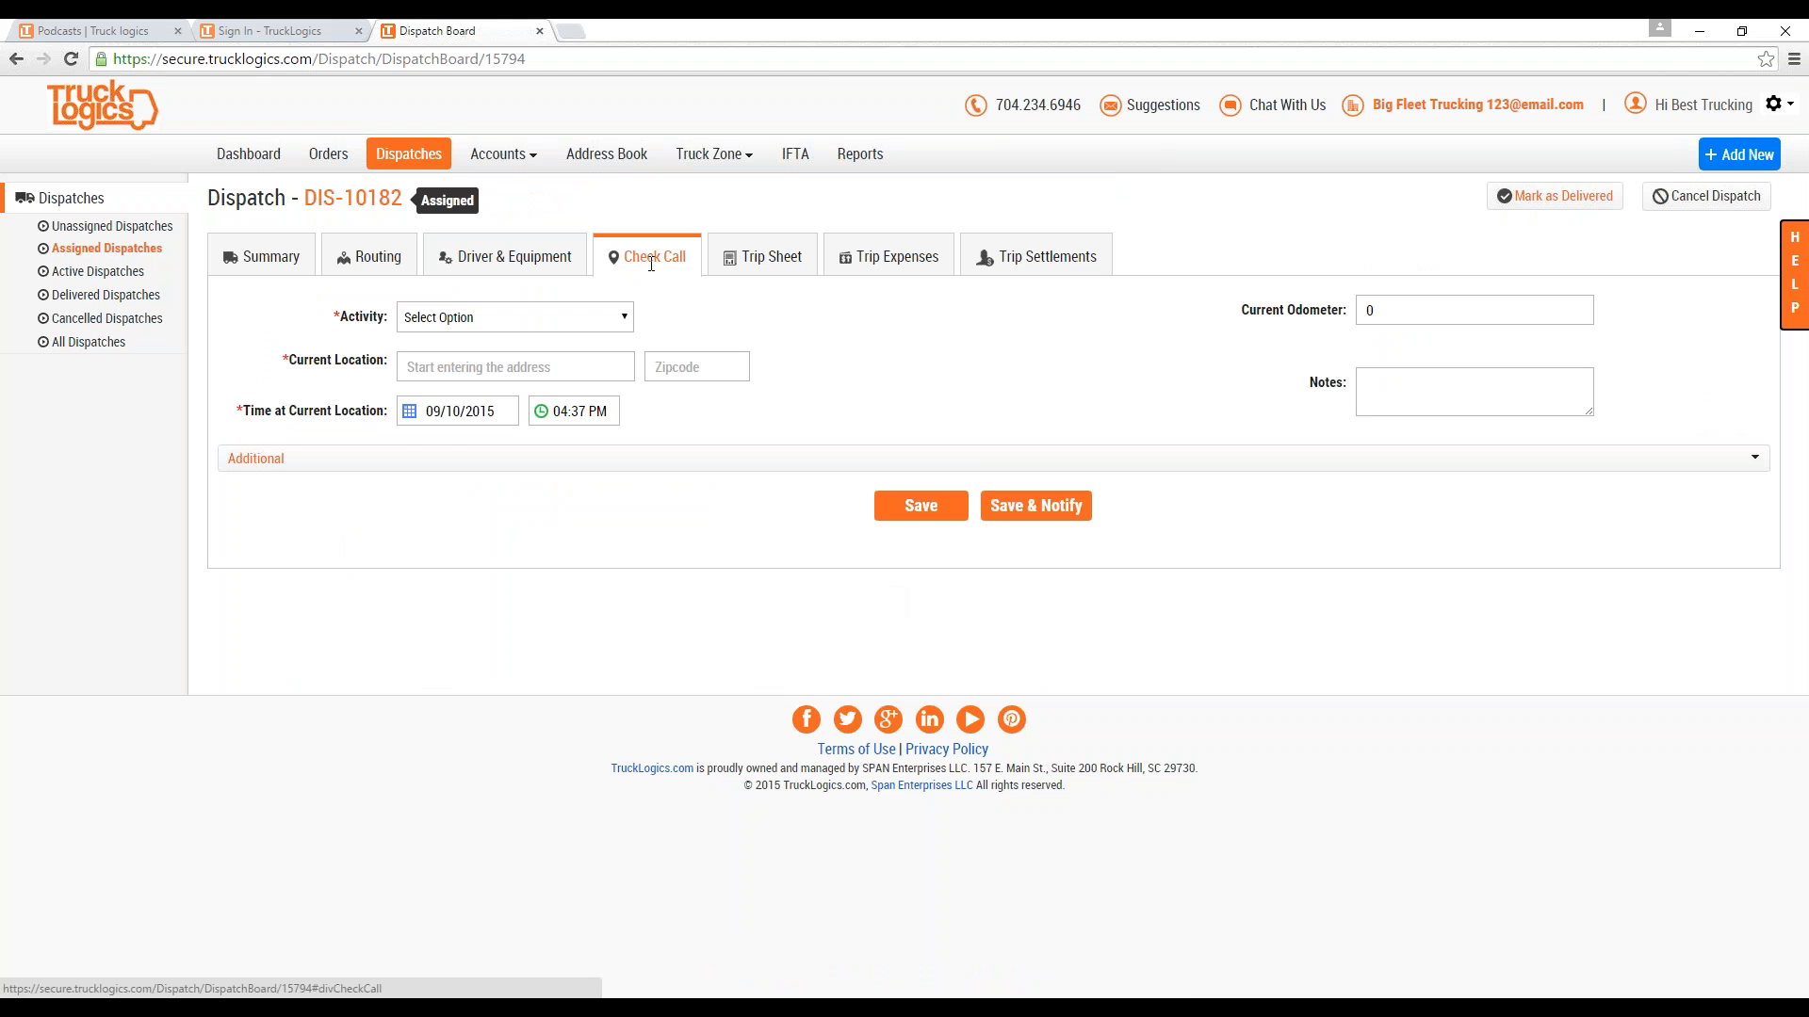
left_click(623, 318)
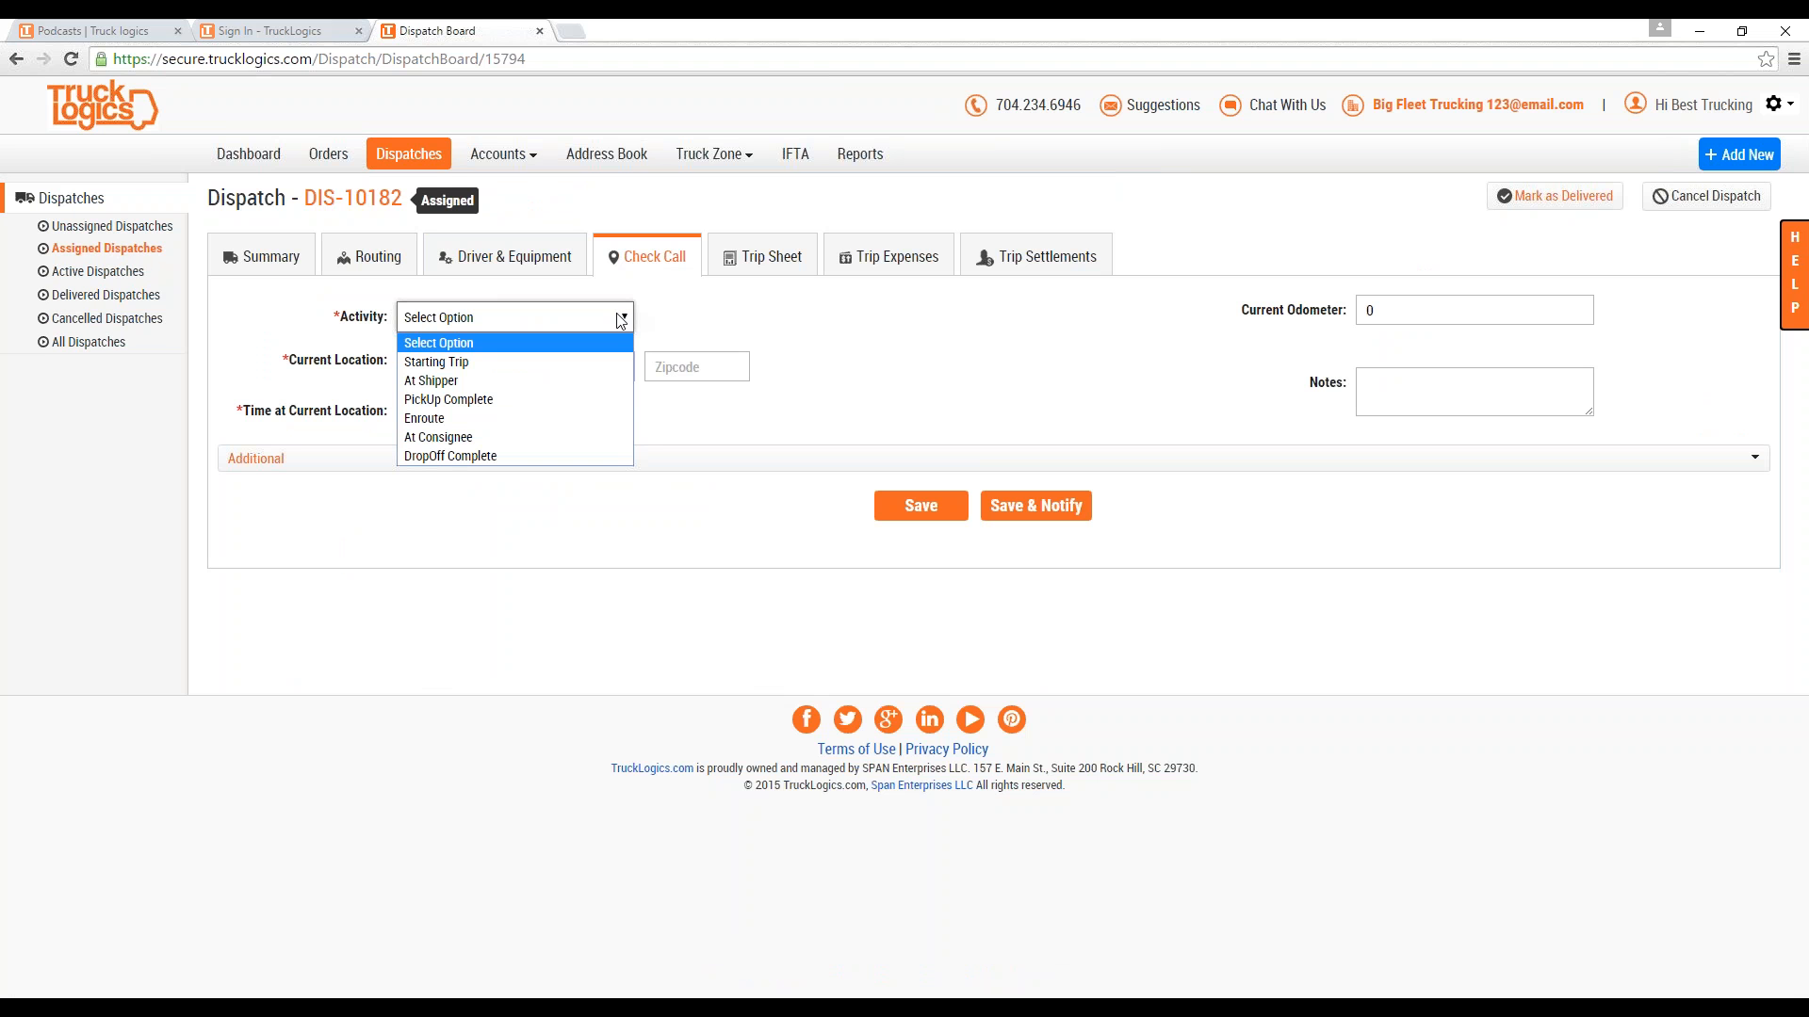
left_click(471, 362)
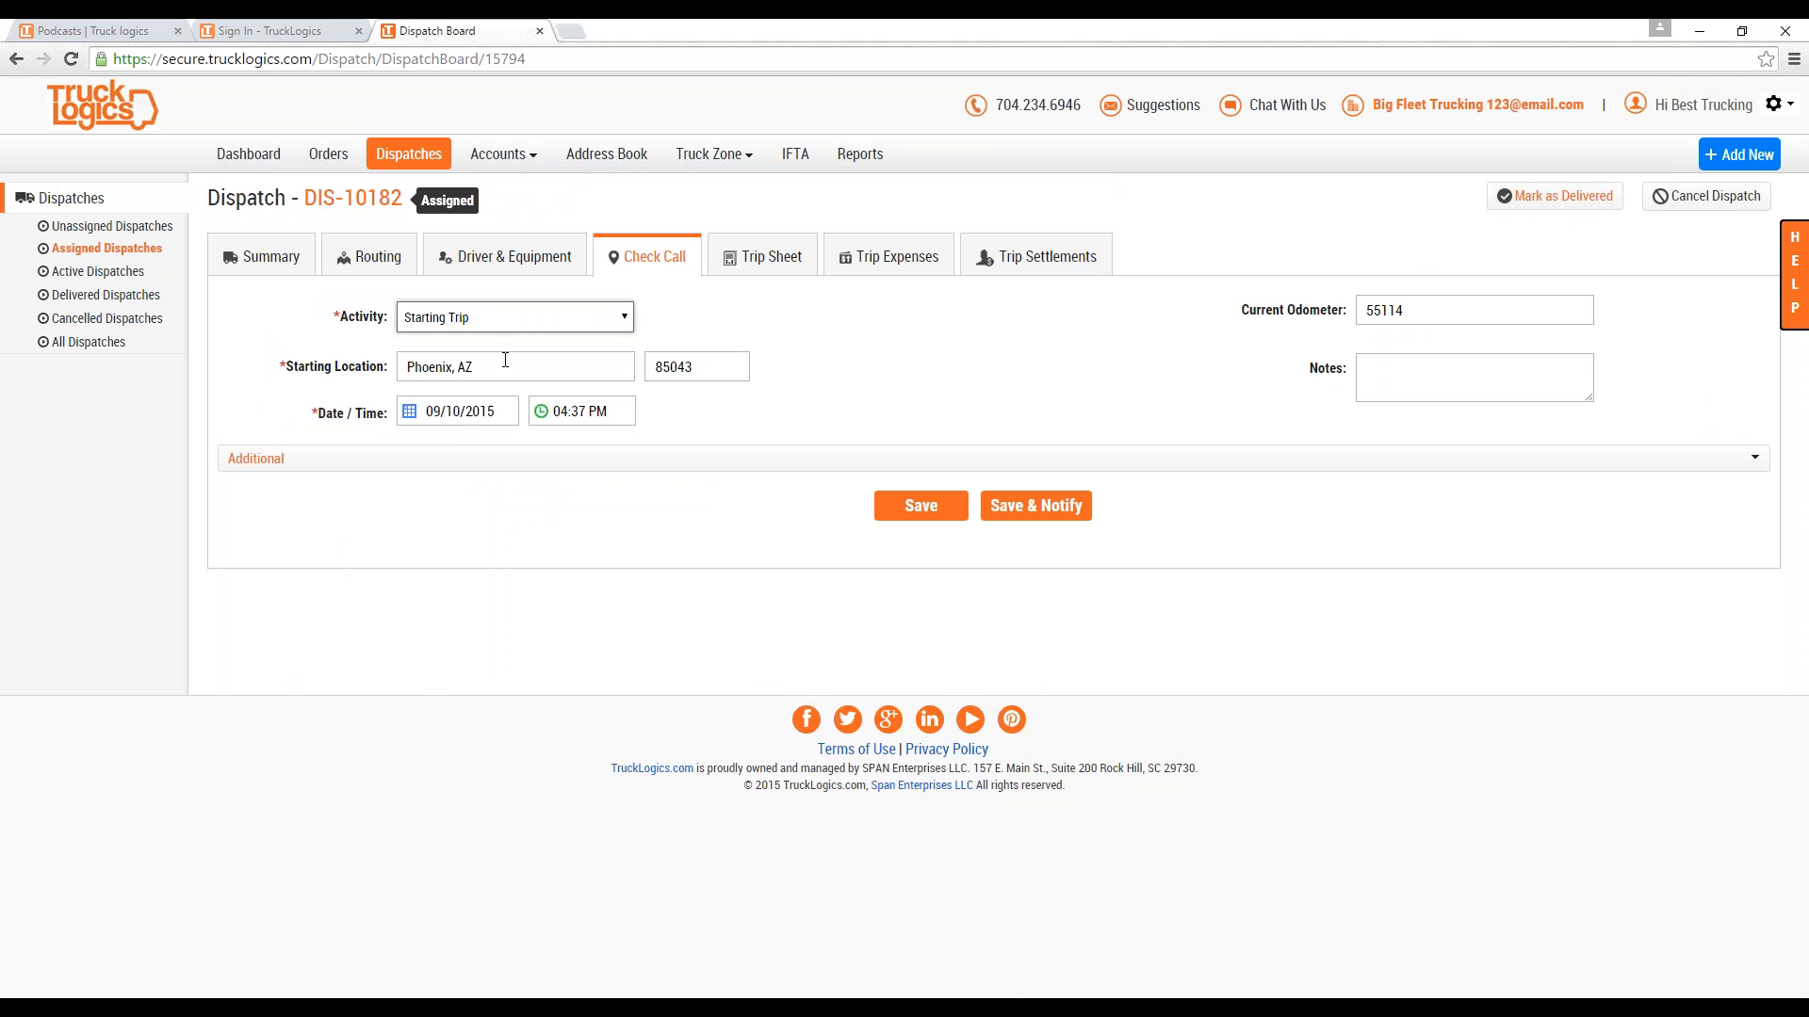
left_click(505, 360)
left_click_drag(501, 361, 389, 354)
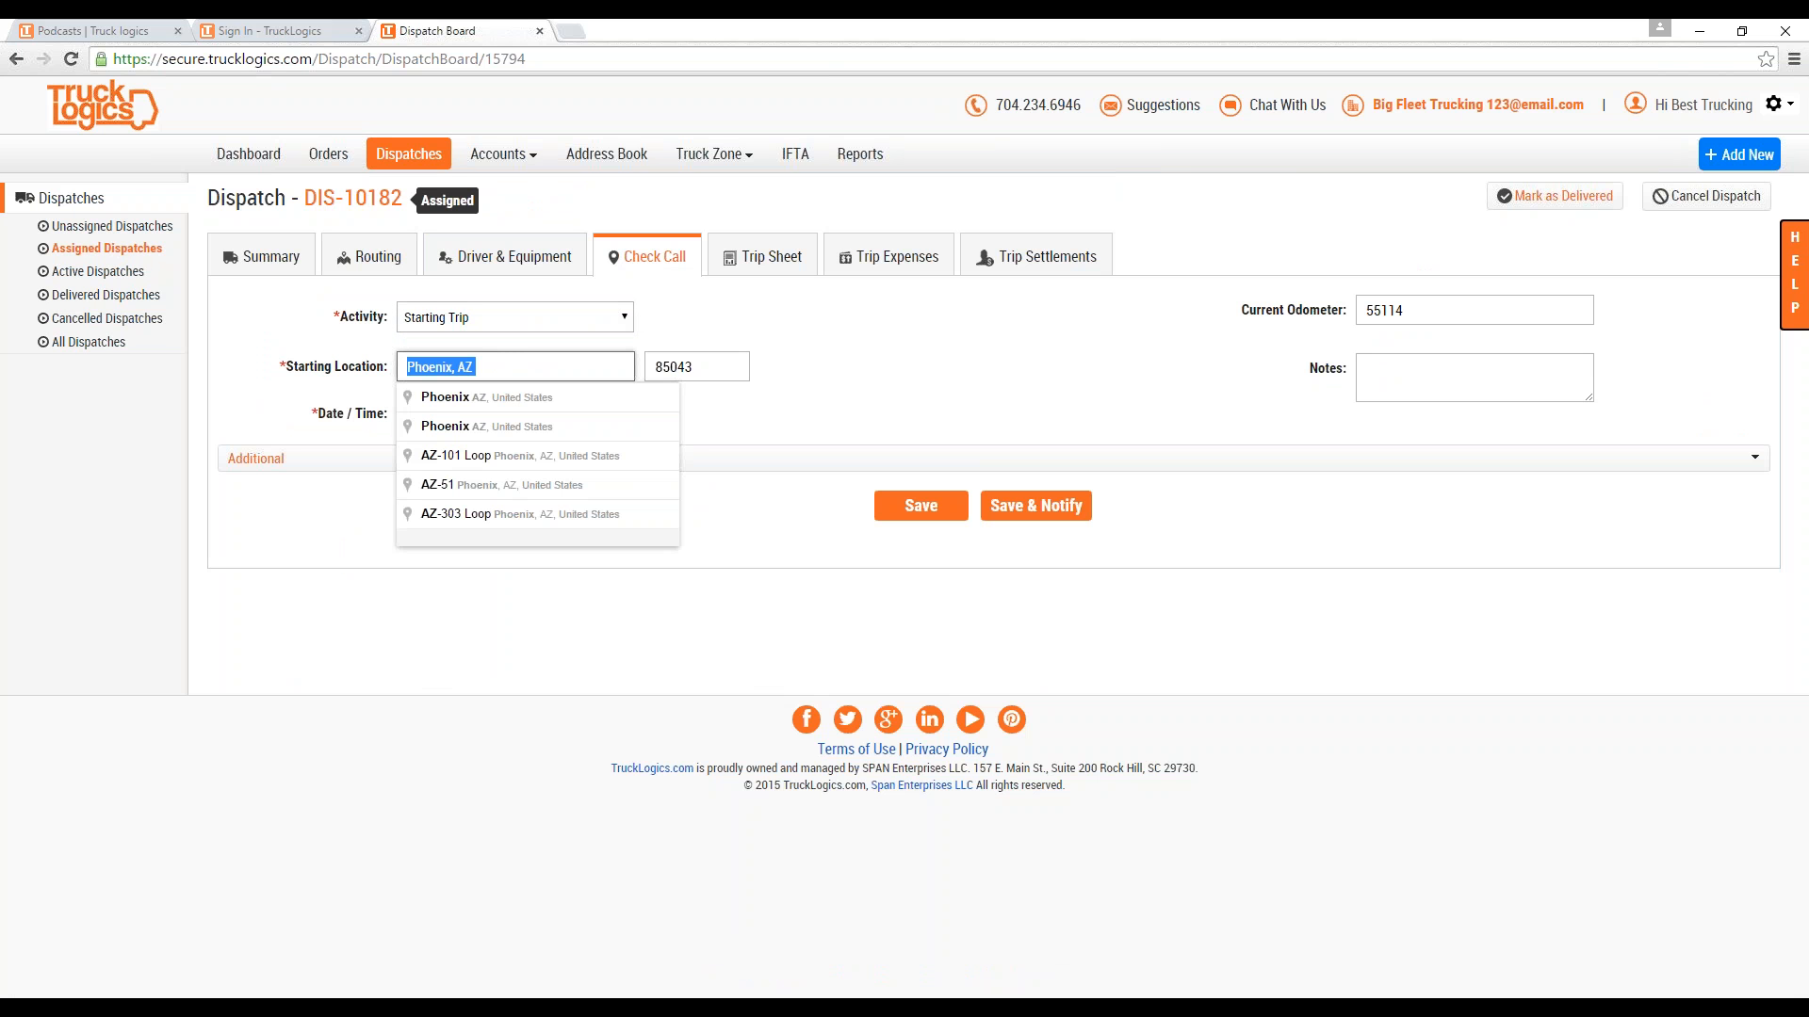
type("rock")
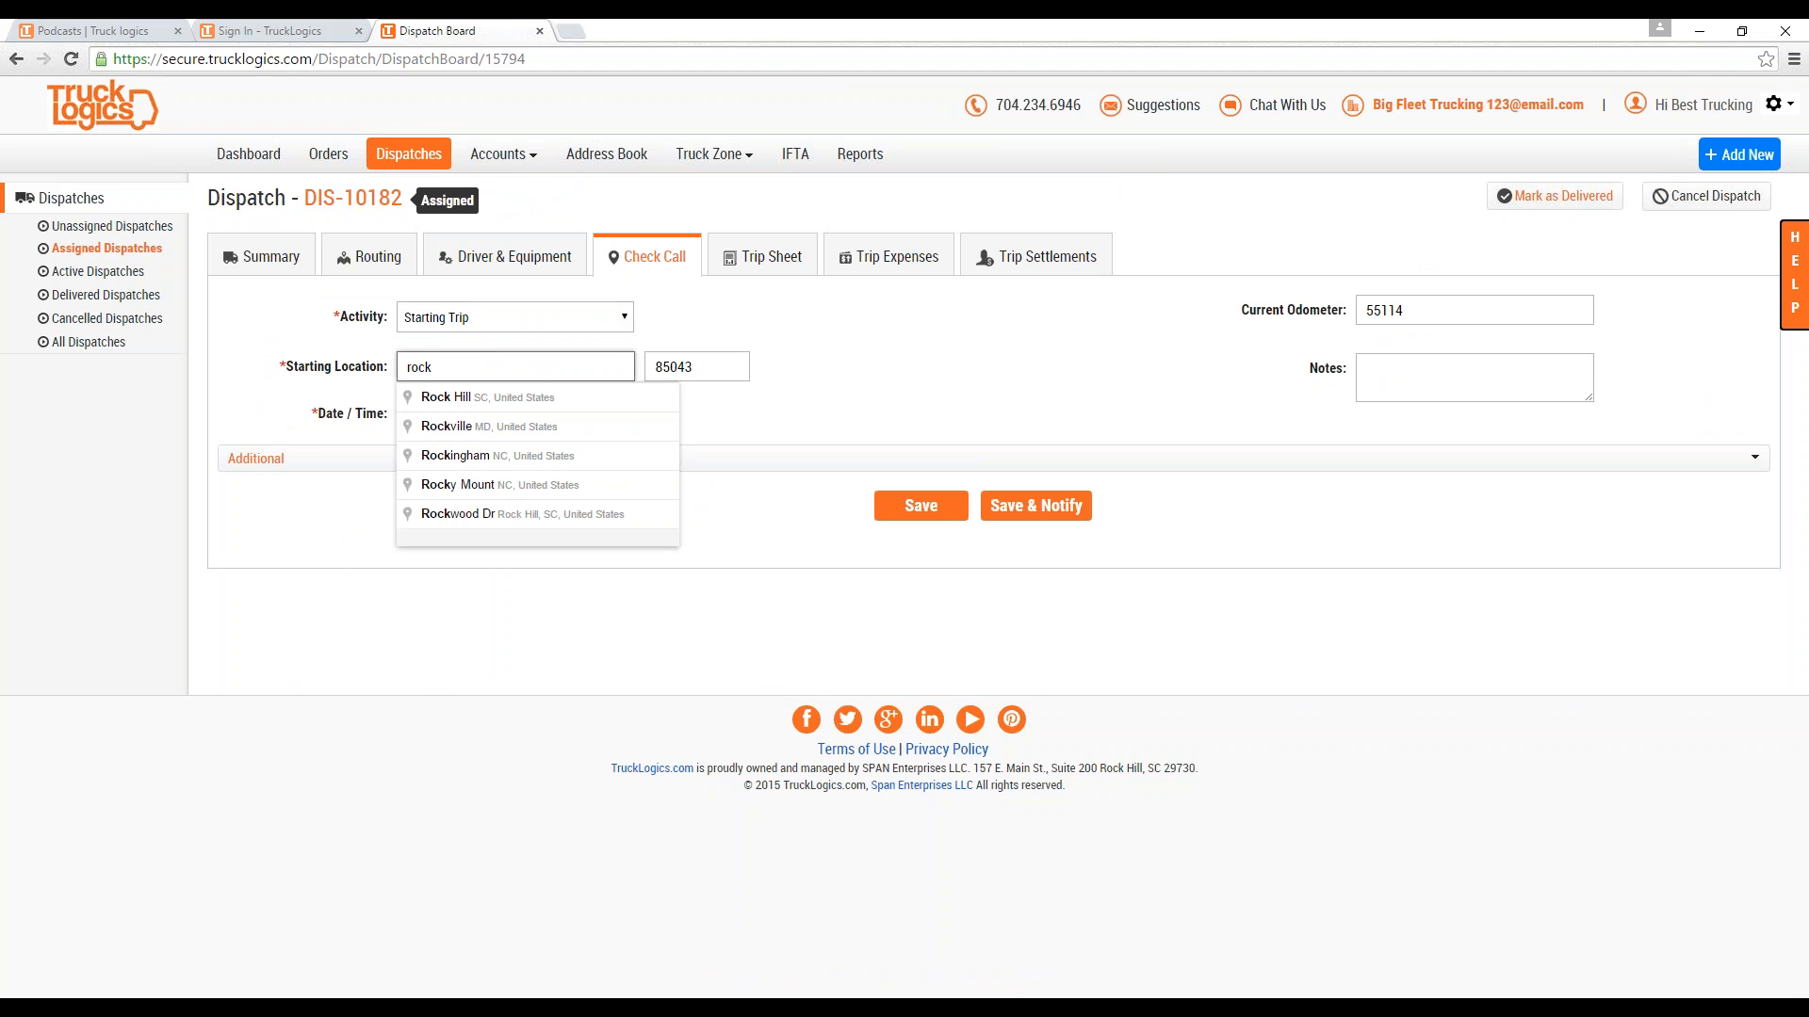
left_click(495, 398)
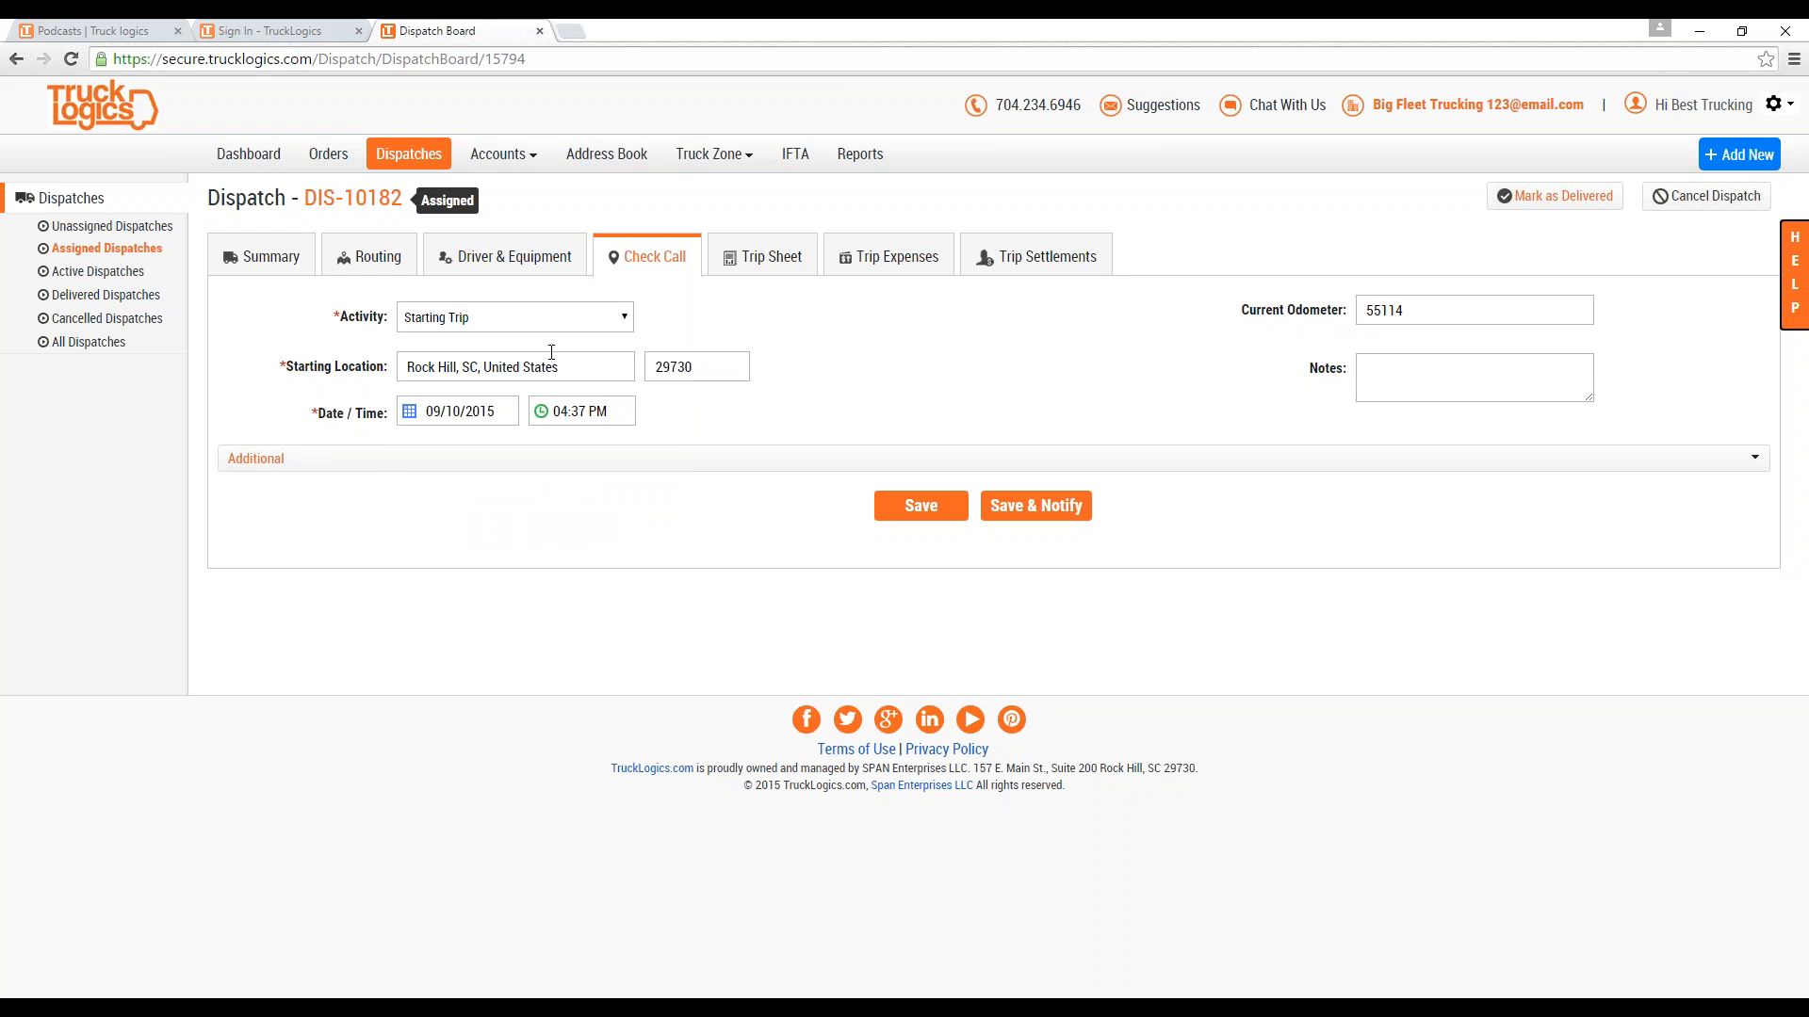
Set the check call's date and time to 09/11/2015 01:00 PM and save it.
left_click(475, 418)
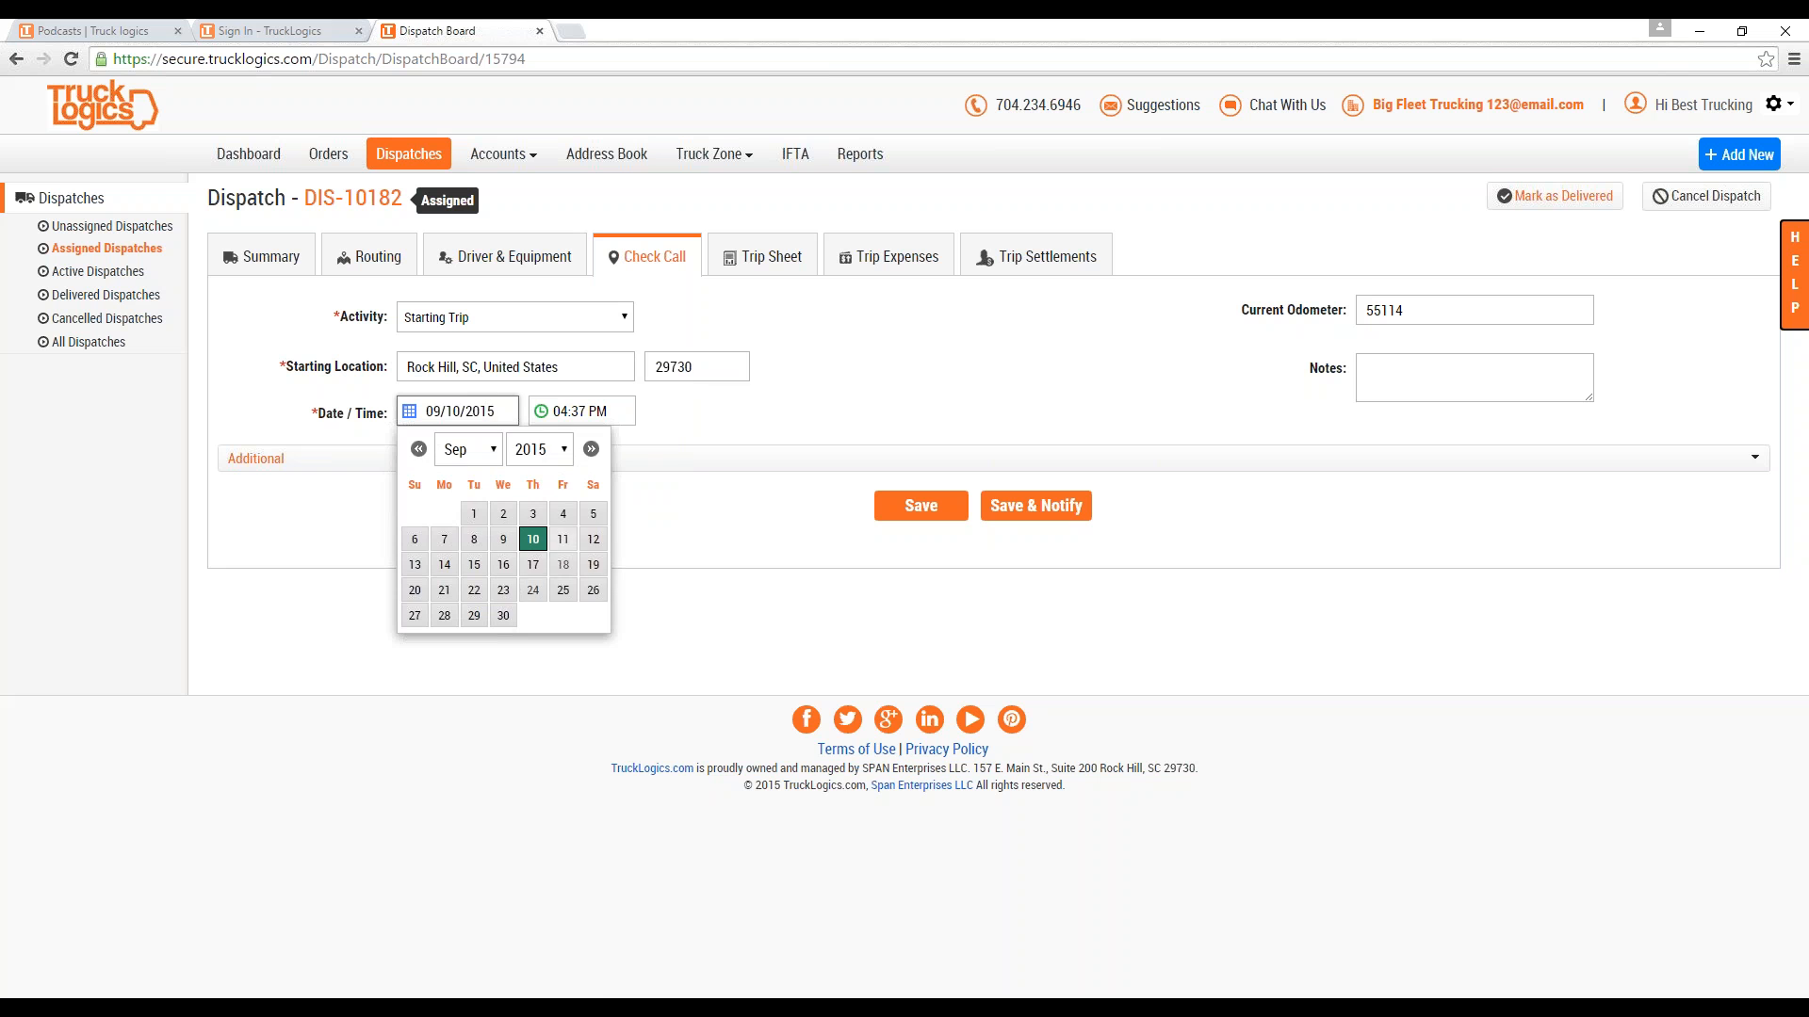
left_click(563, 539)
left_click(595, 420)
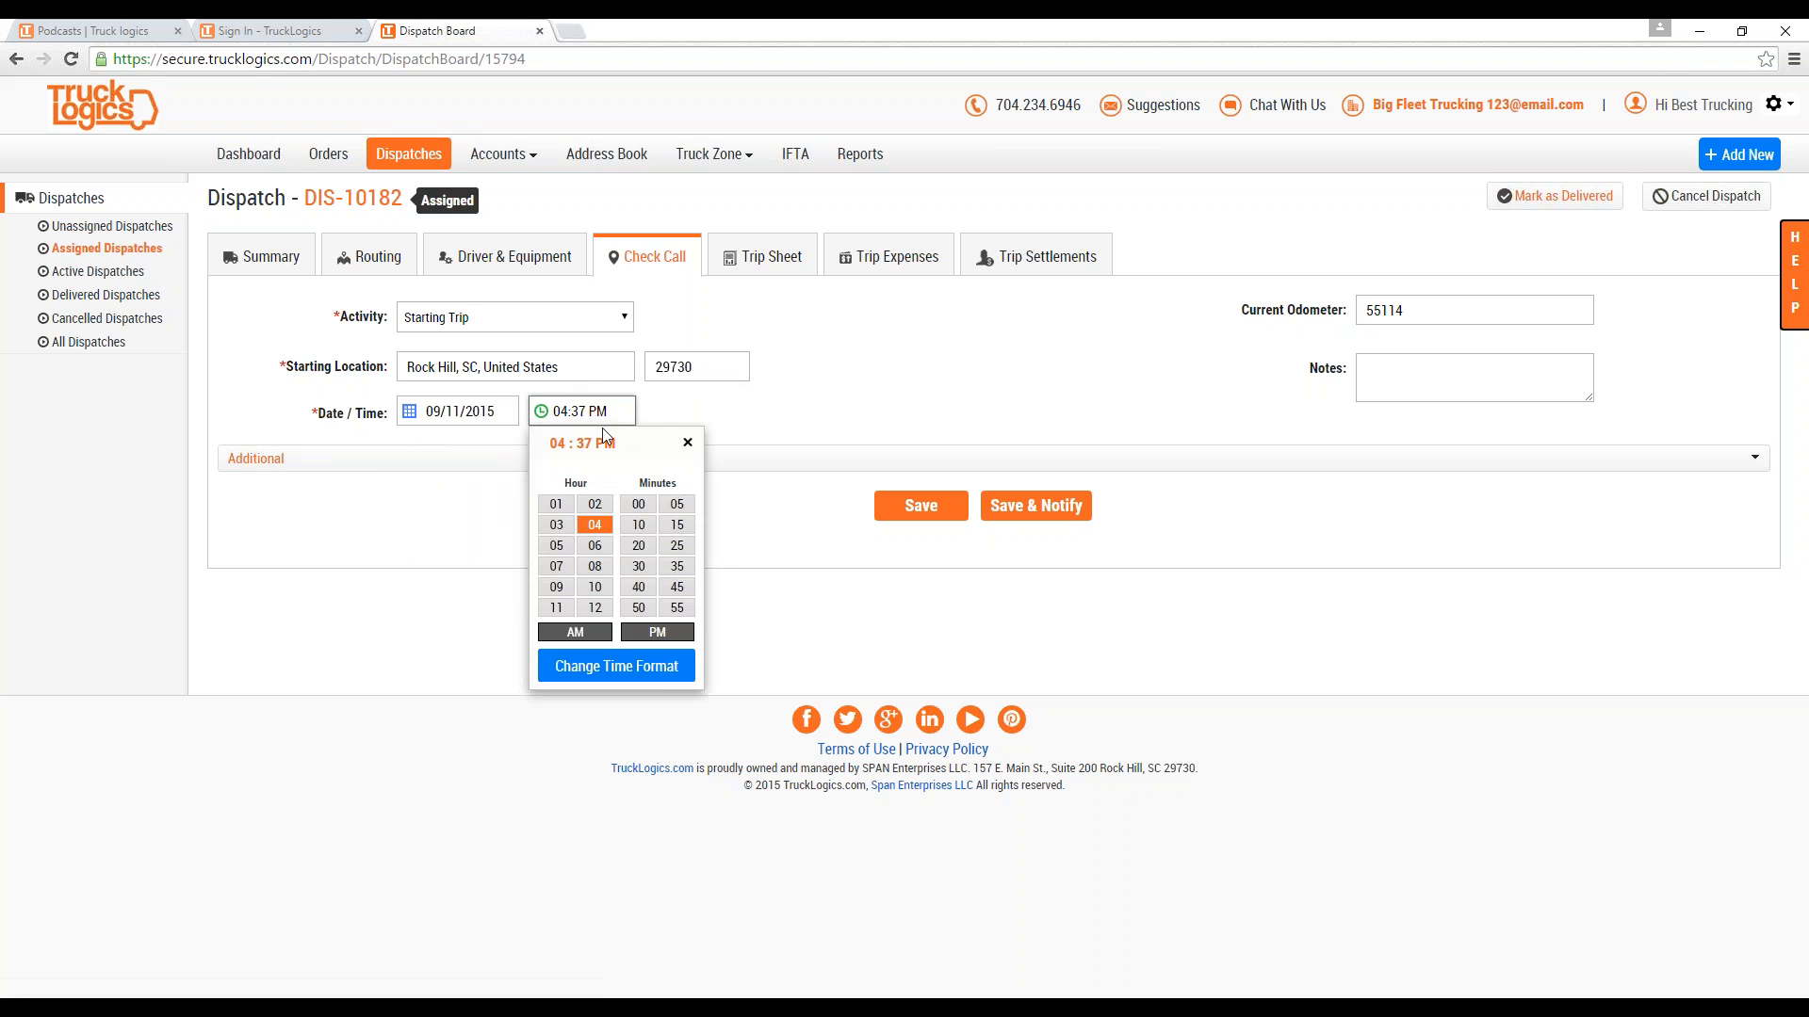
left_click(556, 505)
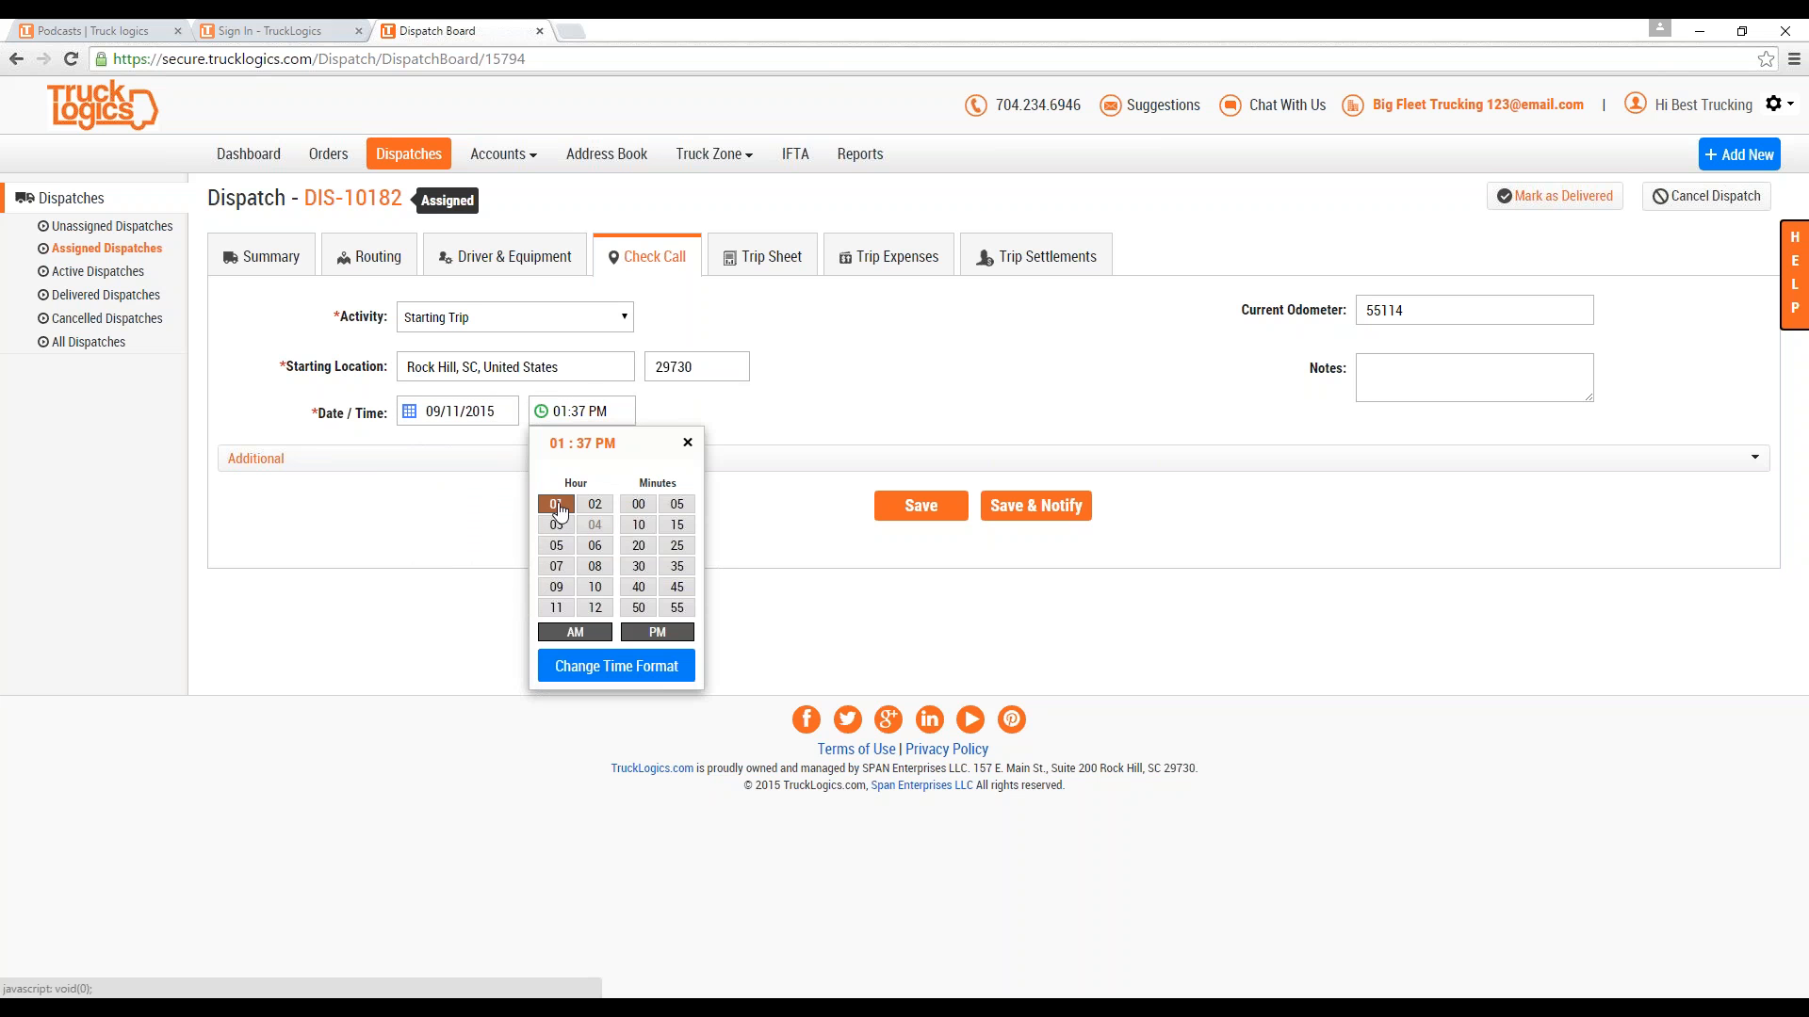
left_click(638, 505)
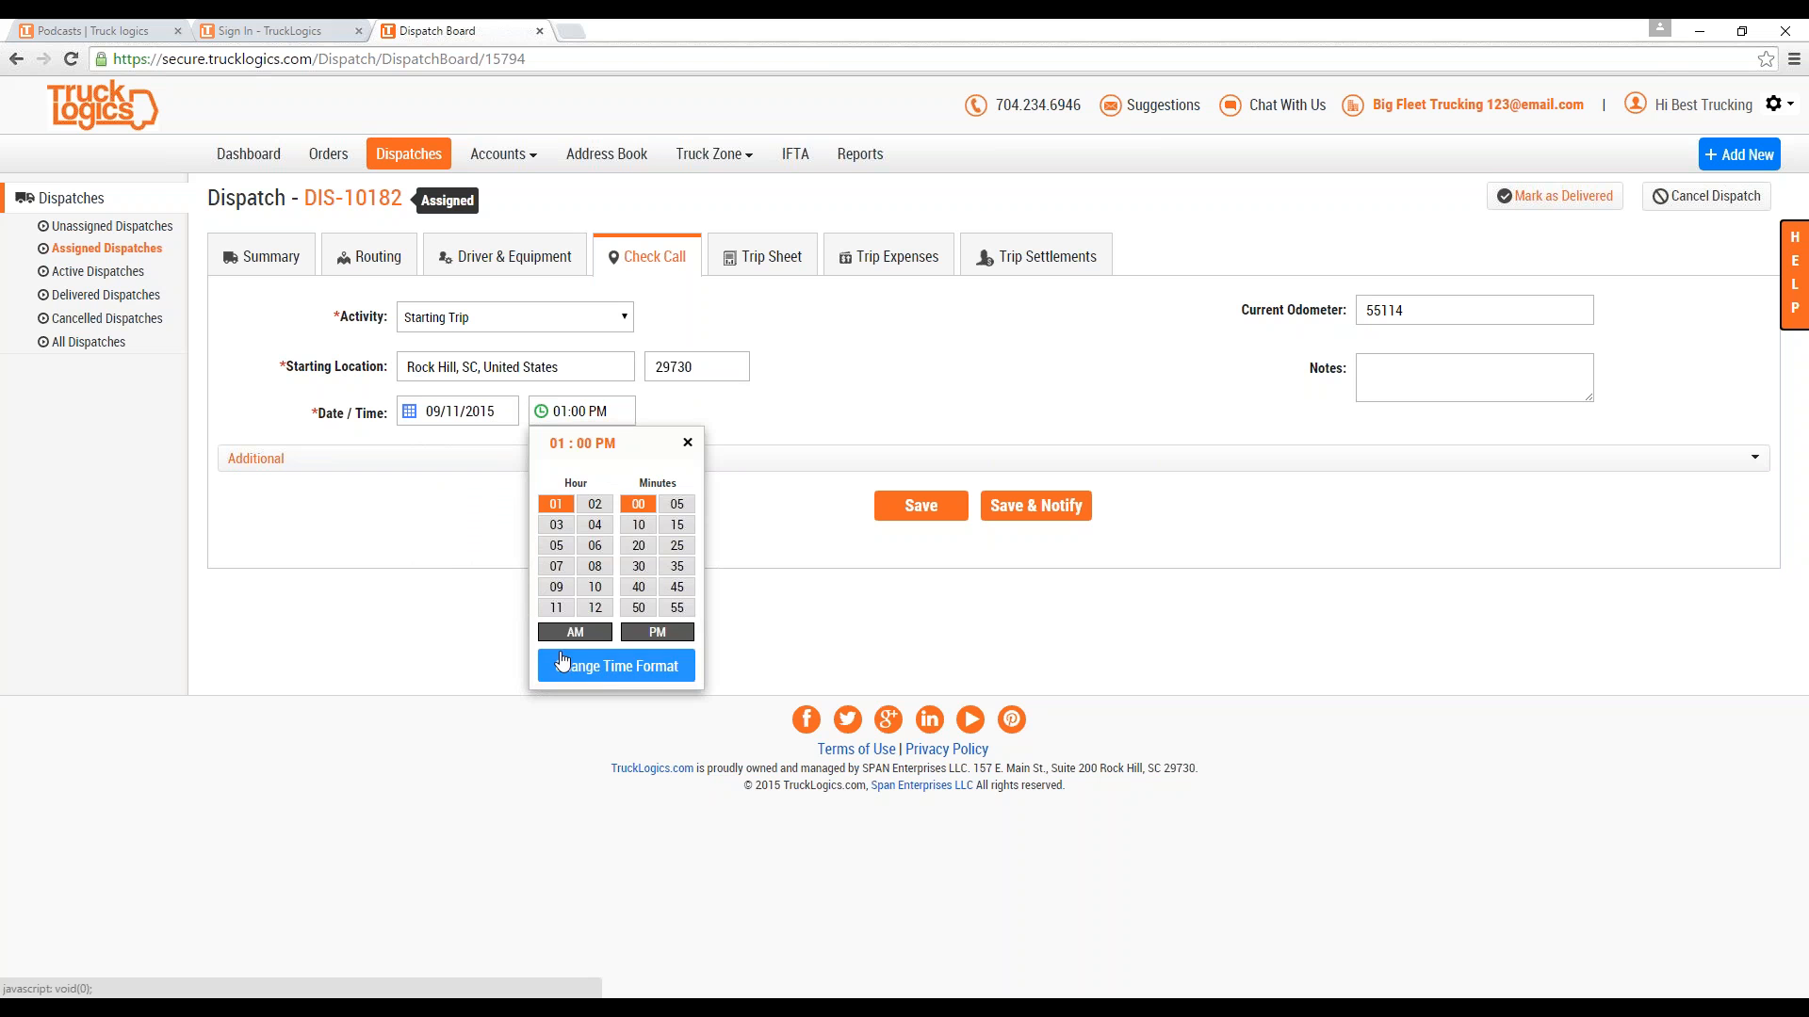
left_click(726, 490)
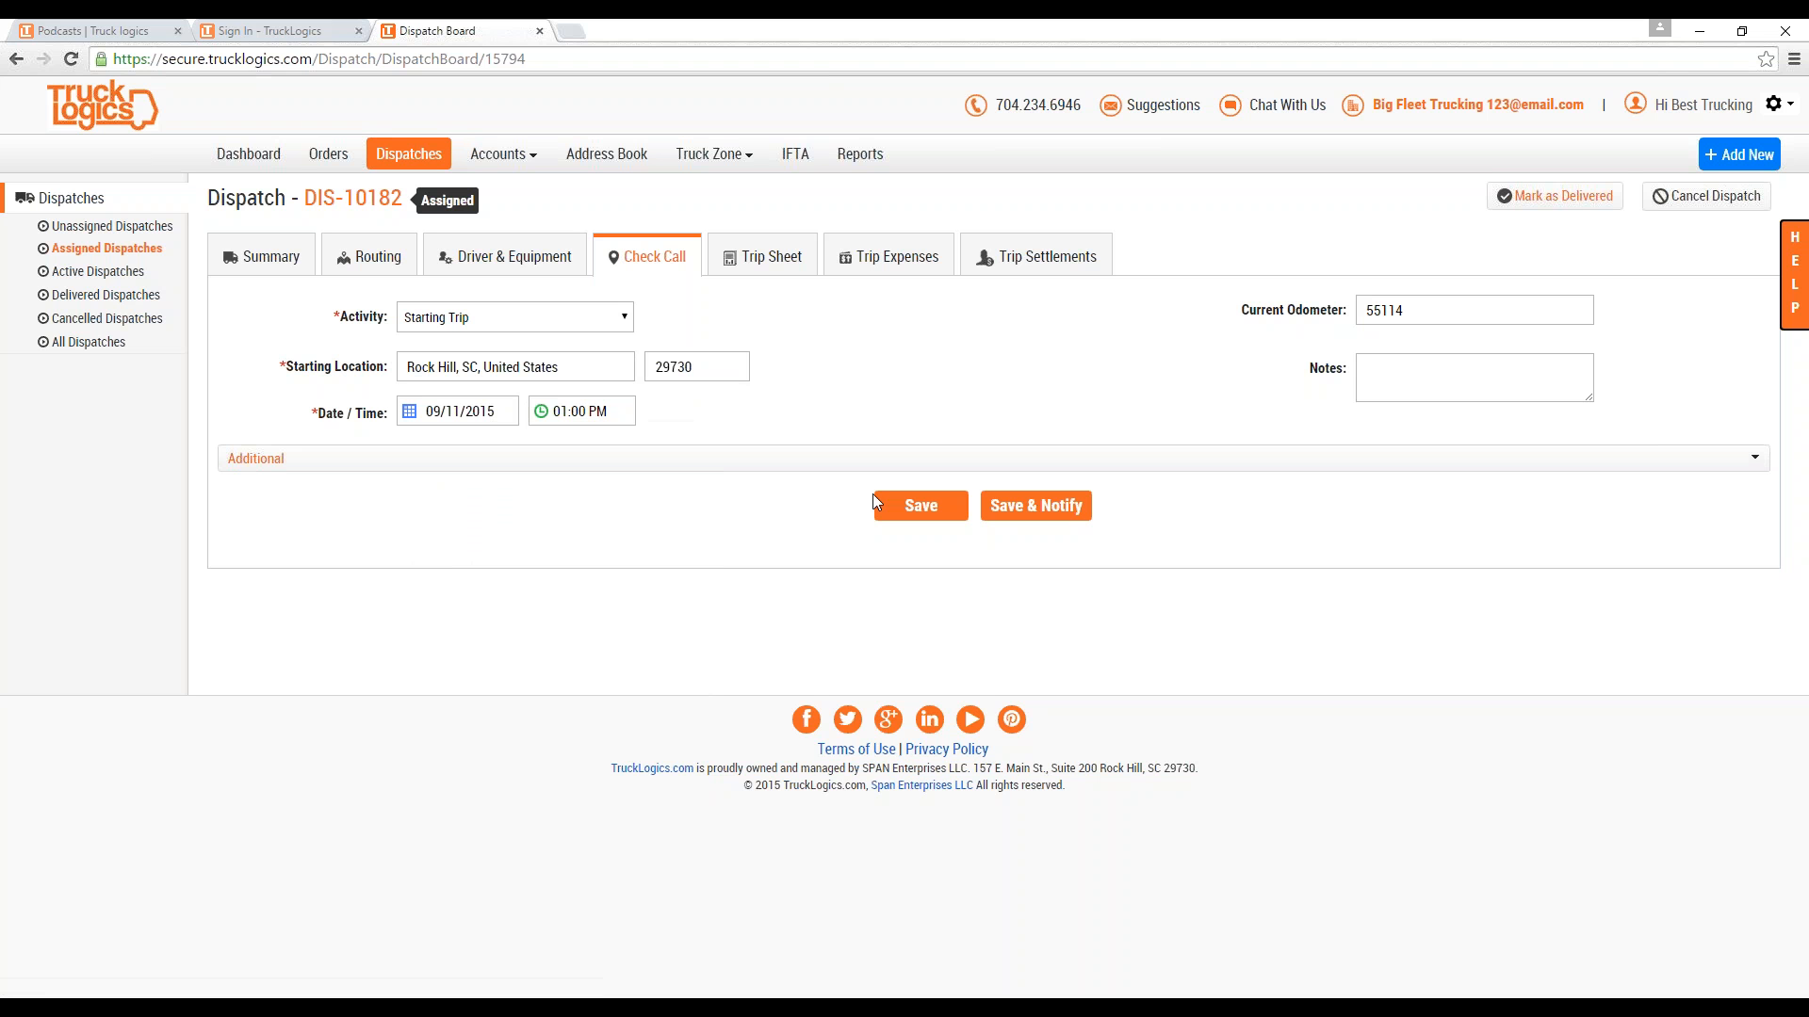
left_click(910, 509)
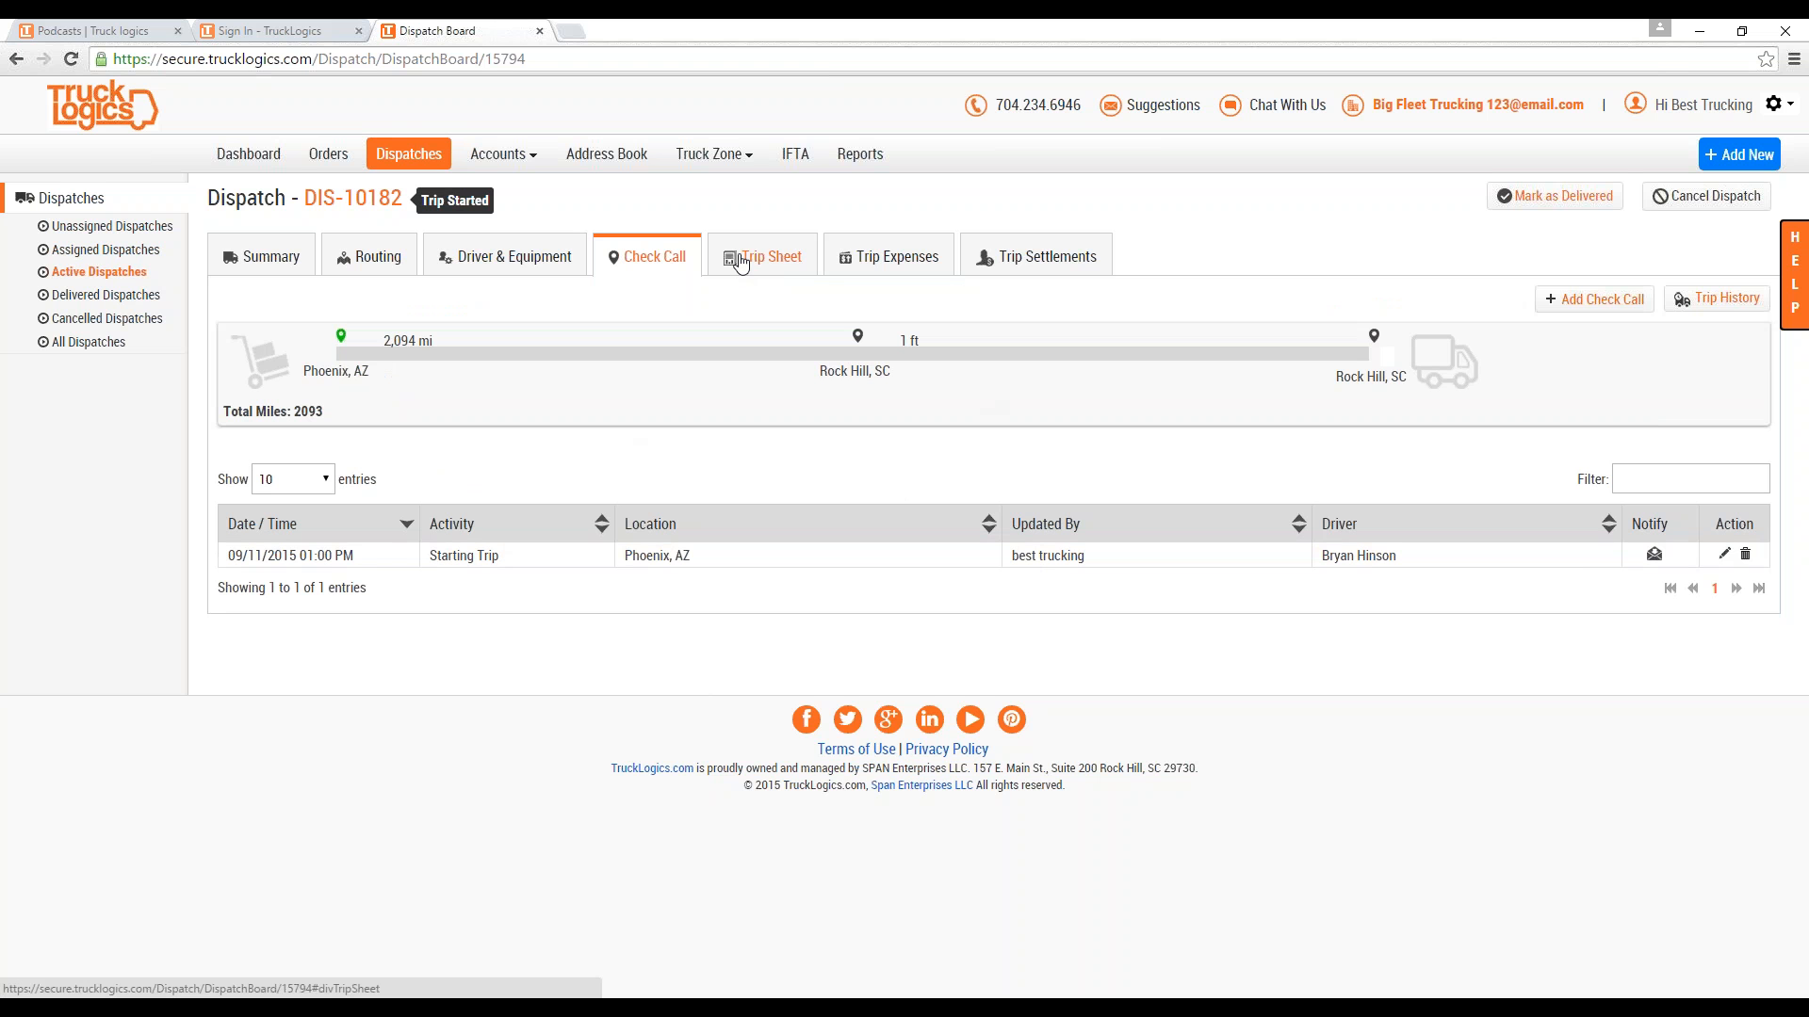
View the dispatch's trip sheet, trip expenses and trip settlements, ending on its summary.
left_click(740, 260)
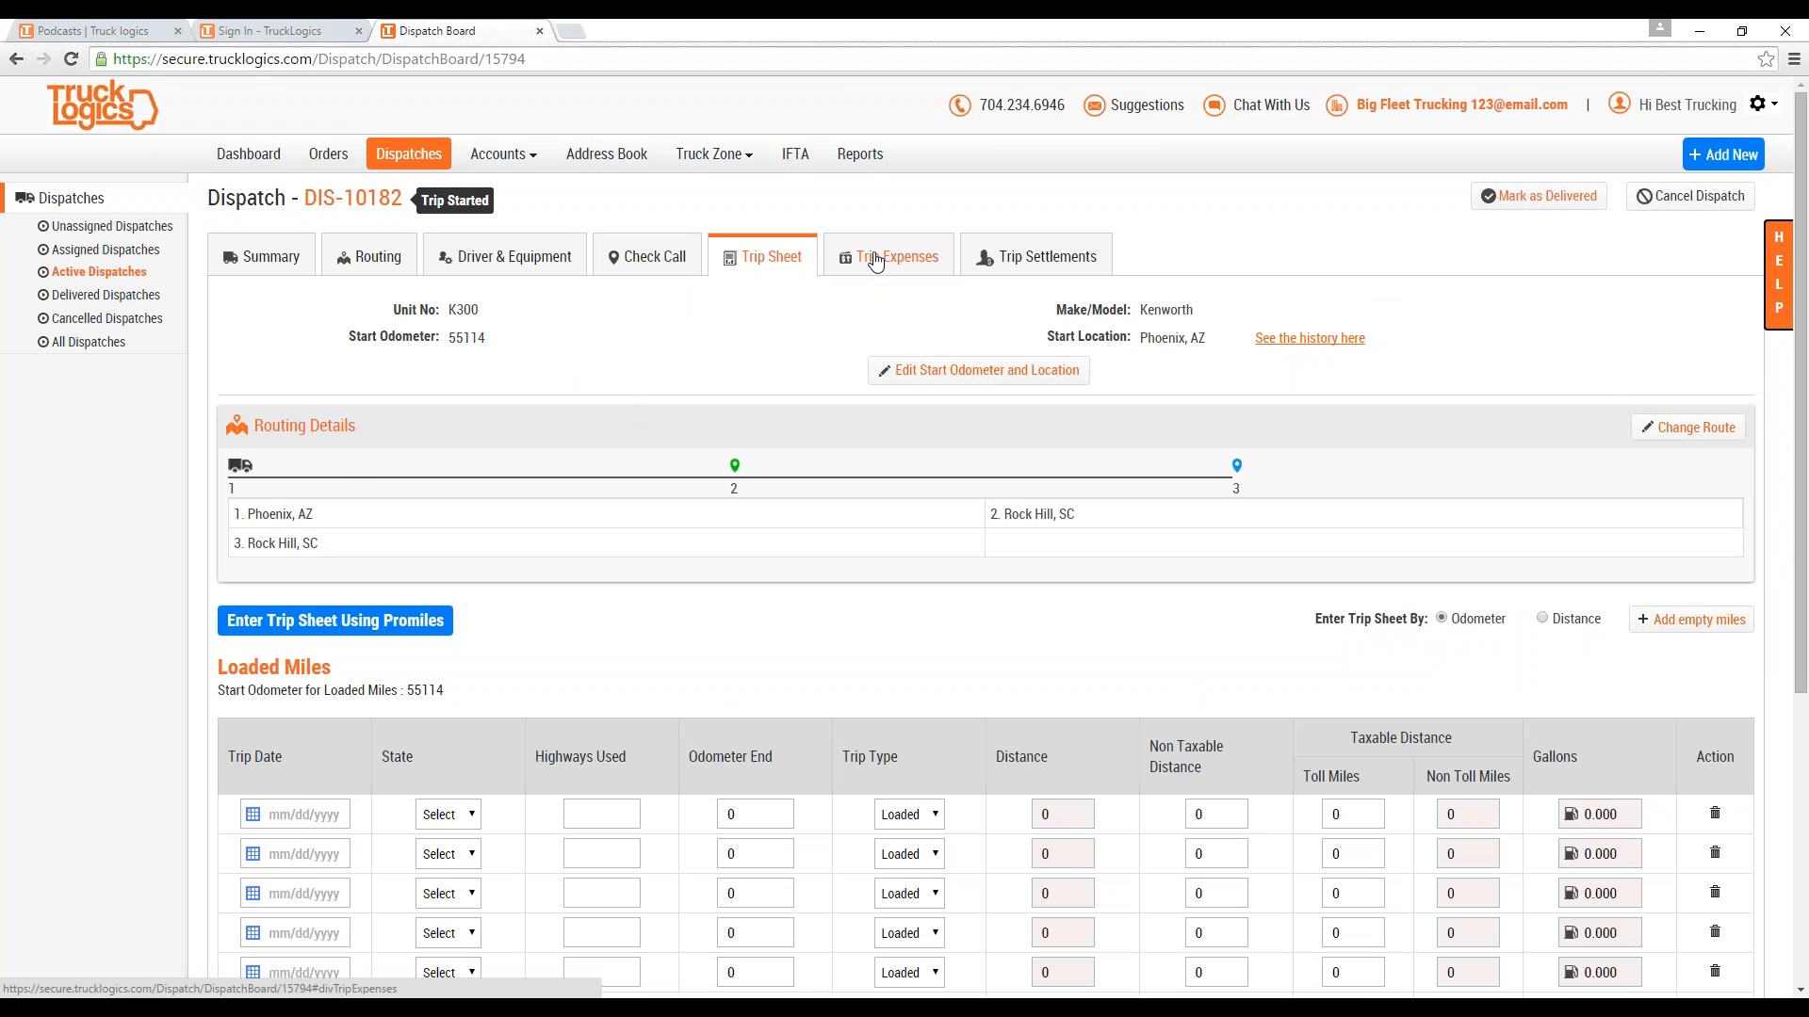
left_click(871, 264)
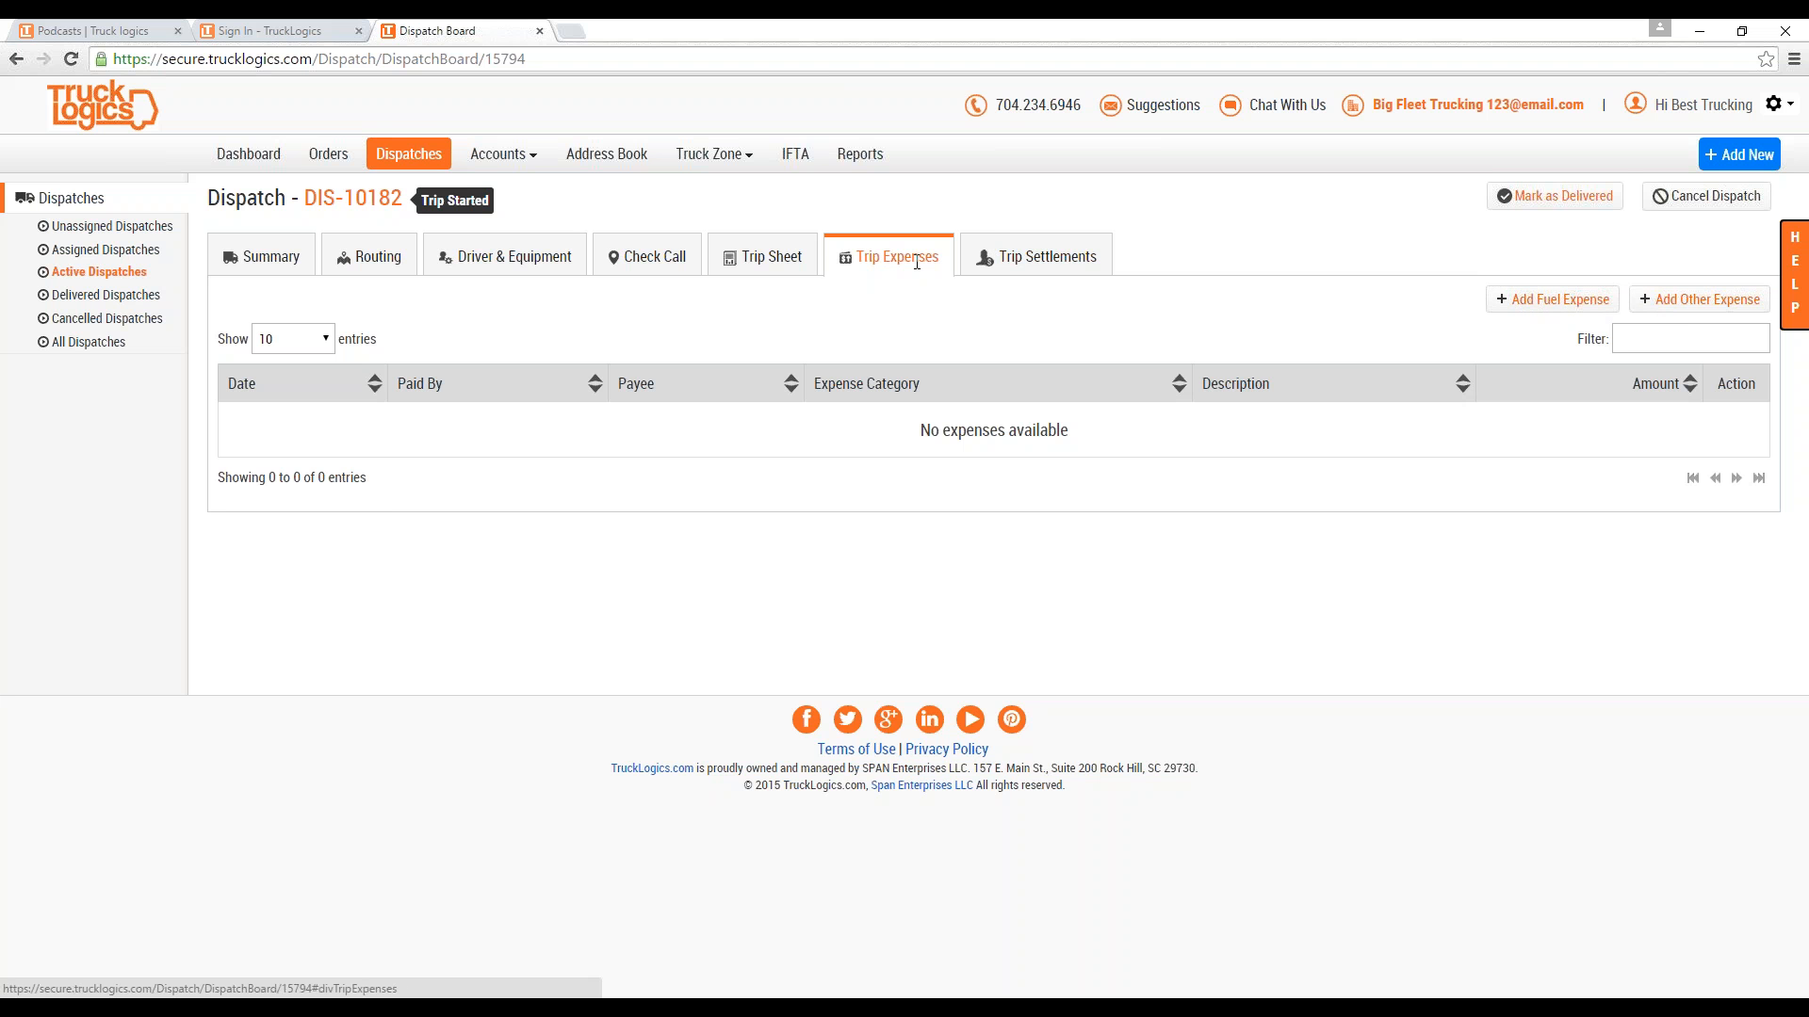
left_click(1037, 265)
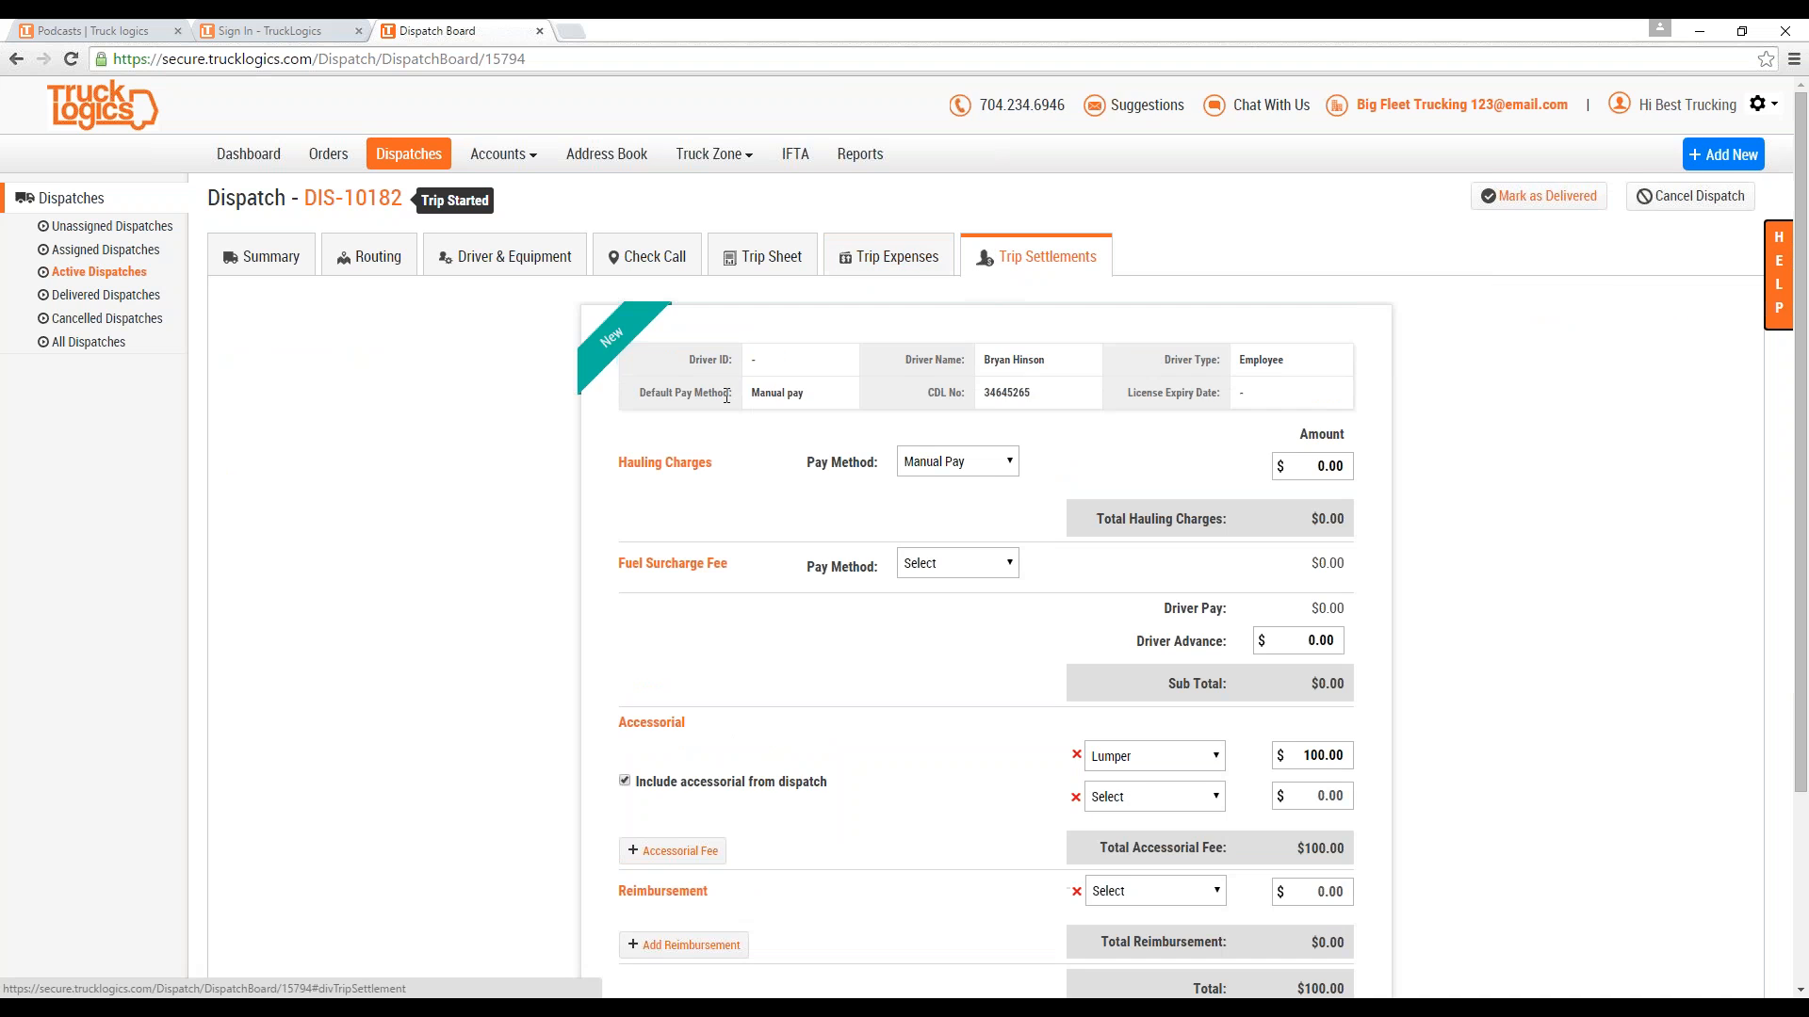
scroll(540, 438, "down", 3)
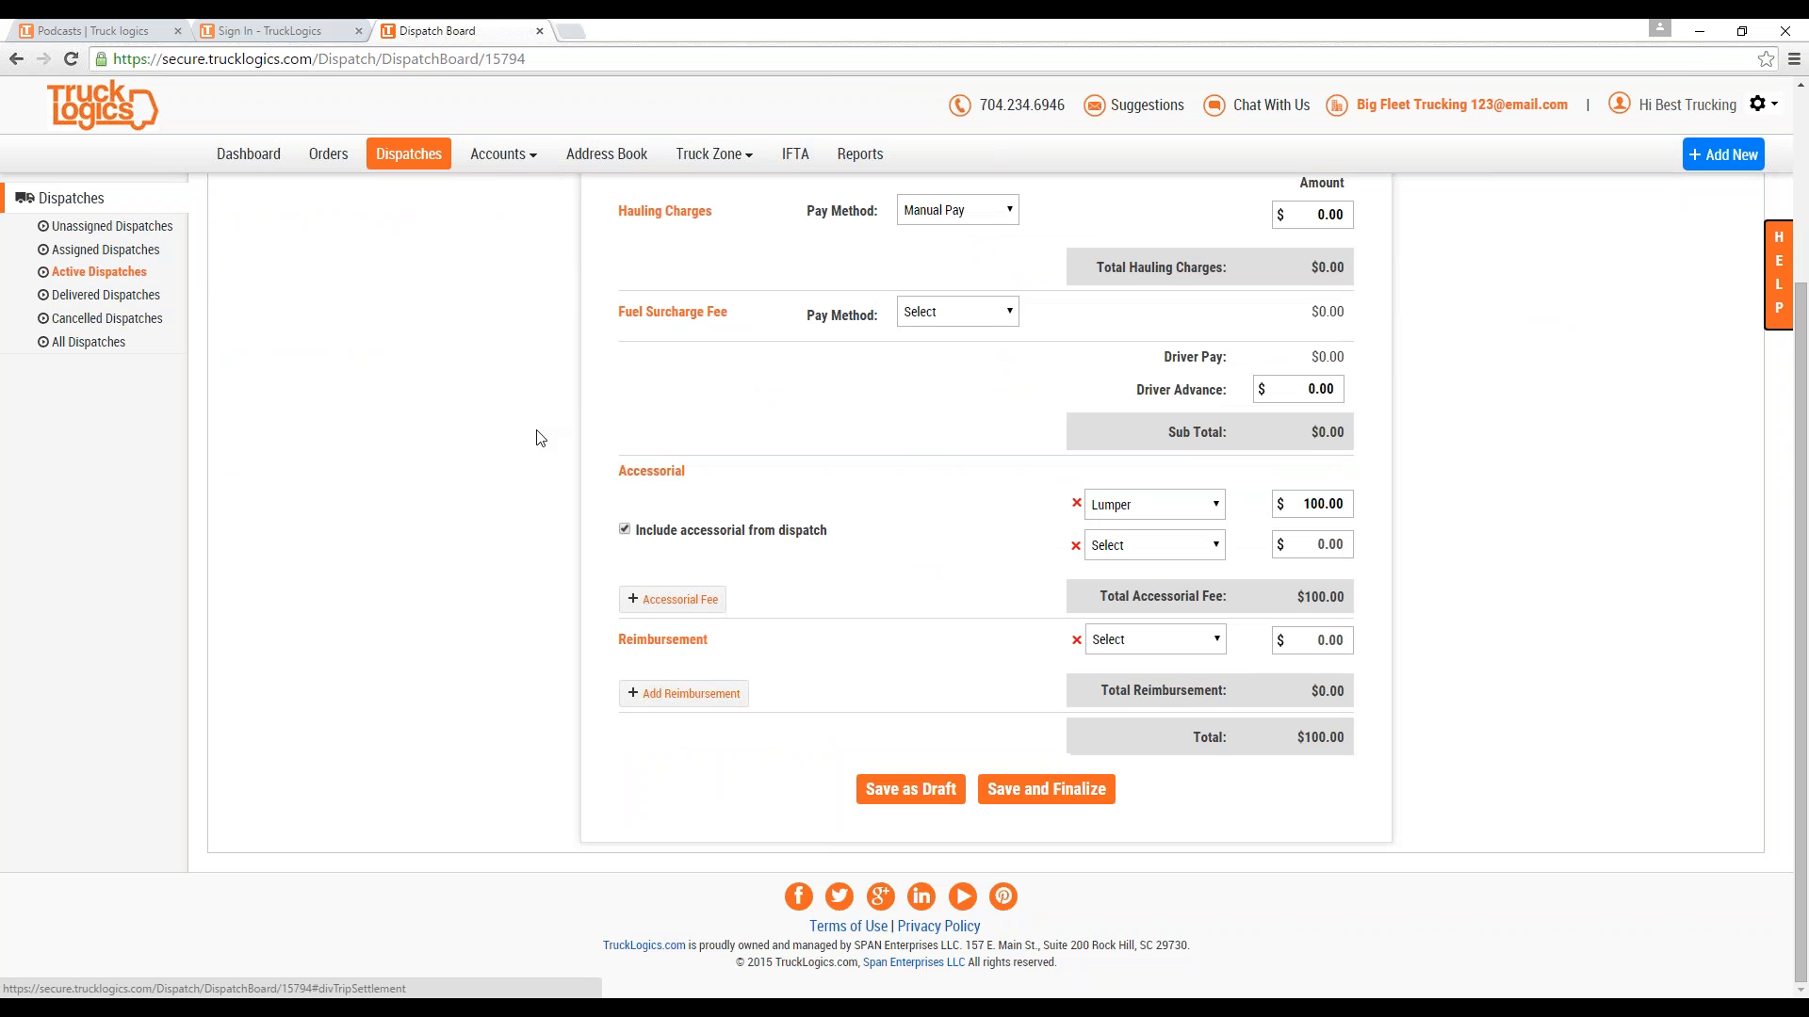
scroll(540, 438, "up", 3)
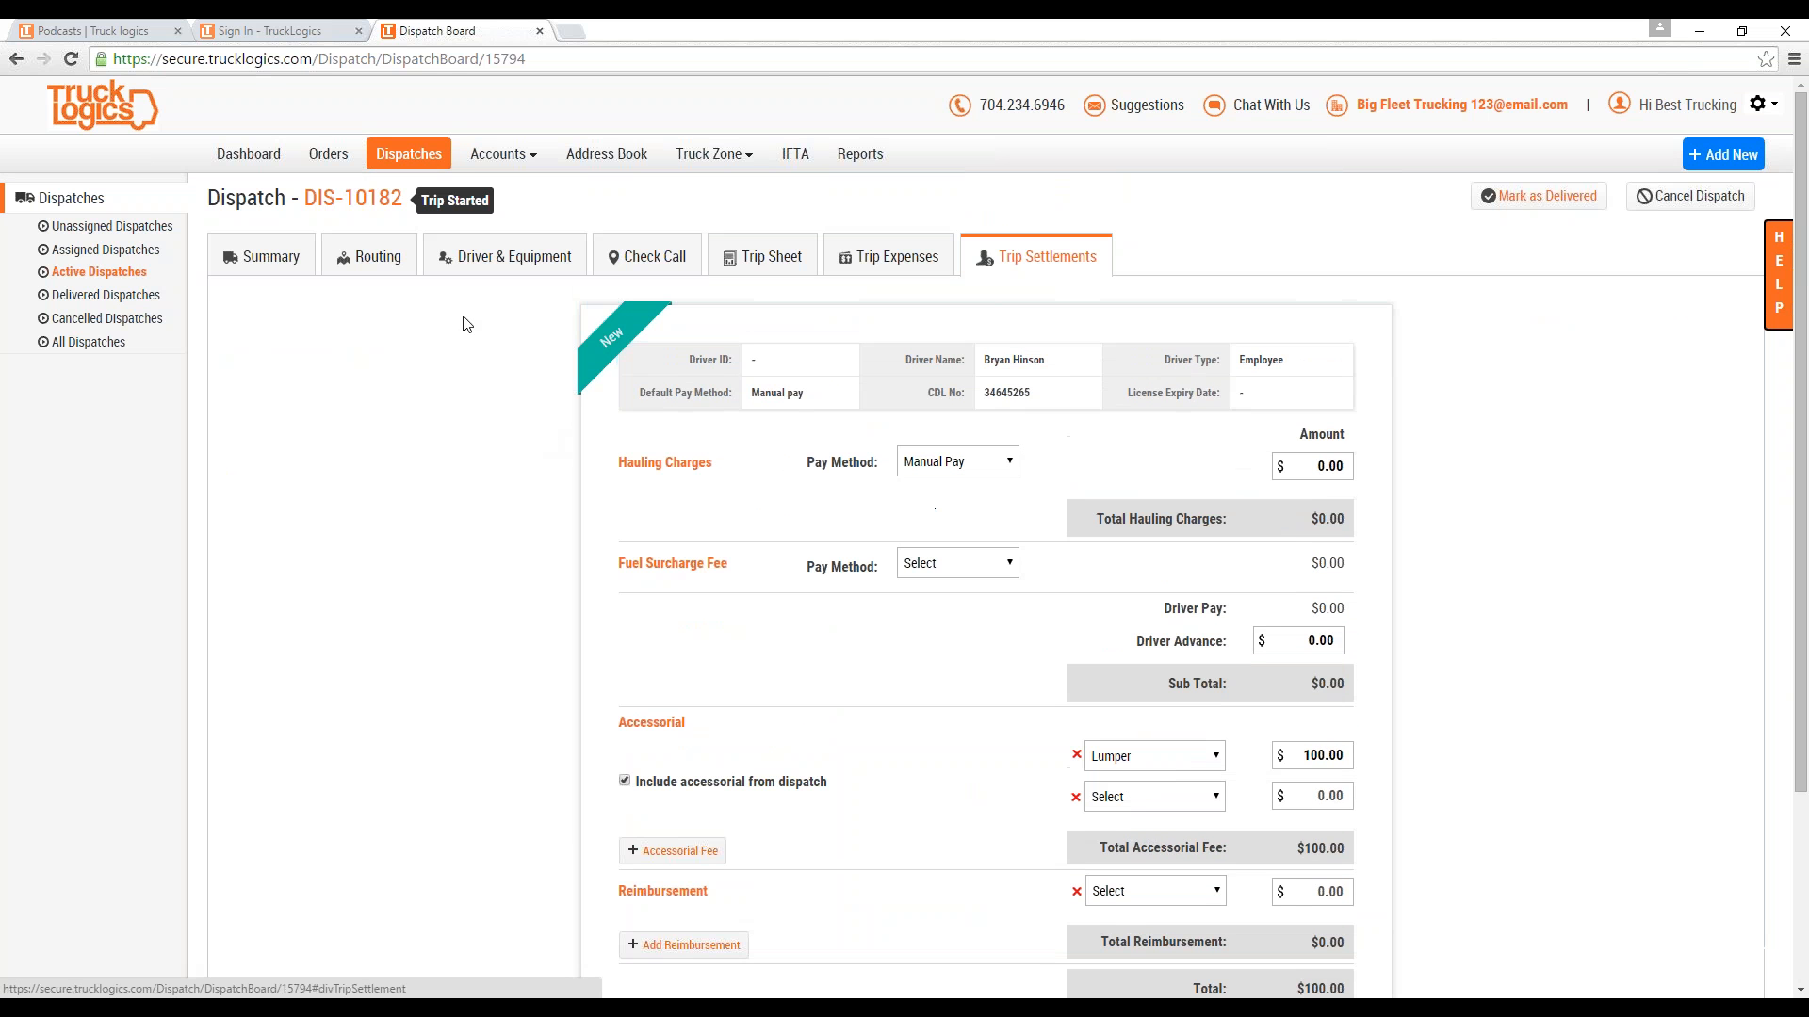
left_click(269, 260)
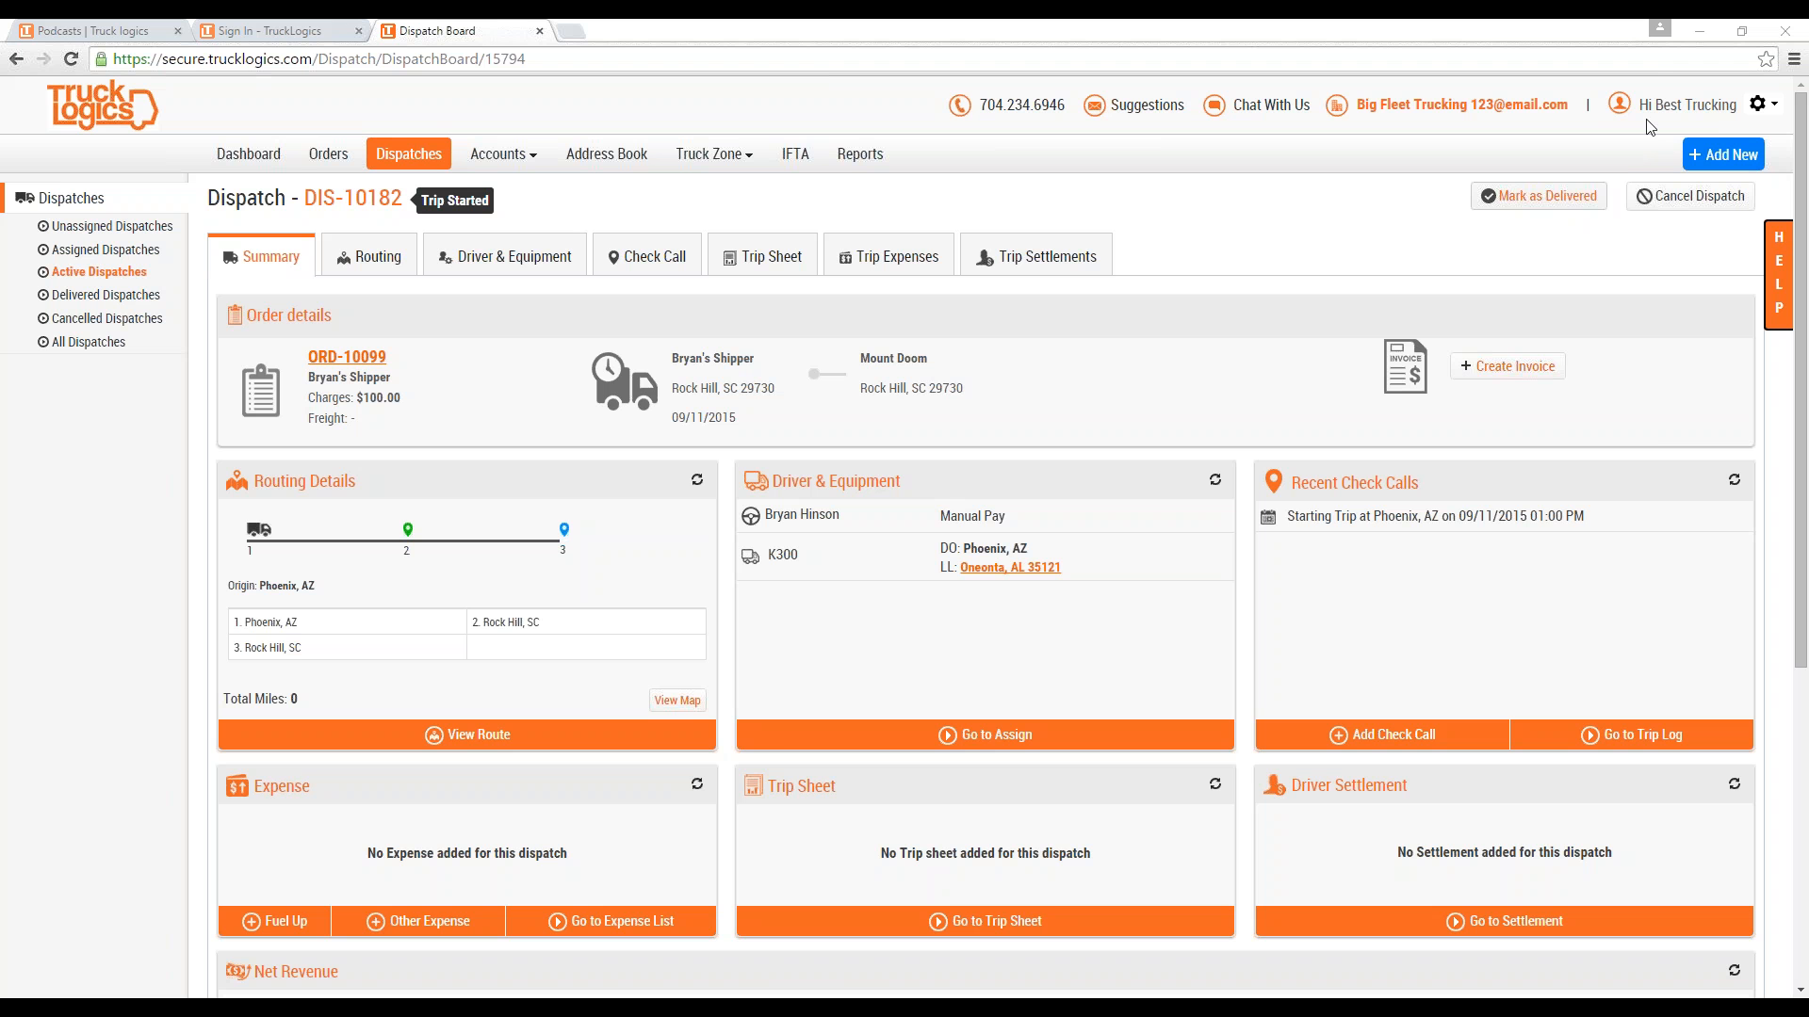
View the Live Training webinars on the TruckLogics website and the registration page for the Sep 24 TruckLogics Pro Features session.
left_click(99, 32)
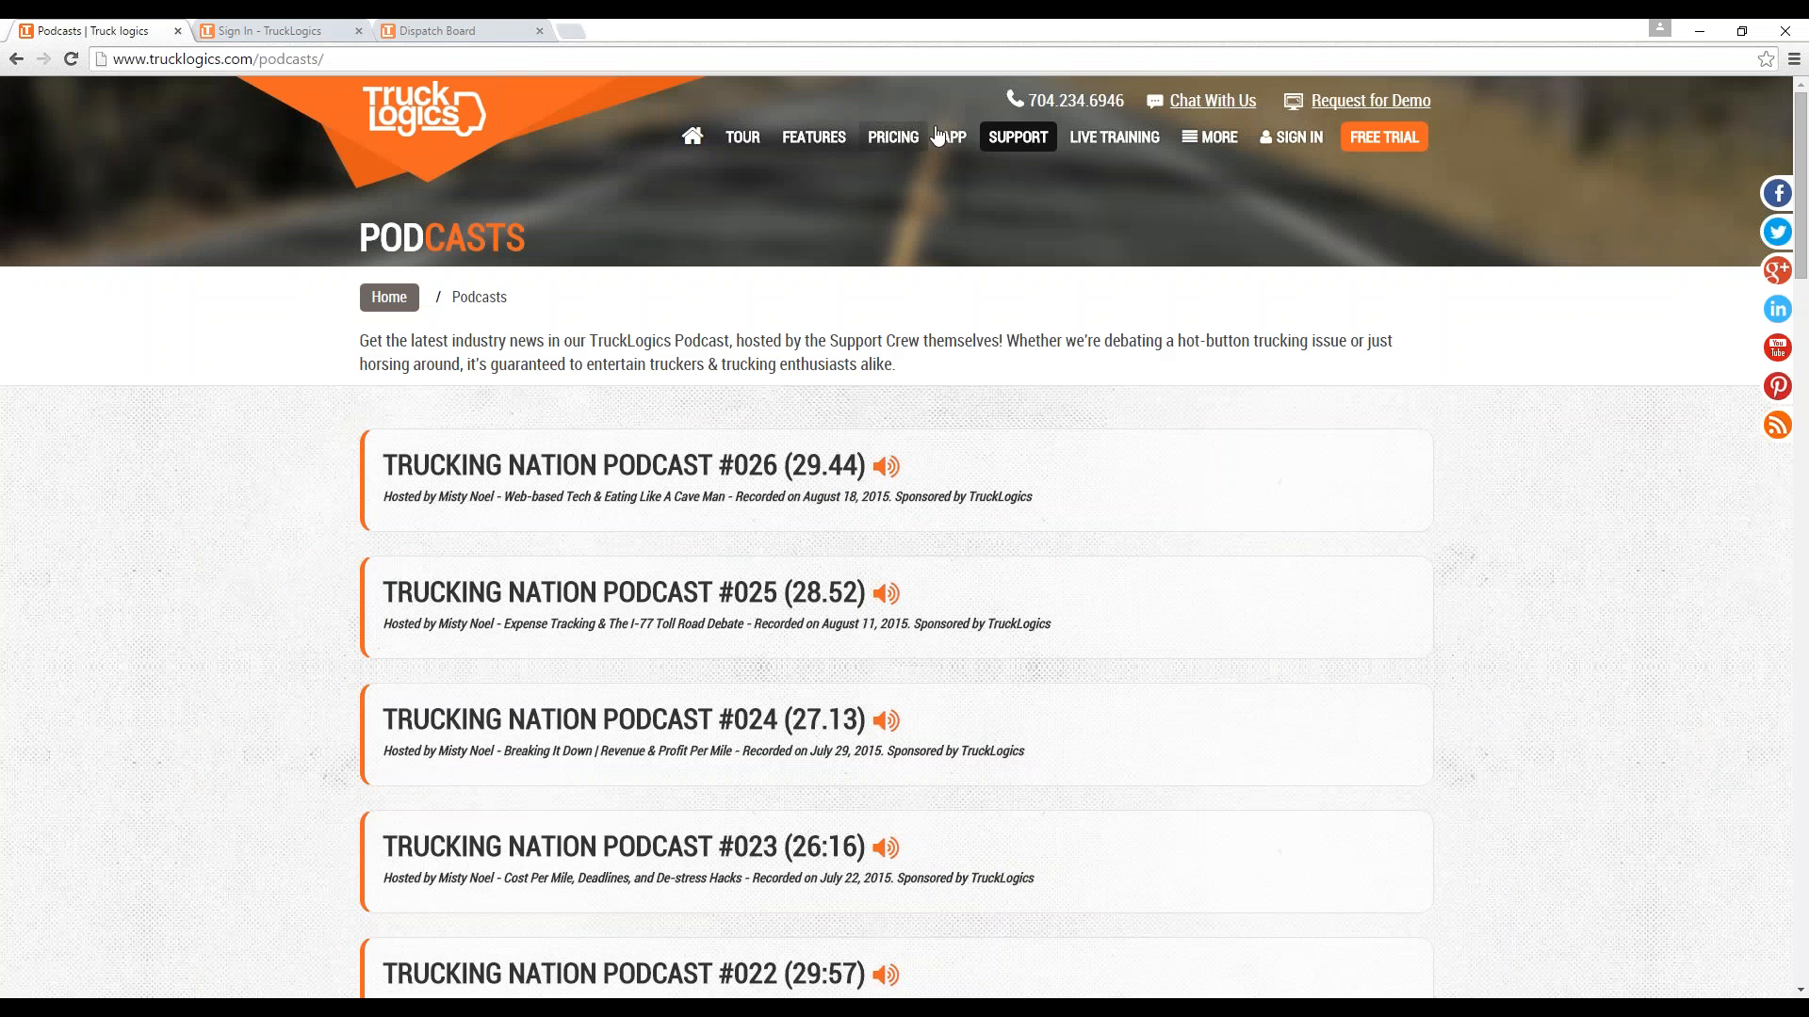
left_click(1111, 142)
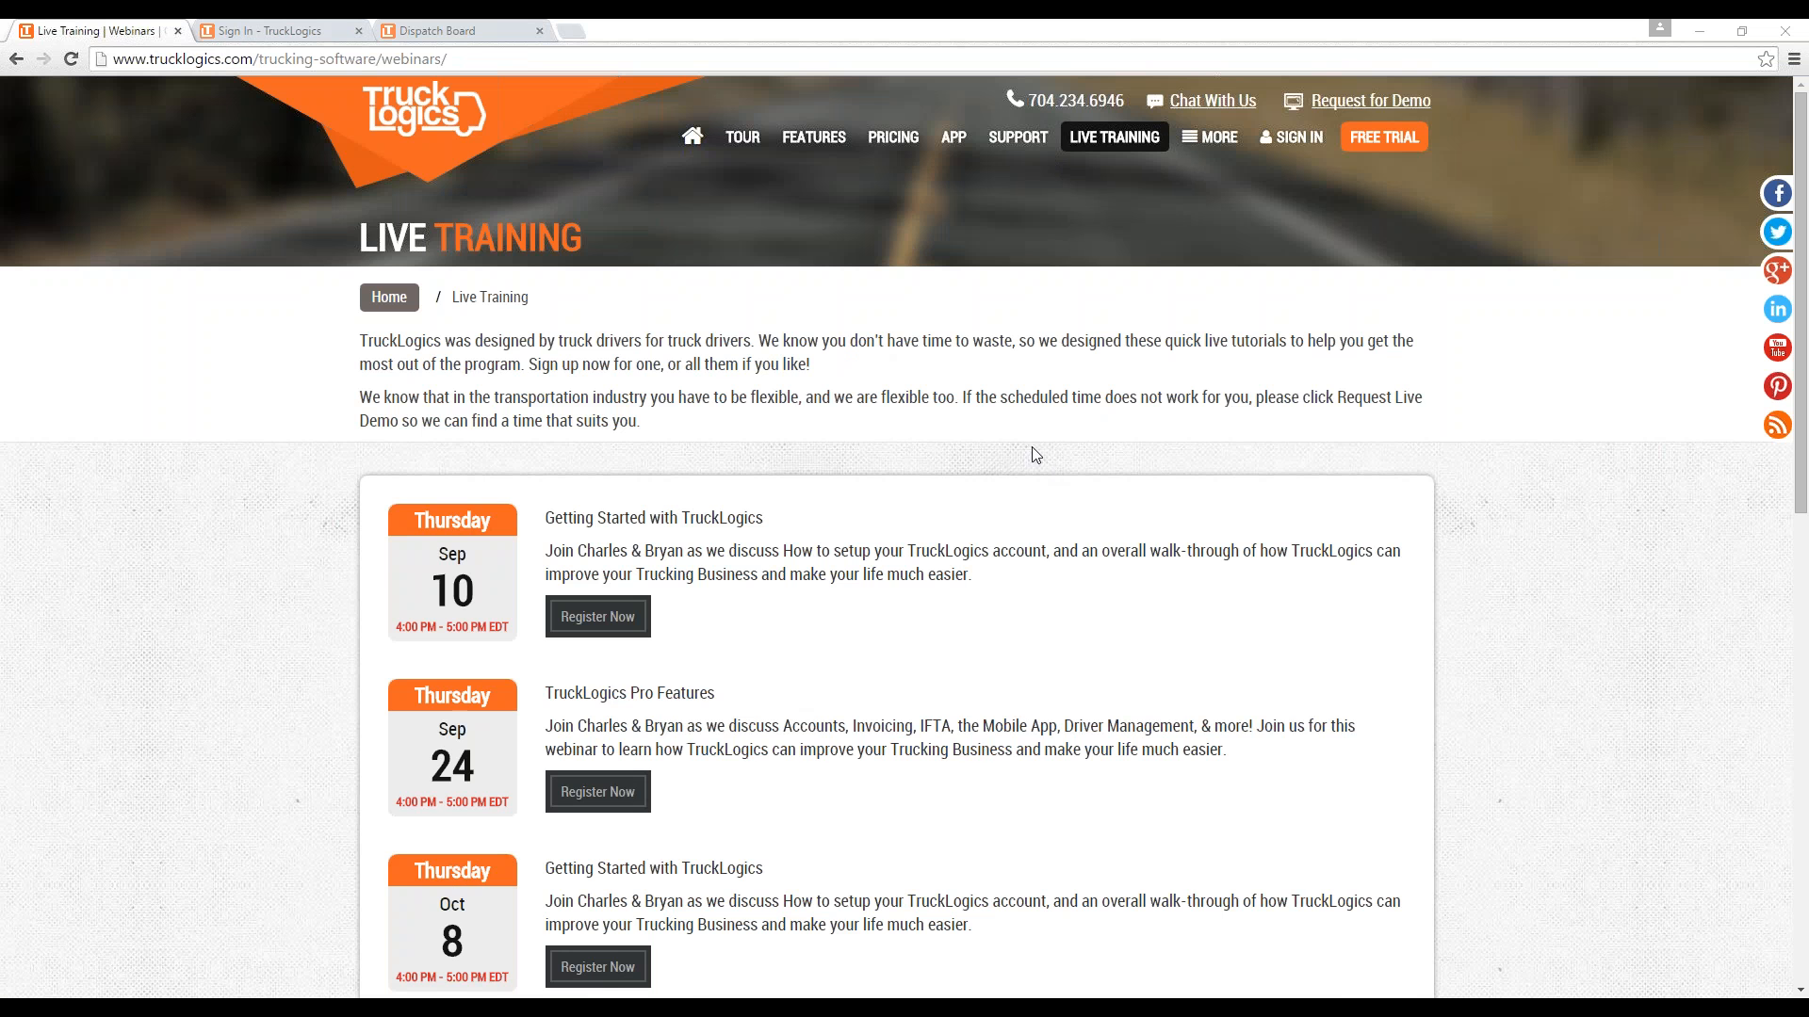
scroll(730, 518, "down", 1)
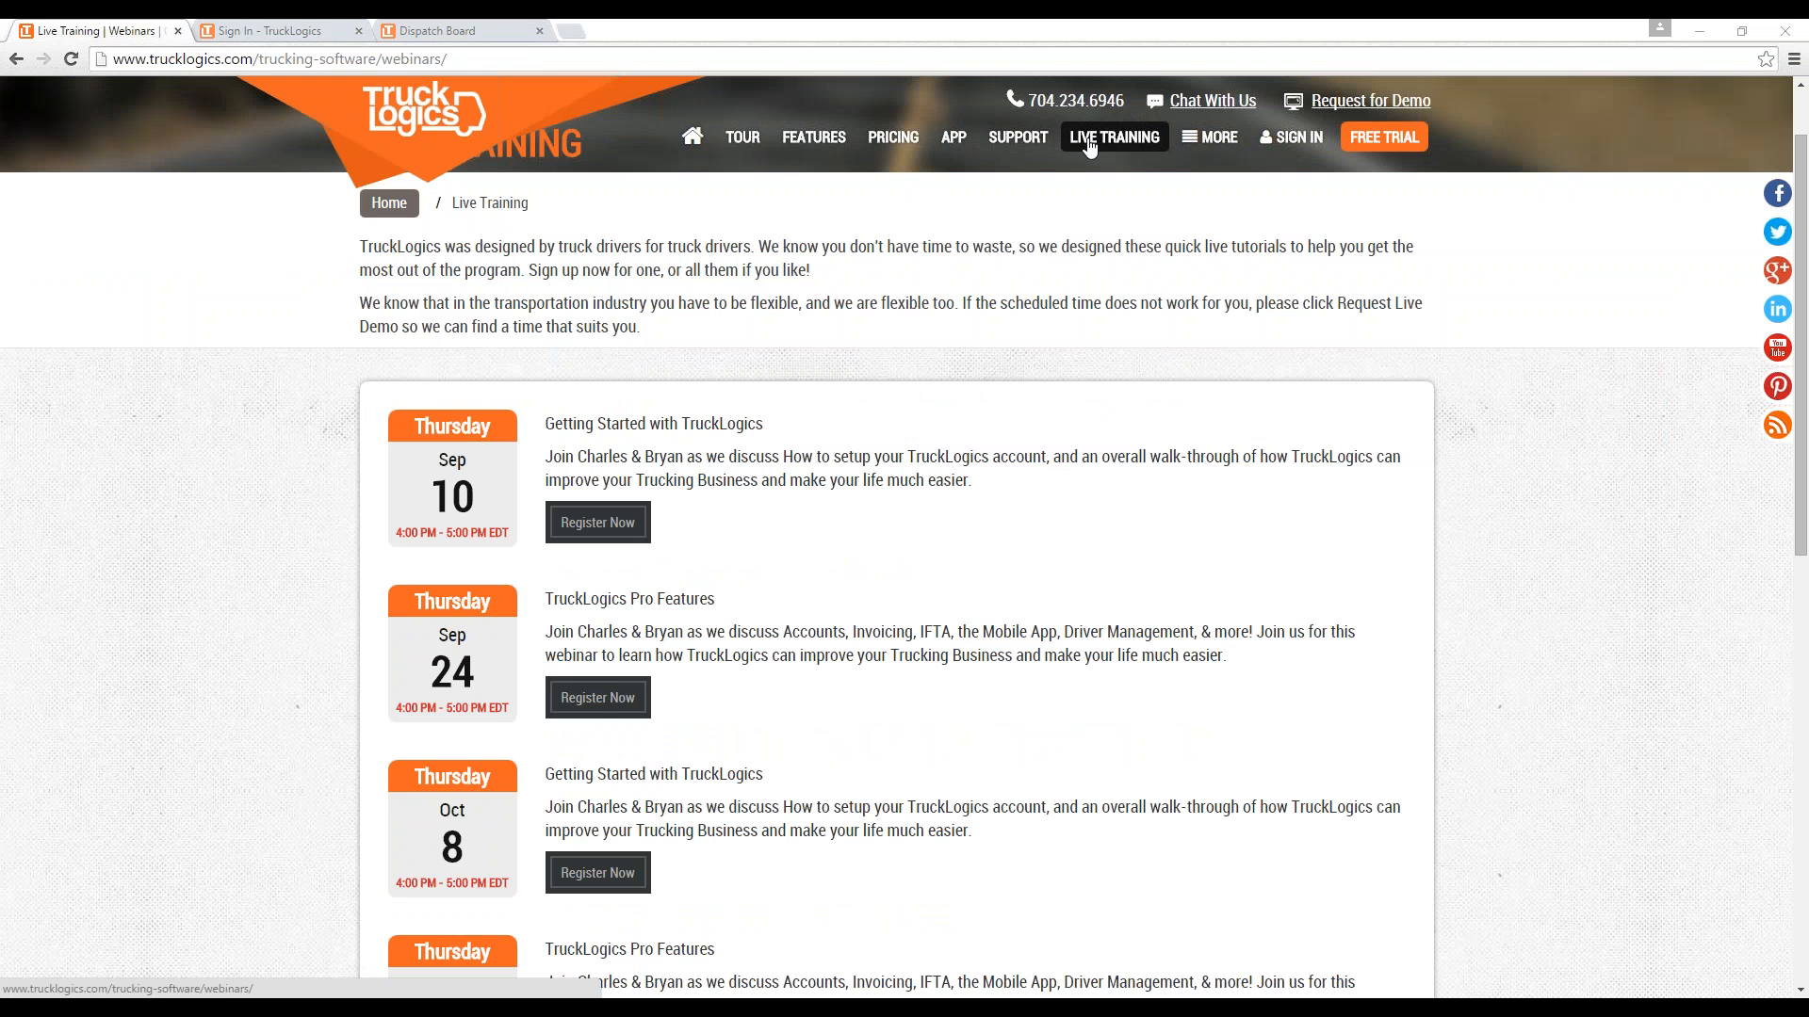
left_click(597, 697)
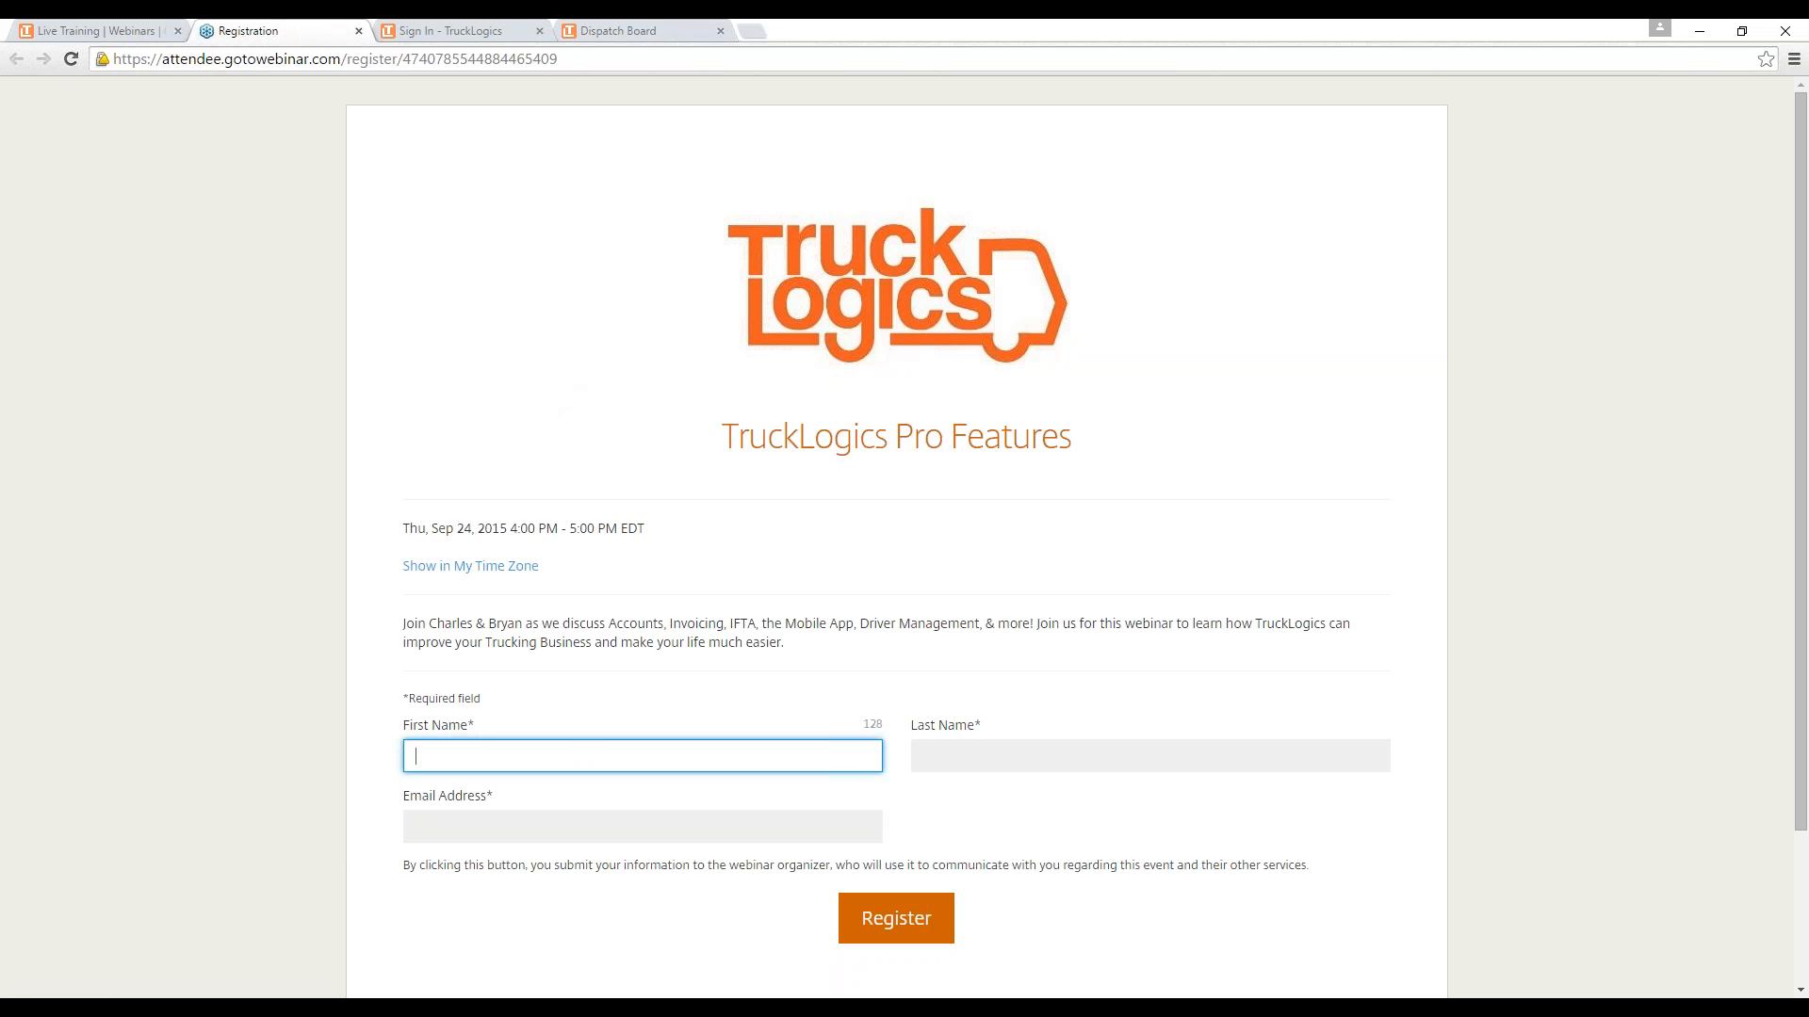
left_click(124, 32)
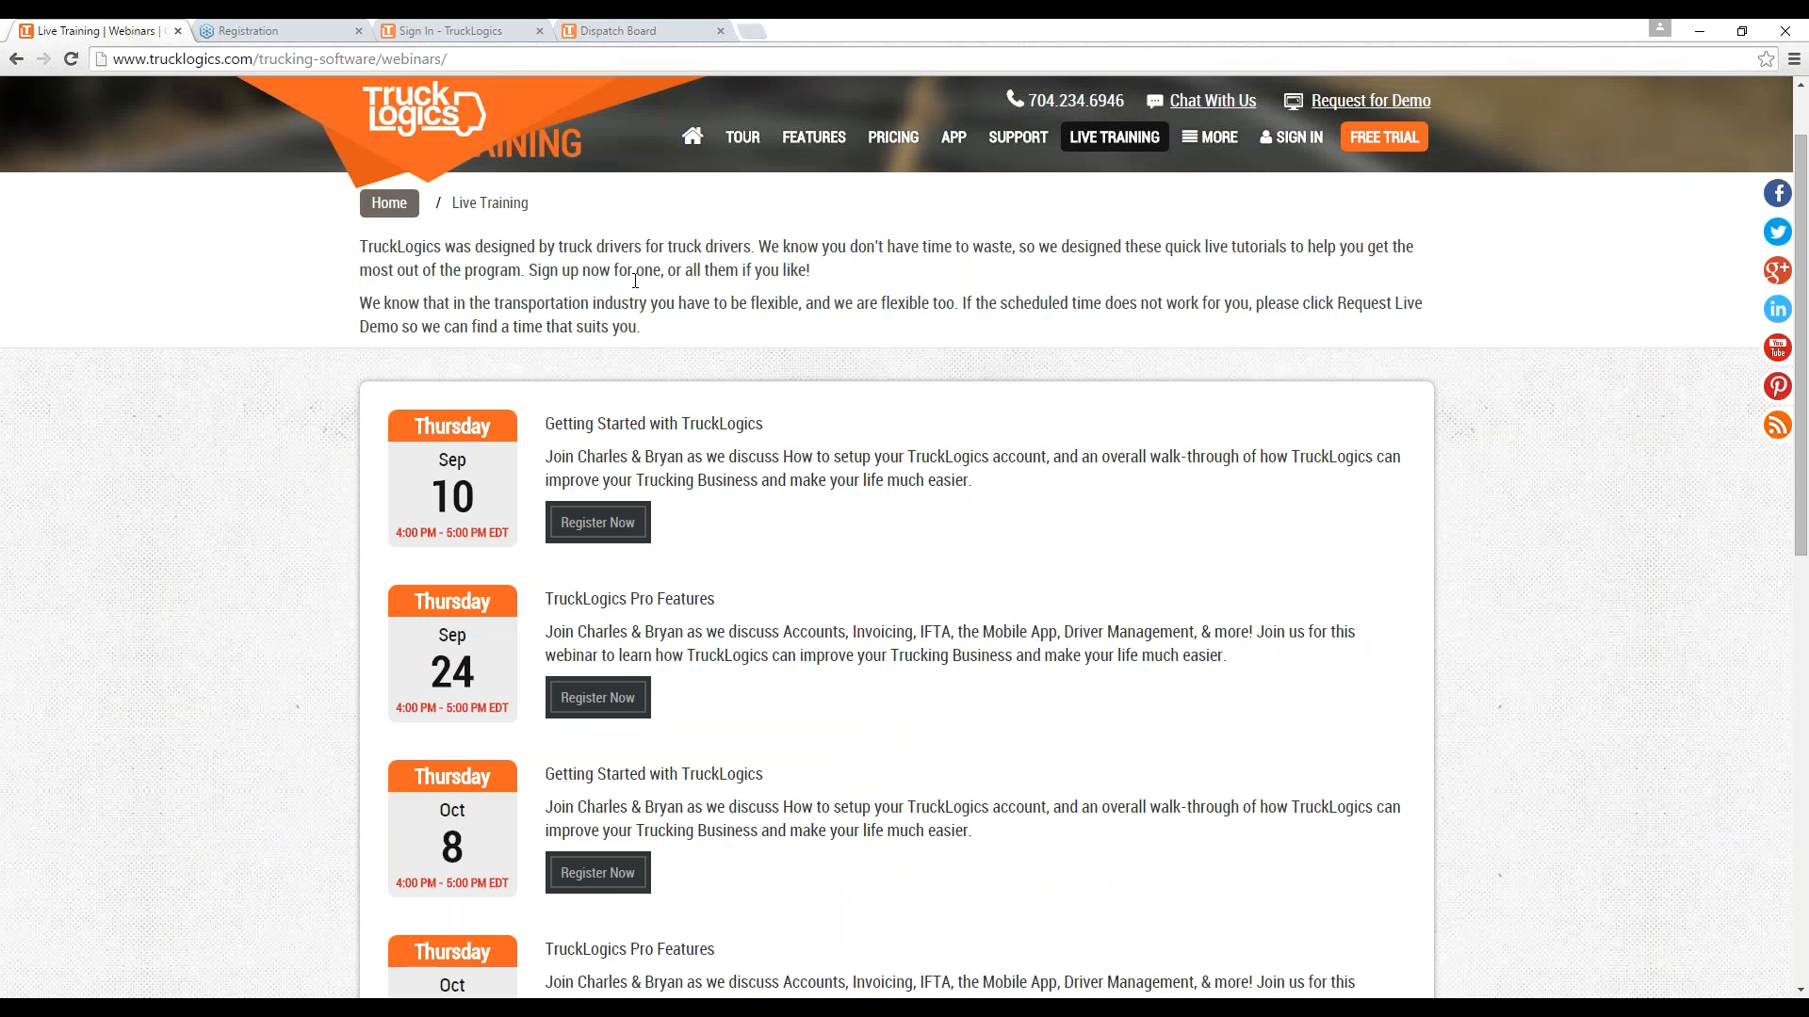
scroll(671, 198, "up", 1)
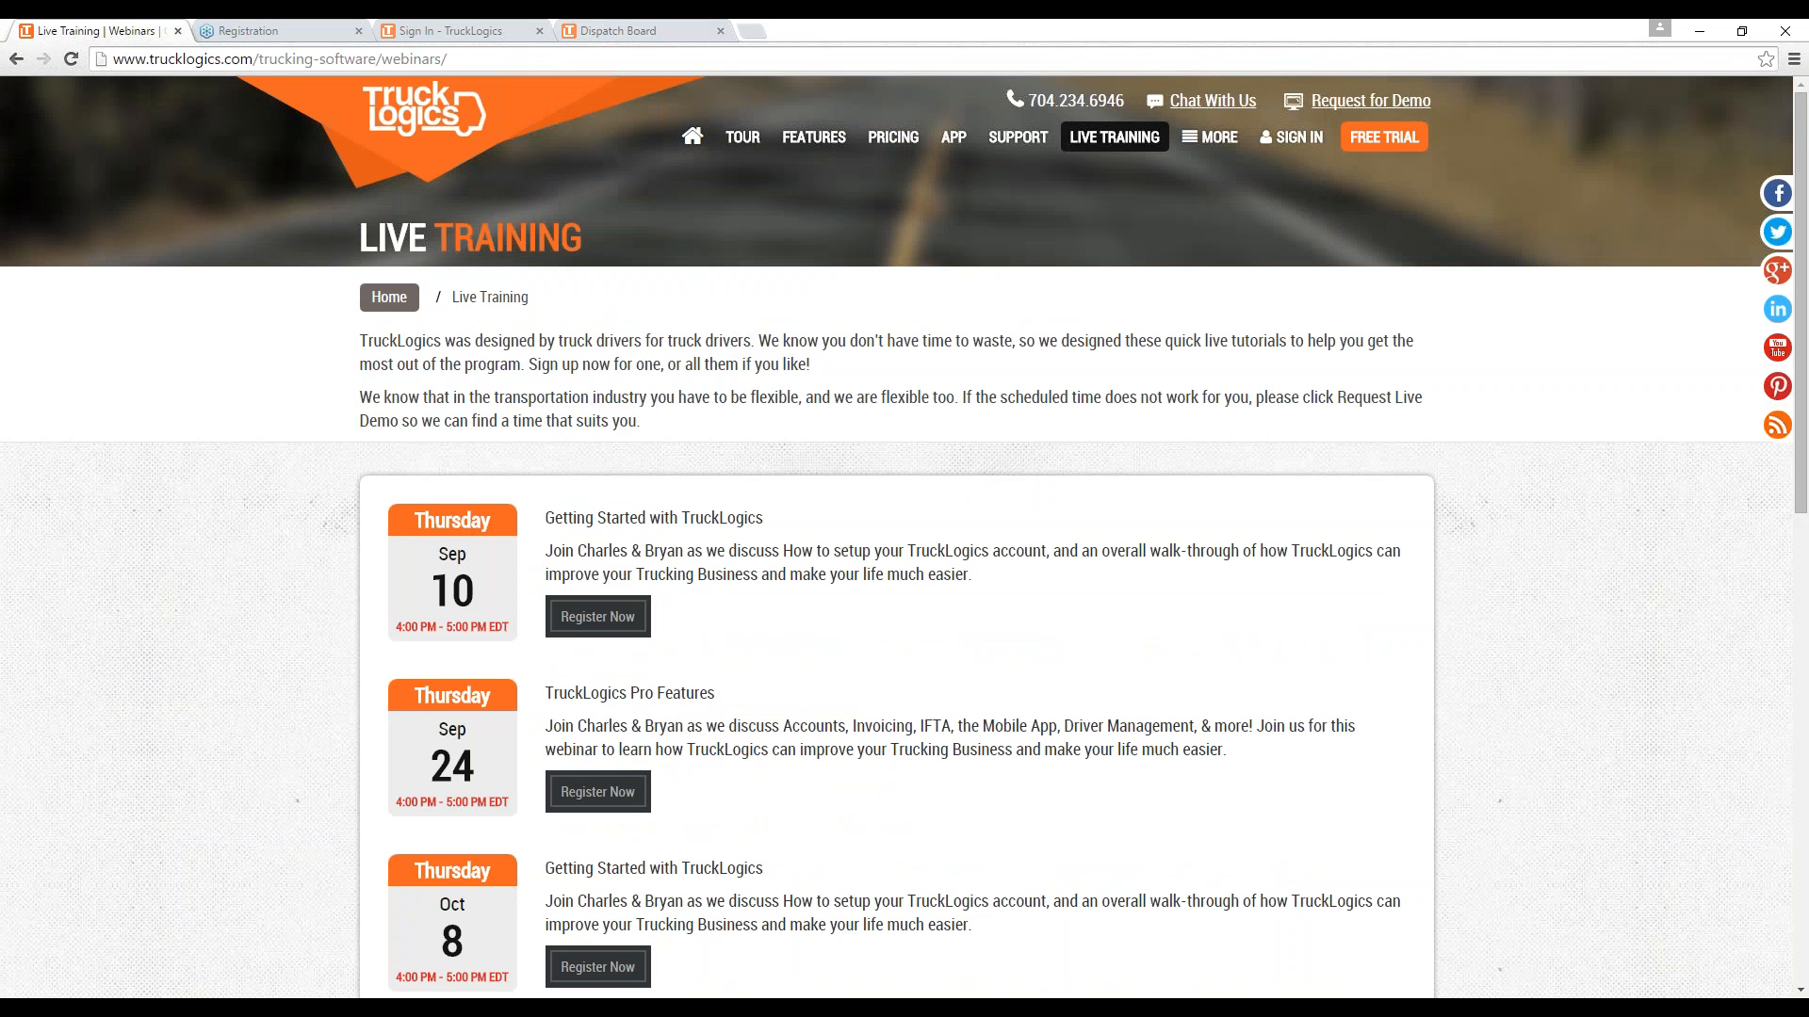